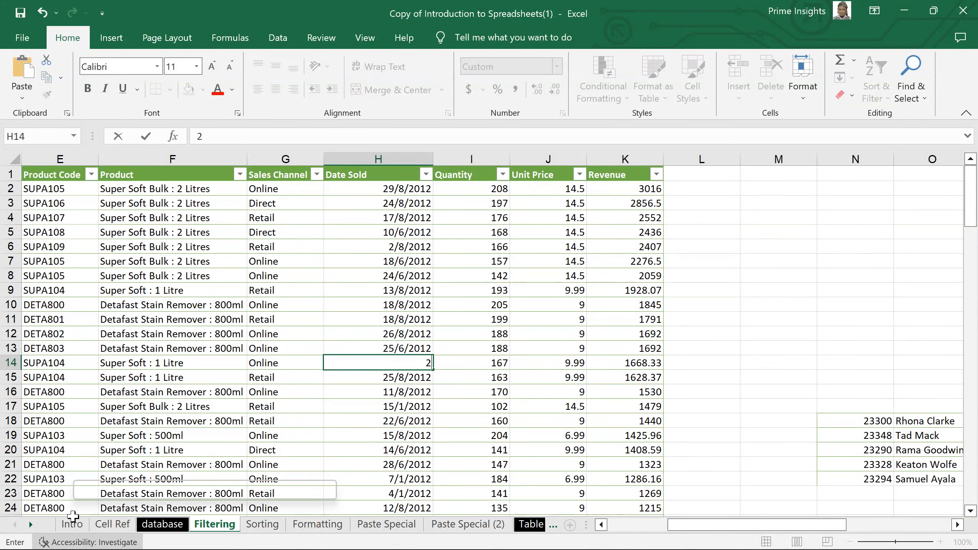
Look through the Intro, Cell Ref and database sheets, then add a new Sheet1 after database
{"action": "left_click", "coordinate": [72, 524]}
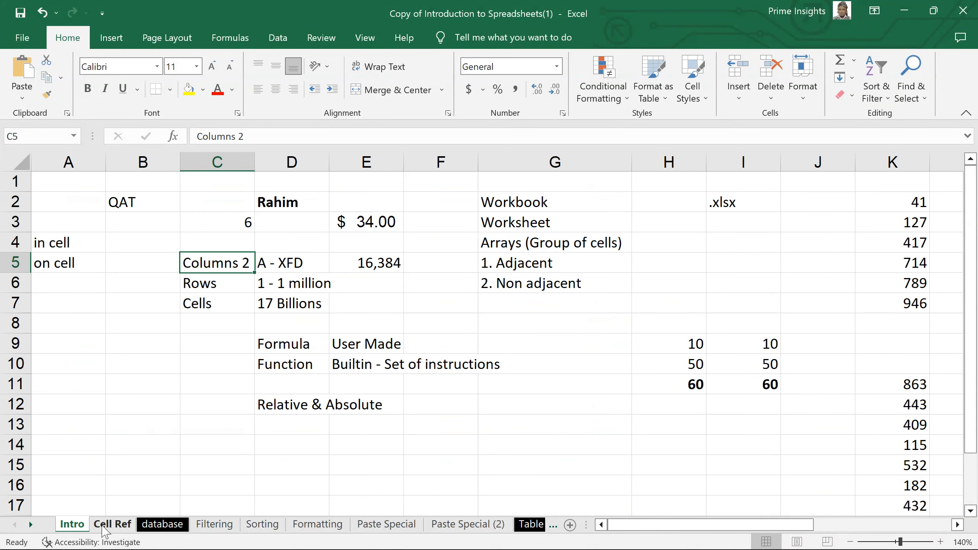
{"action": "left_click", "coordinate": [104, 528]}
{"action": "left_click", "coordinate": [160, 527]}
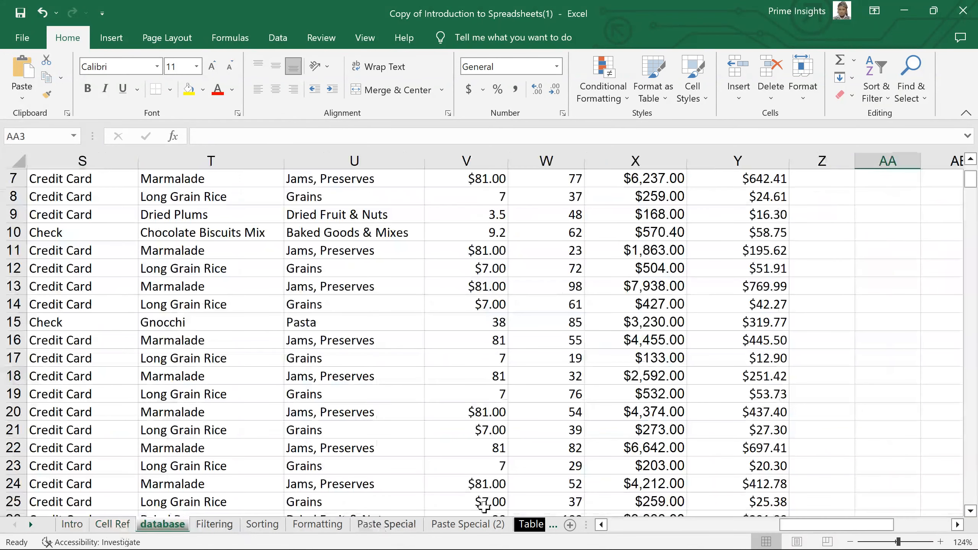
{"action": "left_click", "coordinate": [570, 525]}
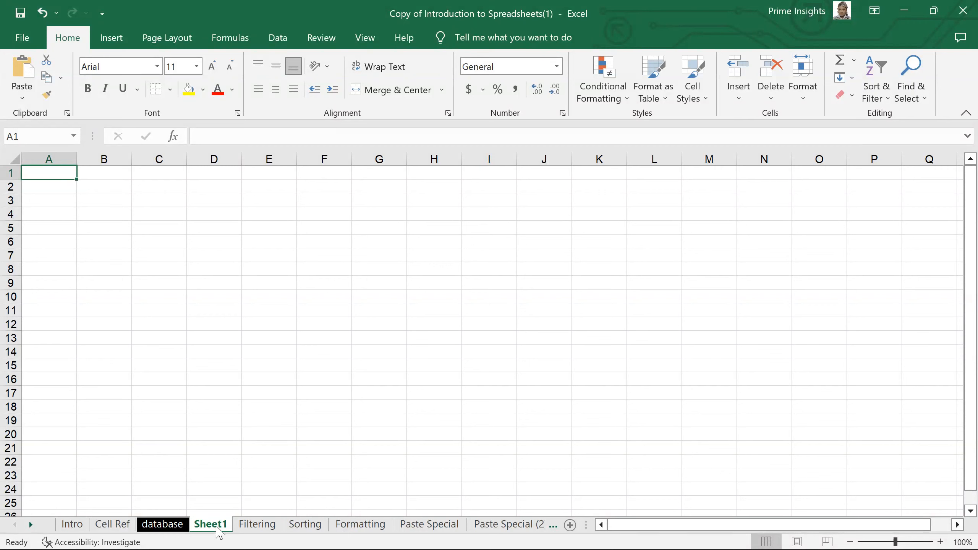
Open and cancel the Insert dialog from the Sheet1 tab, then start renaming Sheet1
{"action": "right_click", "coordinate": [219, 526]}
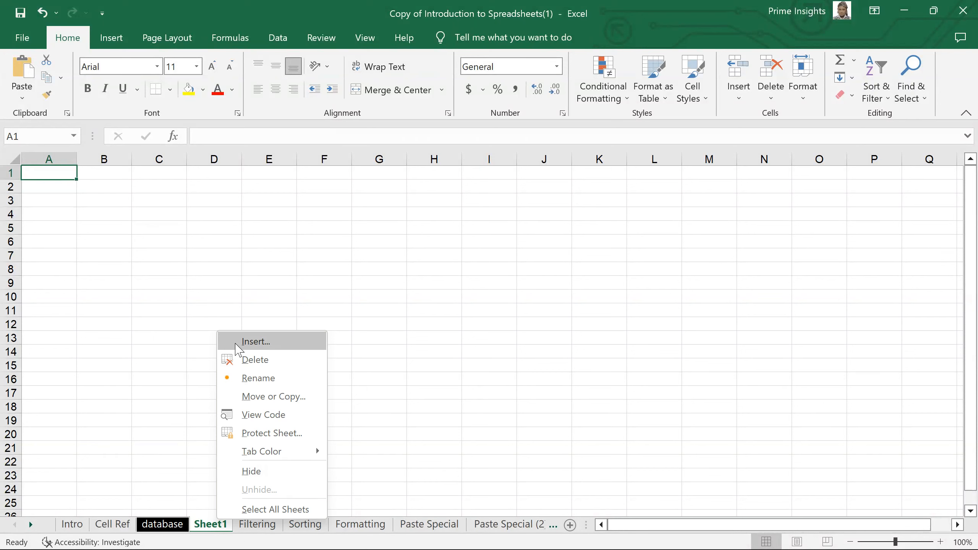
{"action": "left_click", "coordinate": [235, 341]}
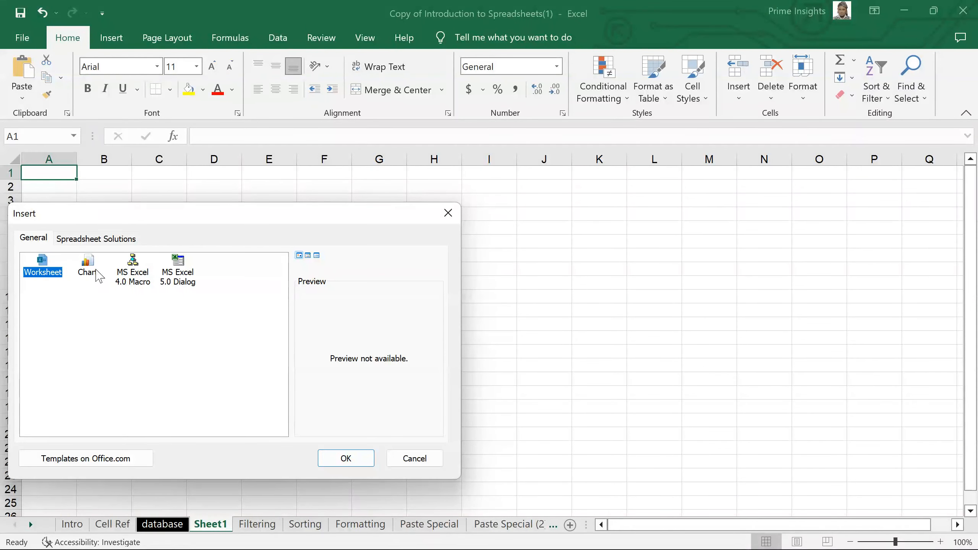
{"action": "left_click", "coordinate": [433, 466]}
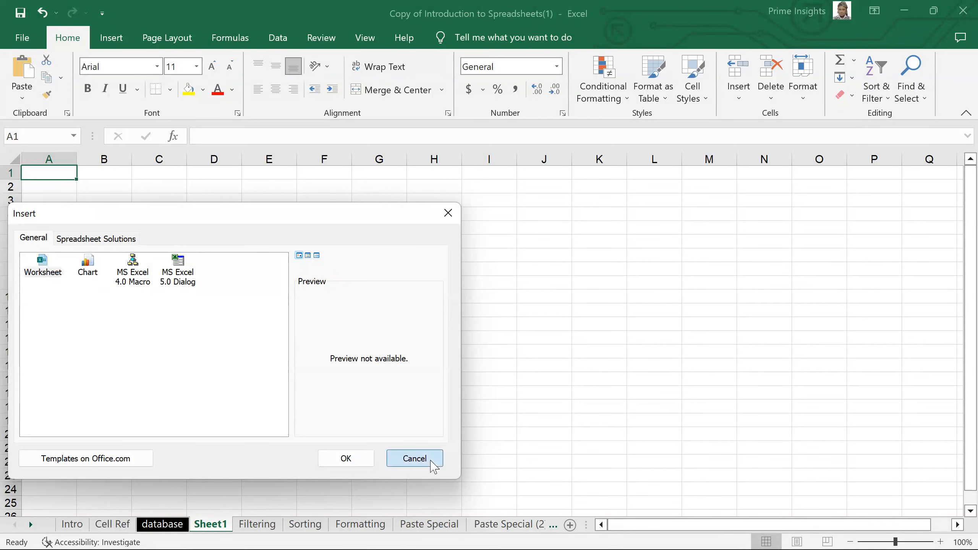
{"action": "right_click", "coordinate": [217, 525]}
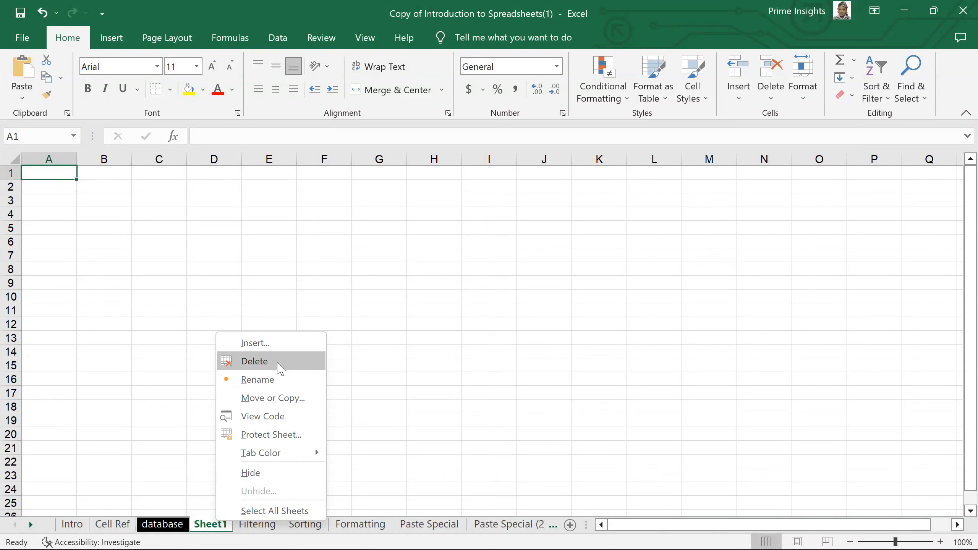
{"action": "left_click", "coordinate": [257, 380]}
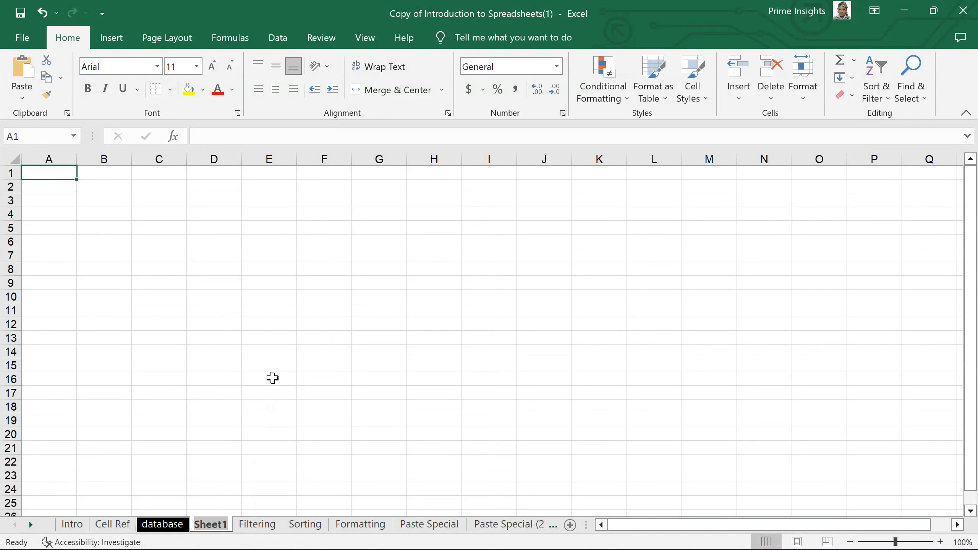
Name Sheet1 'Blank Sheet', then add Sheet2 and rename it 'Test Script'
{"action": "type", "text": "Blank"}
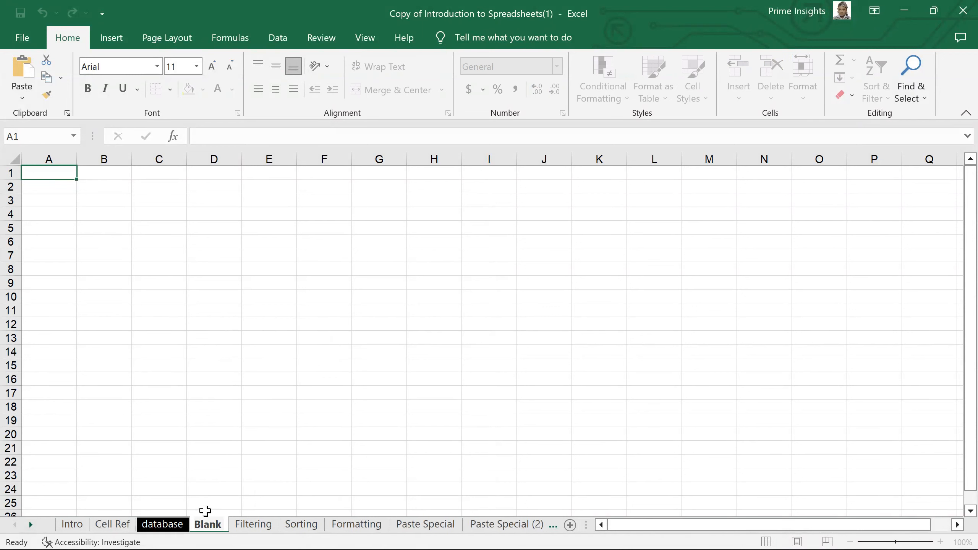
{"action": "type", "text": " Sheet"}
{"action": "key", "text": "Return"}
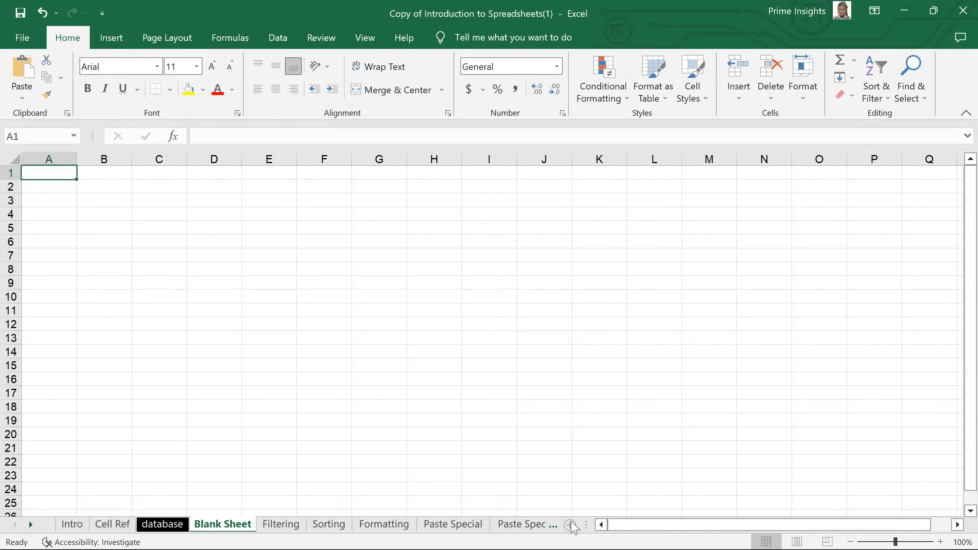
{"action": "left_click", "coordinate": [570, 525]}
{"action": "double_click", "coordinate": [275, 526]}
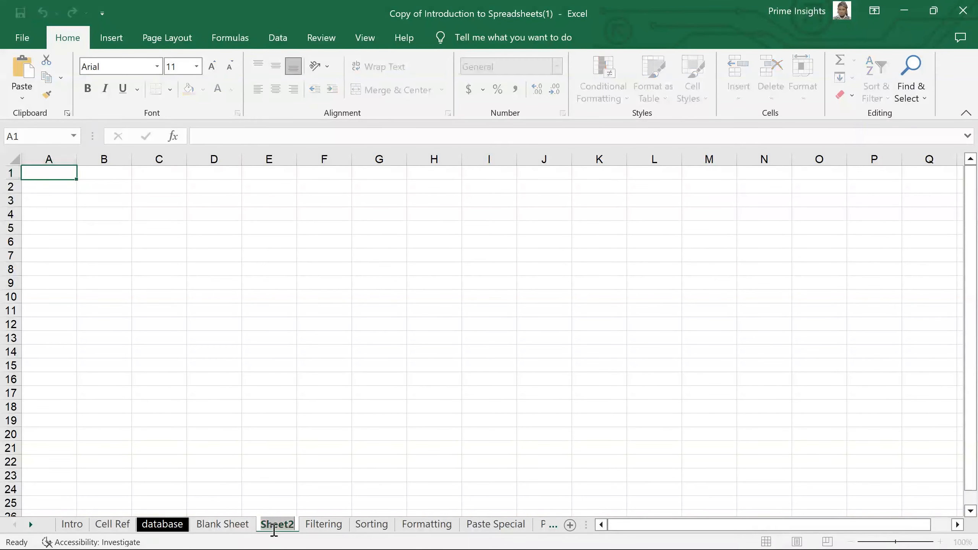
{"action": "type", "text": "Test"}
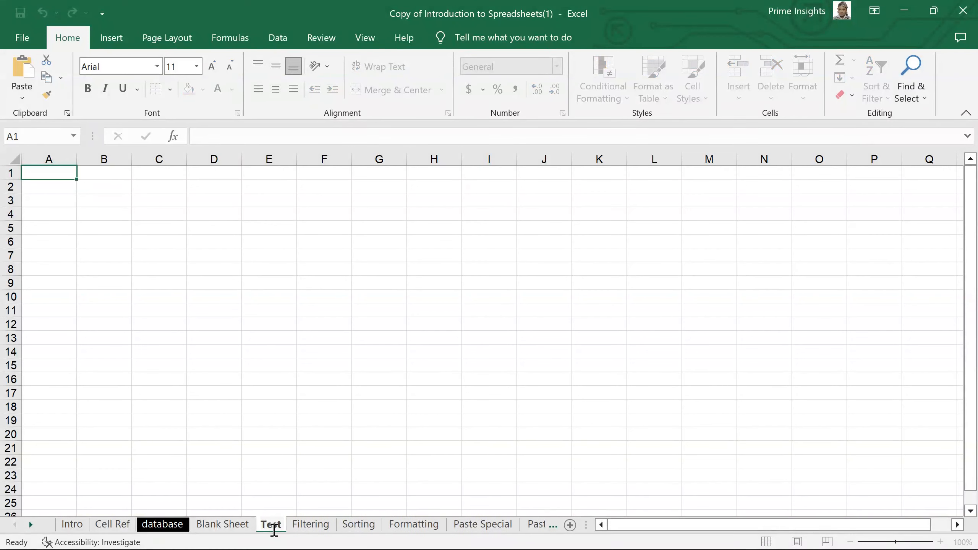
{"action": "type", "text": " Script"}
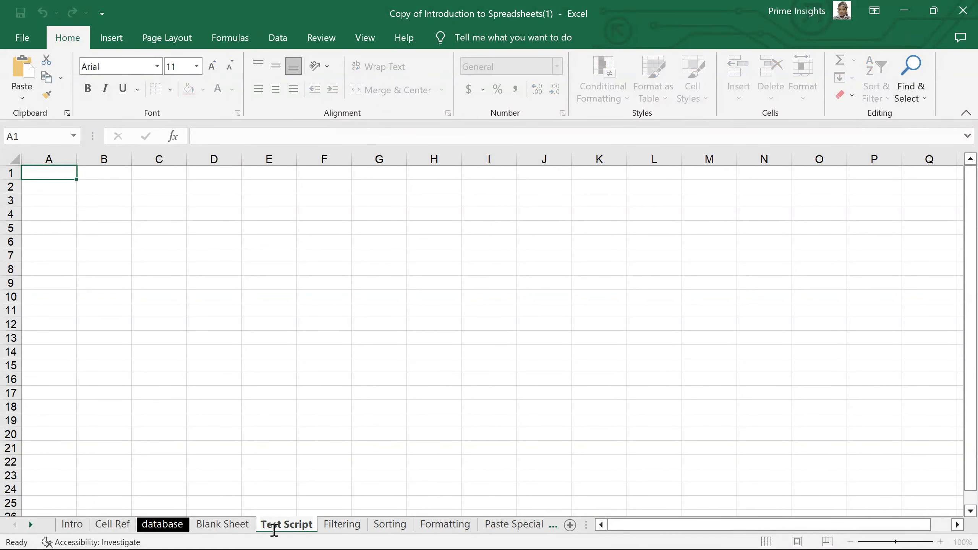
{"action": "left_click", "coordinate": [236, 406]}
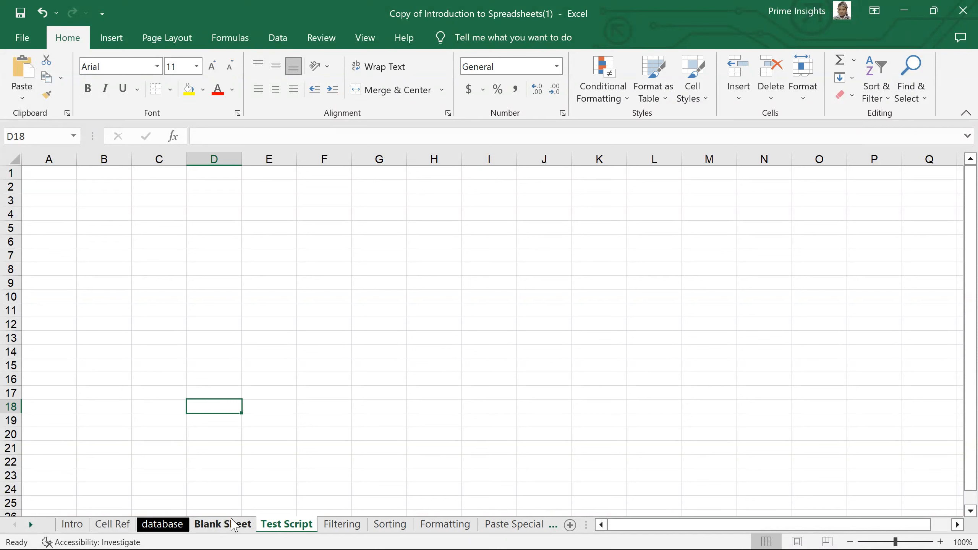
{"action": "right_click", "coordinate": [240, 533]}
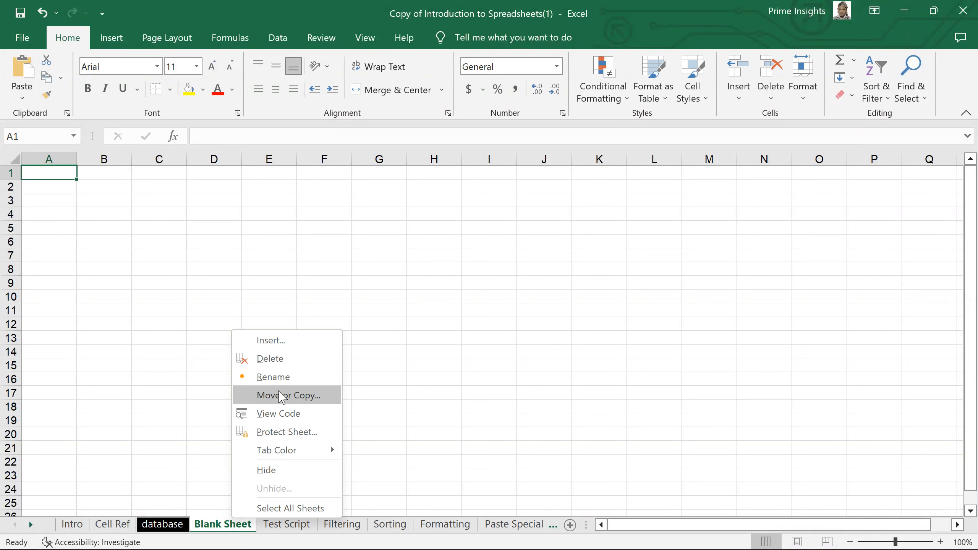
Copy Blank Sheet into a new workbook, Book1, then minimize Book1
{"action": "left_click", "coordinate": [282, 396]}
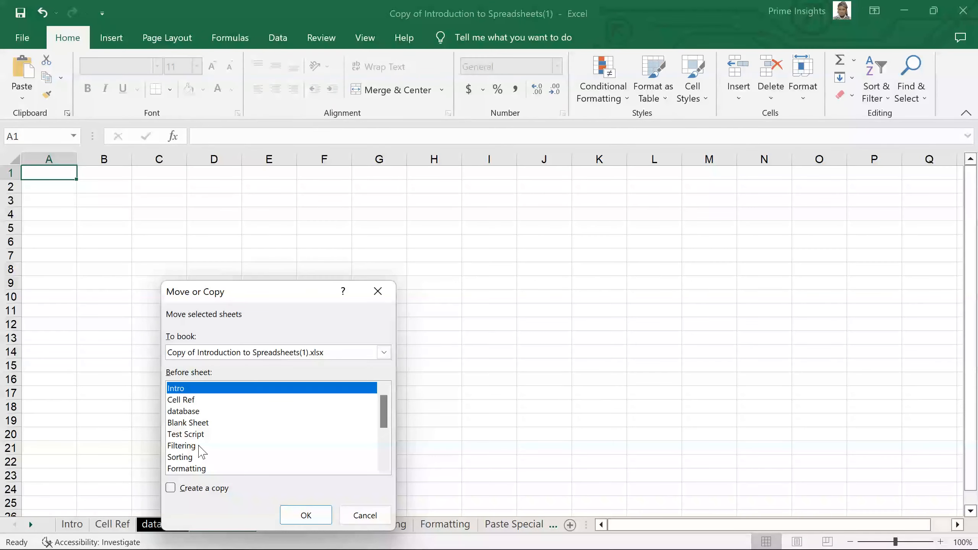
{"action": "left_click", "coordinate": [199, 447]}
{"action": "left_click", "coordinate": [323, 355]}
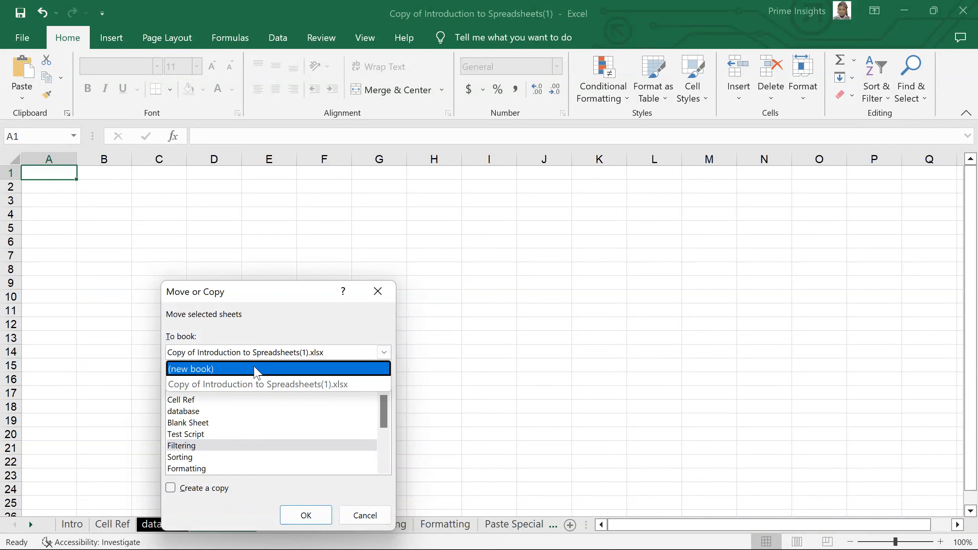
{"action": "left_click", "coordinate": [256, 371]}
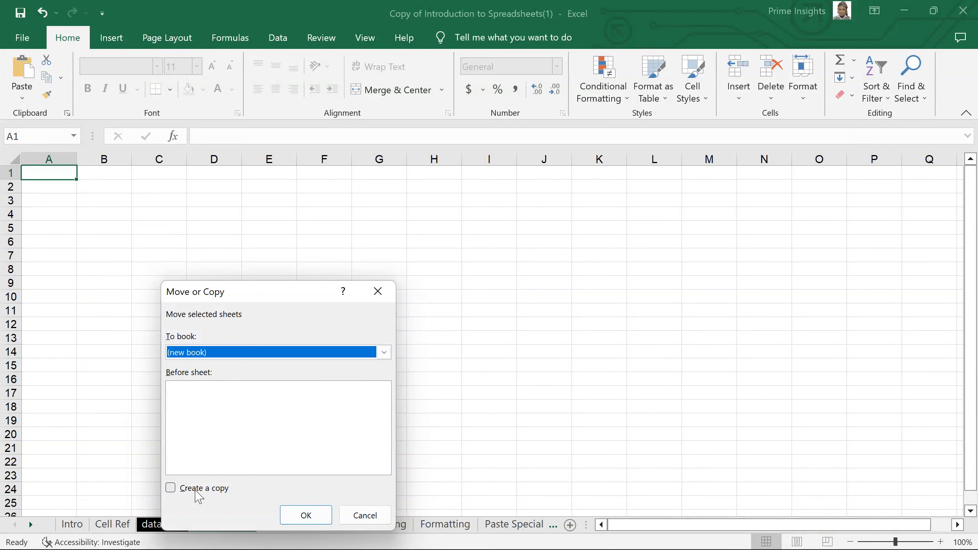
{"action": "left_click", "coordinate": [197, 490]}
{"action": "left_click", "coordinate": [307, 516]}
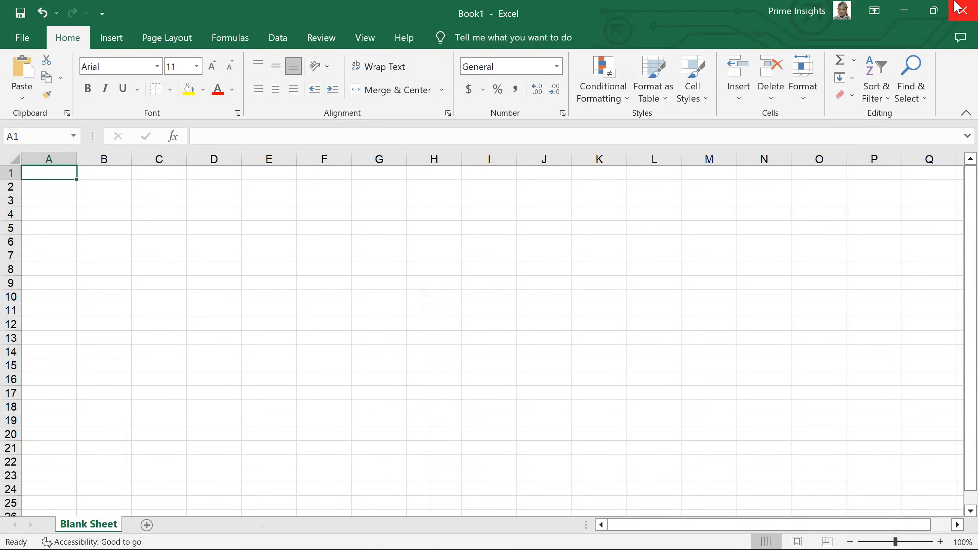
{"action": "left_click", "coordinate": [904, 11]}
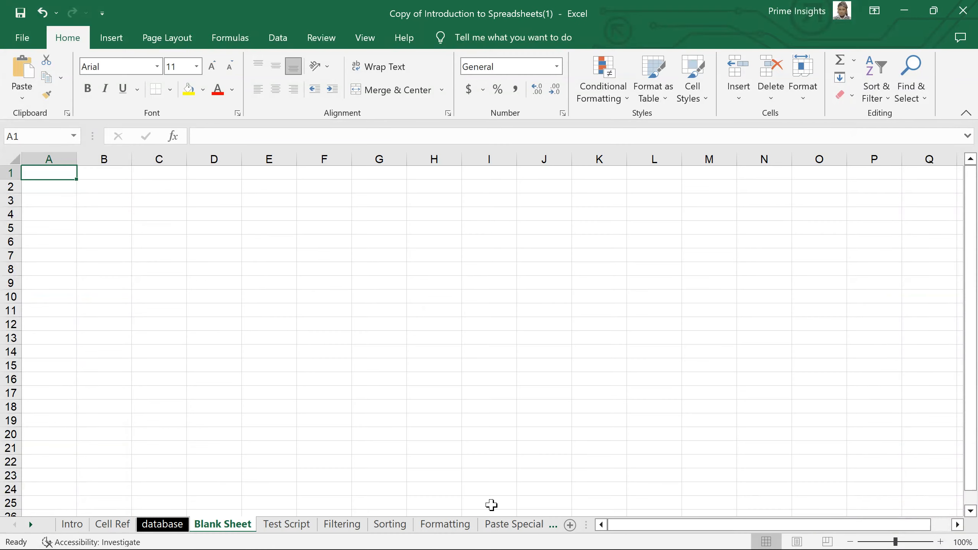
Restore the Excel window, stretch it across the screen, and show the Filtering sheet
{"action": "mouse_move", "coordinate": [368, 547]}
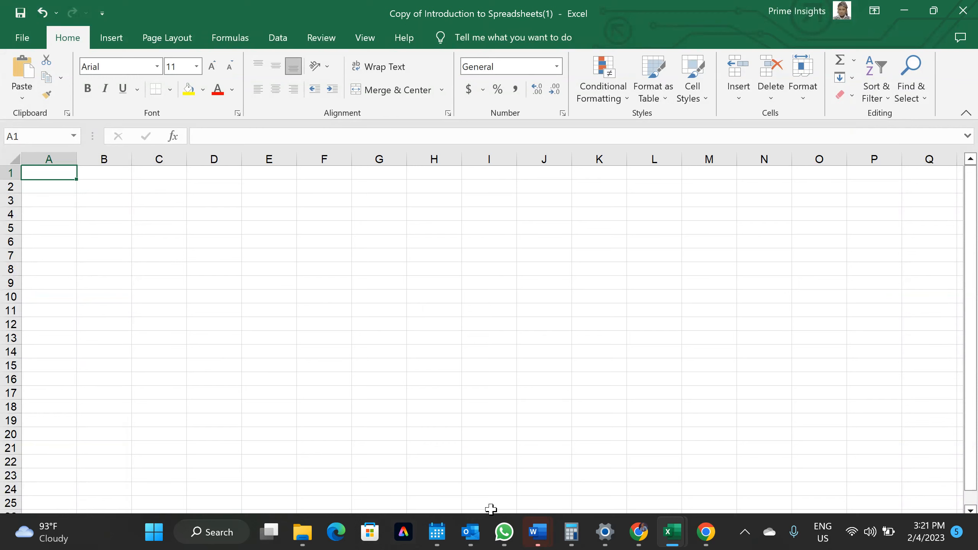
{"action": "mouse_move", "coordinate": [516, 542]}
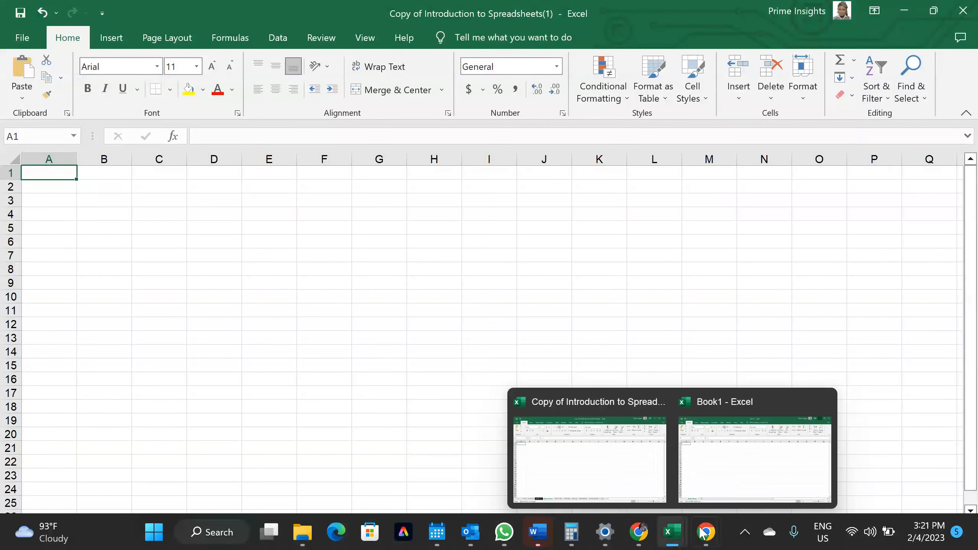
{"action": "left_click", "coordinate": [559, 294]}
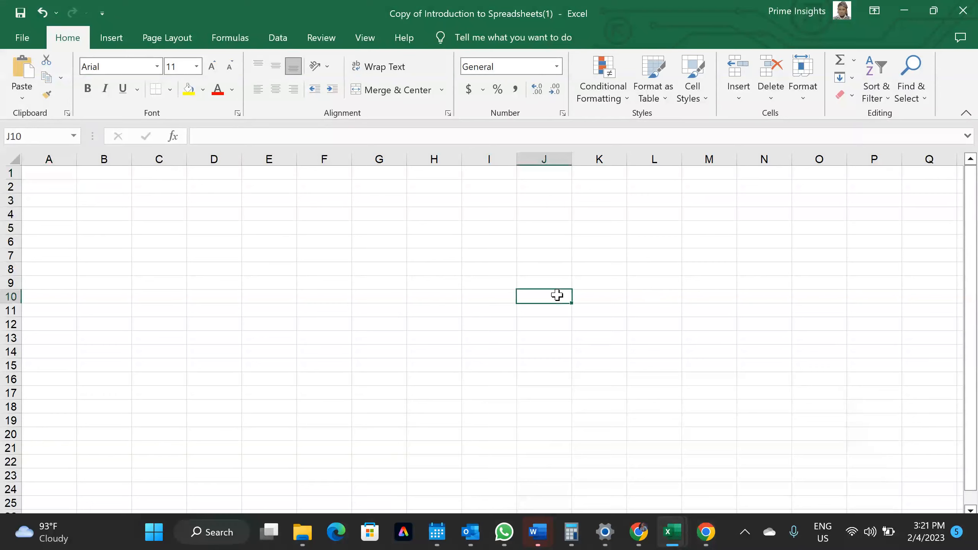
{"action": "scroll", "coordinate": [404, 302], "scroll_direction": "down", "scroll_amount": 5}
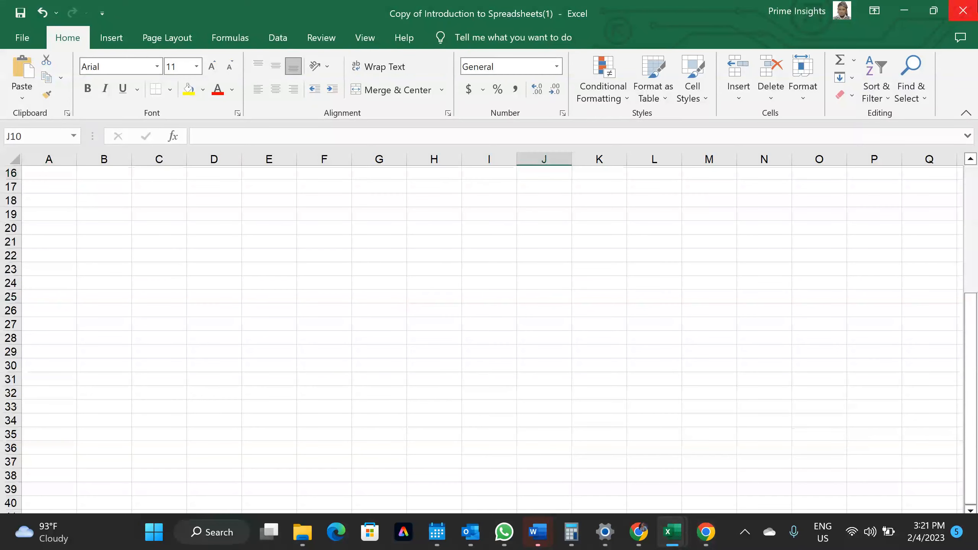
{"action": "left_click", "coordinate": [934, 12]}
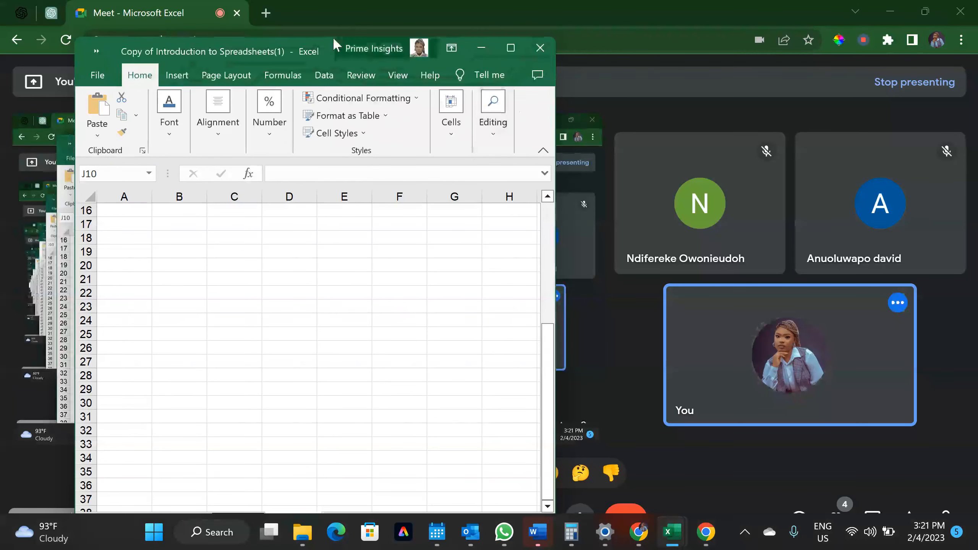
{"action": "left_click_drag", "start_coordinate": [322, 44], "coordinate": [316, 9]}
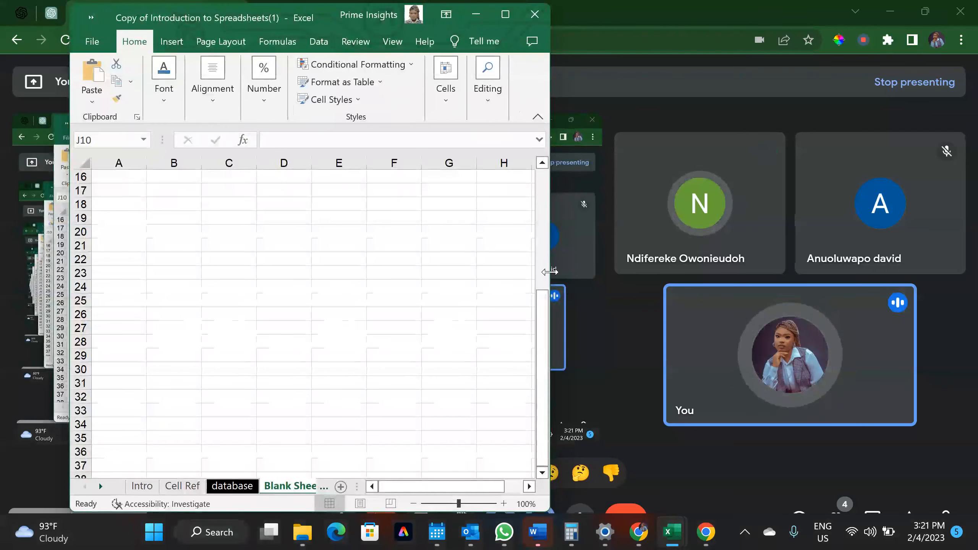
{"action": "left_click_drag", "start_coordinate": [547, 273], "coordinate": [789, 287]}
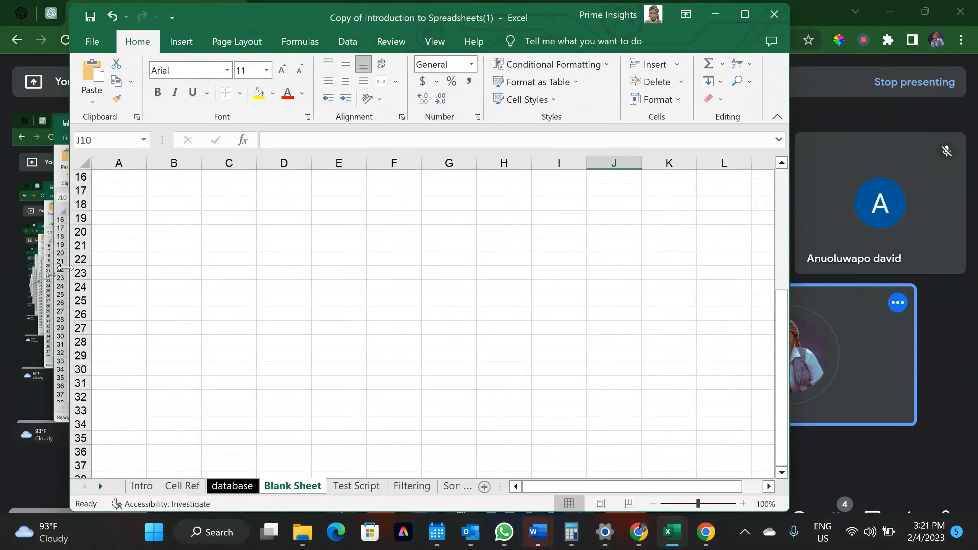
{"action": "left_click_drag", "start_coordinate": [70, 265], "coordinate": [0, 266]}
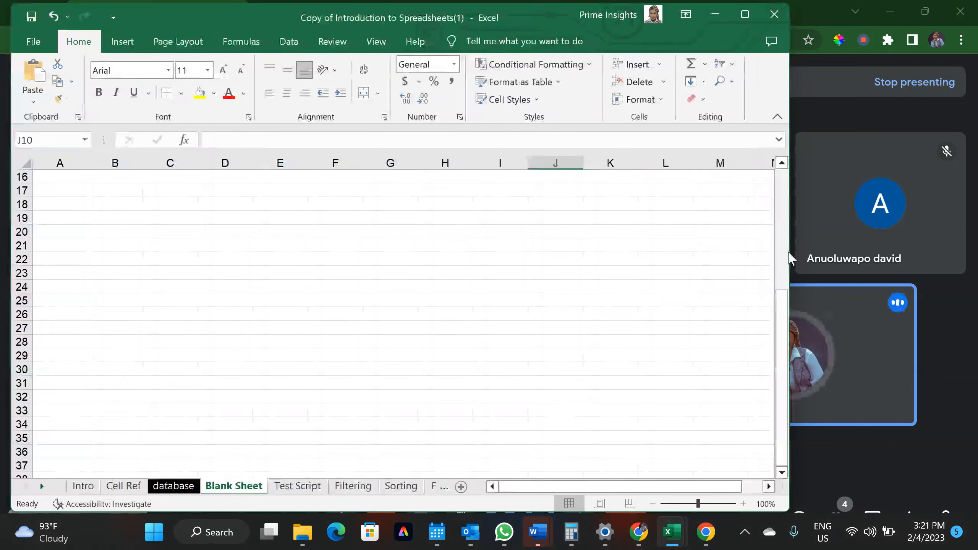
{"action": "left_click_drag", "start_coordinate": [790, 252], "coordinate": [966, 276]}
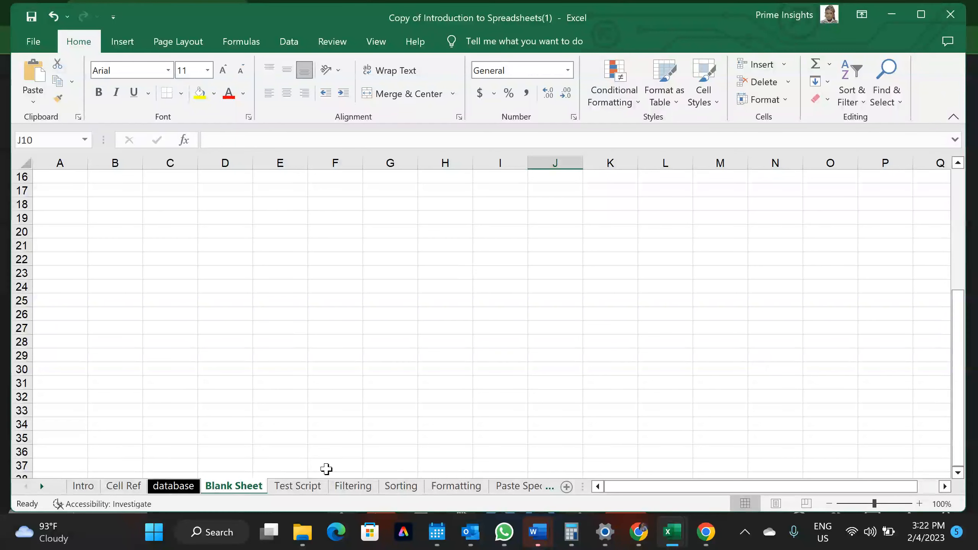
{"action": "left_click", "coordinate": [352, 486]}
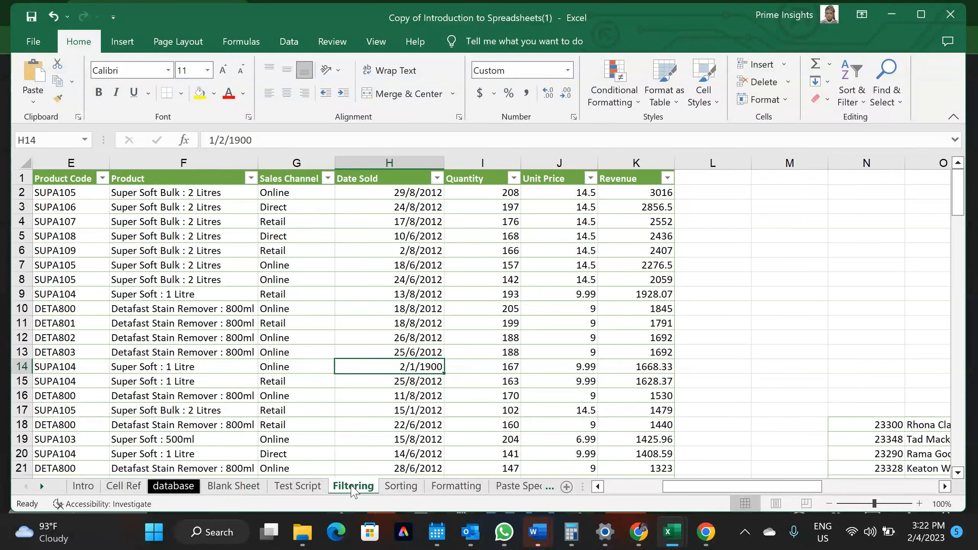
Copy the Filtering sheet to the end of Book1 with Create a copy ticked
{"action": "right_click", "coordinate": [351, 491]}
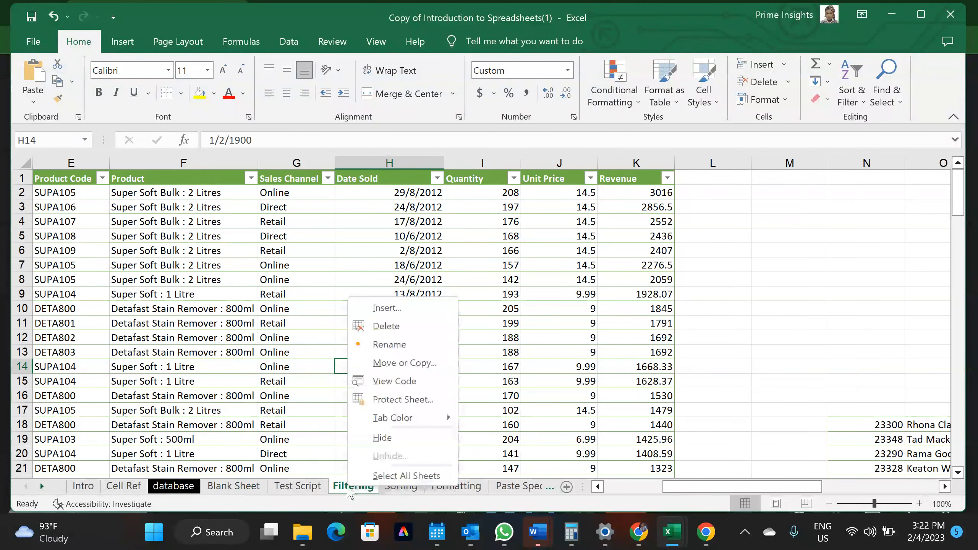
{"action": "left_click", "coordinate": [403, 363]}
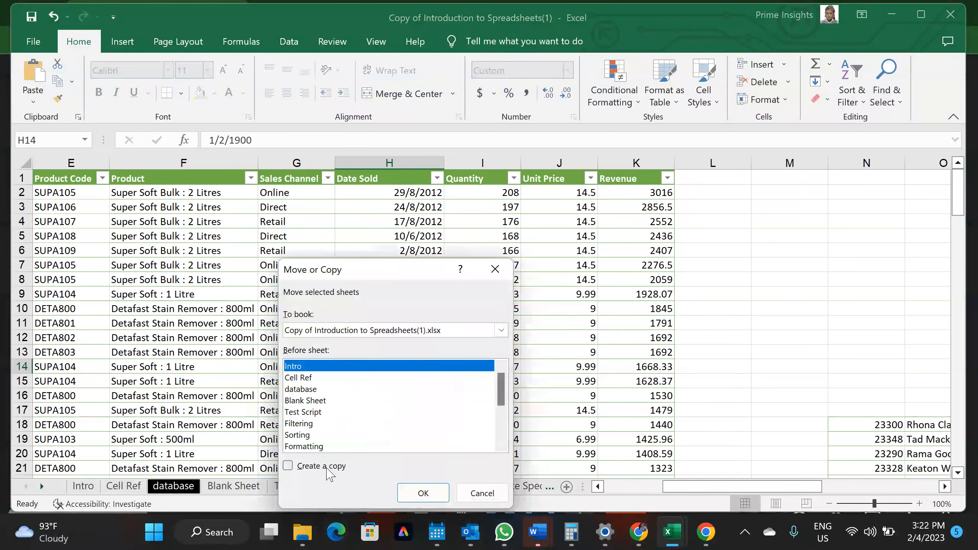
{"action": "left_click", "coordinate": [327, 468]}
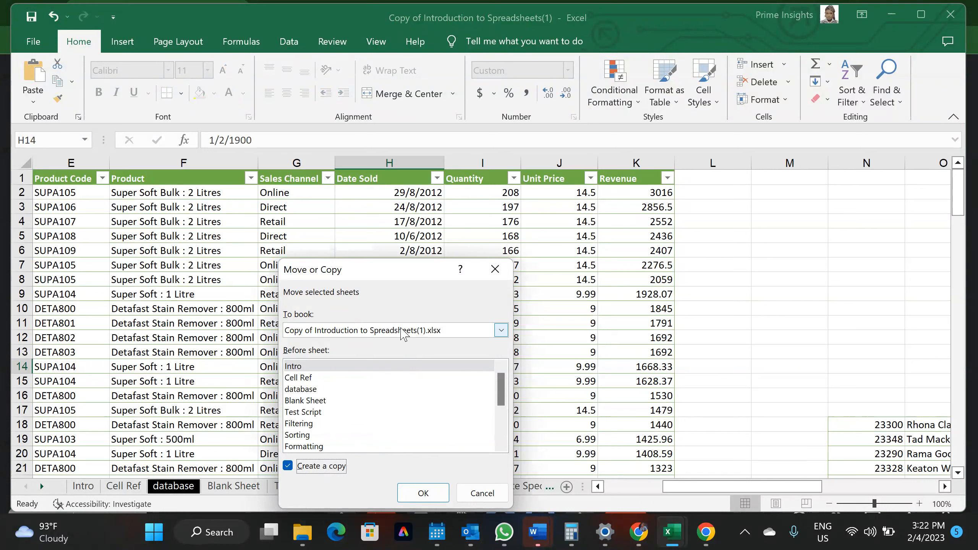
{"action": "left_click", "coordinate": [402, 330]}
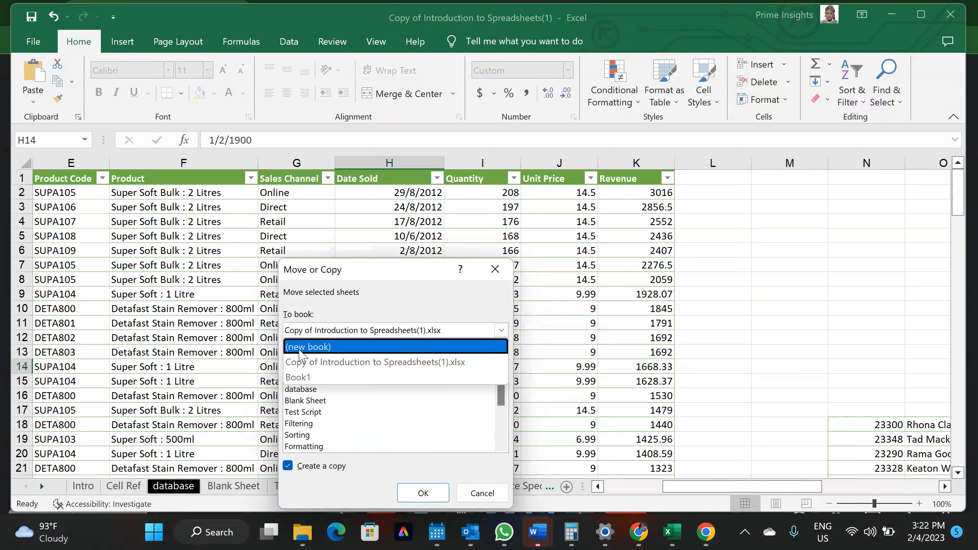
{"action": "left_click", "coordinate": [301, 347]}
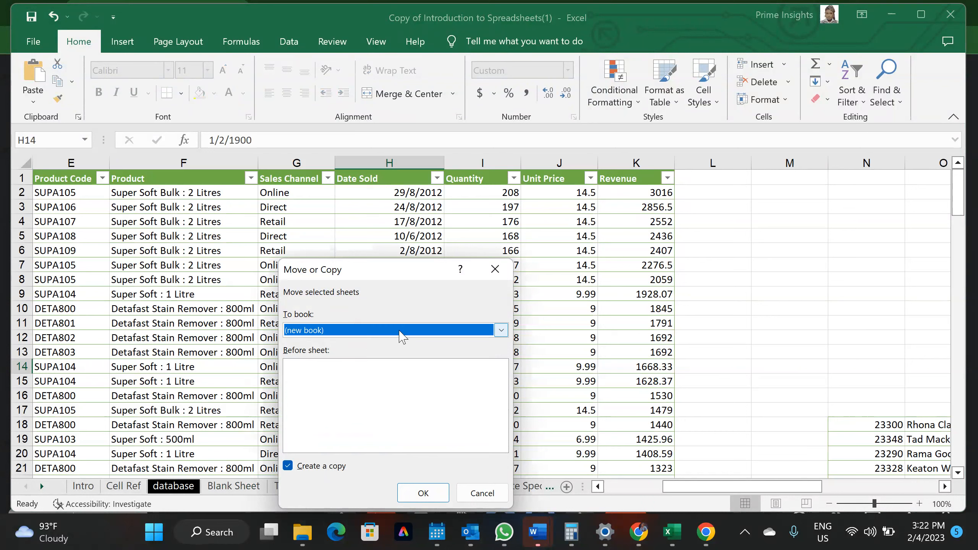
{"action": "left_click", "coordinate": [402, 331]}
{"action": "left_click", "coordinate": [316, 379]}
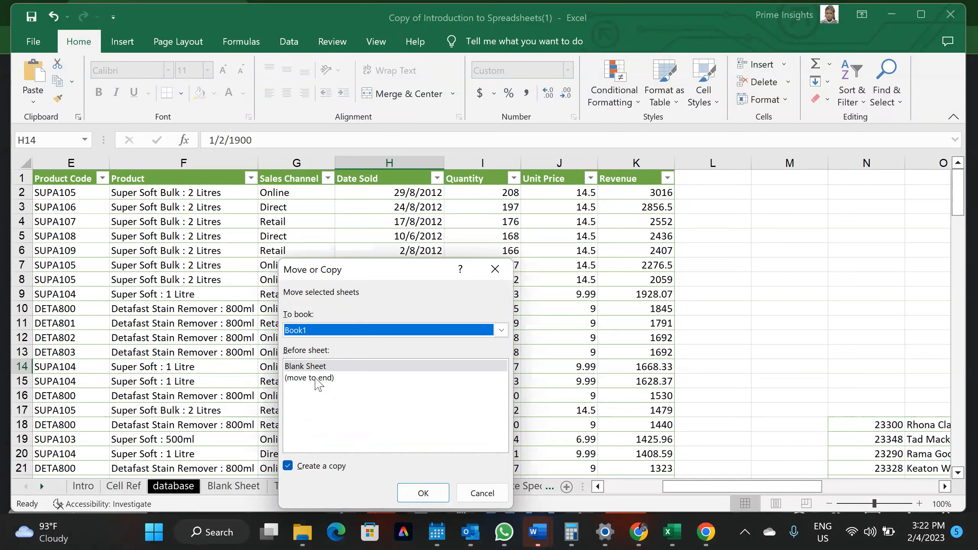
{"action": "left_click", "coordinate": [306, 378]}
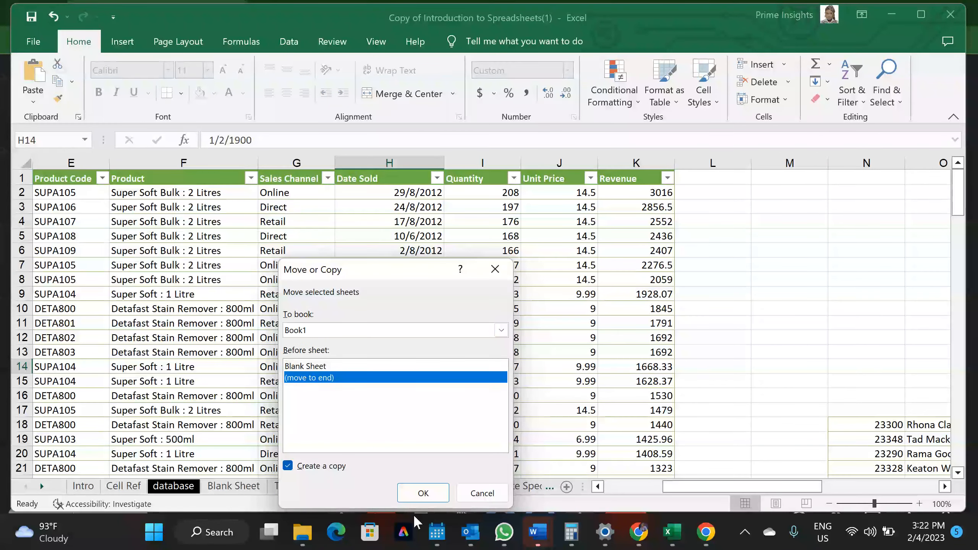
{"action": "left_click", "coordinate": [423, 494]}
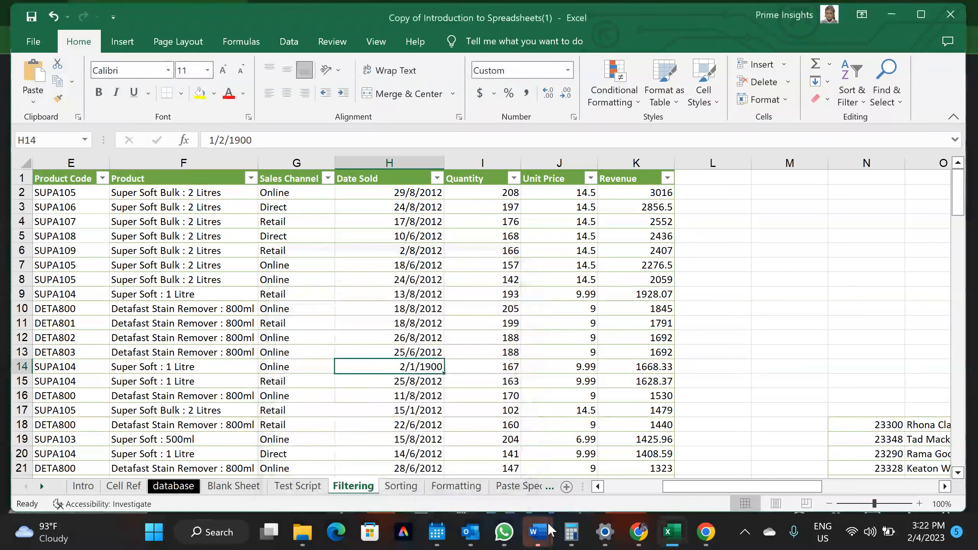
{"action": "mouse_move", "coordinate": [668, 544]}
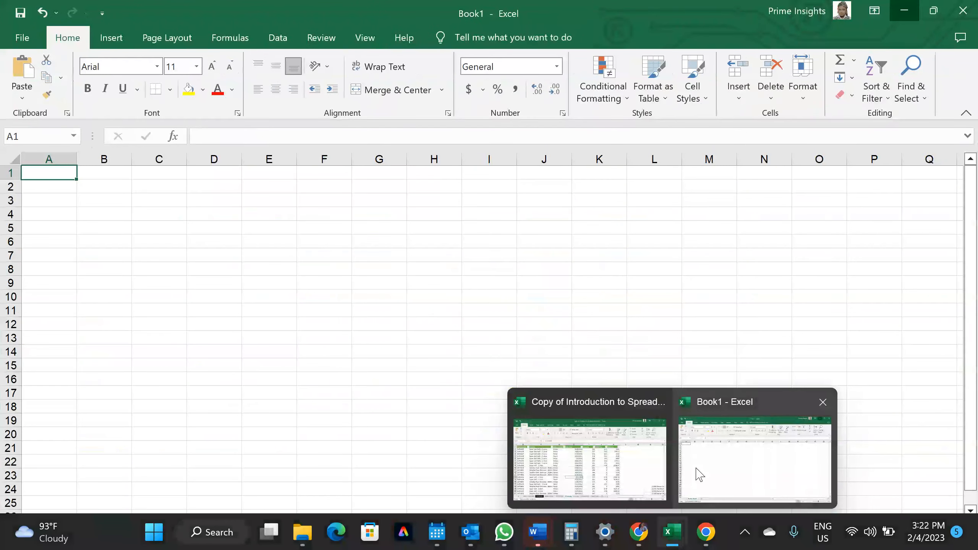
Switch to Book1 and resize its window to nearly full screen width
{"action": "left_click", "coordinate": [698, 474]}
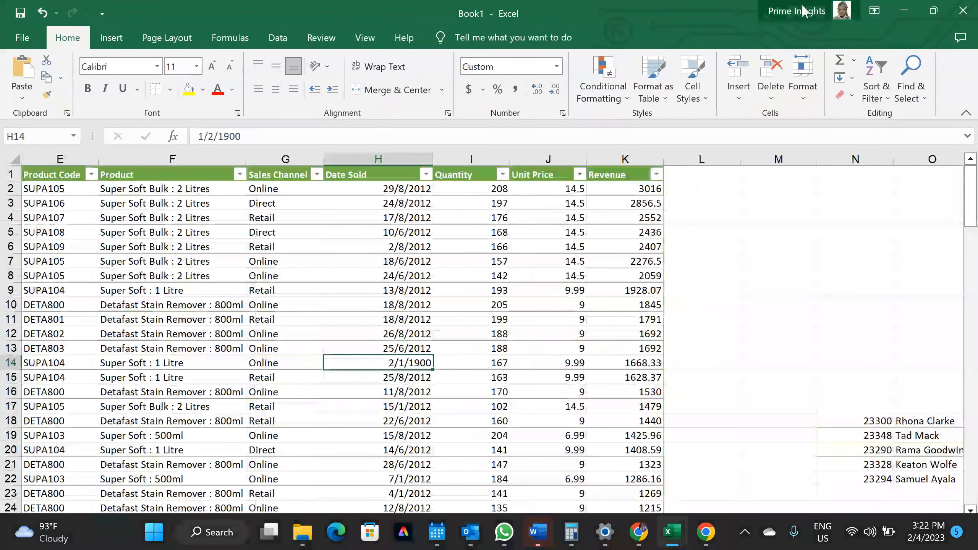
{"action": "left_click", "coordinate": [934, 11]}
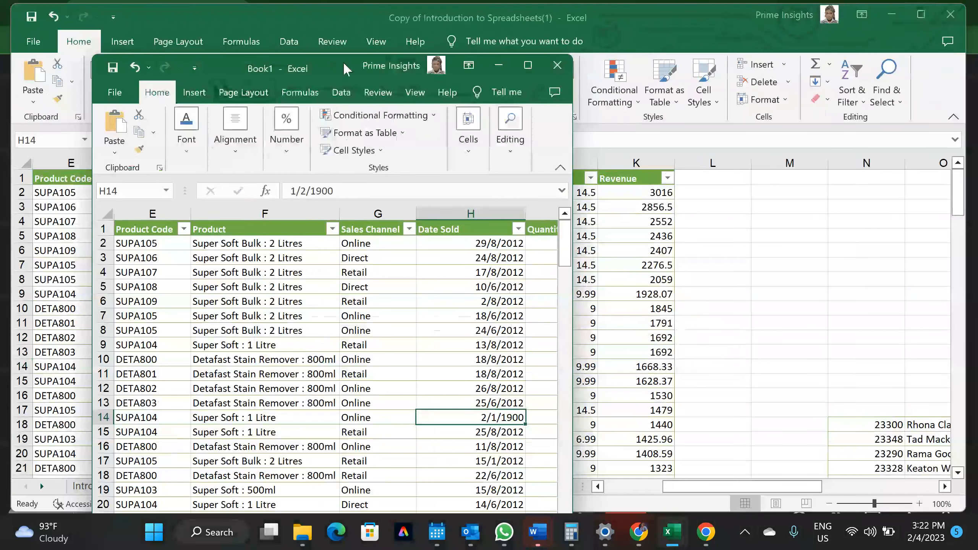
{"action": "left_click_drag", "start_coordinate": [347, 69], "coordinate": [342, 28]}
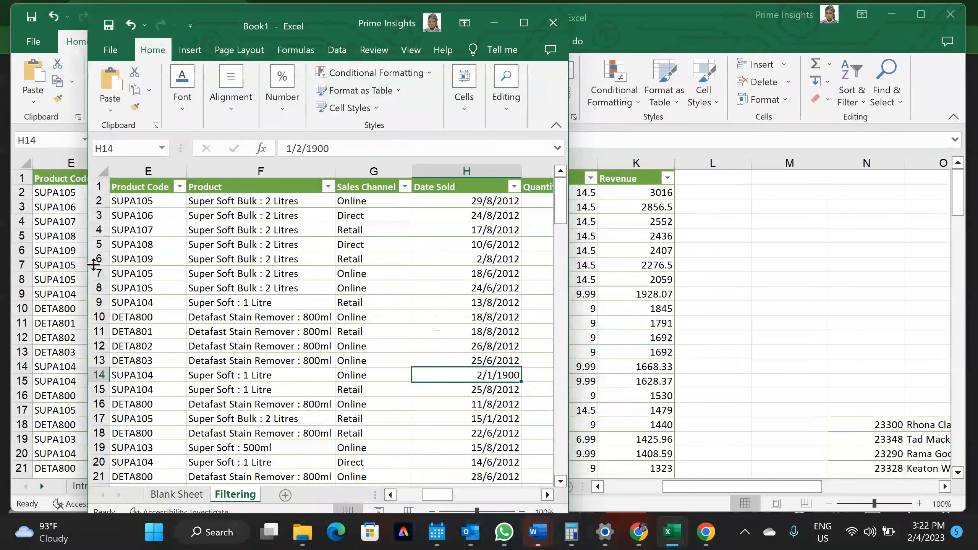
{"action": "left_click_drag", "start_coordinate": [87, 265], "coordinate": [17, 267]}
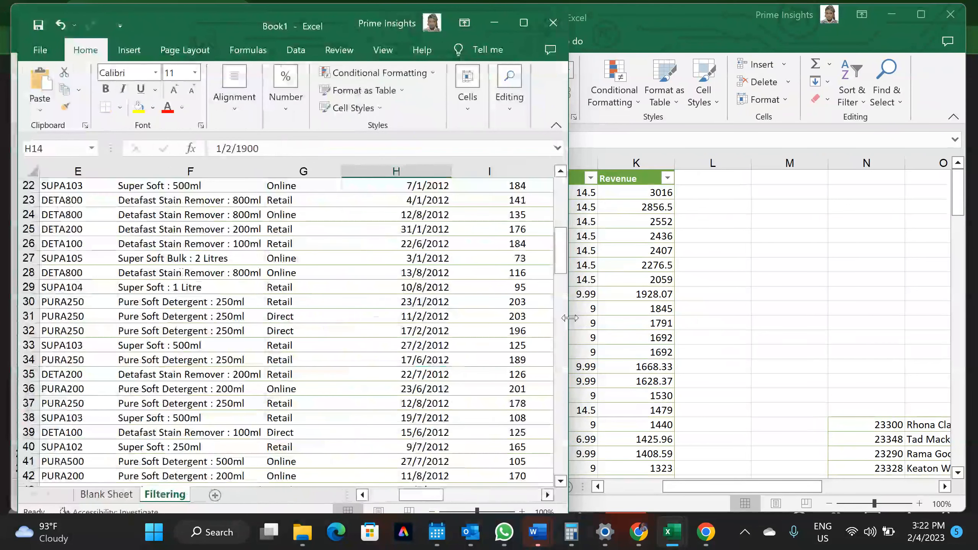
{"action": "left_click_drag", "start_coordinate": [570, 317], "coordinate": [944, 347]}
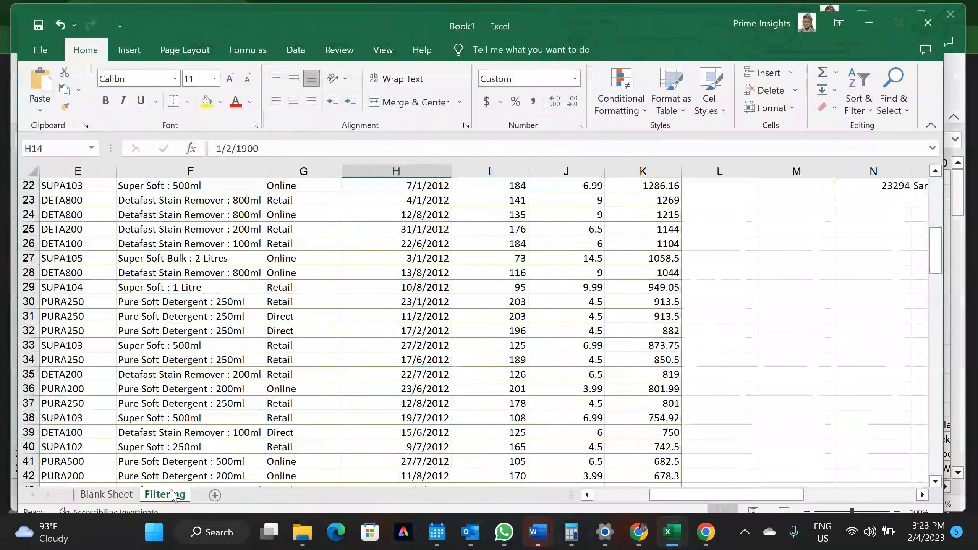
Copy Book1's entire sales table with Ctrl+A and Ctrl+C, then go to File > New
{"action": "left_click", "coordinate": [212, 389]}
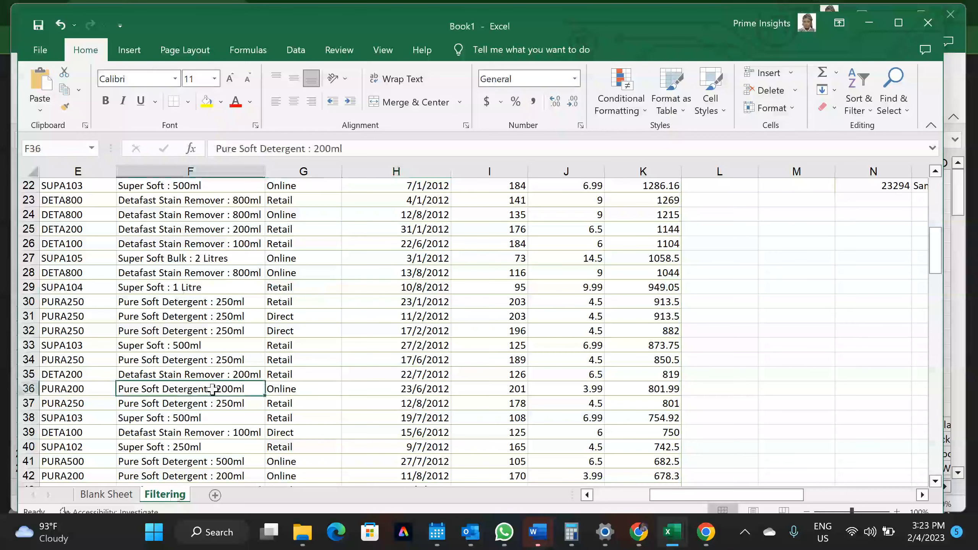
{"action": "key", "text": "ctrl+a"}
{"action": "key", "text": "ctrl+c"}
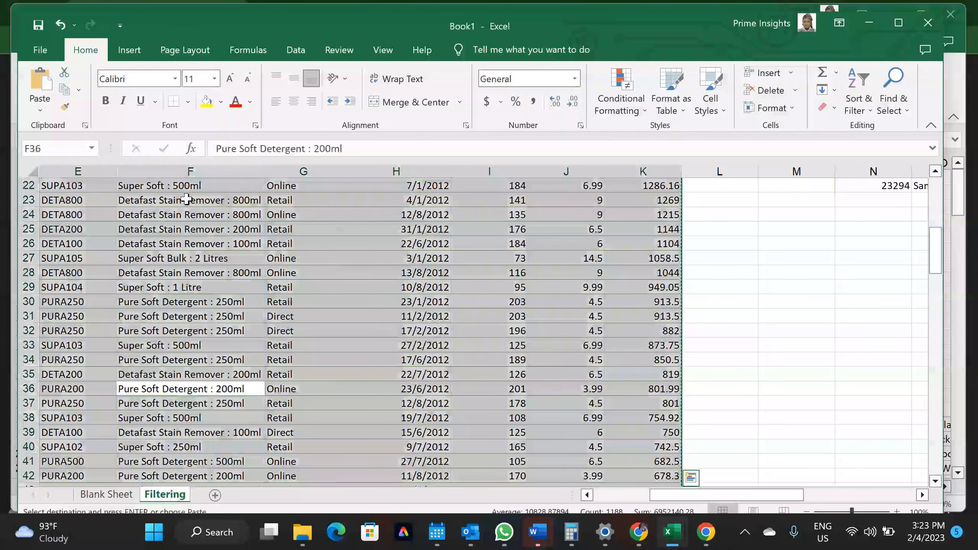
{"action": "left_click", "coordinate": [40, 50]}
{"action": "left_click", "coordinate": [83, 116]}
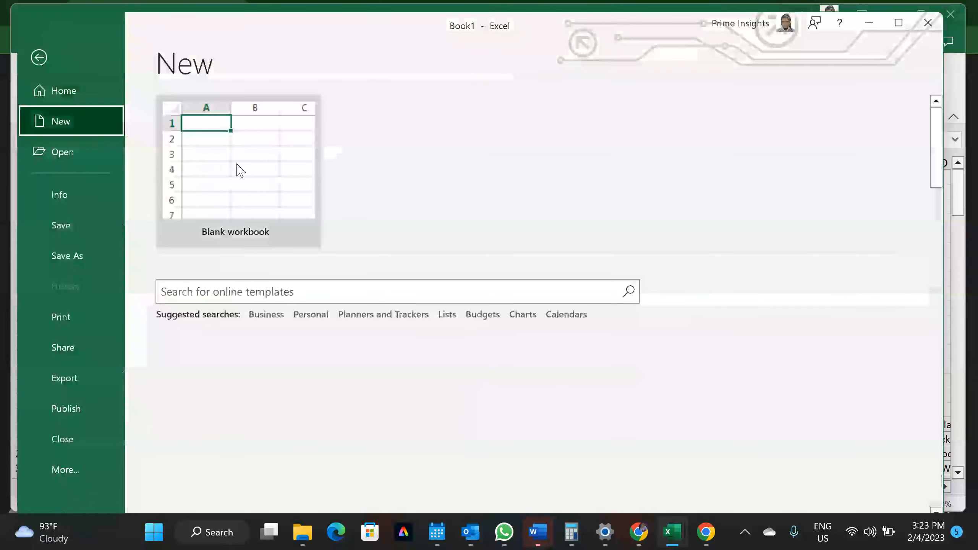
Create and close blank Book2, then close Book1 without keeping the clipboard data
{"action": "left_click", "coordinate": [236, 163]}
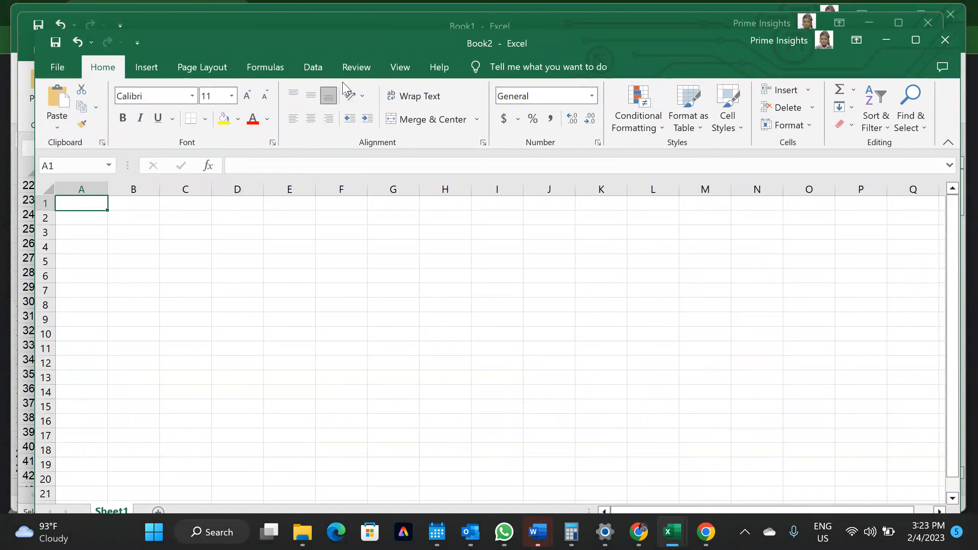
{"action": "left_click", "coordinate": [940, 42]}
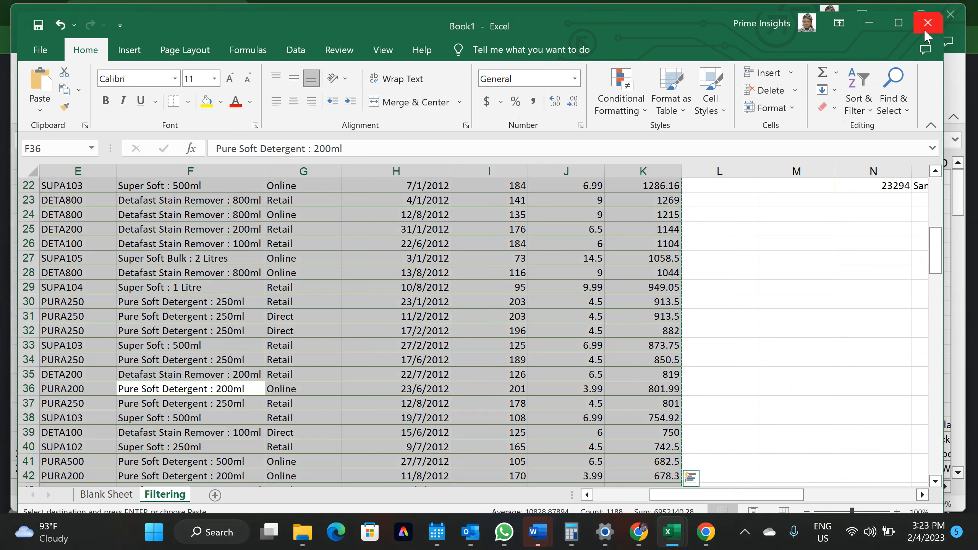
{"action": "left_click", "coordinate": [925, 31]}
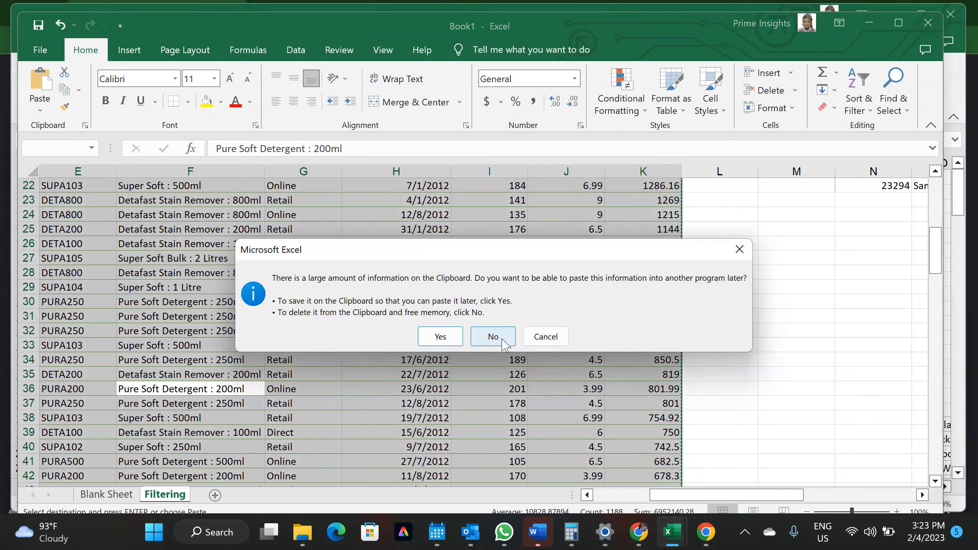
{"action": "left_click", "coordinate": [502, 340]}
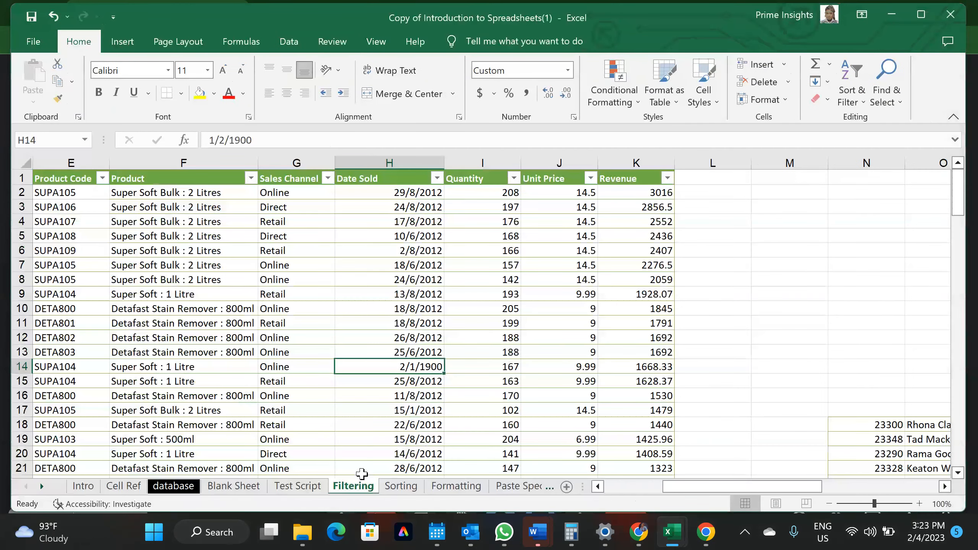
{"action": "right_click", "coordinate": [354, 483]}
{"action": "mouse_move", "coordinate": [417, 413]}
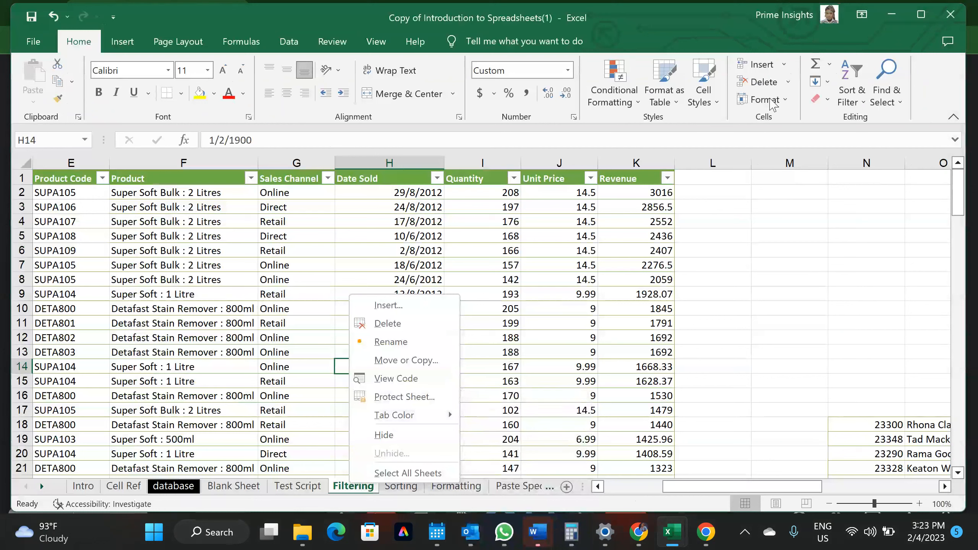
{"action": "left_click", "coordinate": [404, 397]}
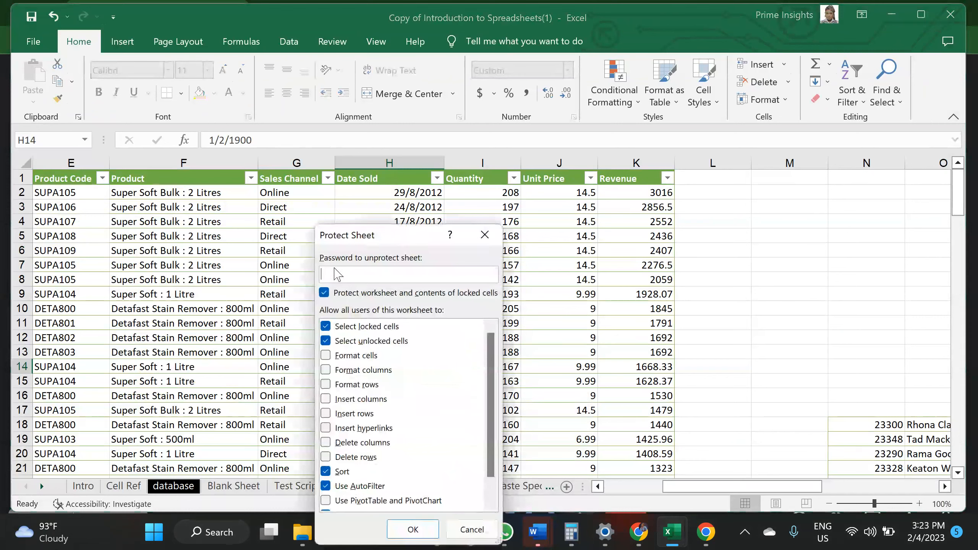
{"action": "left_click", "coordinate": [327, 487]}
{"action": "left_click", "coordinate": [326, 471]}
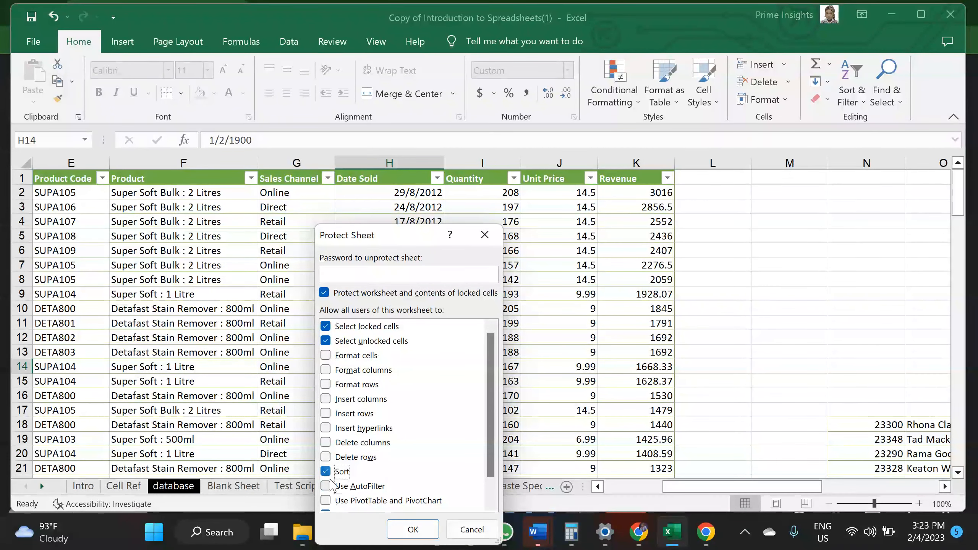
{"action": "left_click", "coordinate": [458, 534]}
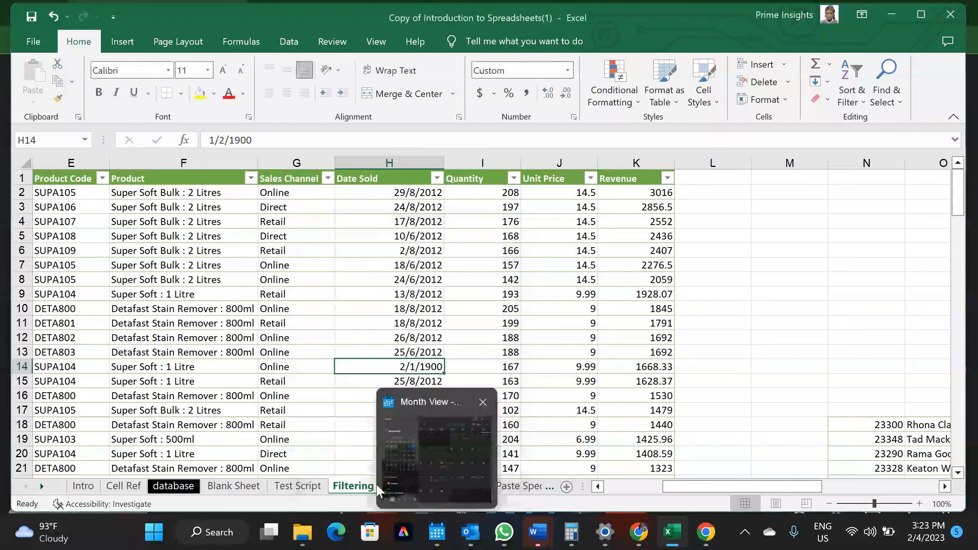
{"action": "right_click", "coordinate": [341, 486]}
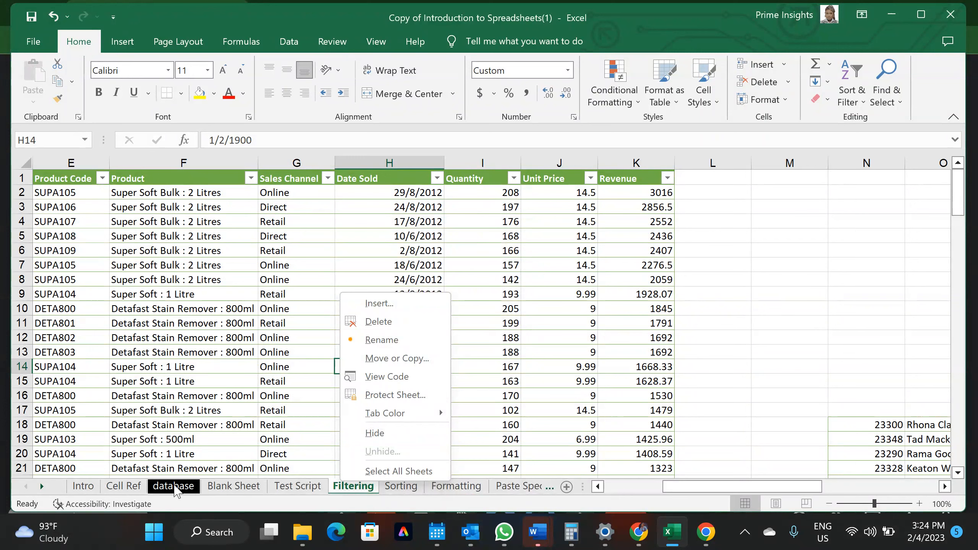
Show the database sheet, dismiss its tab menu, and select cell U19
{"action": "key", "text": "Escape"}
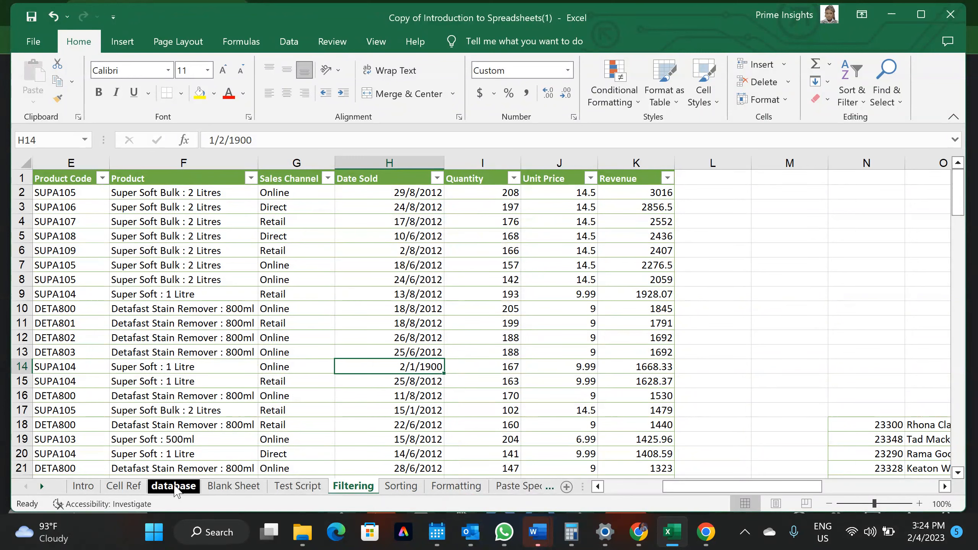
{"action": "left_click", "coordinate": [175, 487]}
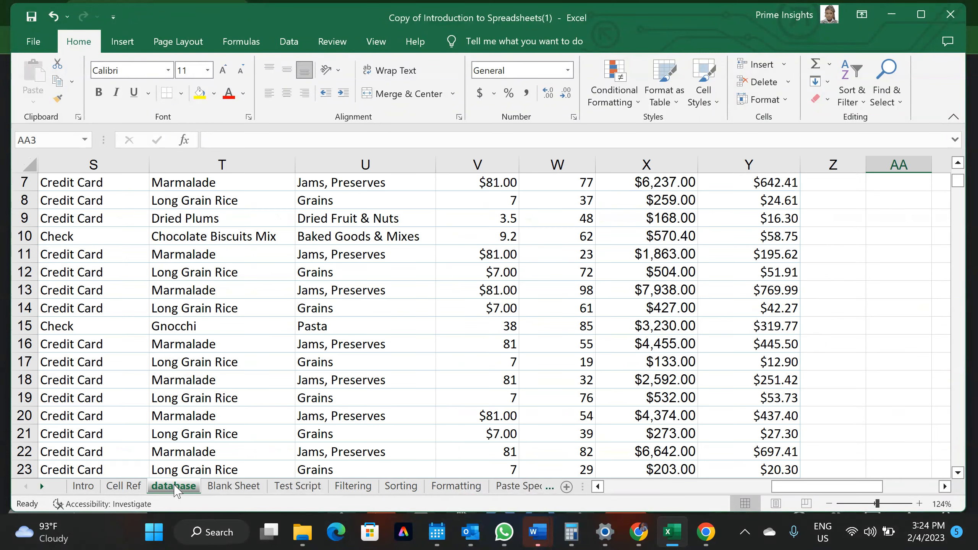
{"action": "key", "text": "ctrl+Page_Down"}
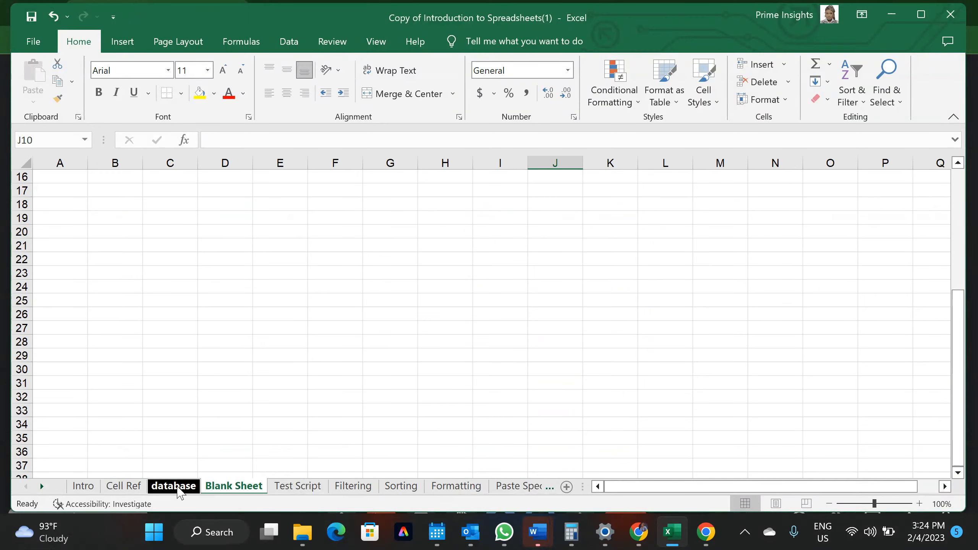
{"action": "right_click", "coordinate": [178, 489]}
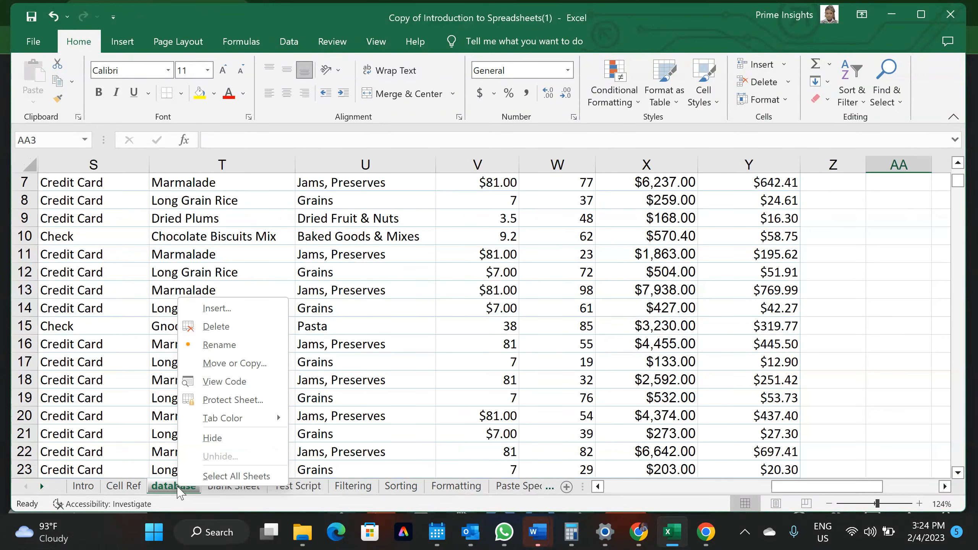
{"action": "left_click", "coordinate": [912, 34]}
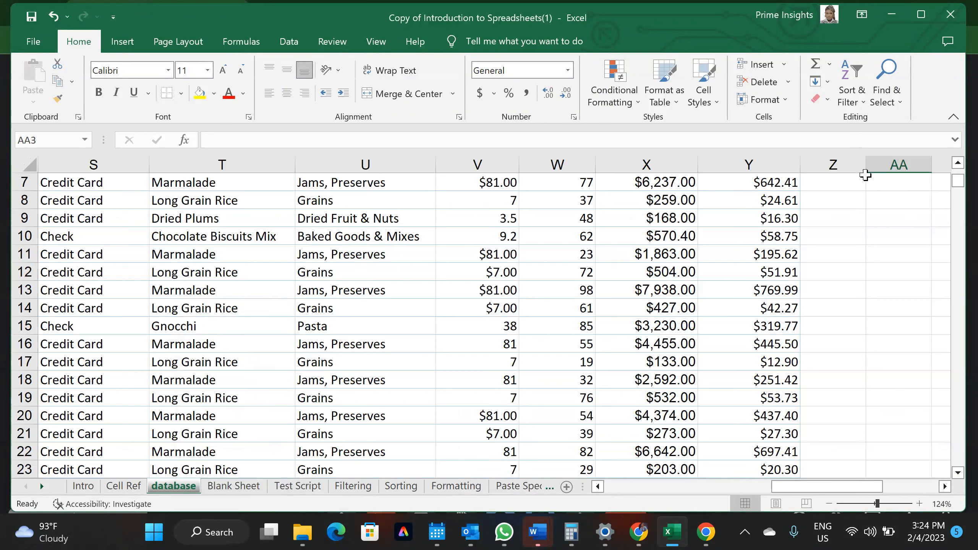
{"action": "left_click", "coordinate": [341, 402]}
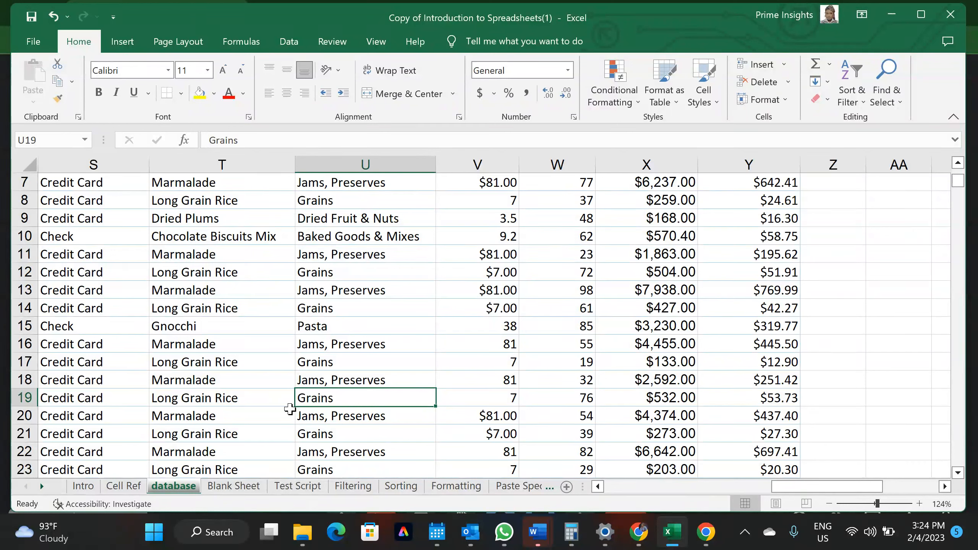
{"action": "mouse_move", "coordinate": [538, 532]}
{"action": "left_click", "coordinate": [222, 487]}
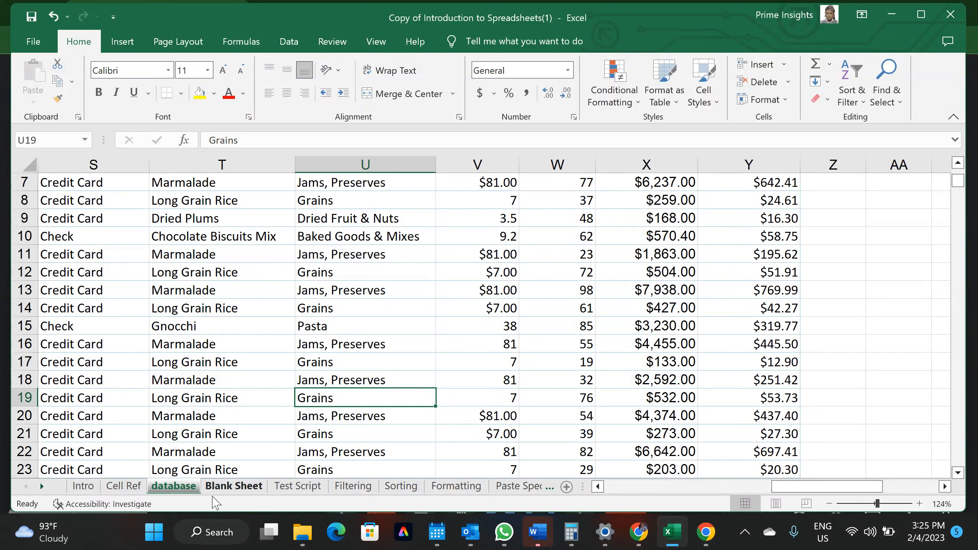
{"action": "left_click", "coordinate": [251, 431]}
{"action": "left_click", "coordinate": [265, 416]}
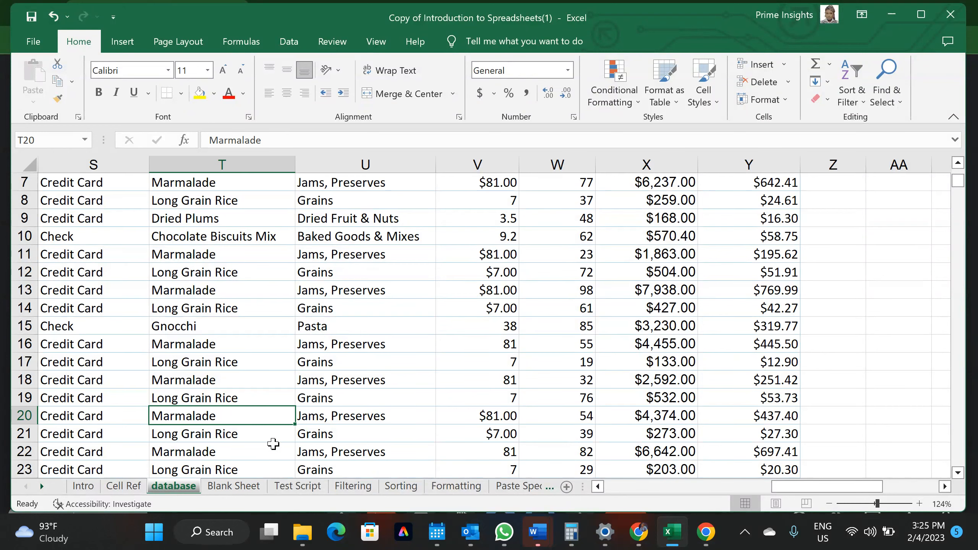
{"action": "left_click", "coordinate": [298, 487]}
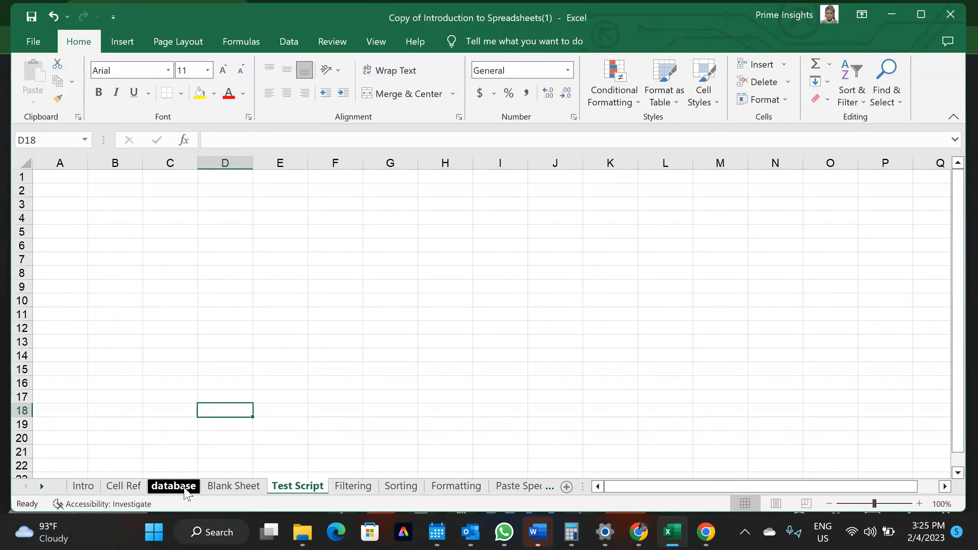
Set the database tab colour to Green, Accent 6, Darker 25%, then move to Blank Sheet
{"action": "left_click", "coordinate": [176, 488]}
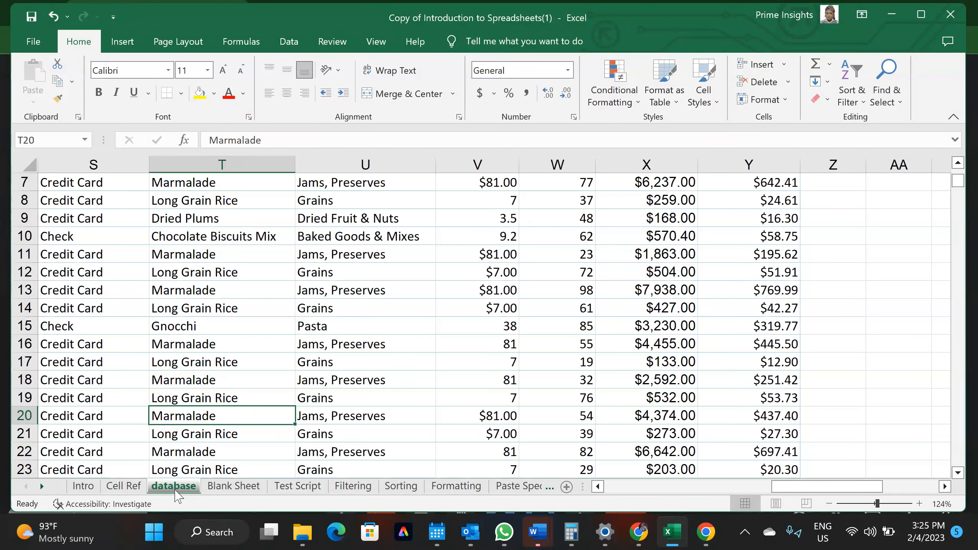
{"action": "right_click", "coordinate": [178, 496]}
{"action": "mouse_move", "coordinate": [249, 424]}
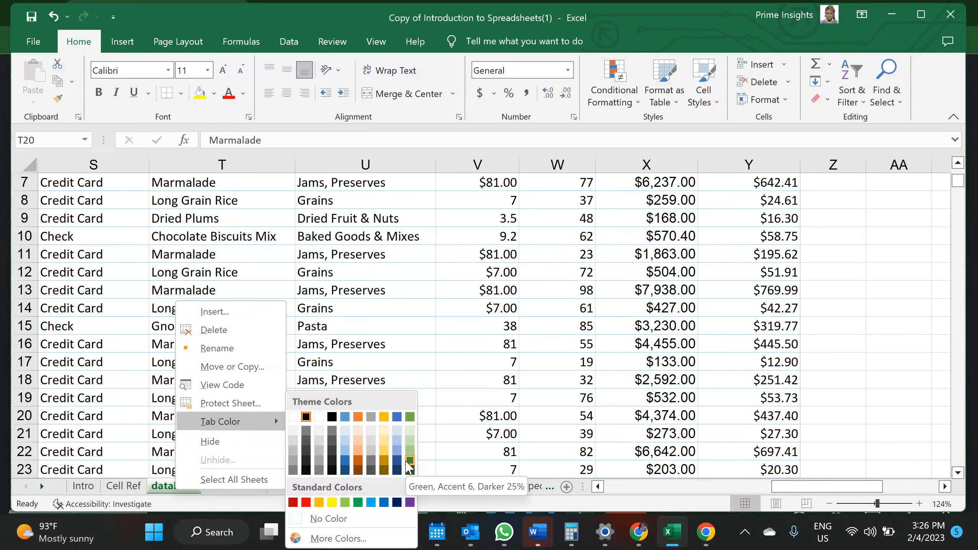
{"action": "left_click", "coordinate": [409, 460]}
{"action": "left_click", "coordinate": [246, 487]}
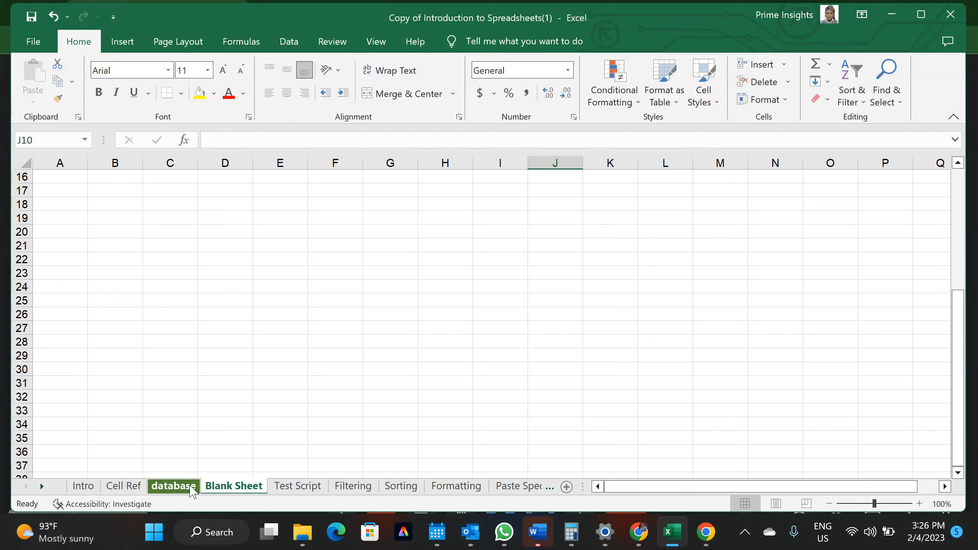
{"action": "right_click", "coordinate": [215, 490]}
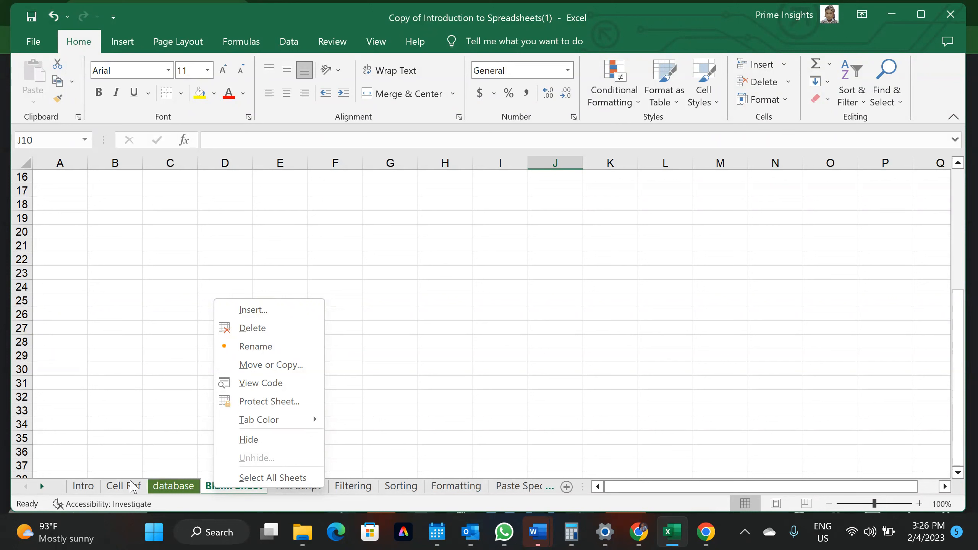
Hide the database worksheet from its tab's menu, leaving Blank Sheet showing
{"action": "key", "text": "Escape"}
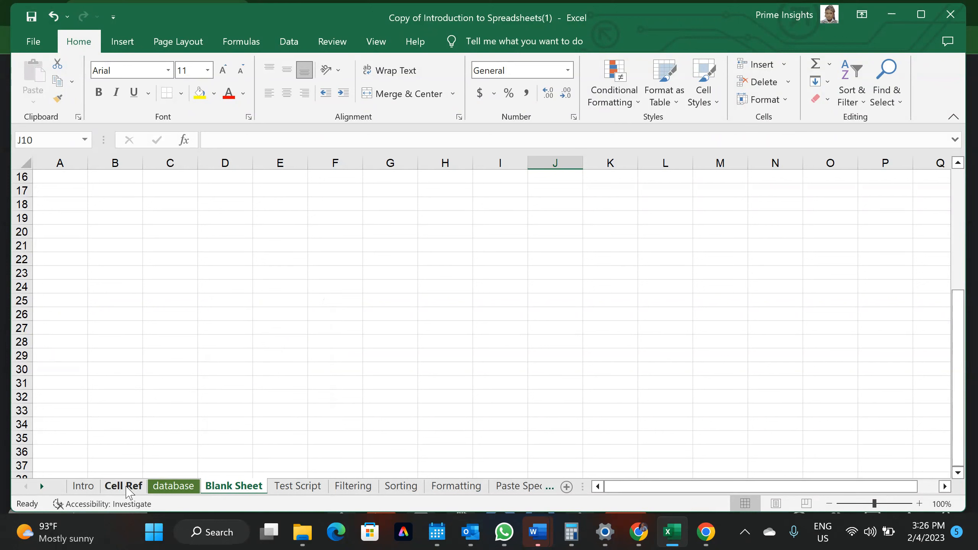
{"action": "left_click", "coordinate": [173, 486]}
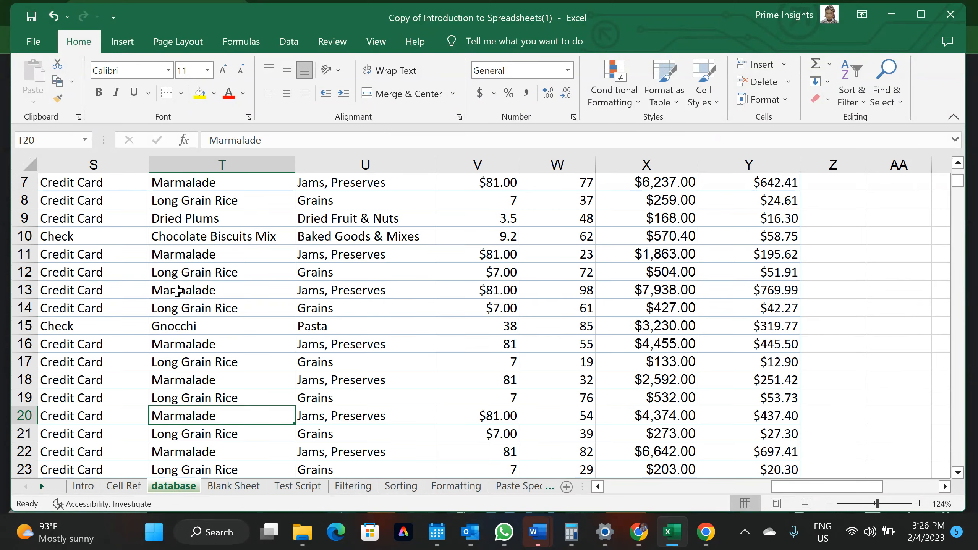
{"action": "scroll", "coordinate": [177, 291], "scroll_direction": "up", "scroll_amount": 2}
{"action": "scroll", "coordinate": [177, 291], "scroll_direction": "up", "scroll_amount": 2}
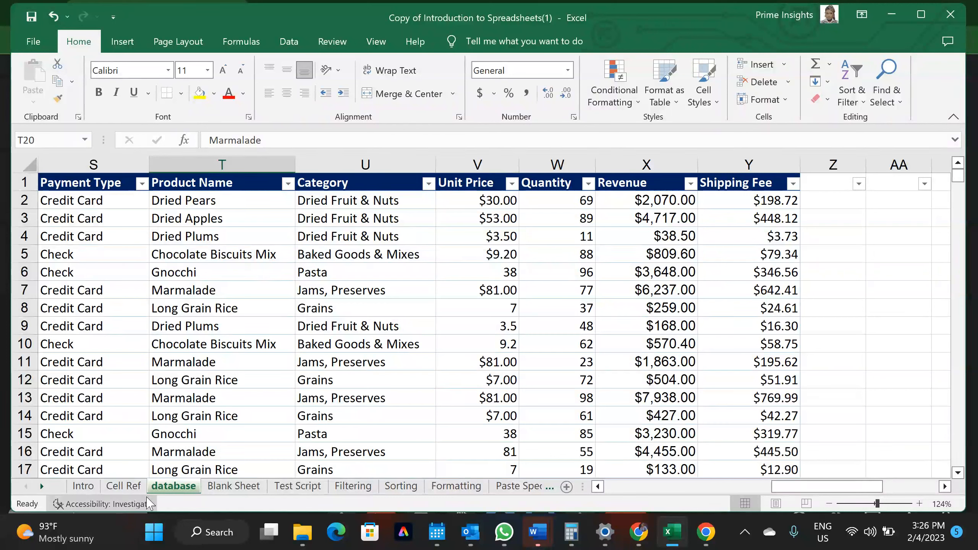
{"action": "right_click", "coordinate": [176, 488]}
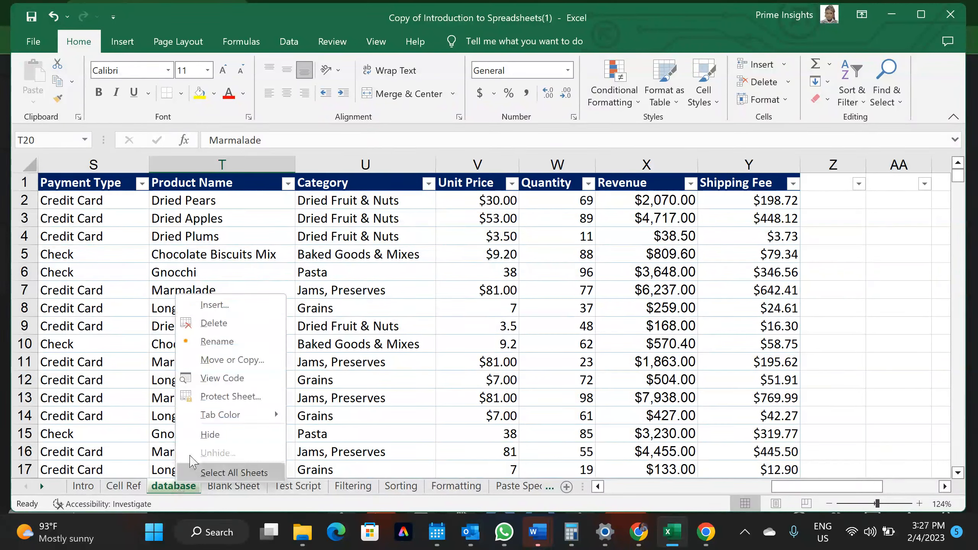
{"action": "left_click", "coordinate": [212, 434]}
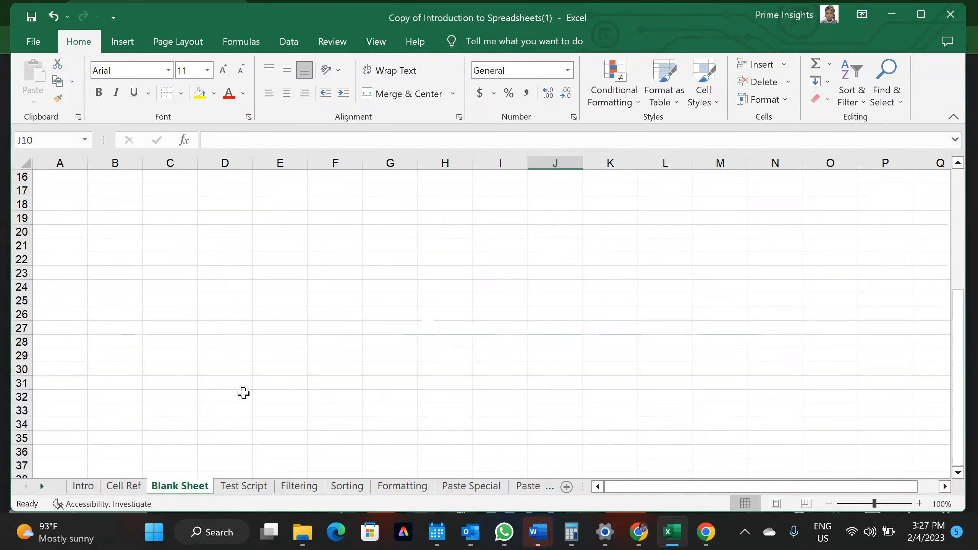
Restore the hidden database worksheet using Unhide from the Blank Sheet tab
{"action": "right_click", "coordinate": [195, 487]}
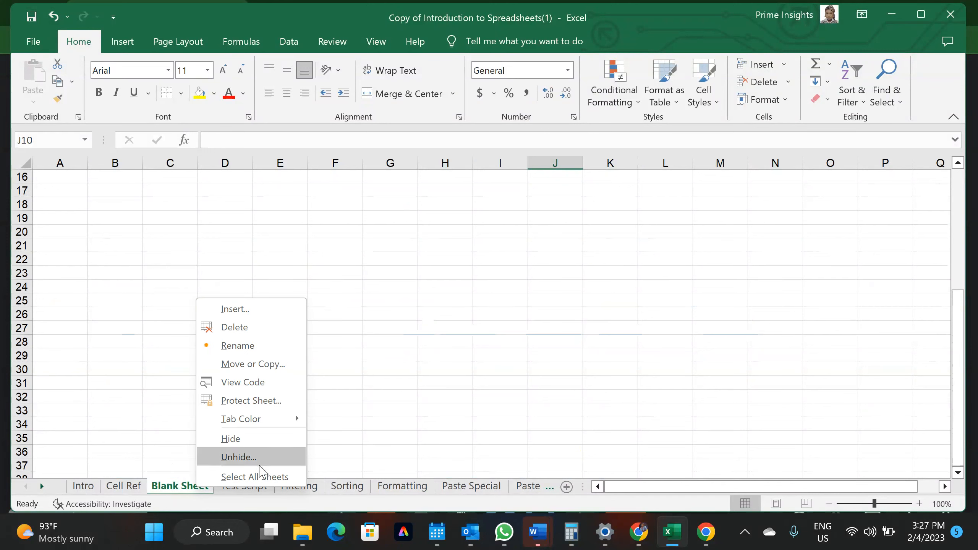
{"action": "left_click", "coordinate": [264, 463]}
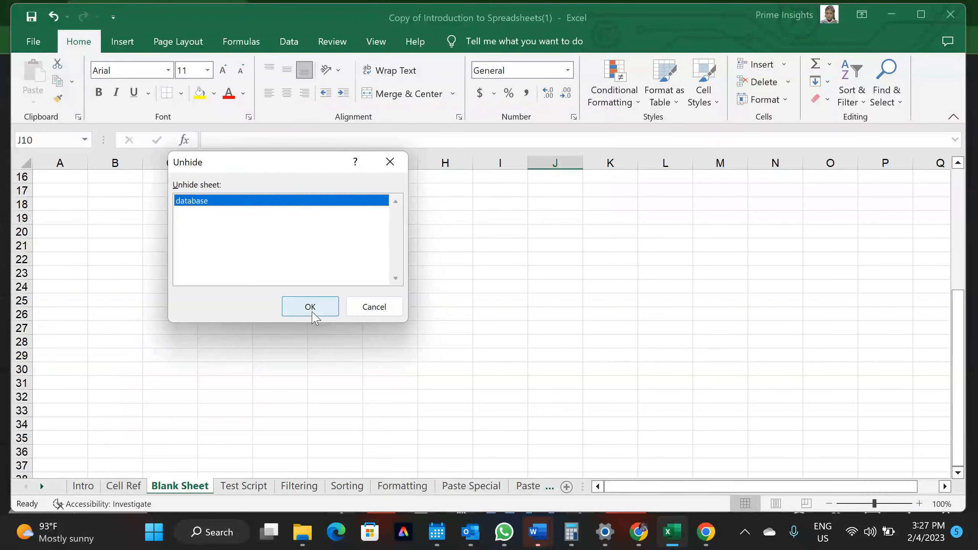
{"action": "left_click", "coordinate": [312, 313]}
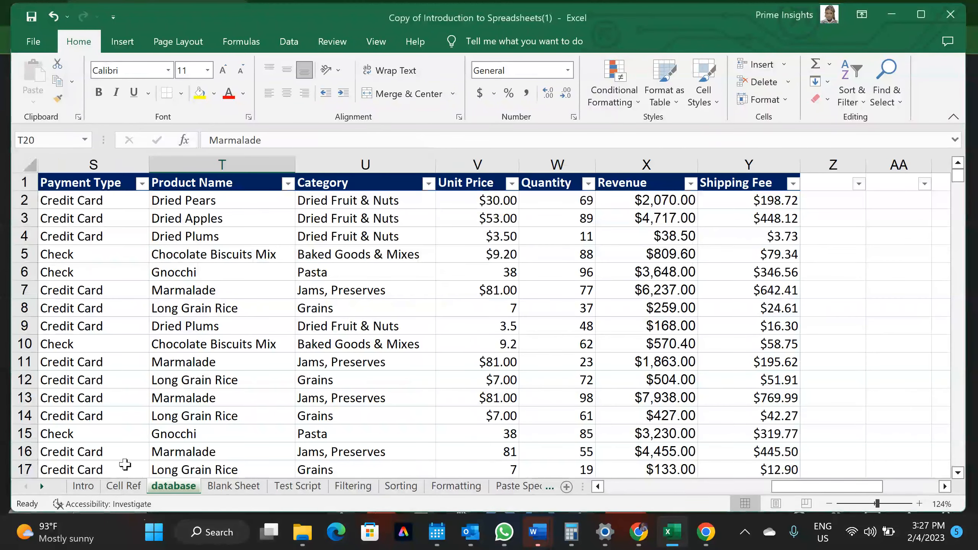
Hide the database worksheet, then hide the Test Script worksheet
{"action": "right_click", "coordinate": [173, 486]}
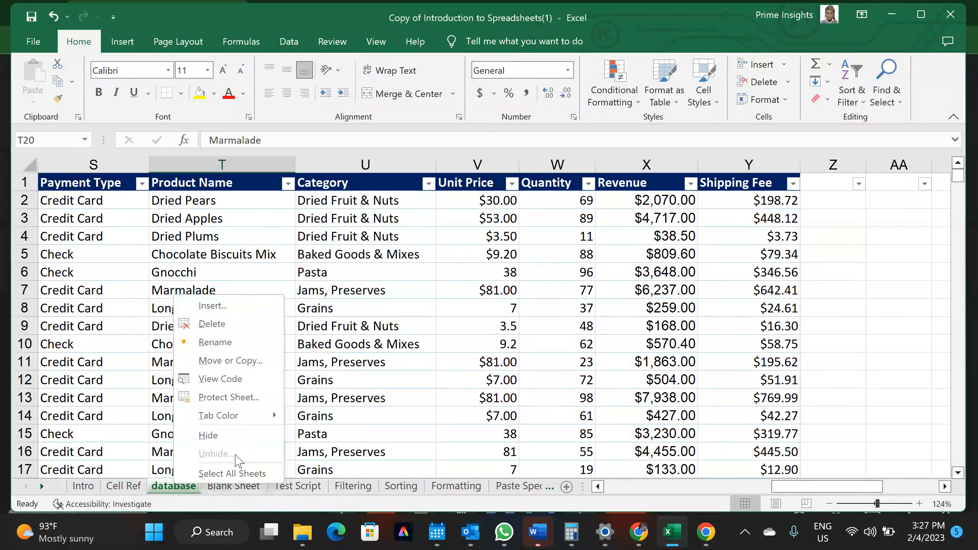
{"action": "left_click", "coordinate": [132, 314]}
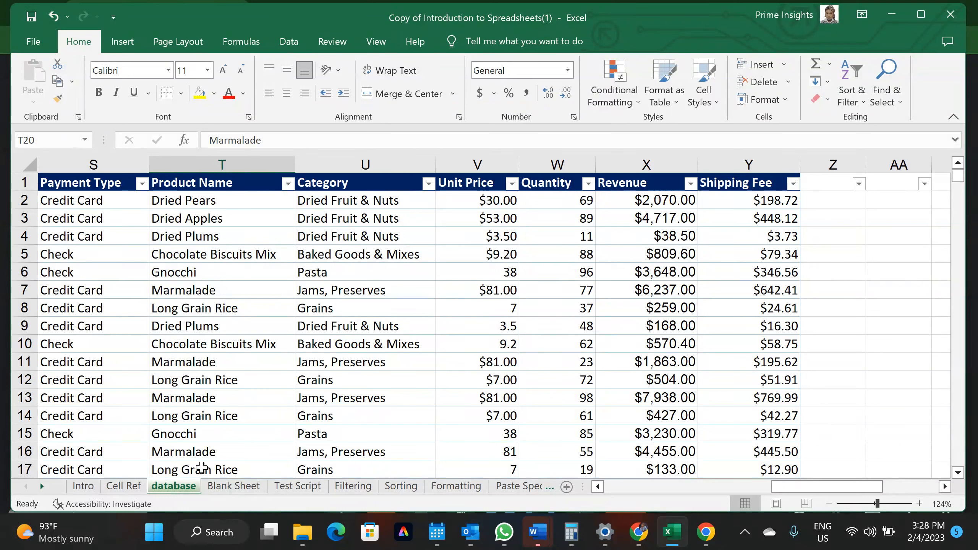
{"action": "right_click", "coordinate": [188, 485]}
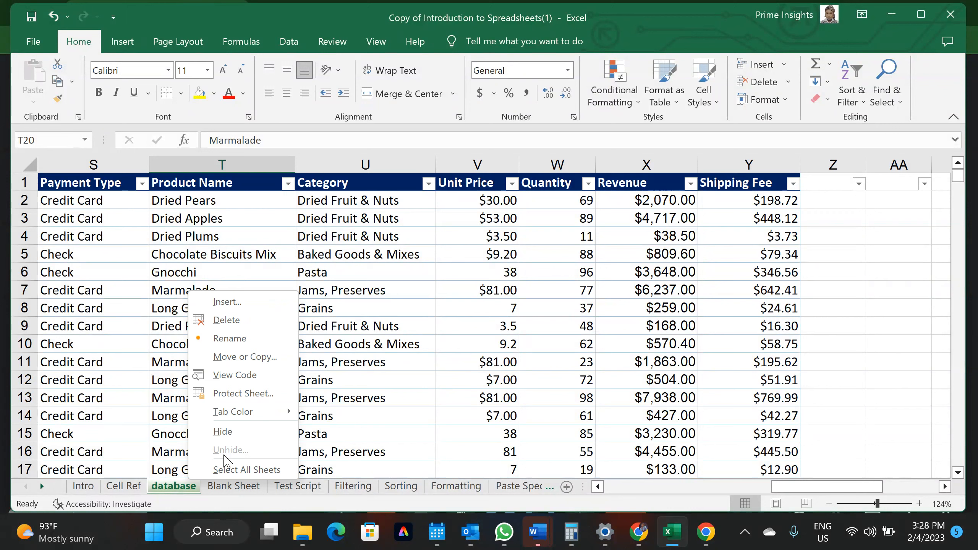
{"action": "left_click", "coordinate": [227, 431]}
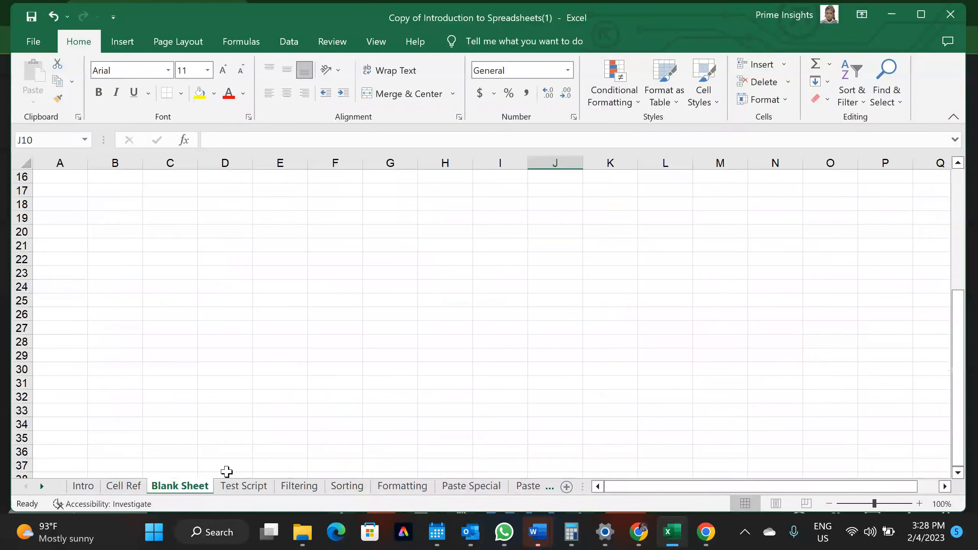
{"action": "right_click", "coordinate": [232, 486]}
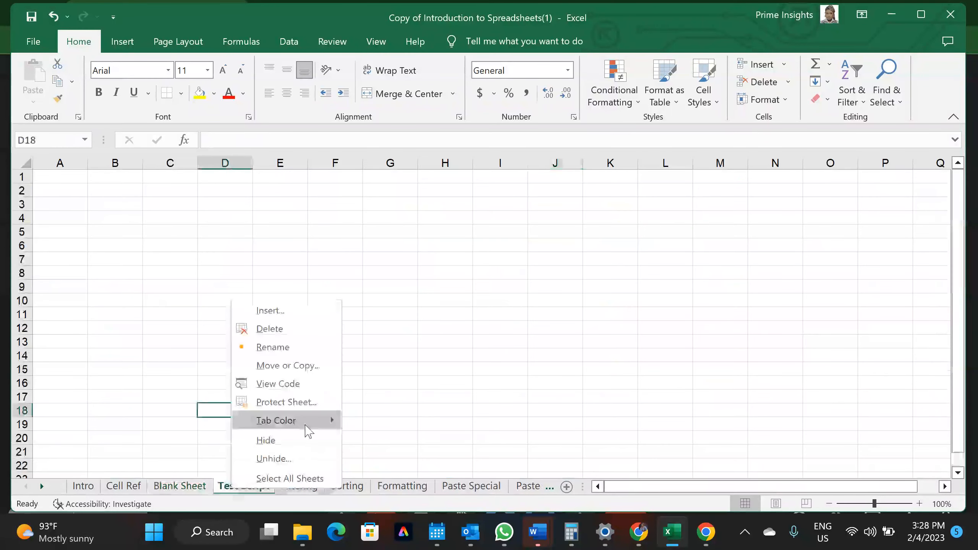
{"action": "left_click", "coordinate": [287, 439]}
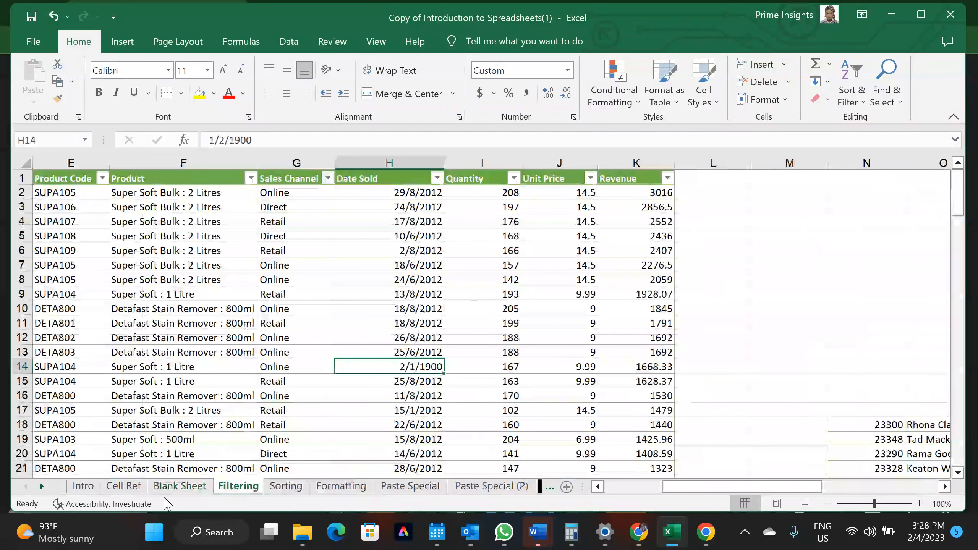
Unhide only the database worksheet from the Sorting tab, keeping Test Script hidden
{"action": "right_click", "coordinate": [271, 487]}
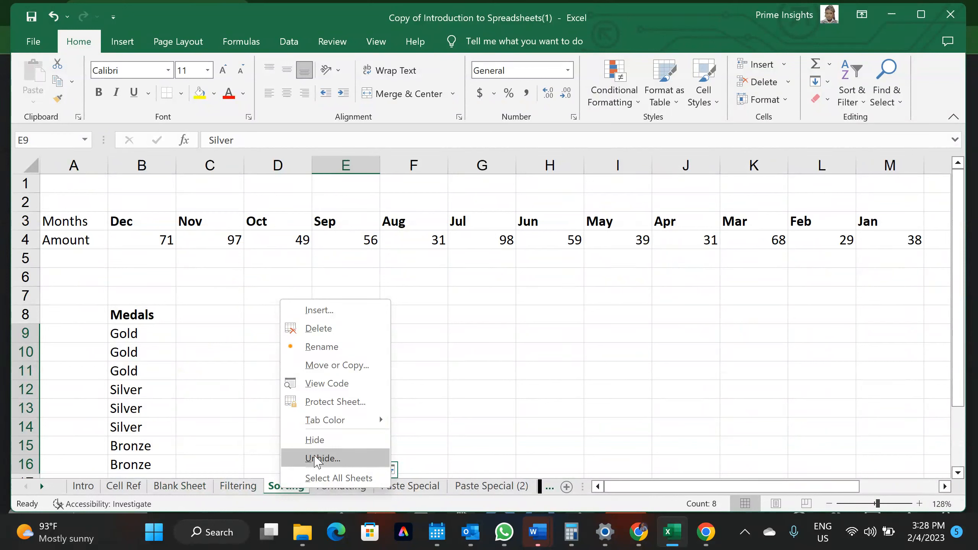
{"action": "left_click", "coordinate": [316, 460]}
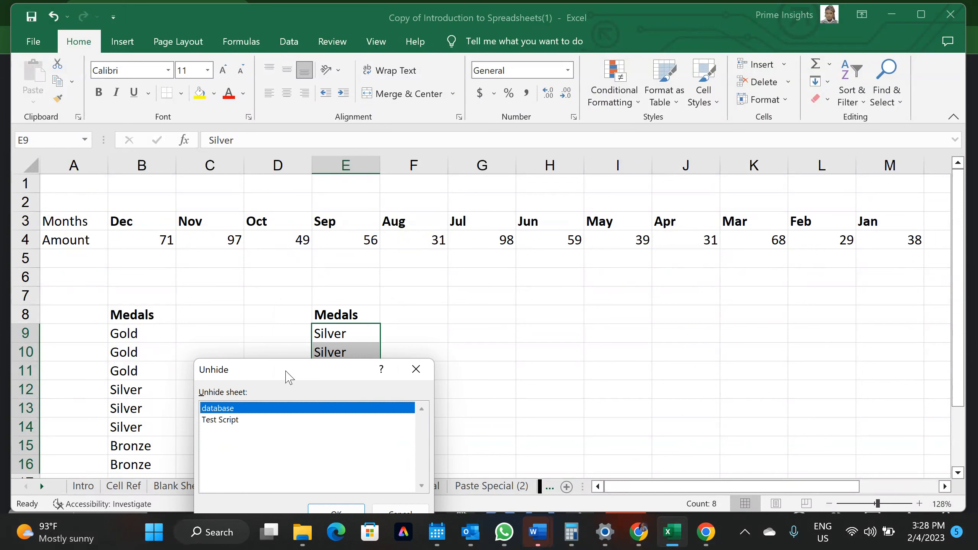
{"action": "left_click_drag", "start_coordinate": [284, 371], "coordinate": [306, 199]}
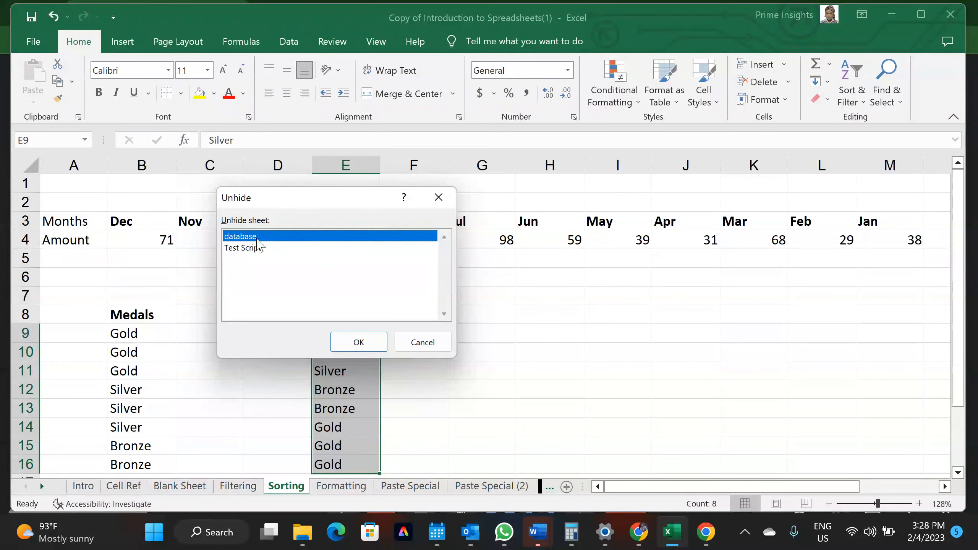
{"action": "left_click", "coordinate": [362, 345]}
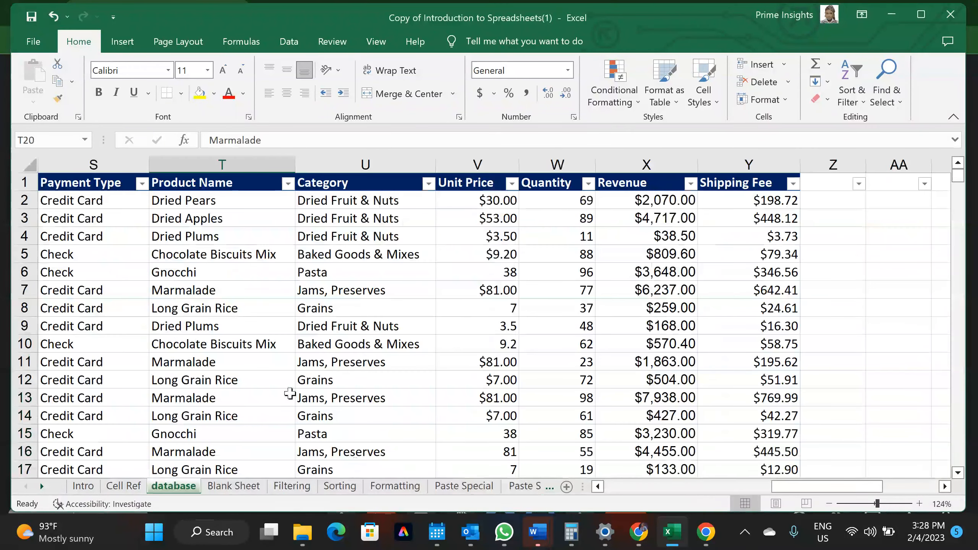
{"action": "scroll", "coordinate": [425, 382], "scroll_direction": "down", "scroll_amount": 4}
{"action": "scroll", "coordinate": [426, 383], "scroll_direction": "up", "scroll_amount": 3}
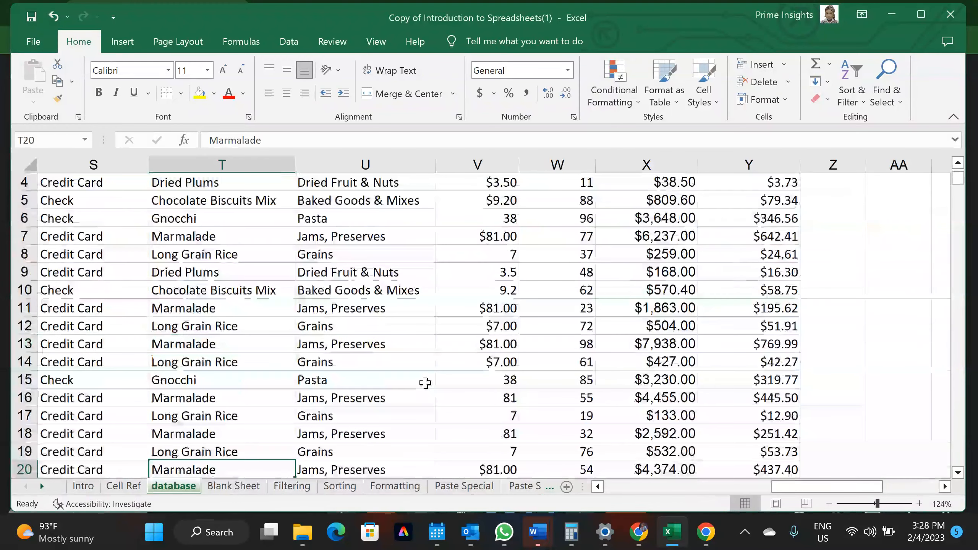
{"action": "right_click", "coordinate": [233, 486]}
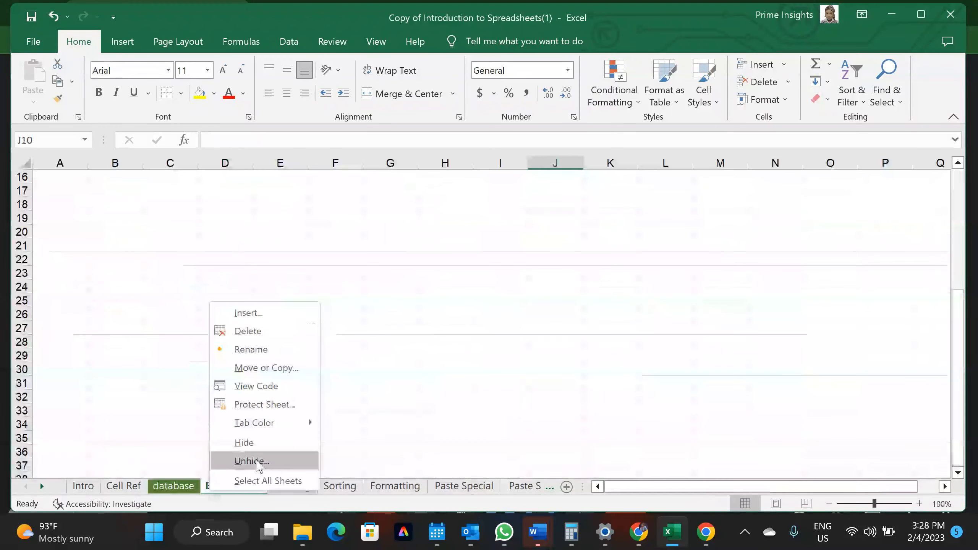
{"action": "left_click", "coordinate": [262, 482]}
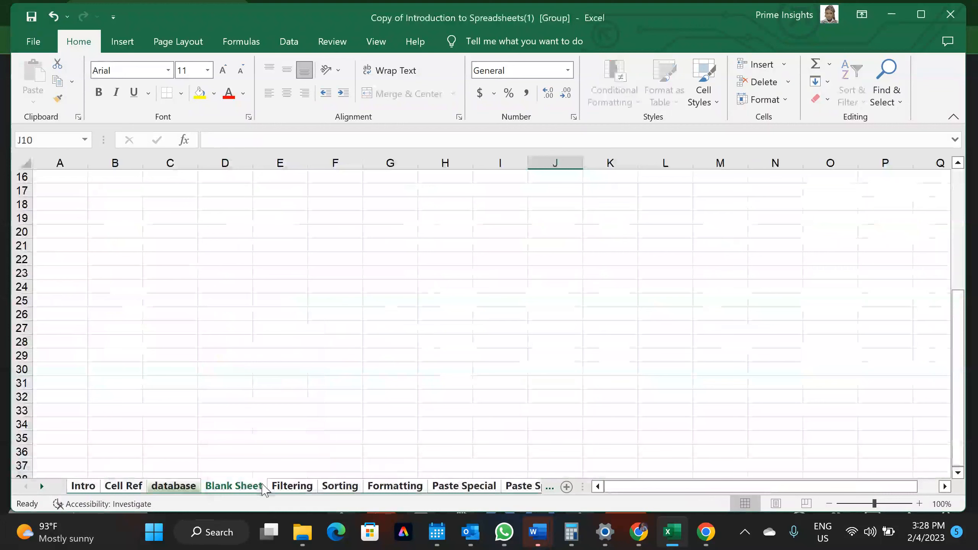
{"action": "left_click", "coordinate": [213, 427]}
{"action": "left_click_drag", "start_coordinate": [212, 429], "coordinate": [252, 460]}
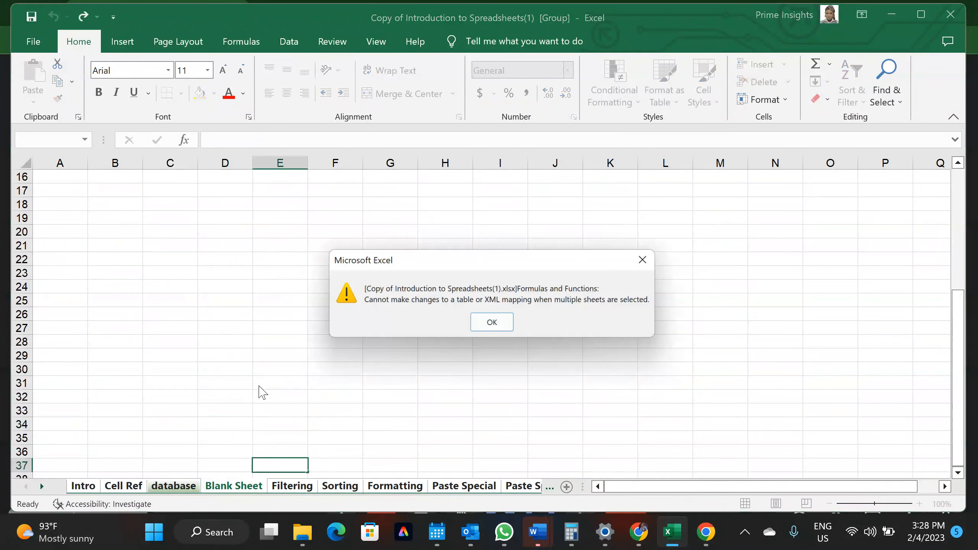
{"action": "left_click", "coordinate": [495, 325]}
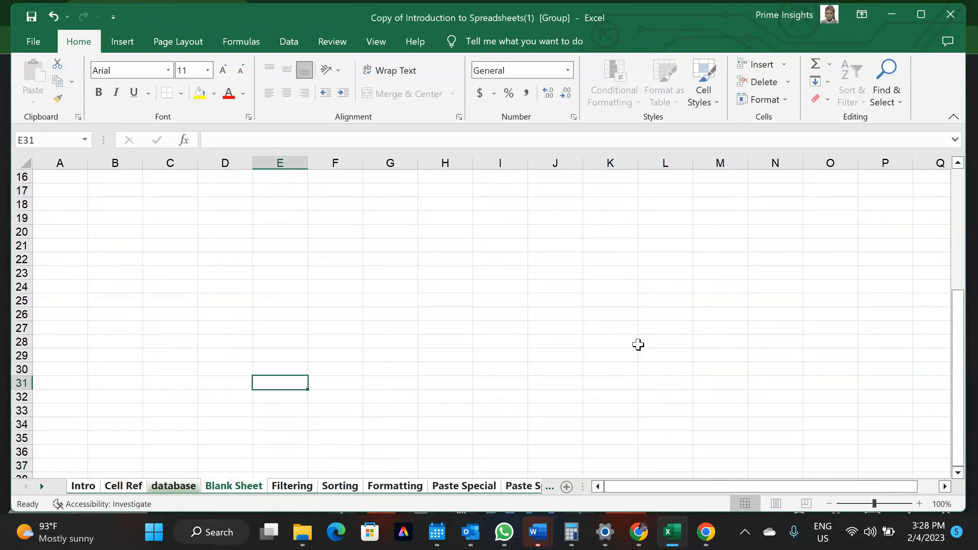
{"action": "left_click", "coordinate": [162, 487]}
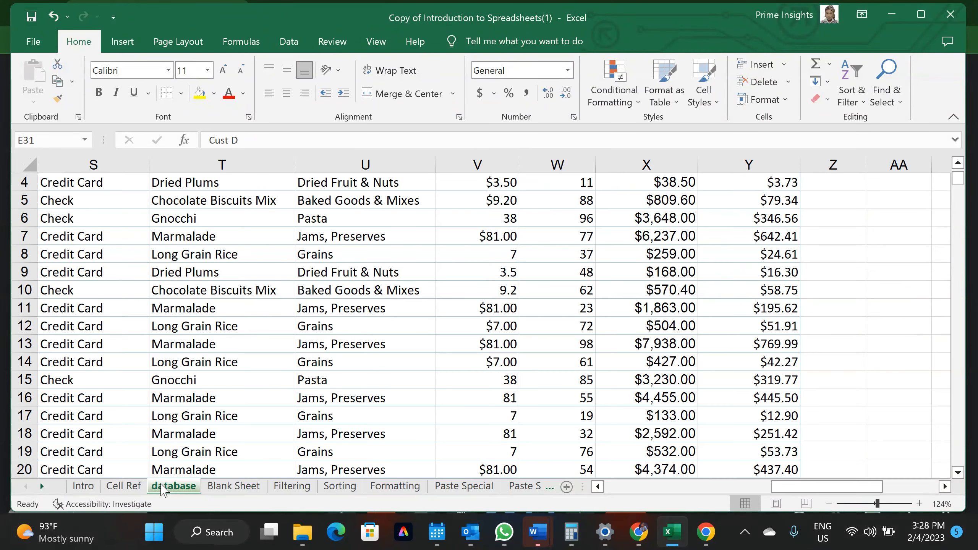
{"action": "scroll", "coordinate": [225, 334], "scroll_direction": "up", "scroll_amount": 1}
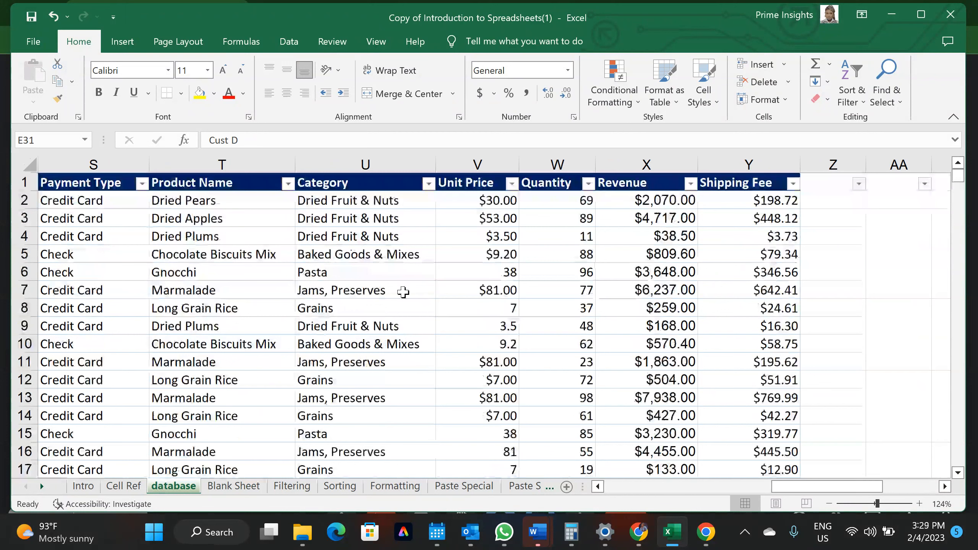
{"action": "left_click", "coordinate": [337, 343]}
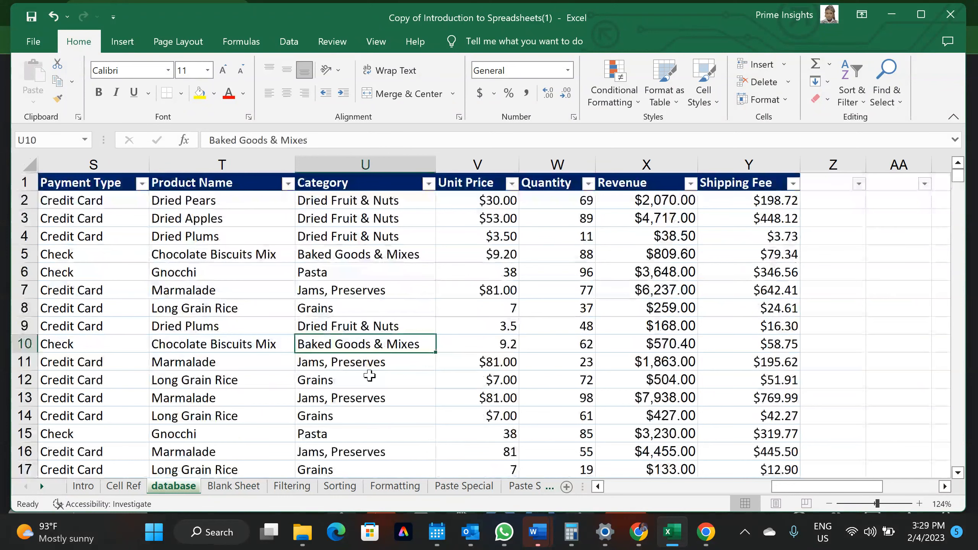
Cycle through the Blank Sheet, Filtering and Sorting tabs, then group Blank Sheet with Filtering
{"action": "left_click", "coordinate": [248, 476]}
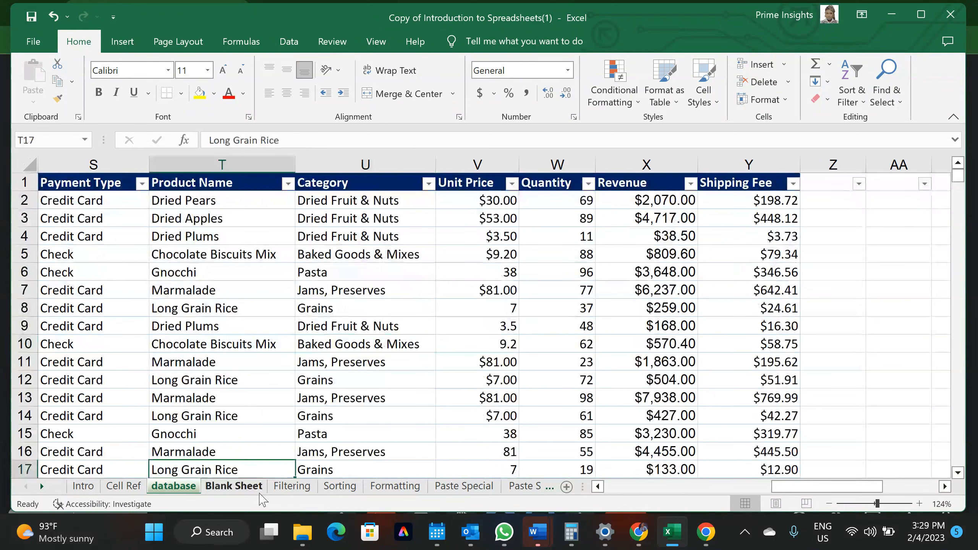
{"action": "left_click", "coordinate": [252, 486]}
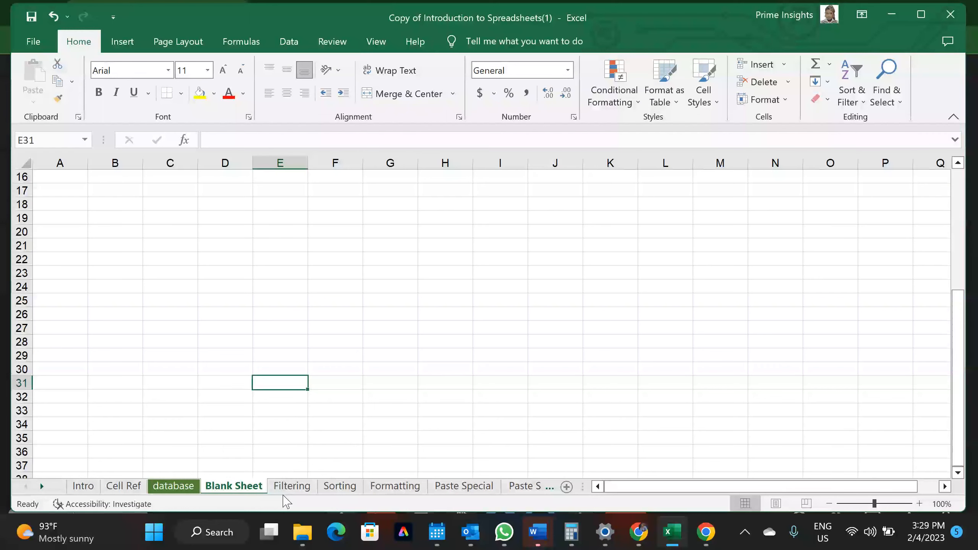
{"action": "left_click", "coordinate": [291, 486]}
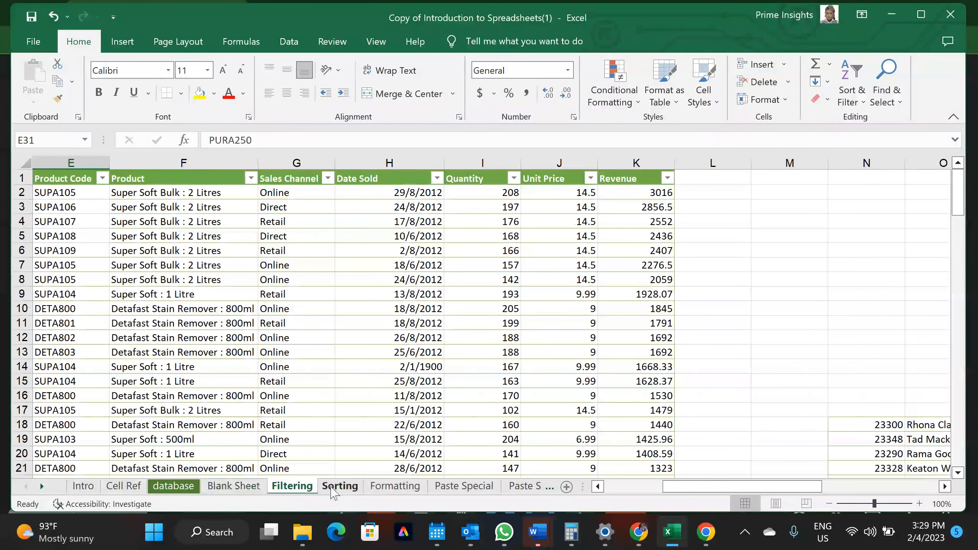
{"action": "left_click", "coordinate": [236, 489]}
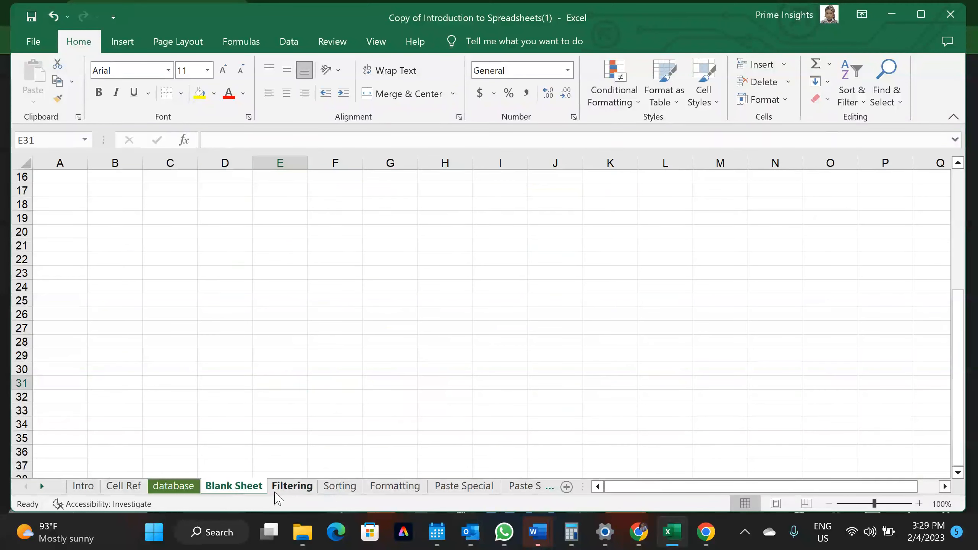
{"action": "left_click", "coordinate": [275, 491]}
{"action": "left_click", "coordinate": [340, 487]}
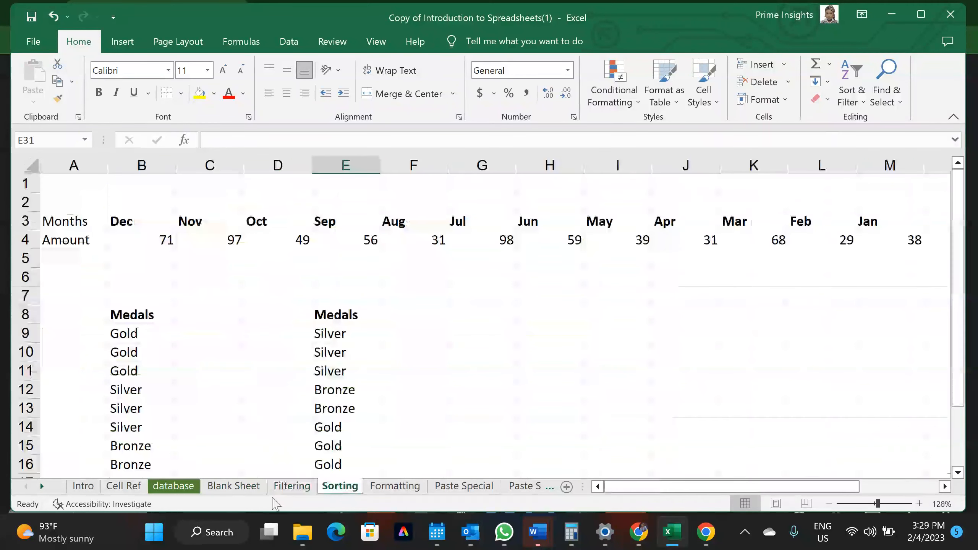
{"action": "left_click", "coordinate": [241, 489]}
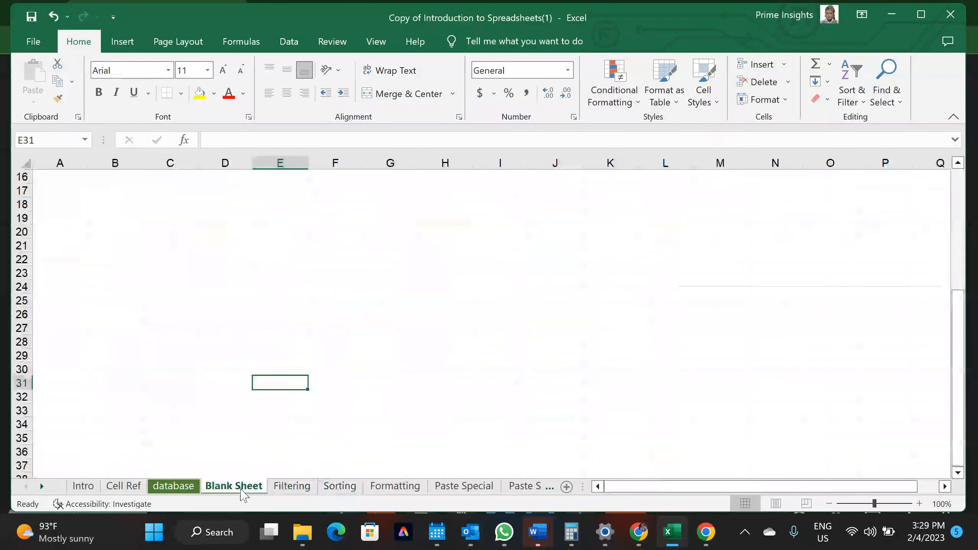
{"action": "left_click", "coordinate": [292, 487]}
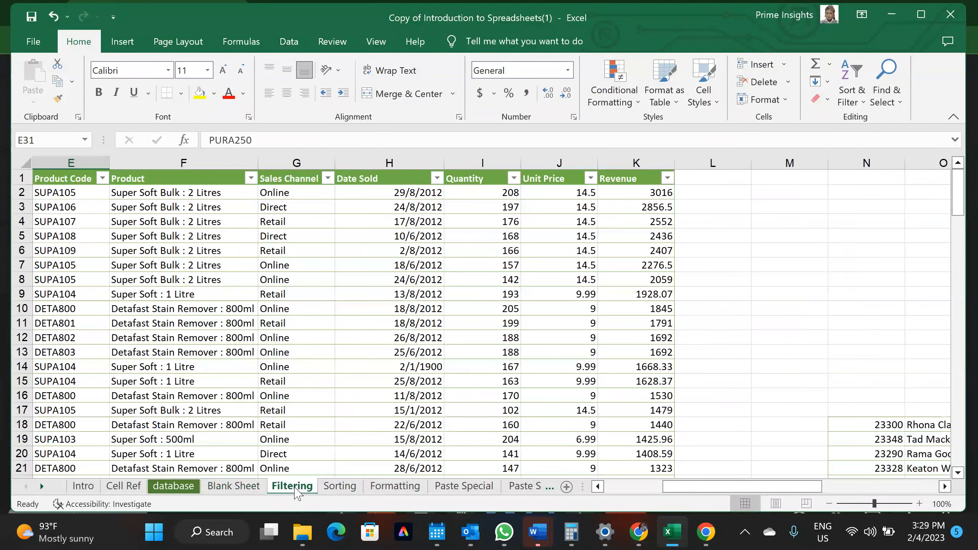
{"action": "left_click", "coordinate": [340, 487]}
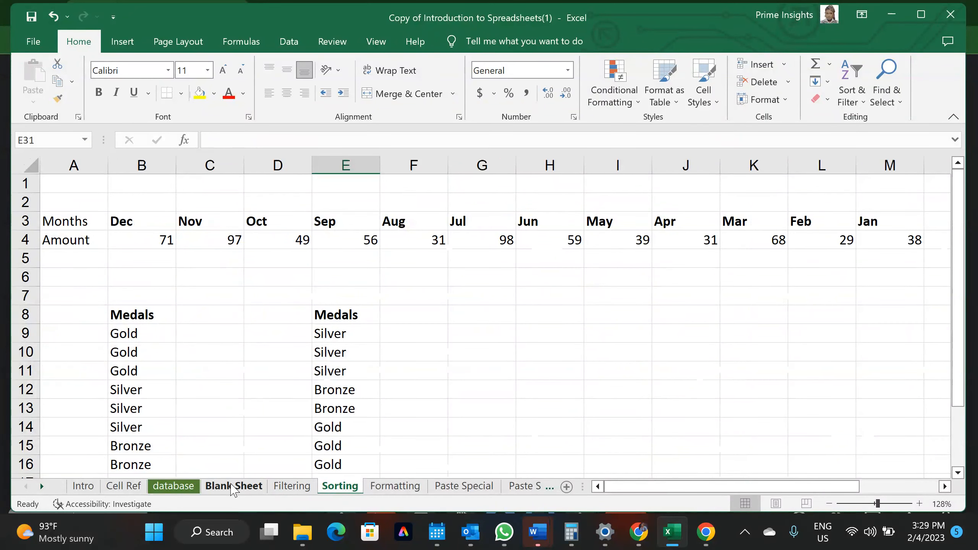
{"action": "left_click", "coordinate": [232, 487]}
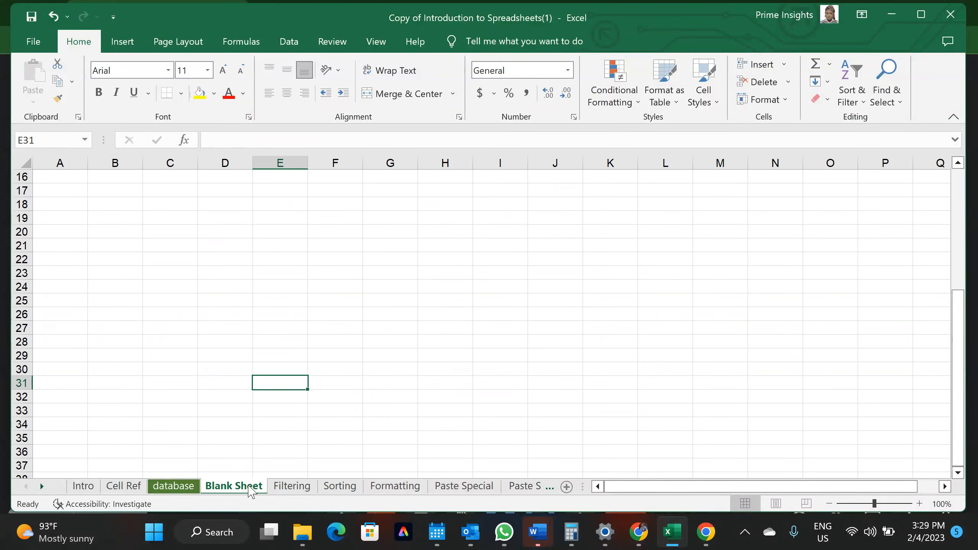
{"action": "left_click", "coordinate": [291, 487], "text": "ctrl"}
Add Sorting to the group and apply All Borders to columns A–F
{"action": "left_click", "coordinate": [324, 492], "text": "ctrl"}
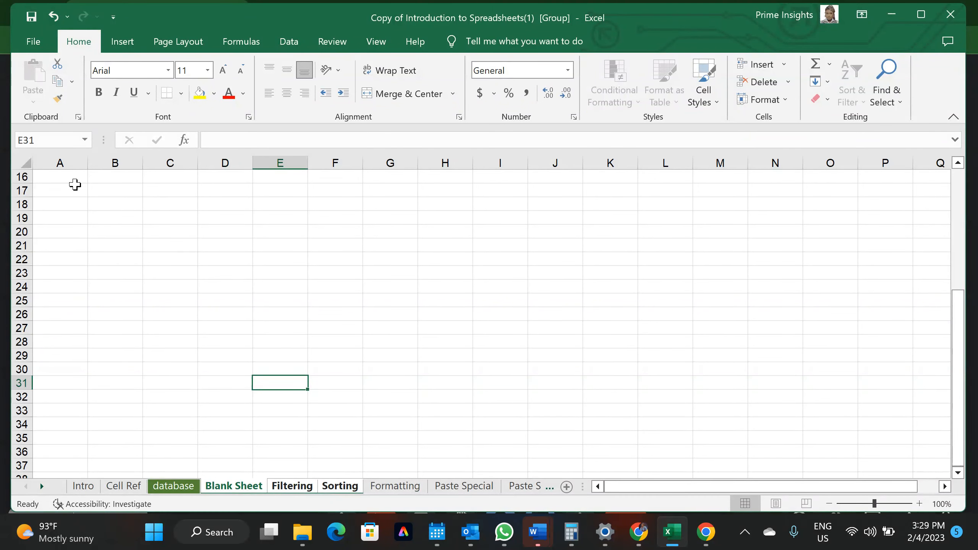
{"action": "left_click_drag", "start_coordinate": [66, 156], "coordinate": [353, 165]}
{"action": "left_click", "coordinate": [181, 94]}
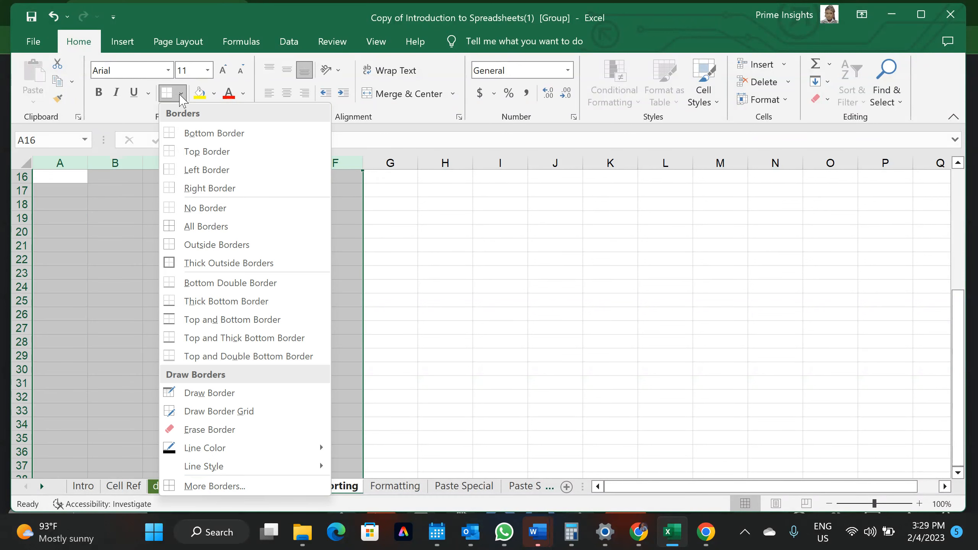
{"action": "left_click", "coordinate": [172, 228]}
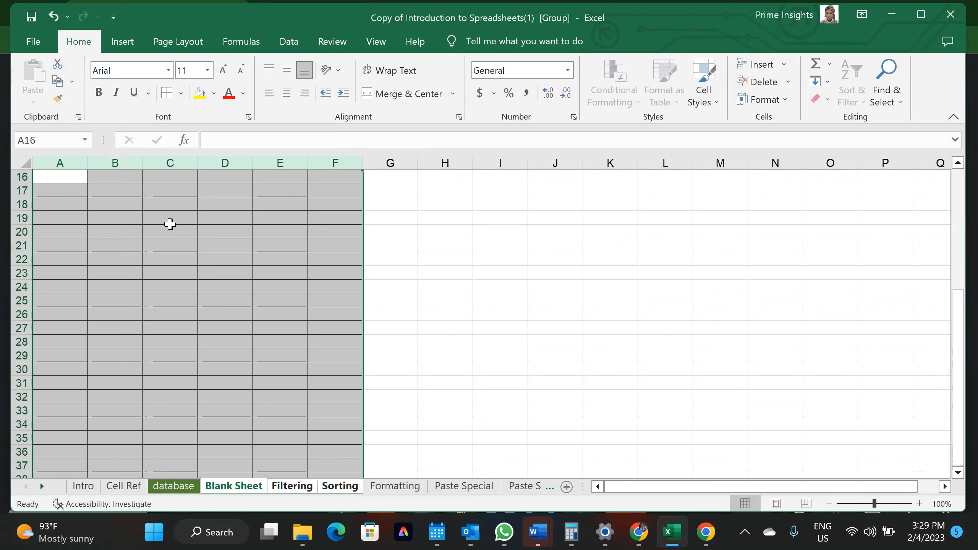
{"action": "scroll", "coordinate": [155, 330], "scroll_direction": "up", "scroll_amount": 5}
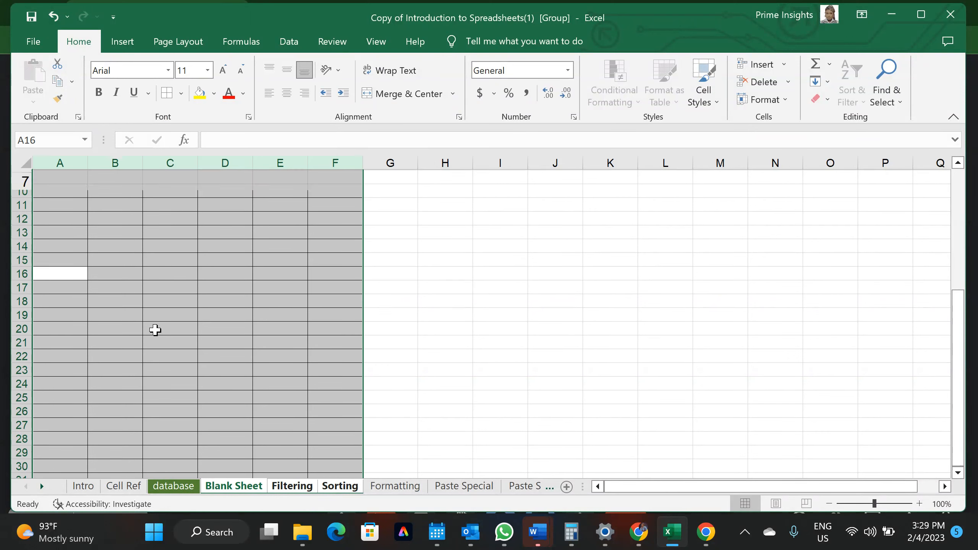
Make A1:F1 yellow-filled, bold and in Algerian font
{"action": "left_click_drag", "start_coordinate": [50, 176], "coordinate": [320, 179]}
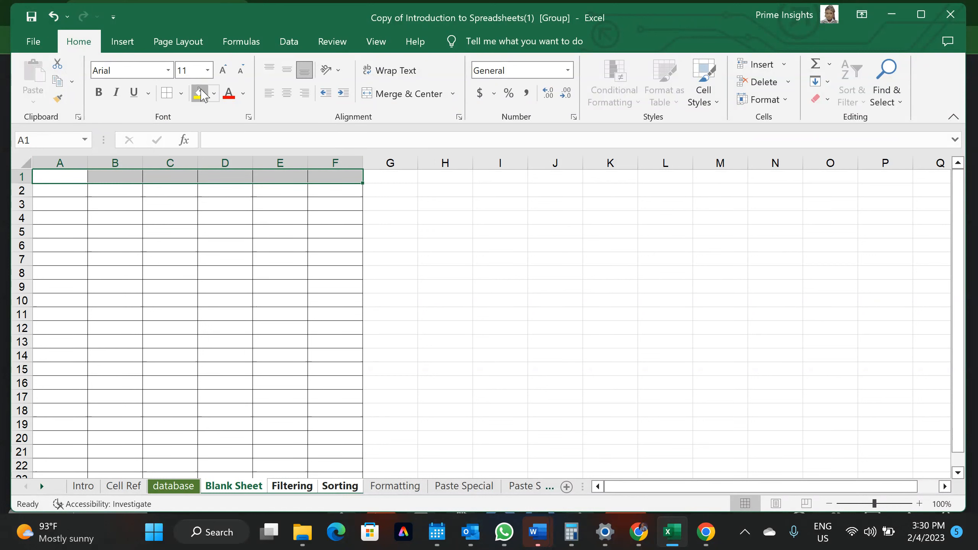
{"action": "left_click", "coordinate": [199, 92]}
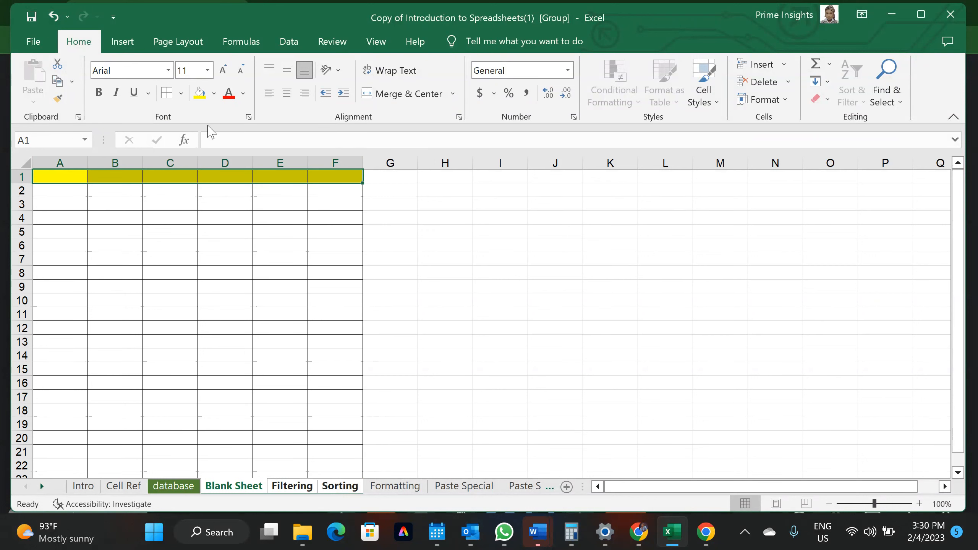
{"action": "left_click", "coordinate": [101, 93]}
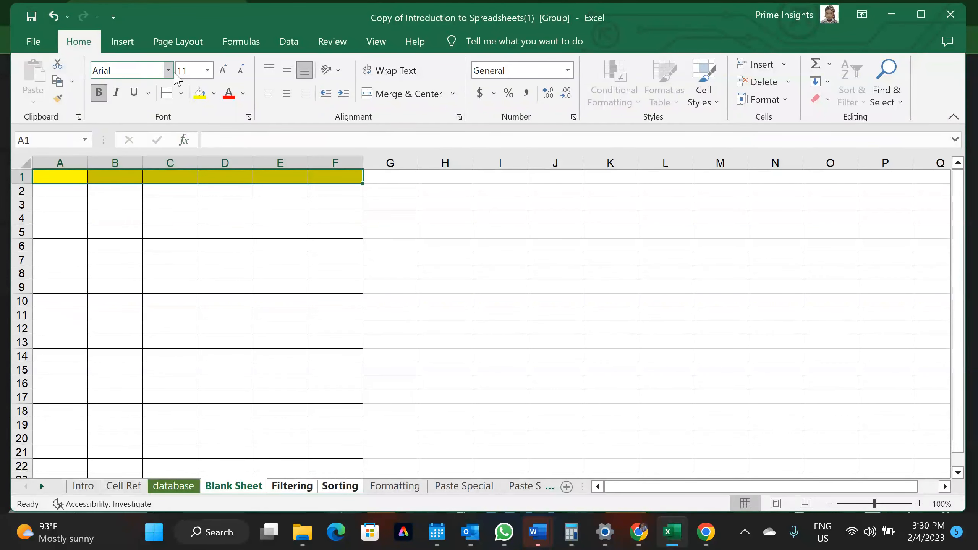
{"action": "left_click", "coordinate": [168, 71]}
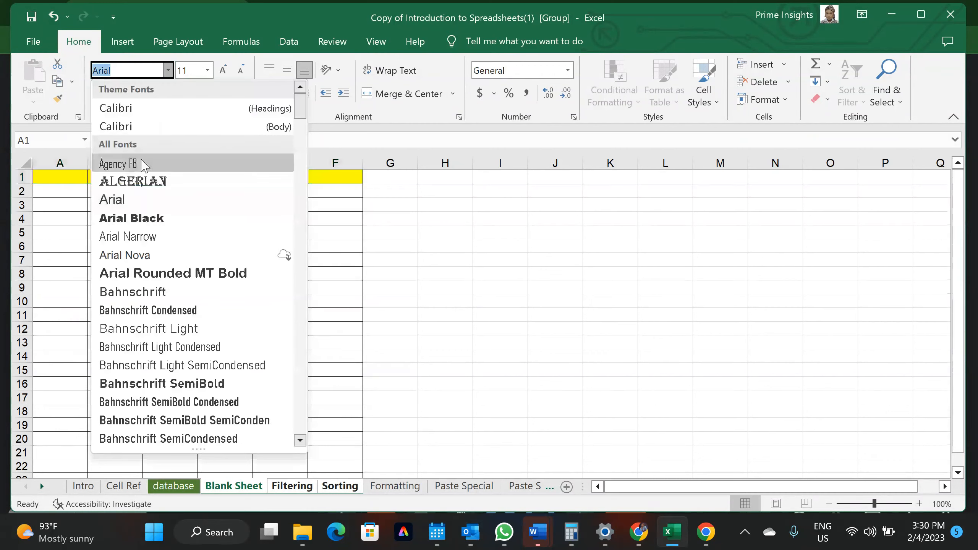
{"action": "left_click", "coordinate": [139, 188]}
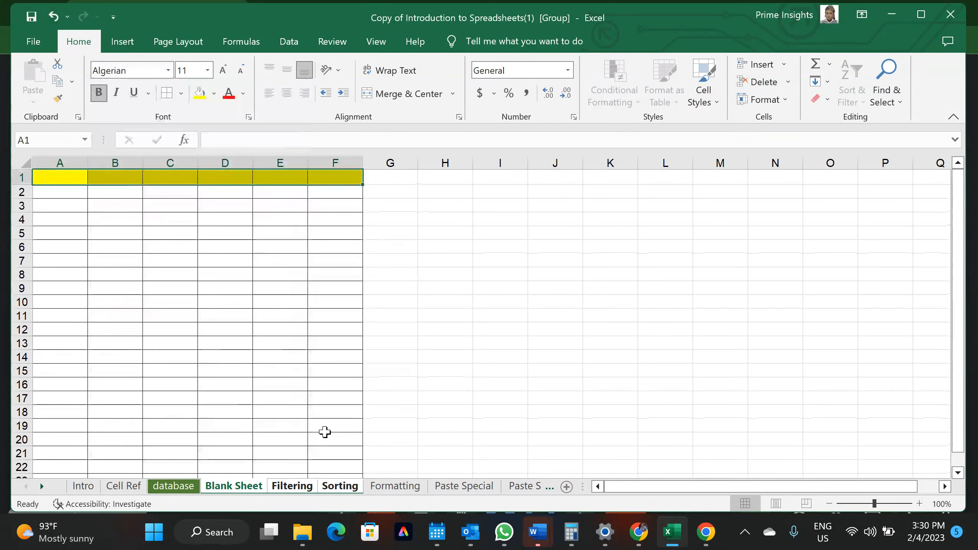
{"action": "left_click", "coordinate": [291, 487]}
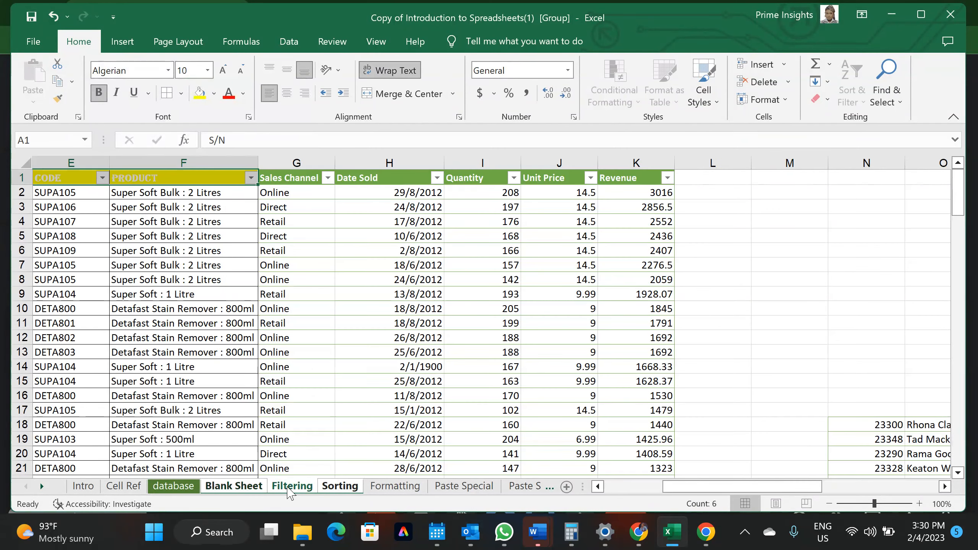
{"action": "scroll", "coordinate": [304, 315], "scroll_direction": "left", "scroll_amount": 4}
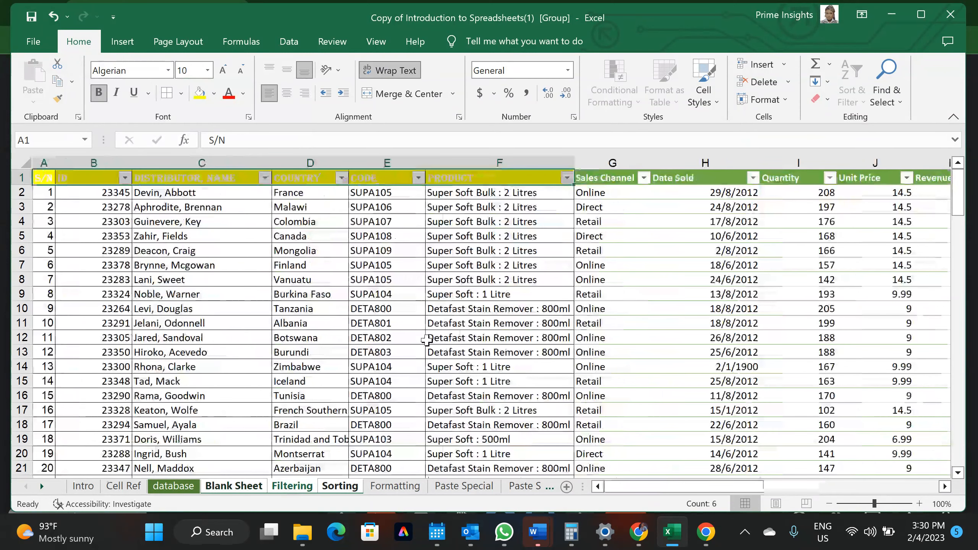
On the Sorting sheet, delete the 'Amount' text in cell A4
{"action": "left_click", "coordinate": [352, 488]}
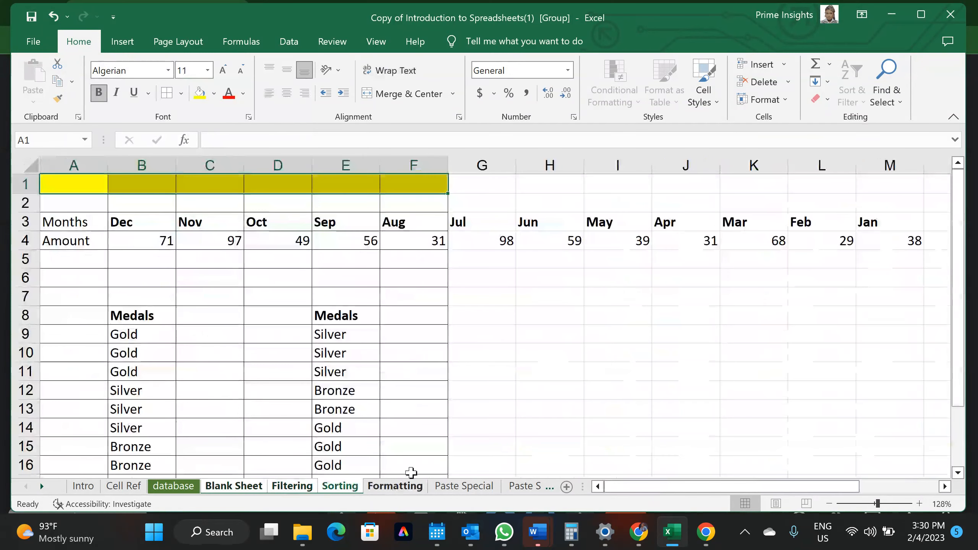
{"action": "left_click", "coordinate": [518, 444]}
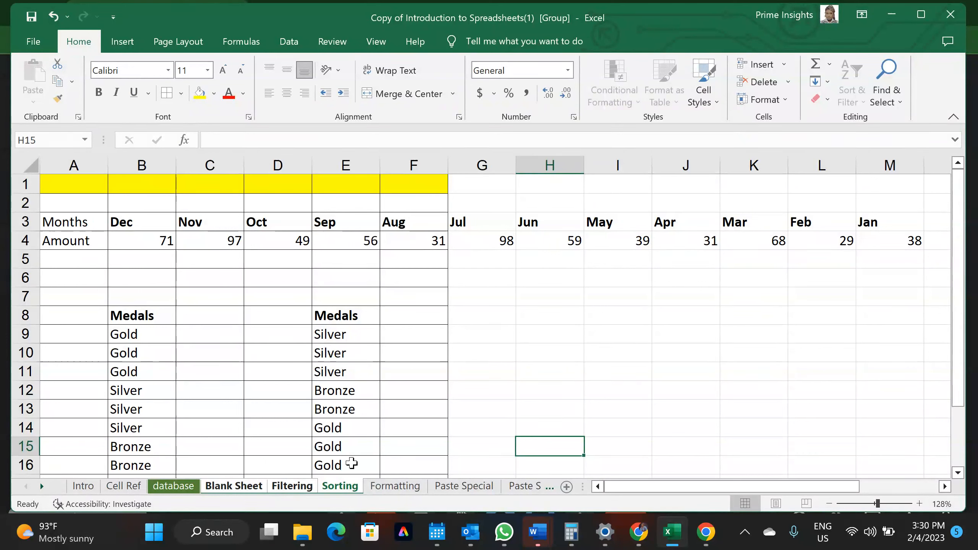
{"action": "left_click", "coordinate": [335, 451]}
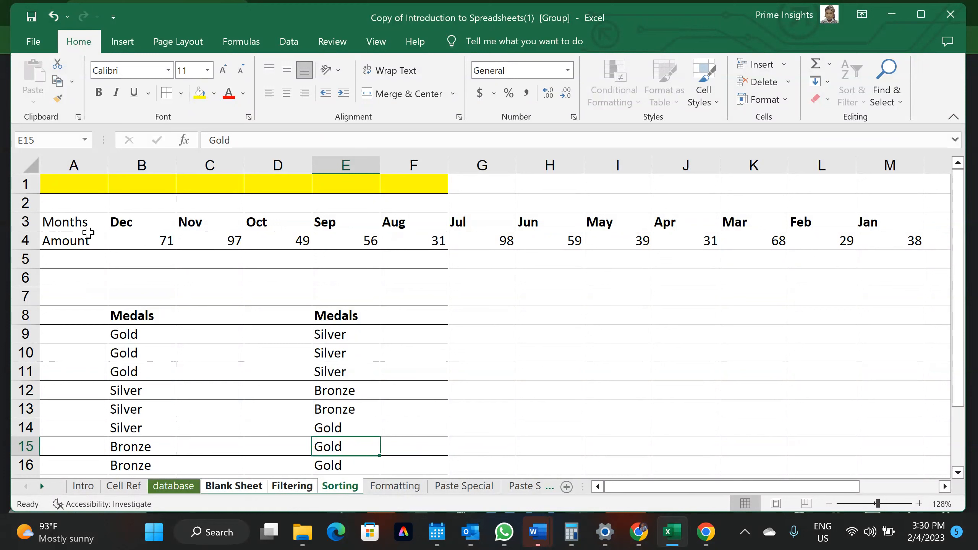
{"action": "left_click", "coordinate": [88, 235]}
{"action": "key", "text": "Delete"}
{"action": "left_click", "coordinate": [178, 251]}
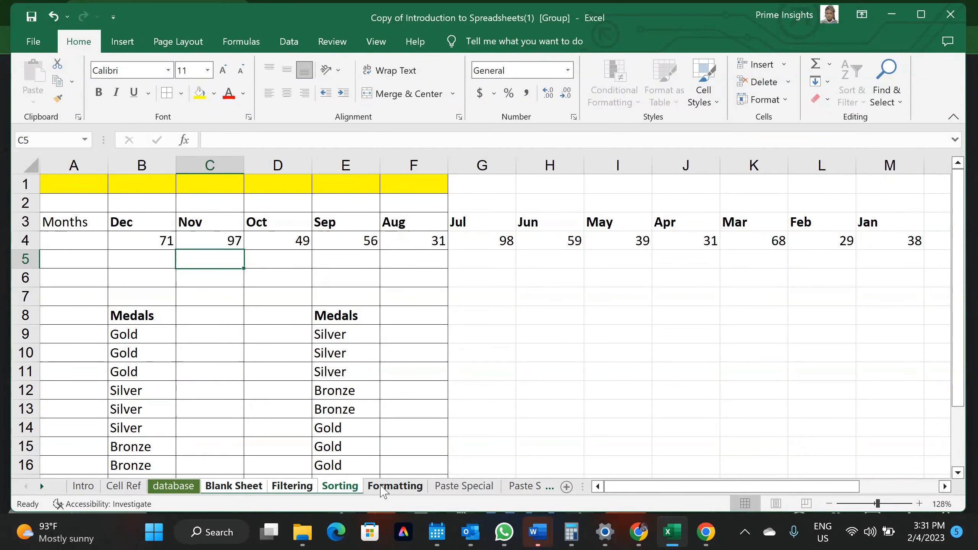
{"action": "left_click", "coordinate": [383, 488]}
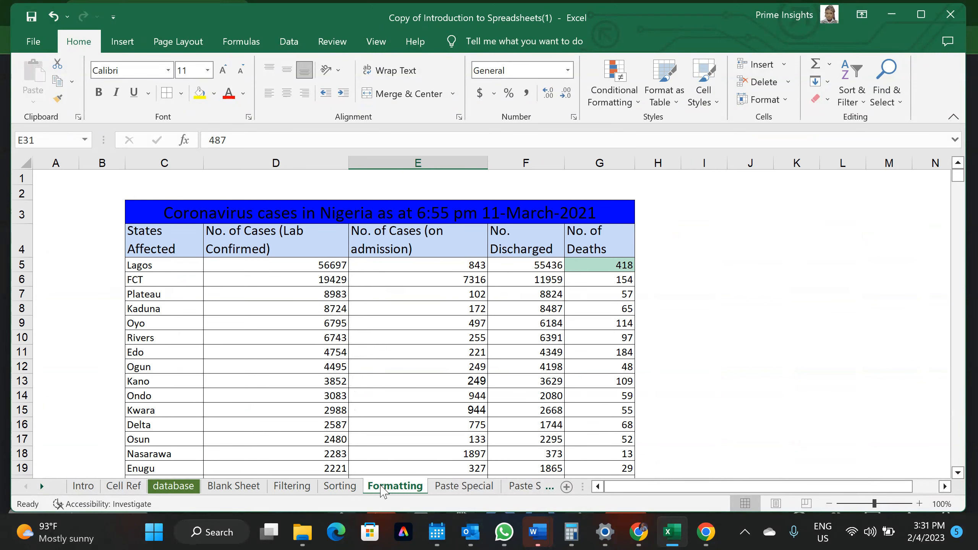
{"action": "left_click", "coordinate": [329, 487]}
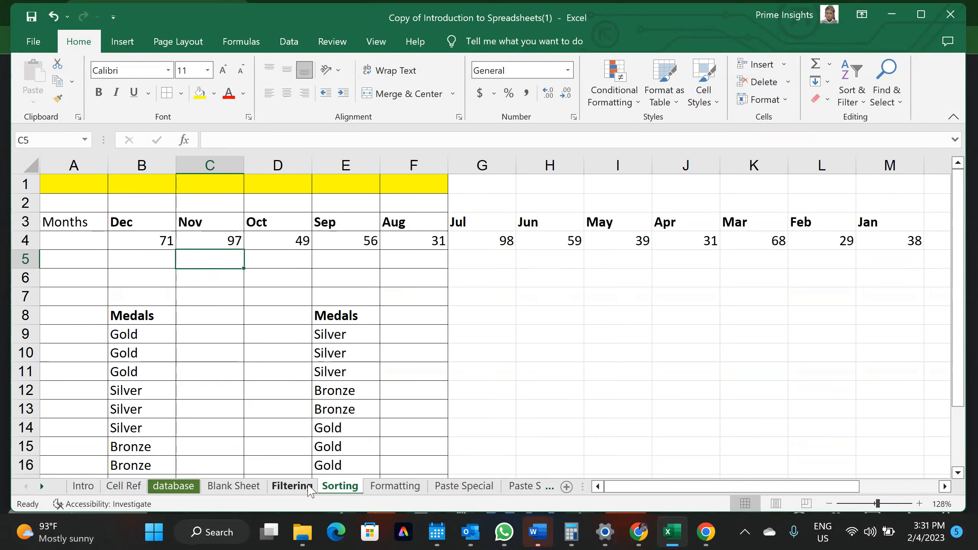
{"action": "left_click", "coordinate": [308, 489]}
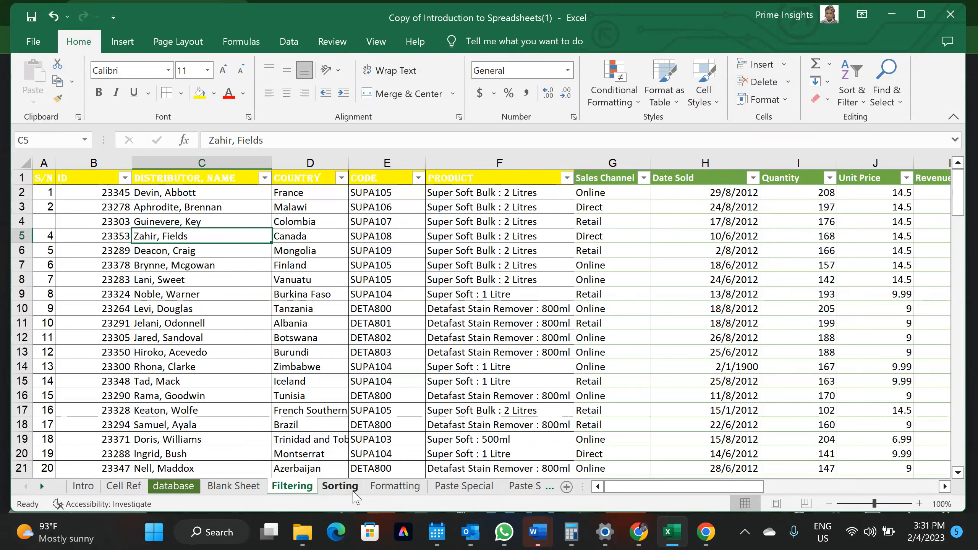
{"action": "left_click", "coordinate": [42, 222]}
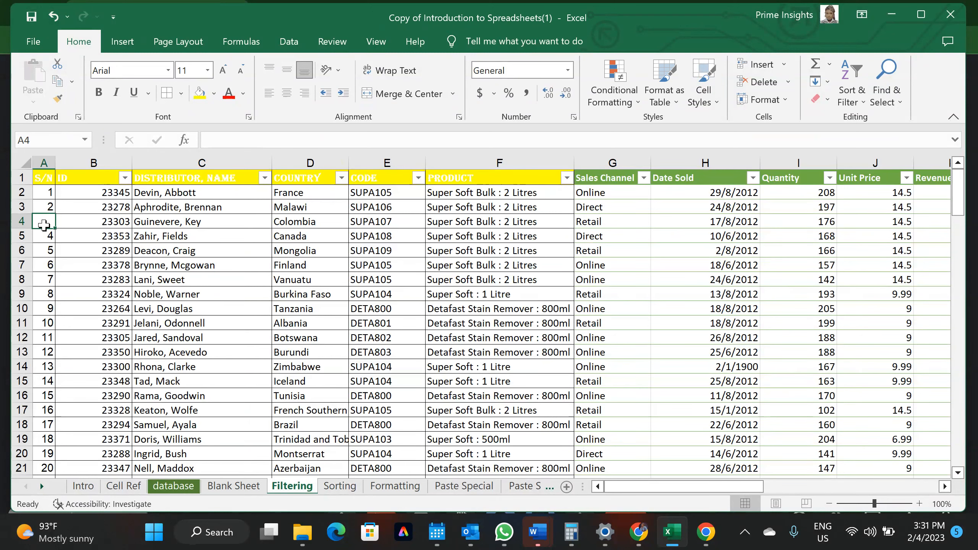
{"action": "left_click", "coordinate": [338, 492]}
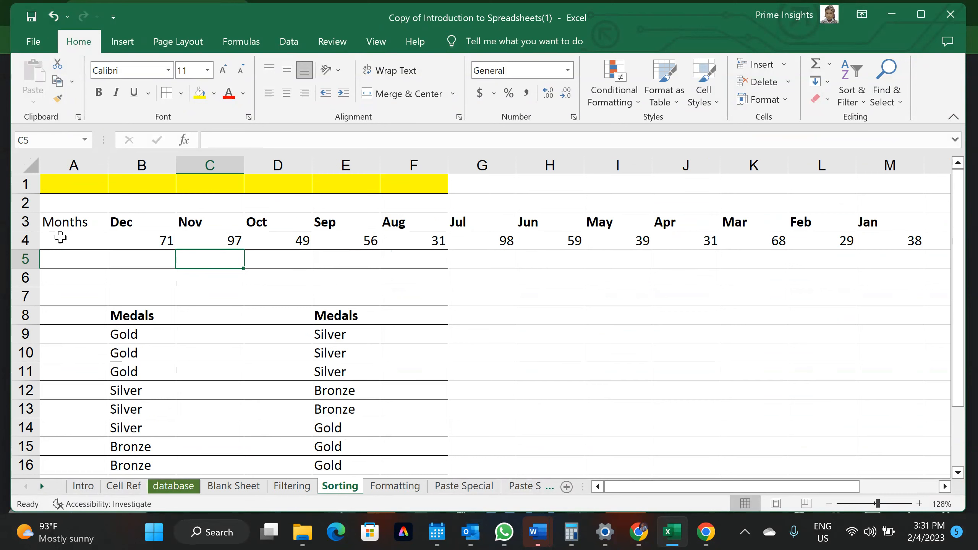
{"action": "left_click", "coordinate": [60, 238]}
{"action": "left_click", "coordinate": [291, 487]}
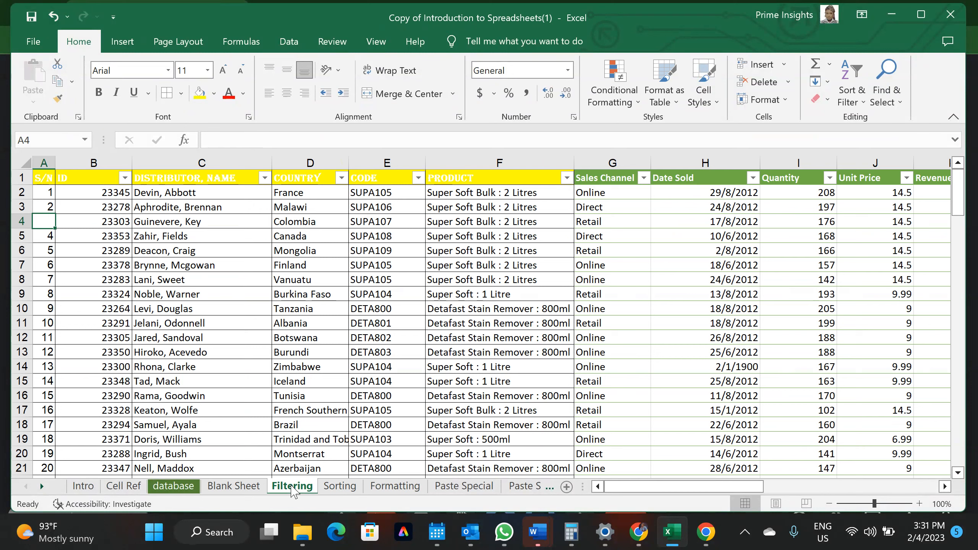
{"action": "key", "text": "ctrl+Page_Up"}
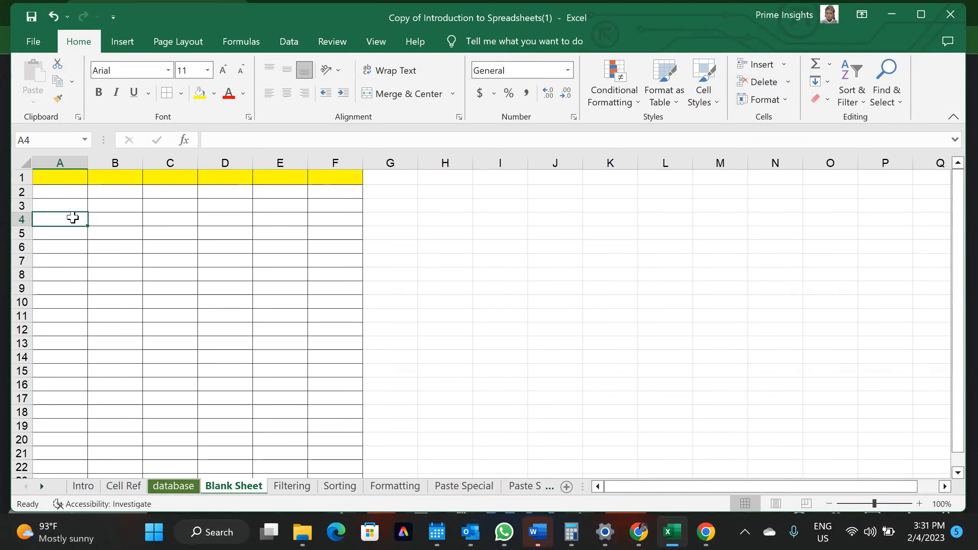
{"action": "key", "text": "ctrl+Page_Down"}
{"action": "key", "text": "ctrl+Page_Down"}
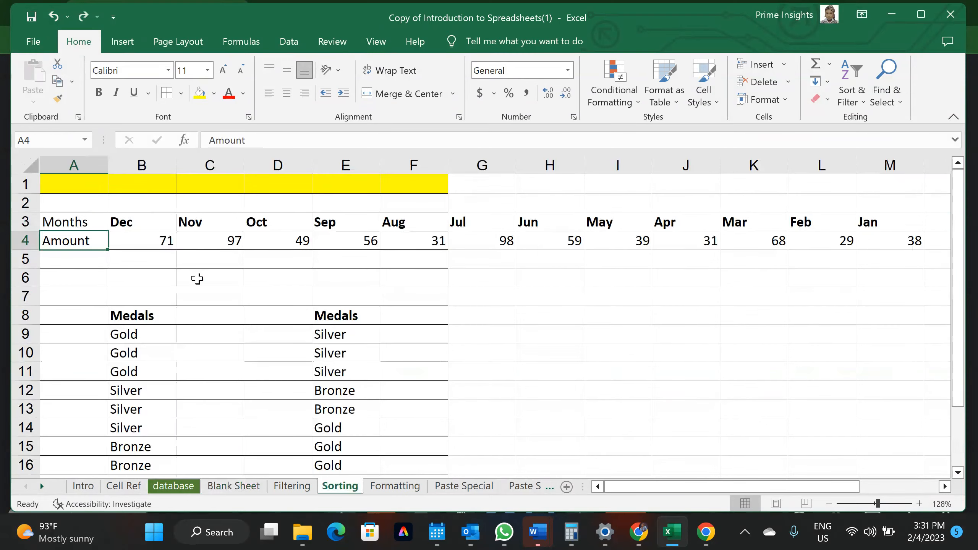
{"action": "left_click", "coordinate": [393, 488]}
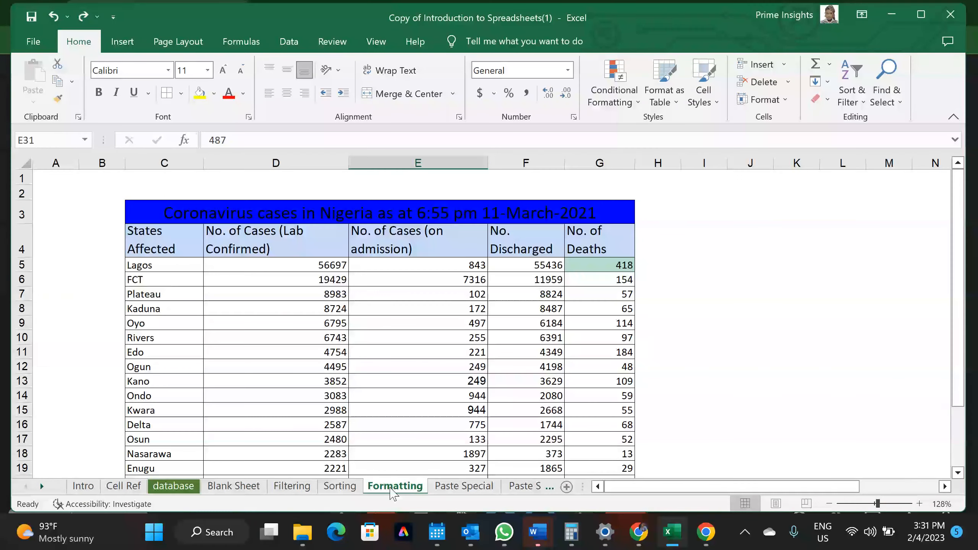
{"action": "left_click", "coordinate": [335, 488]}
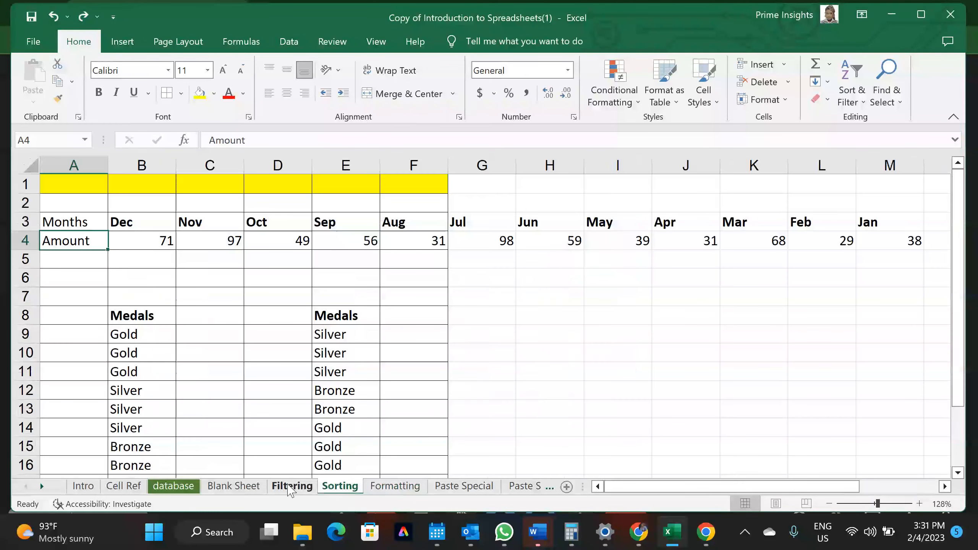
{"action": "left_click", "coordinate": [291, 487]}
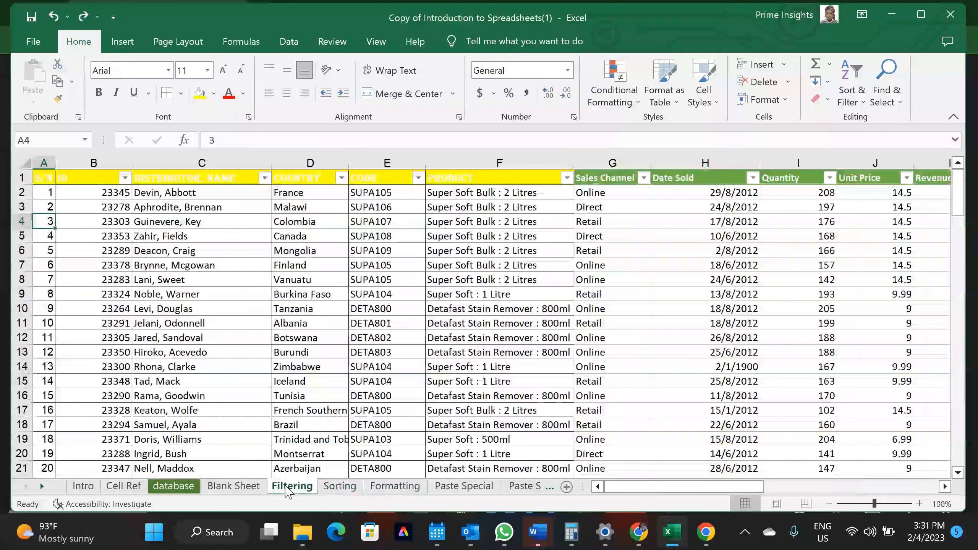
{"action": "left_click", "coordinate": [221, 370]}
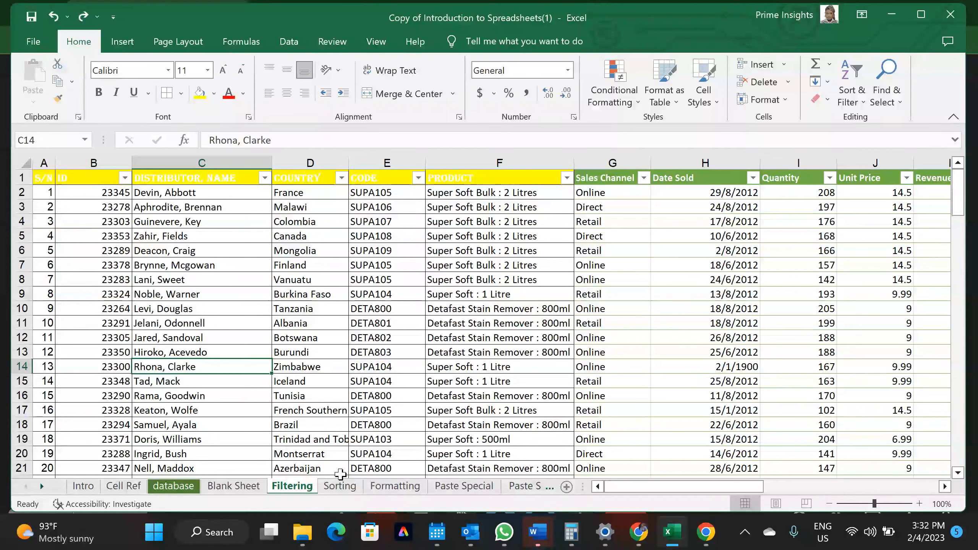
Scroll the sheet tabs to open Named Ranges and select the Distributor ID header in F4
{"action": "left_click", "coordinate": [41, 487]}
{"action": "left_click", "coordinate": [41, 487]}
{"action": "left_click", "coordinate": [42, 487]}
{"action": "left_click", "coordinate": [42, 487]}
{"action": "left_click", "coordinate": [42, 486]}
{"action": "left_click", "coordinate": [42, 487]}
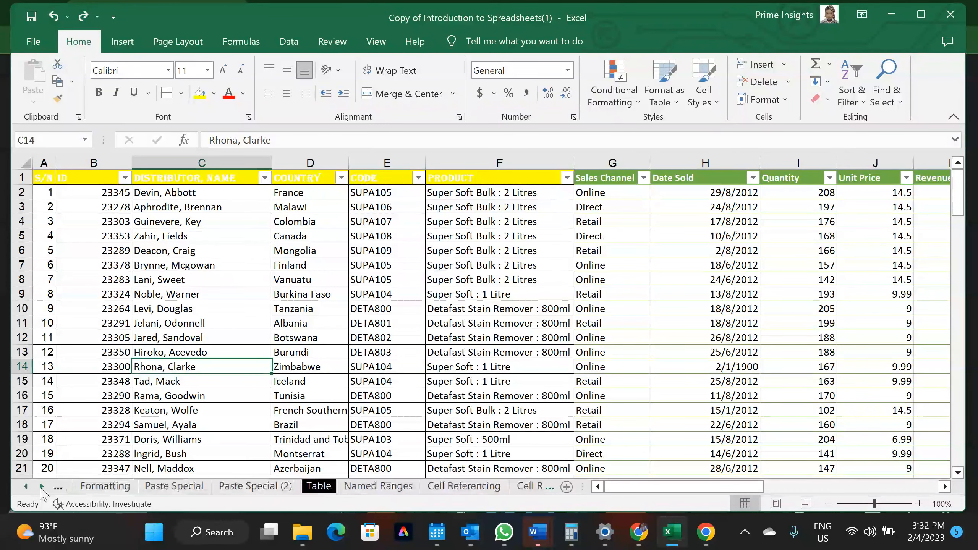
{"action": "left_click", "coordinate": [374, 487]}
{"action": "scroll", "coordinate": [343, 309], "scroll_direction": "down", "scroll_amount": 4}
{"action": "scroll", "coordinate": [347, 314], "scroll_direction": "up", "scroll_amount": 4}
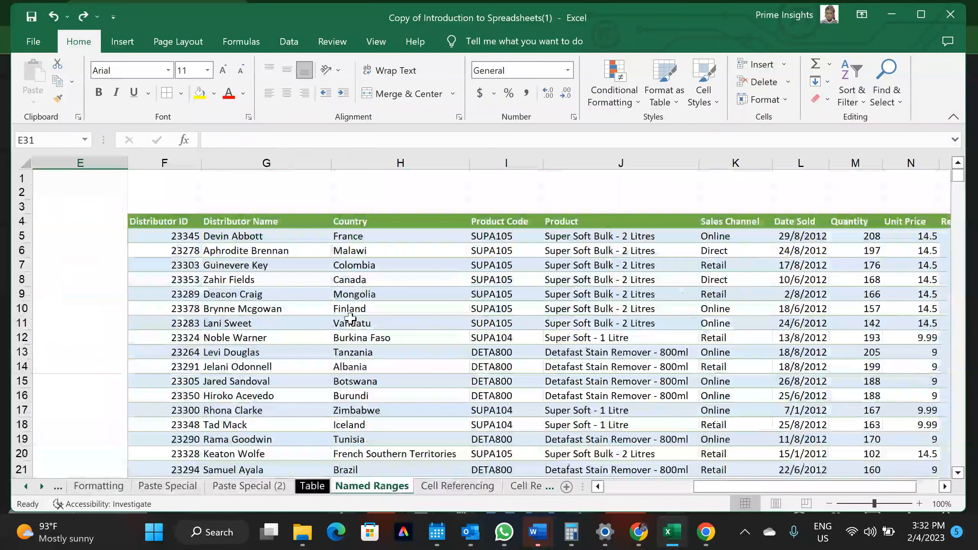
{"action": "left_click", "coordinate": [199, 226]}
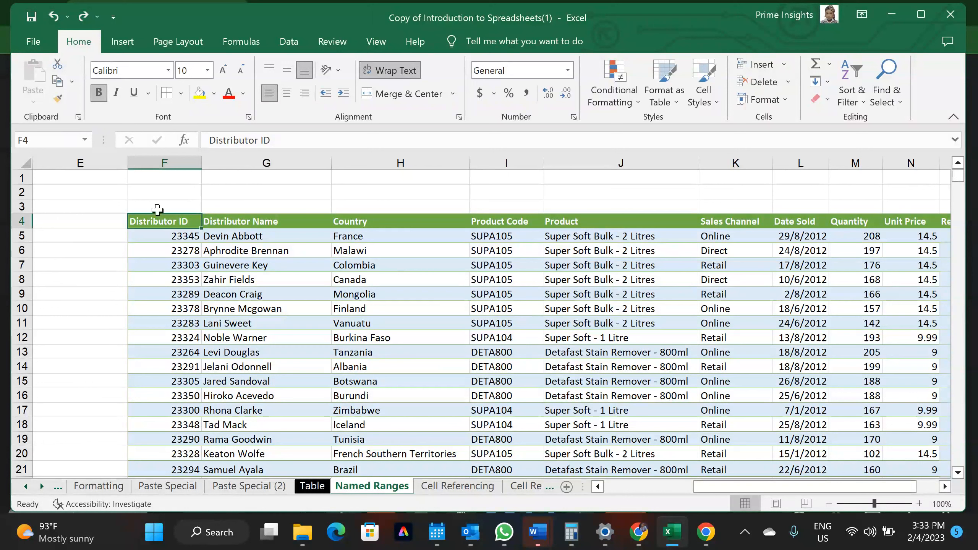
Select ranges F4:G16, F4:F15 and G4:H11, then the whole of column E
{"action": "left_click_drag", "start_coordinate": [221, 223], "coordinate": [300, 389]}
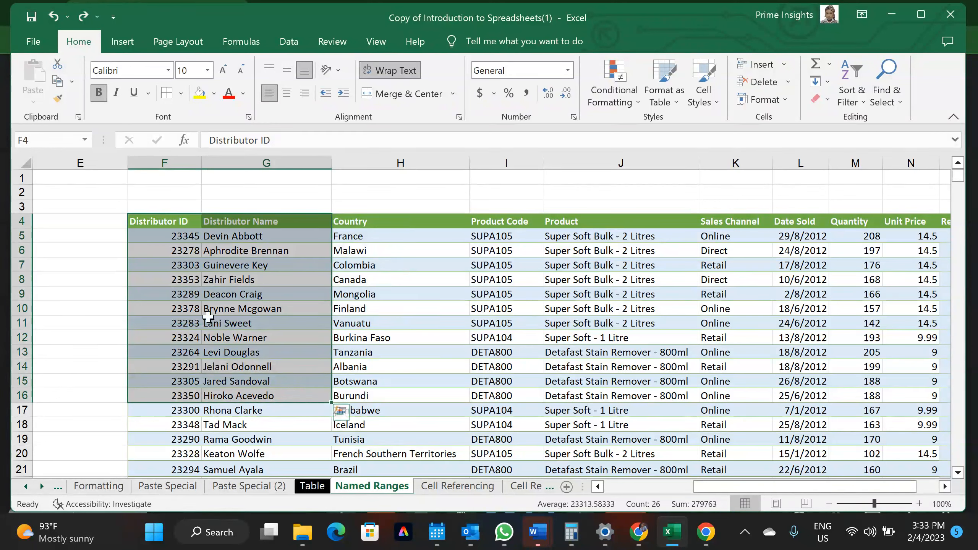
{"action": "left_click_drag", "start_coordinate": [149, 222], "coordinate": [161, 379]}
{"action": "left_click", "coordinate": [249, 221]}
{"action": "left_click_drag", "start_coordinate": [390, 255], "coordinate": [452, 321]}
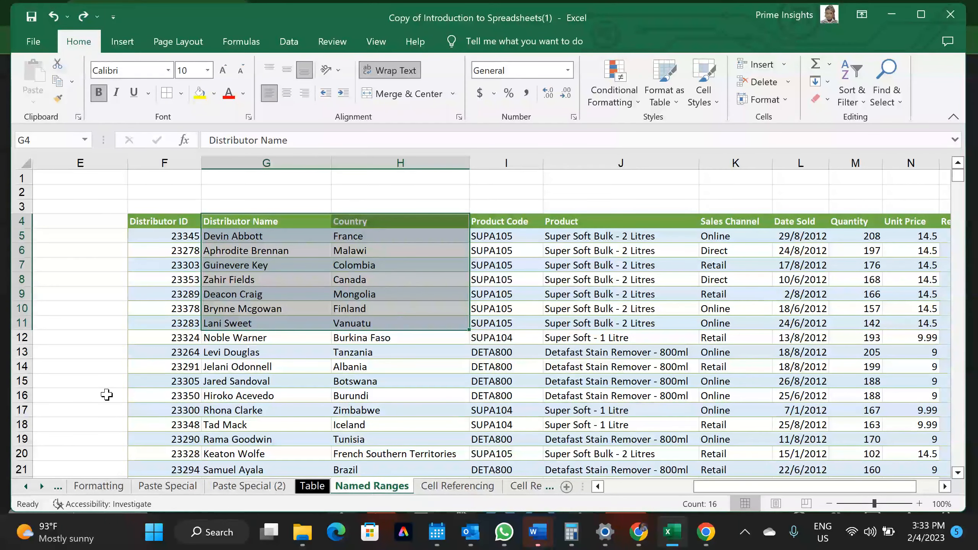
{"action": "left_click", "coordinate": [83, 157]}
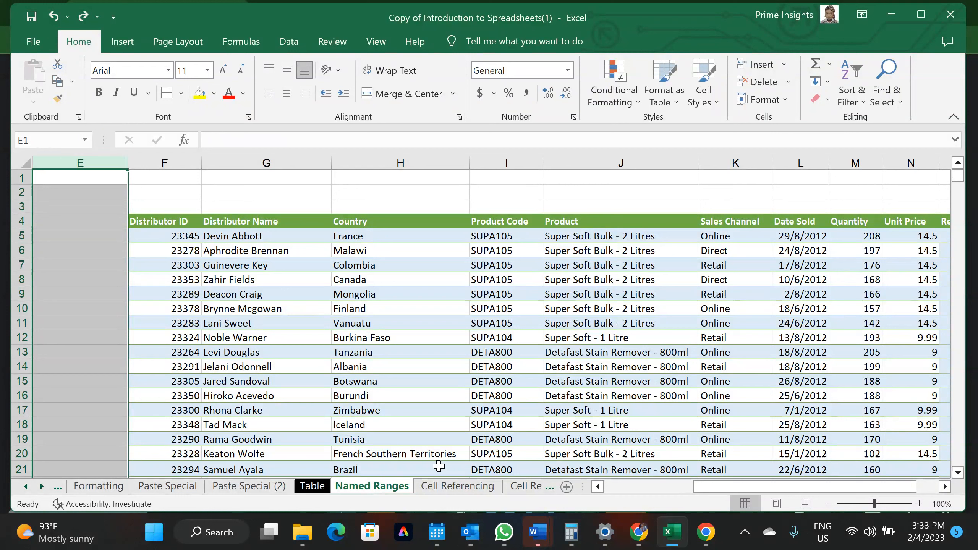
Return to Excel from the meeting window and select the Revenue header in O4
{"action": "mouse_move", "coordinate": [639, 533]}
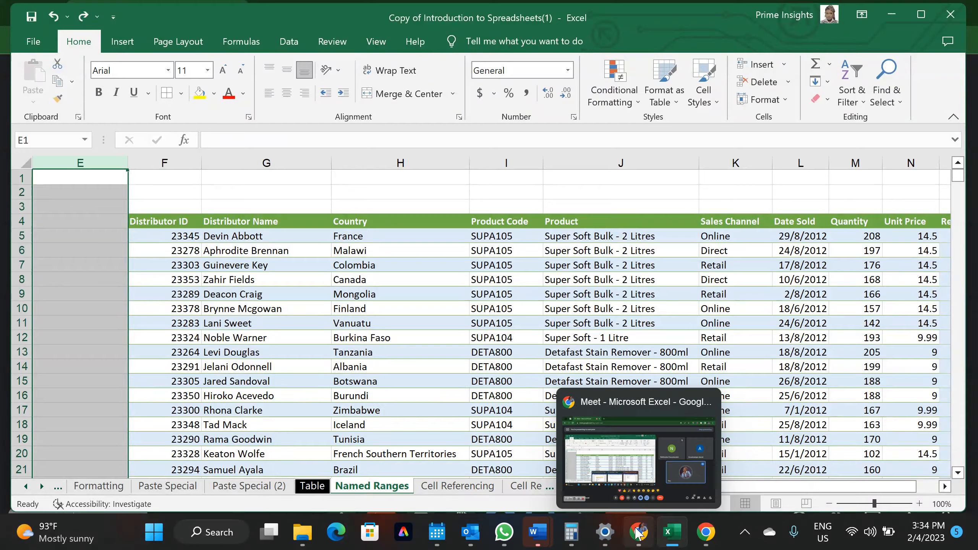
{"action": "left_click", "coordinate": [637, 486]}
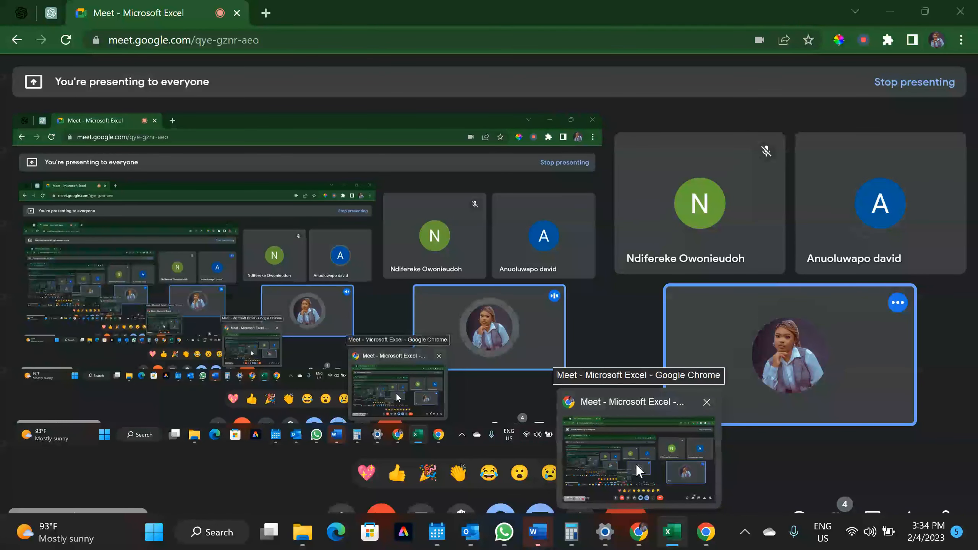
{"action": "left_click", "coordinate": [673, 532]}
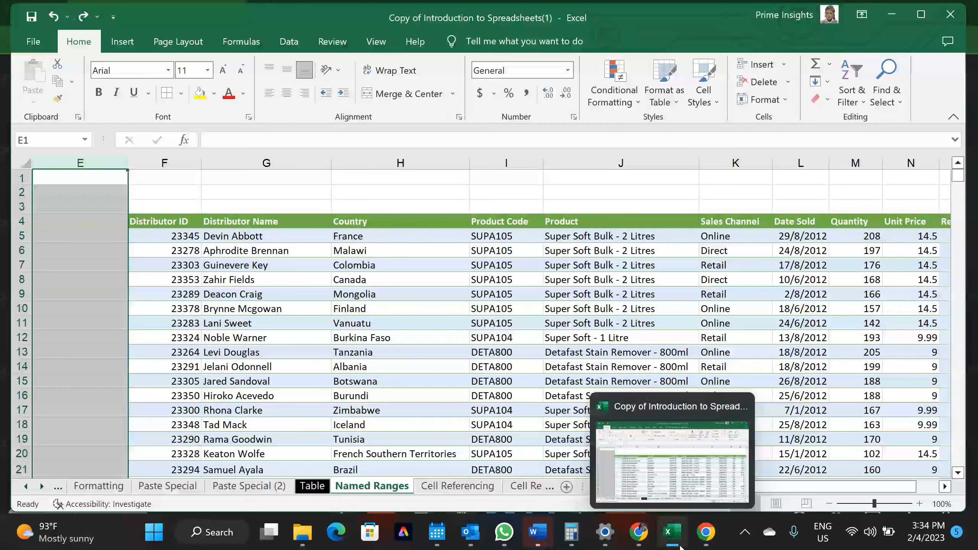
{"action": "mouse_move", "coordinate": [704, 539]}
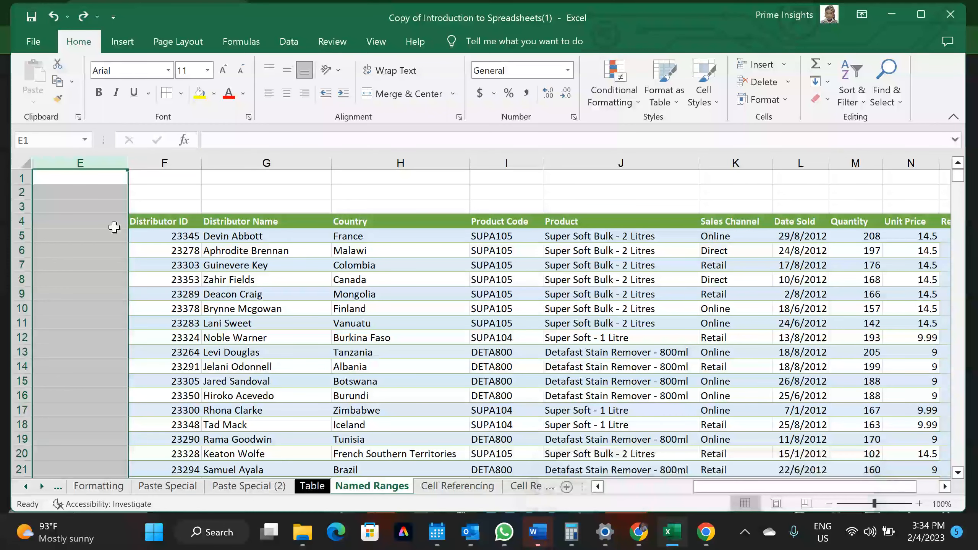
{"action": "scroll", "coordinate": [113, 226], "scroll_direction": "left", "scroll_amount": 3}
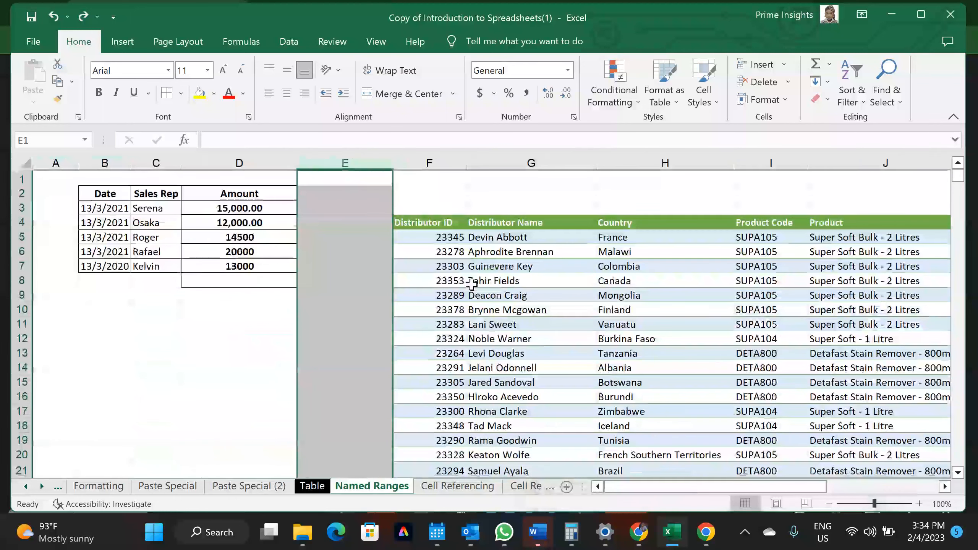
{"action": "scroll", "coordinate": [471, 284], "scroll_direction": "right", "scroll_amount": 2}
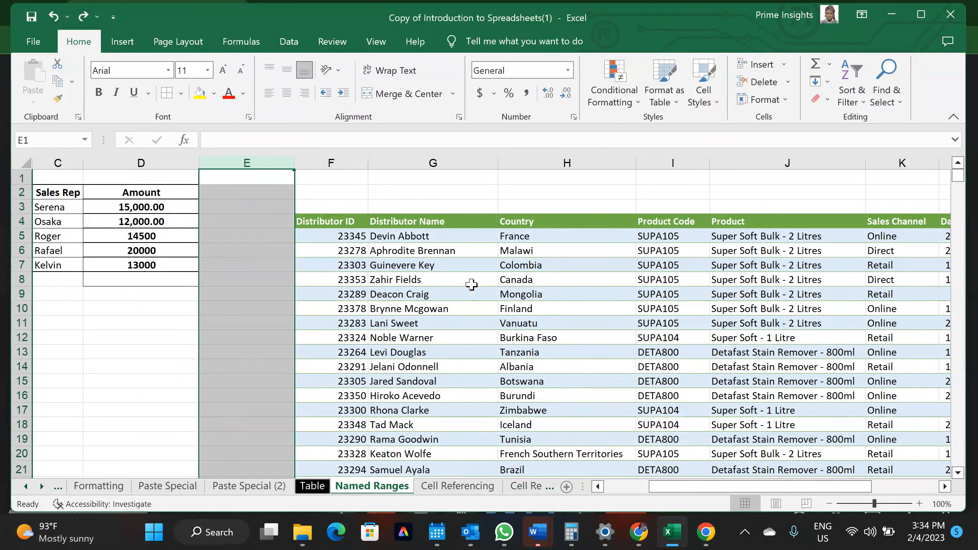
{"action": "scroll", "coordinate": [550, 344], "scroll_direction": "right", "scroll_amount": 4}
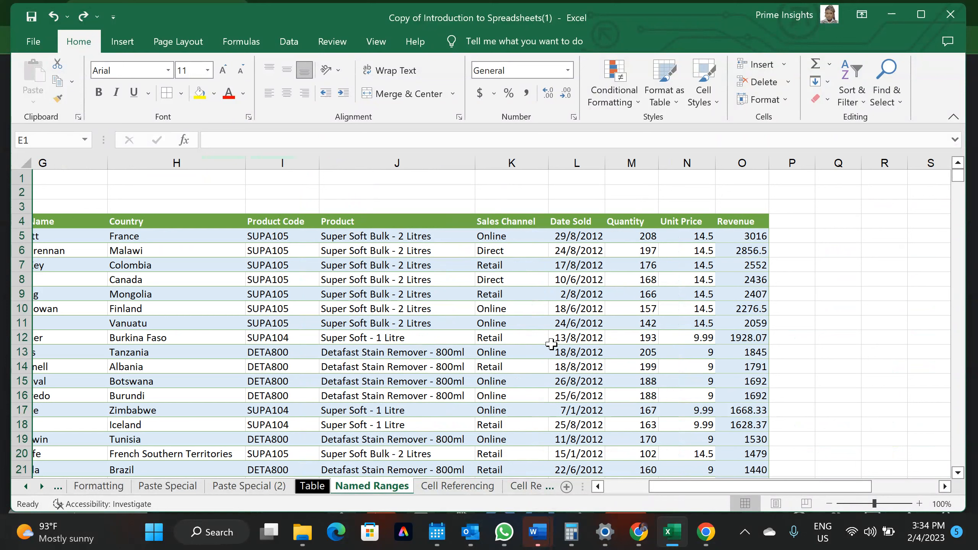
{"action": "scroll", "coordinate": [551, 344], "scroll_direction": "right", "scroll_amount": 2}
{"action": "left_click", "coordinate": [534, 223]}
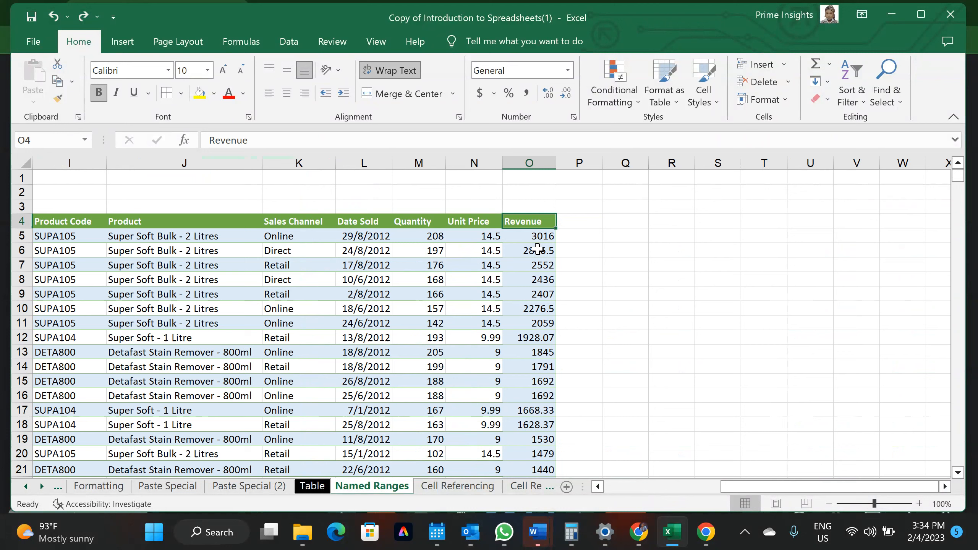
Enter =SUM(revenue) in Q5 to total the Revenue named range
{"action": "left_click", "coordinate": [626, 238]}
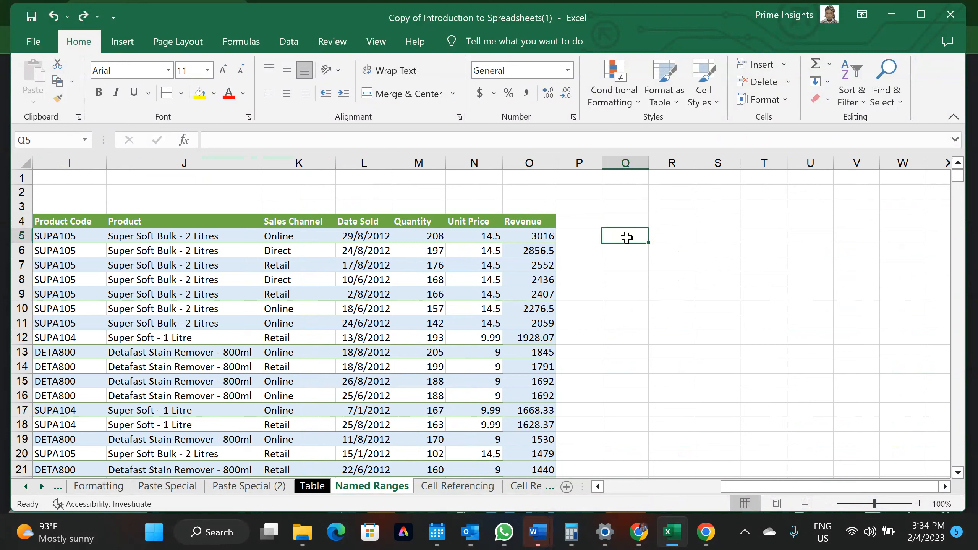
{"action": "type", "text": "=sum"}
{"action": "key", "text": "Tab"}
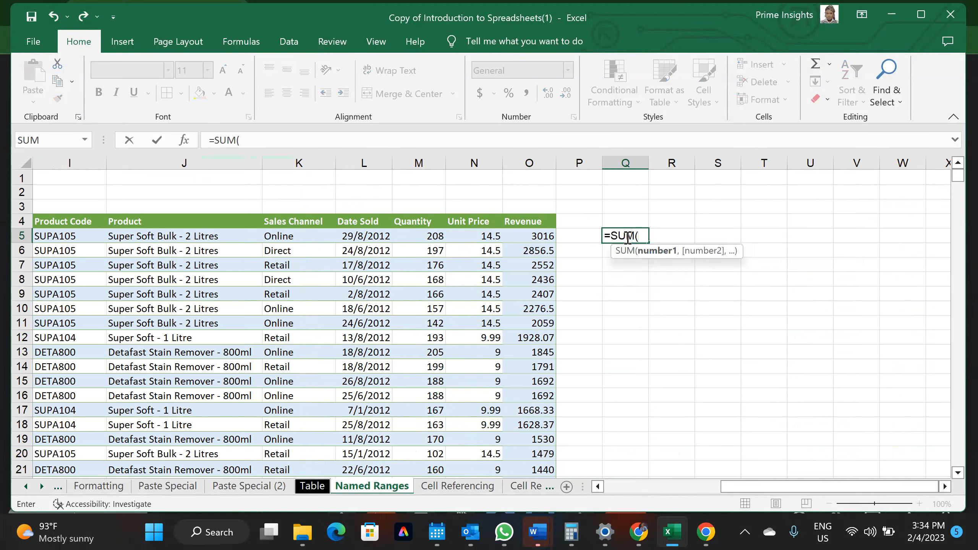
{"action": "type", "text": "revenue"}
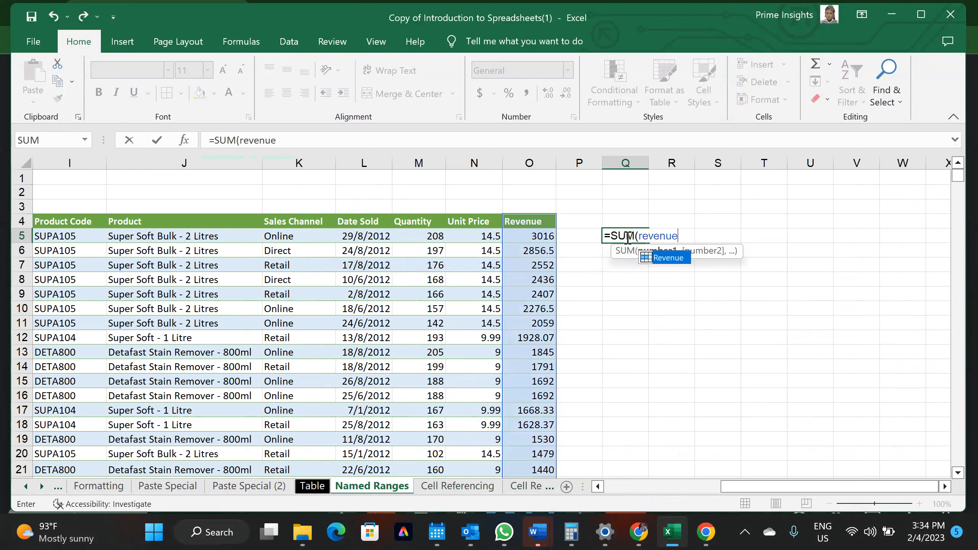
{"action": "type", "text": ")"}
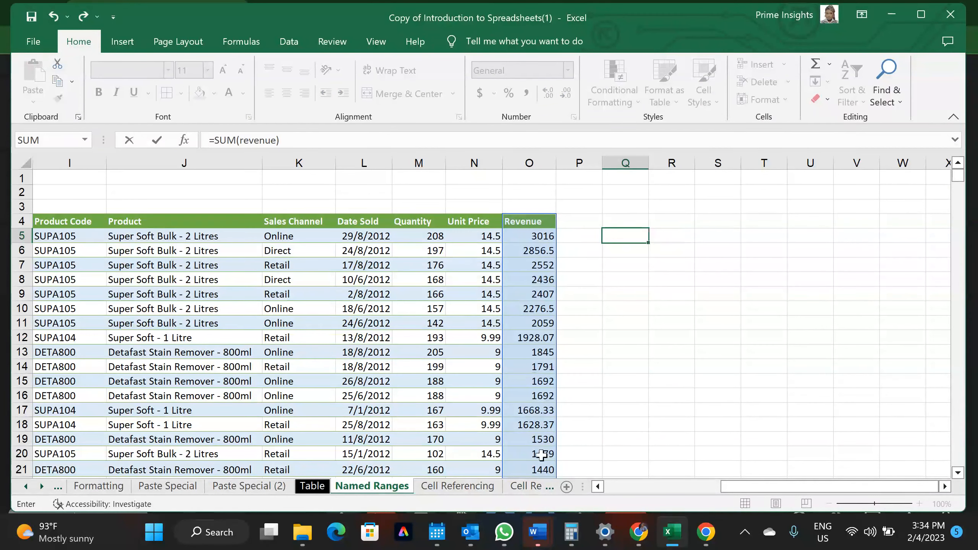
{"action": "scroll", "coordinate": [541, 455], "scroll_direction": "down", "scroll_amount": 6}
{"action": "scroll", "coordinate": [541, 455], "scroll_direction": "down", "scroll_amount": 6}
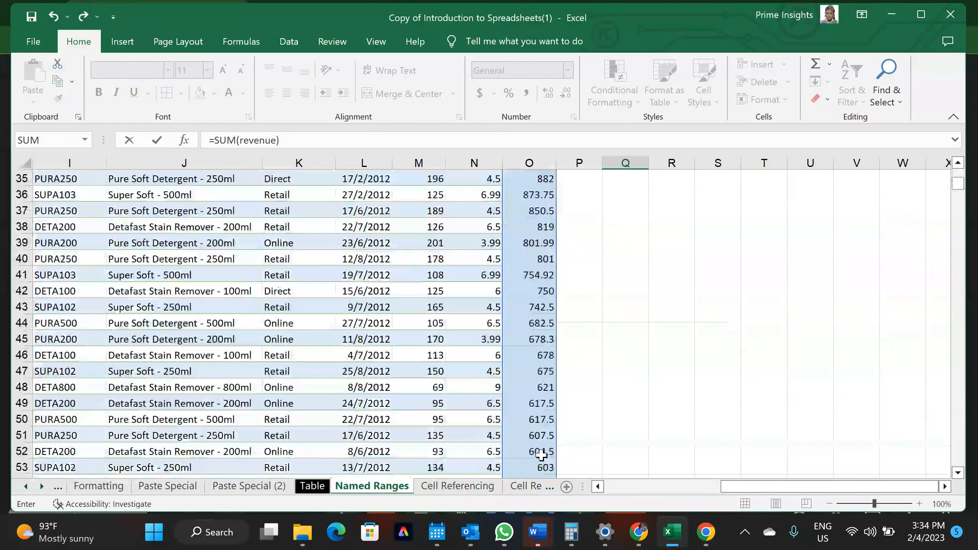
{"action": "scroll", "coordinate": [541, 455], "scroll_direction": "down", "scroll_amount": 2}
{"action": "scroll", "coordinate": [541, 454], "scroll_direction": "up", "scroll_amount": 14}
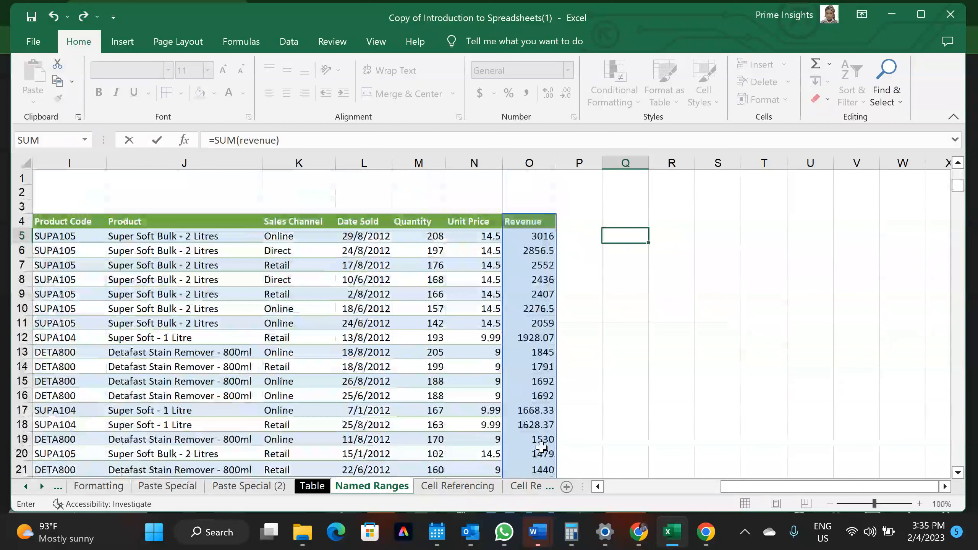
{"action": "key", "text": "Return"}
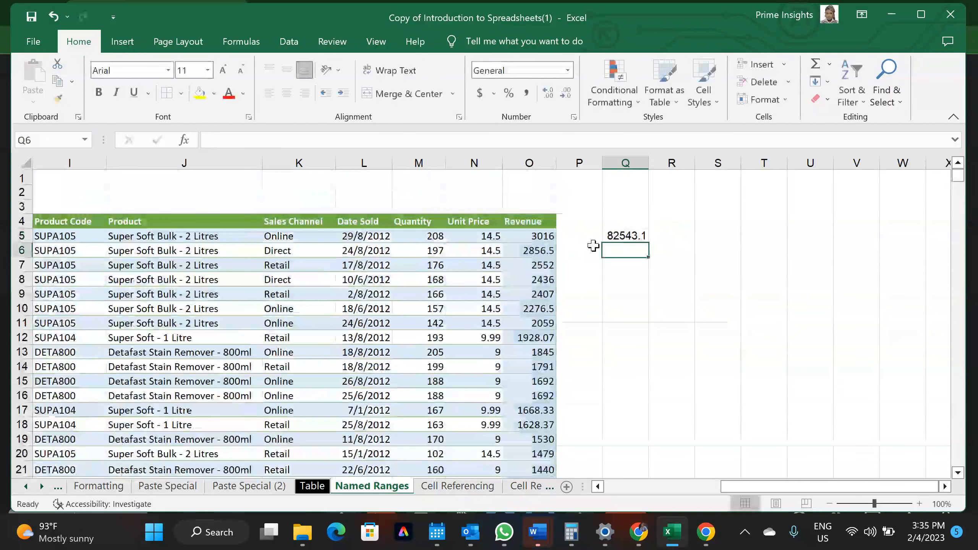
Enter a second total in Q6 summing O5:O108
{"action": "type", "text": "=sum"}
{"action": "key", "text": "Tab"}
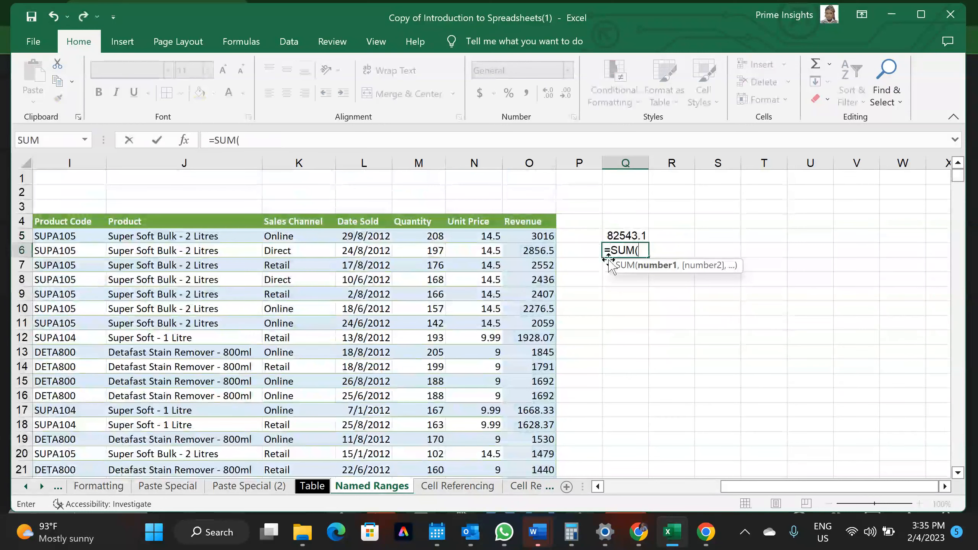
{"action": "left_click_drag", "start_coordinate": [537, 236], "coordinate": [518, 466]}
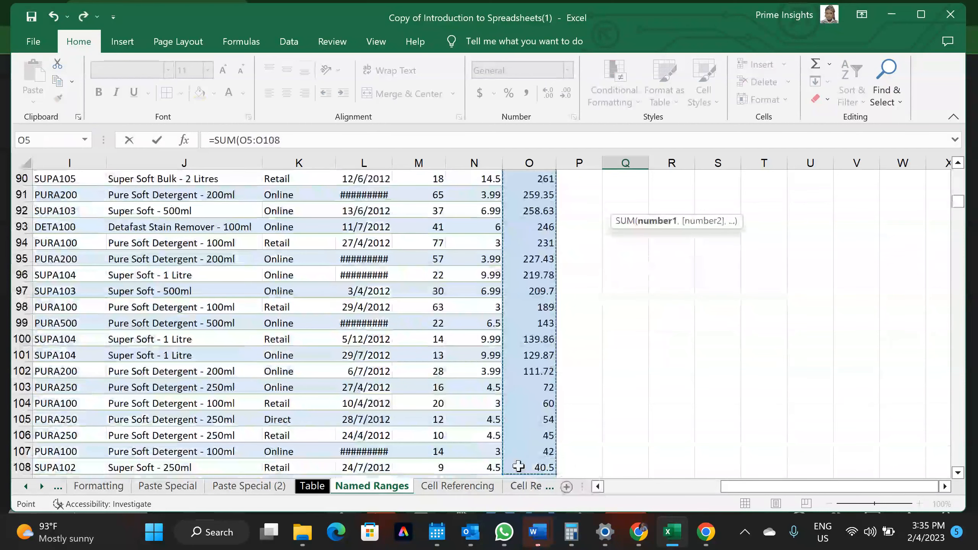
{"action": "key", "text": "Return"}
Clear both totals from Q6 and Q5
{"action": "scroll", "coordinate": [596, 353], "scroll_direction": "up", "scroll_amount": 2}
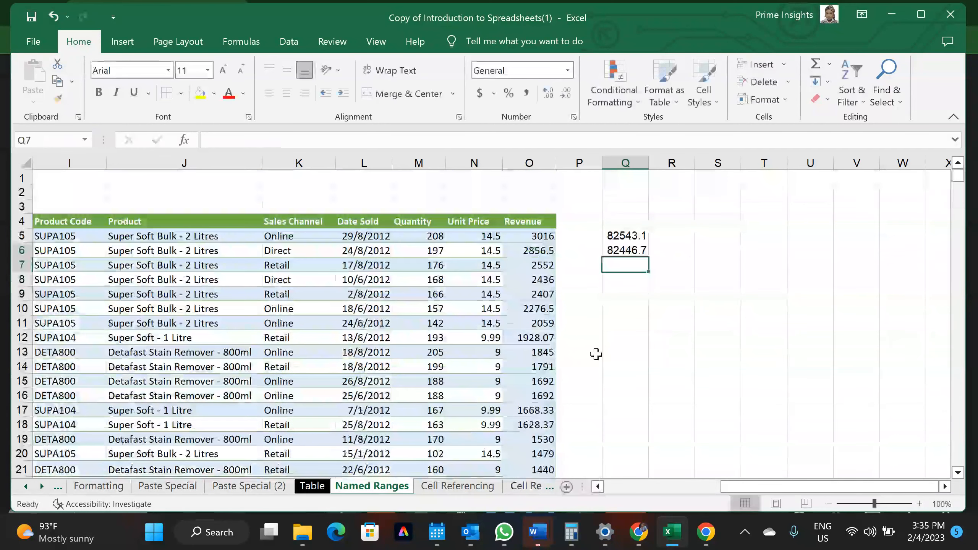
{"action": "left_click", "coordinate": [627, 251]}
{"action": "key", "text": "Delete"}
{"action": "left_click", "coordinate": [622, 231]}
{"action": "key", "text": "Delete"}
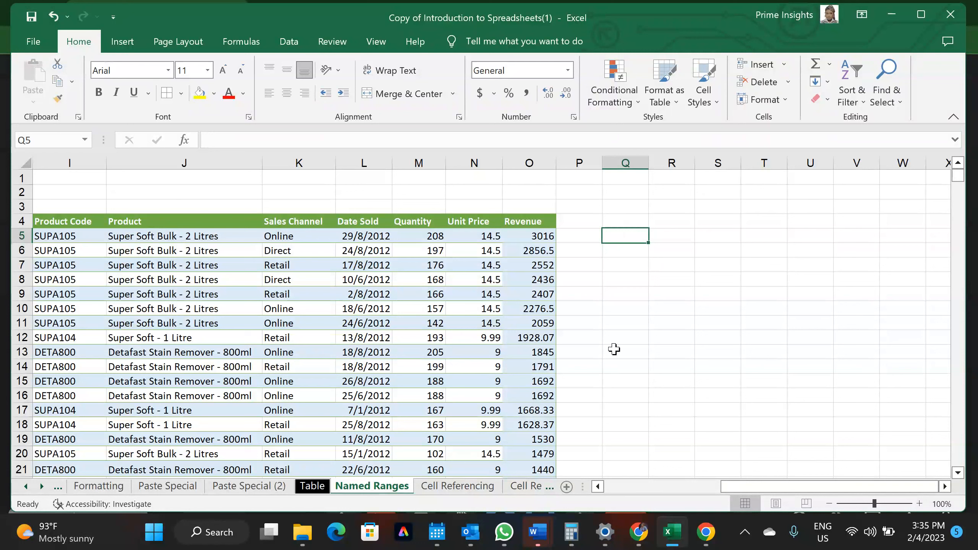
Copy the whole sales table and paste it as values only at S3
{"action": "left_click", "coordinate": [429, 341]}
{"action": "key", "text": "ctrl+a"}
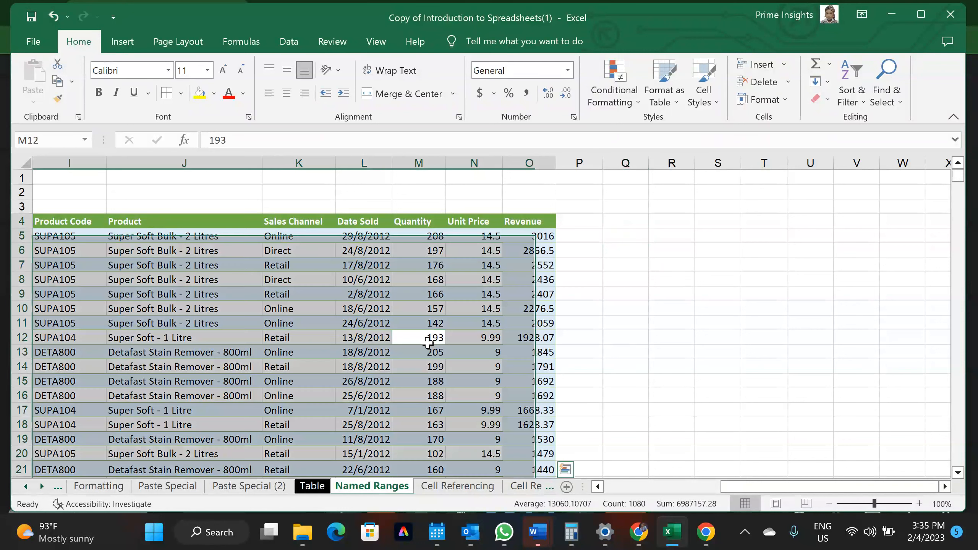
{"action": "key", "text": "ctrl+c"}
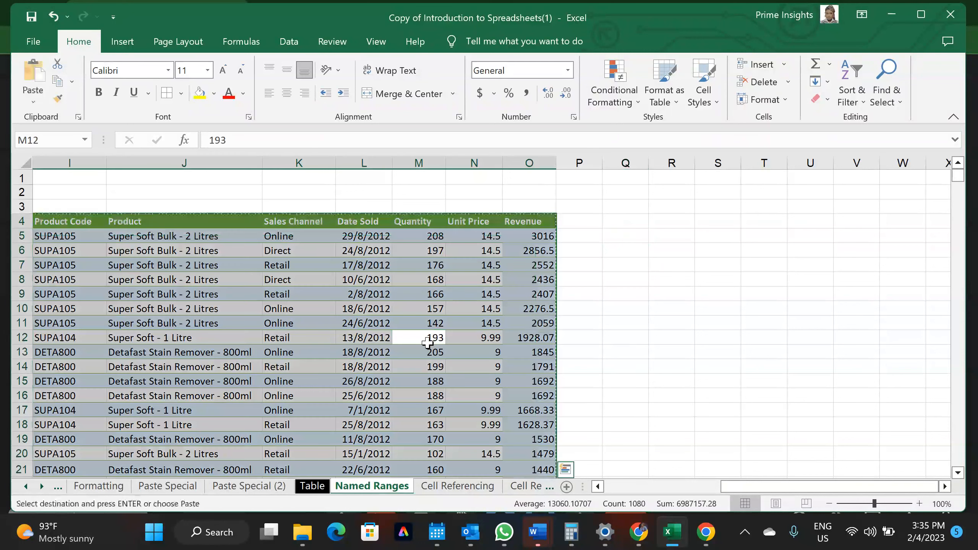
{"action": "right_click", "coordinate": [737, 205]}
{"action": "left_click", "coordinate": [791, 269]}
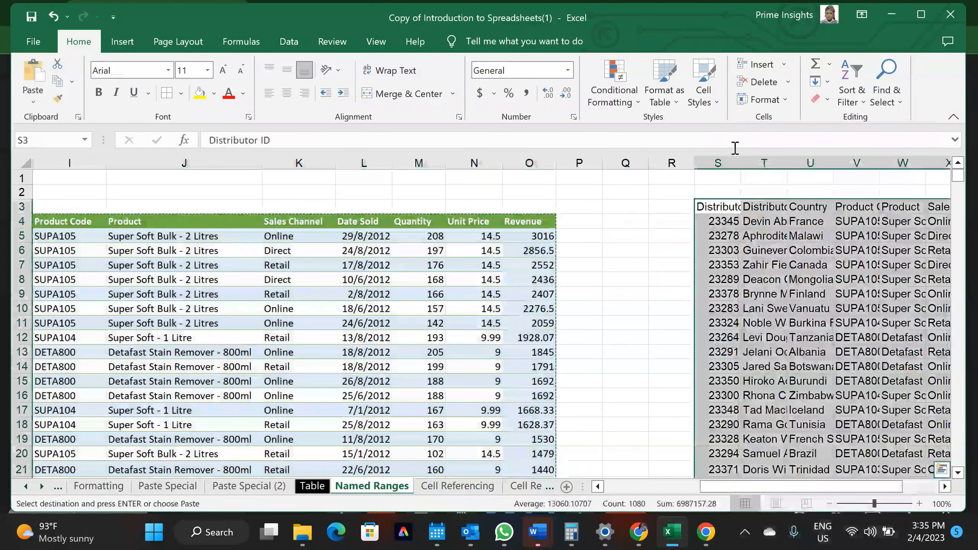
Fit columns S, T, U, V and X of the pasted copy to their contents
{"action": "double_click", "coordinate": [736, 160]}
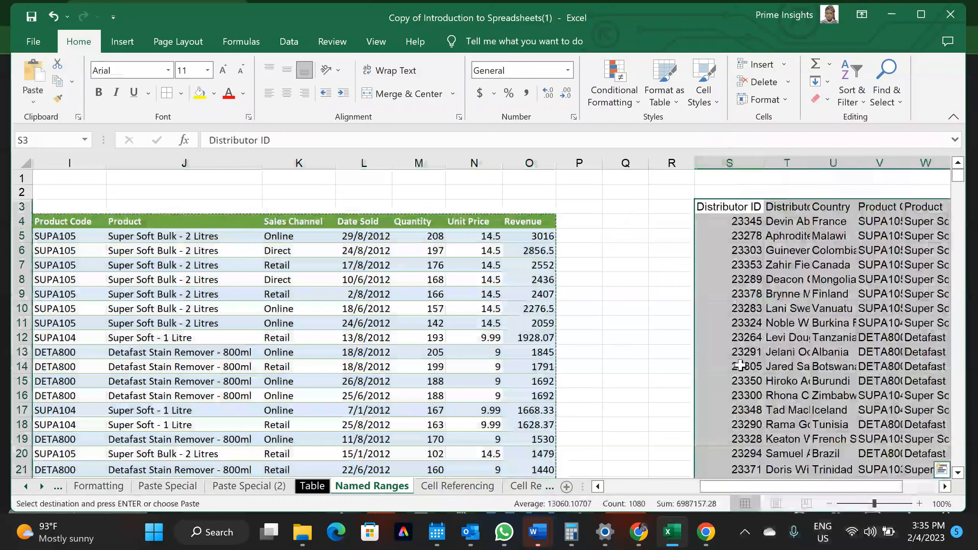
{"action": "scroll", "coordinate": [740, 365], "scroll_direction": "right", "scroll_amount": 3}
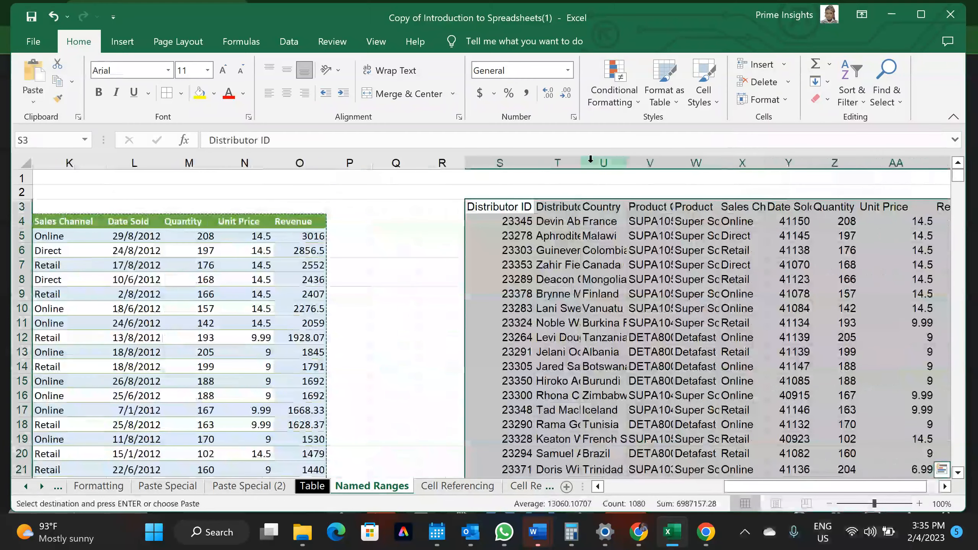
{"action": "double_click", "coordinate": [582, 162]}
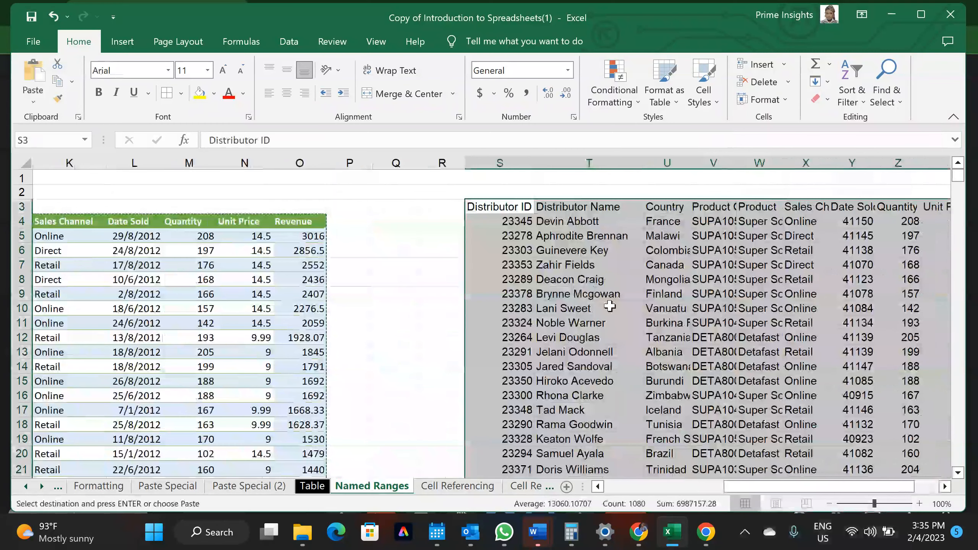
{"action": "scroll", "coordinate": [609, 307], "scroll_direction": "right", "scroll_amount": 3}
{"action": "scroll", "coordinate": [609, 307], "scroll_direction": "right", "scroll_amount": 1}
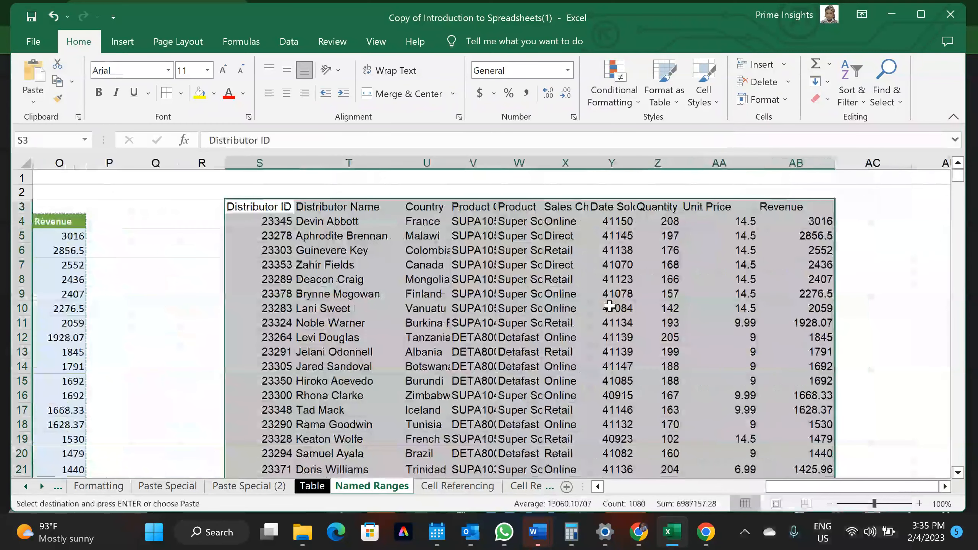
{"action": "double_click", "coordinate": [496, 163]}
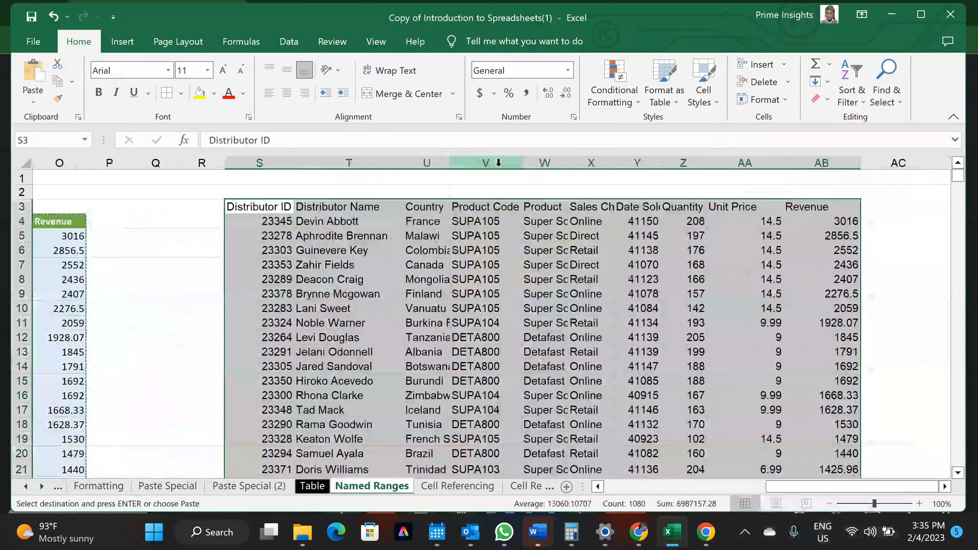
{"action": "double_click", "coordinate": [450, 165]}
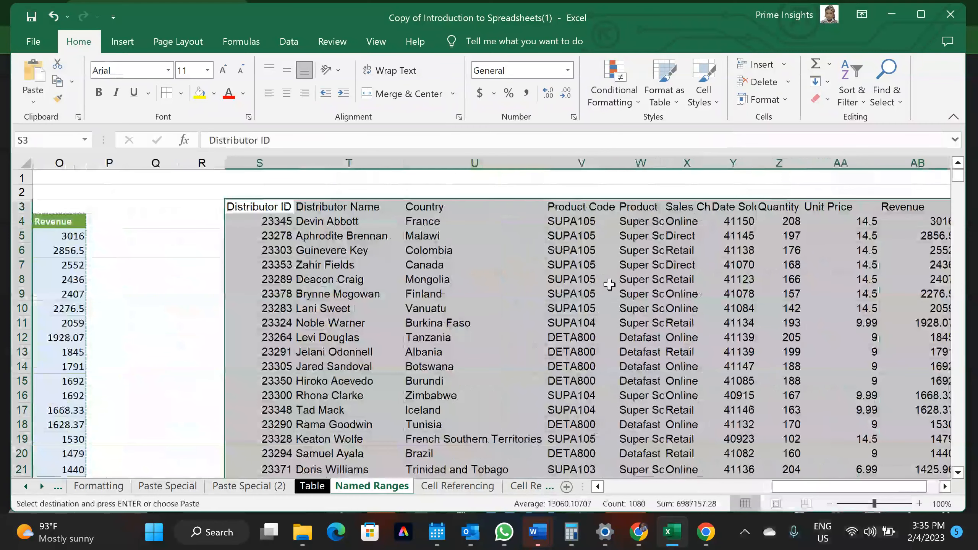
{"action": "left_click_drag", "start_coordinate": [545, 159], "coordinate": [506, 159]}
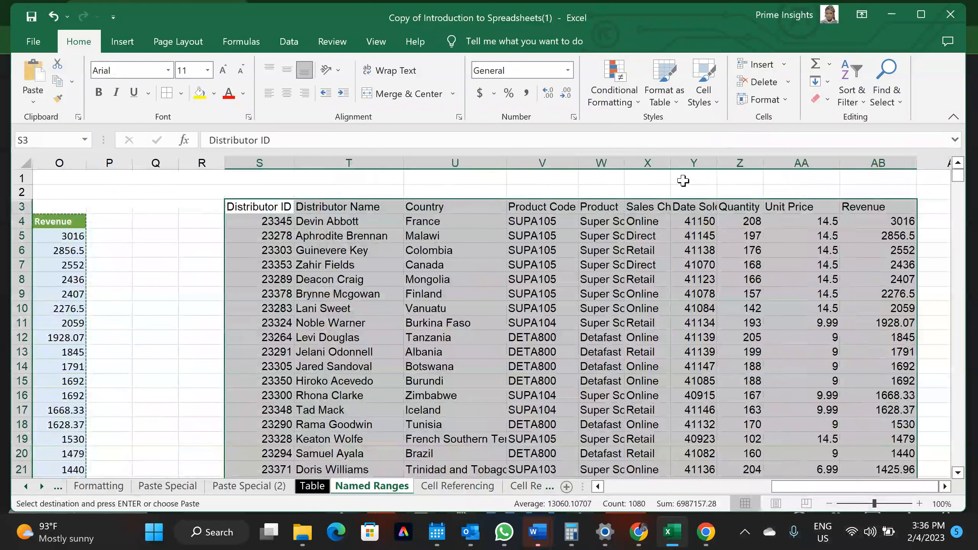
{"action": "double_click", "coordinate": [671, 163]}
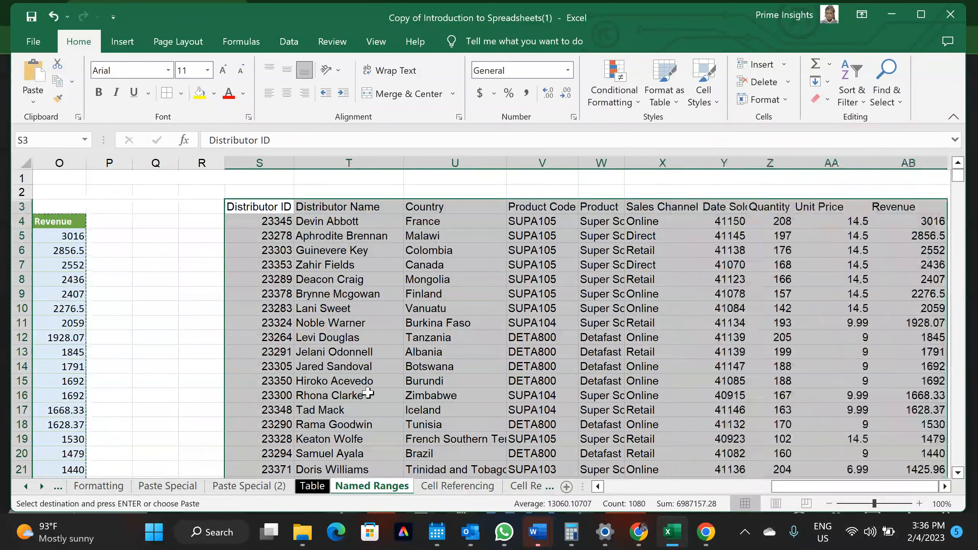
Apply All Borders to every cell of the pasted table
{"action": "left_click", "coordinate": [496, 360]}
{"action": "key", "text": "ctrl+a"}
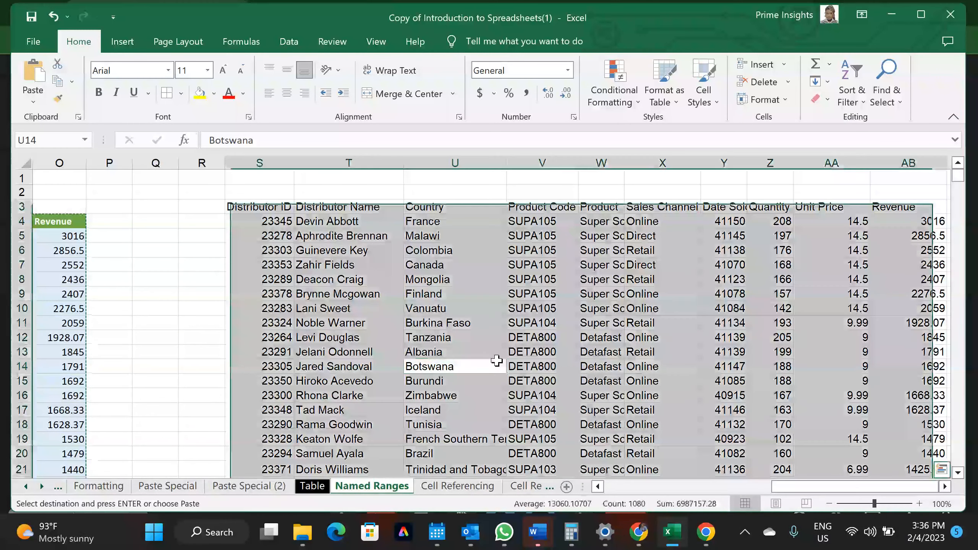
{"action": "left_click", "coordinate": [172, 96]}
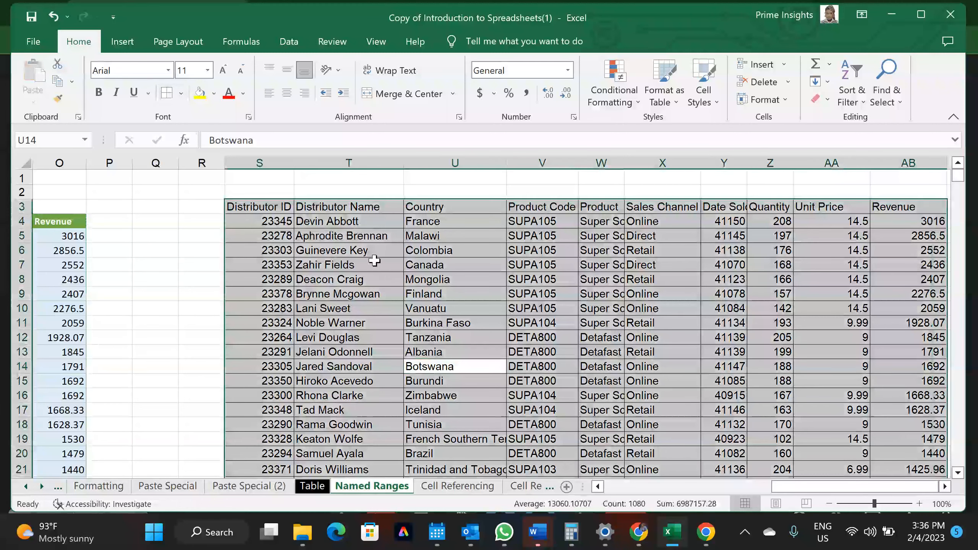
Review the pasted copy's Sales Channel and Date Sold cells
{"action": "scroll", "coordinate": [334, 203], "scroll_direction": "left", "scroll_amount": 1}
{"action": "scroll", "coordinate": [334, 203], "scroll_direction": "right", "scroll_amount": 1}
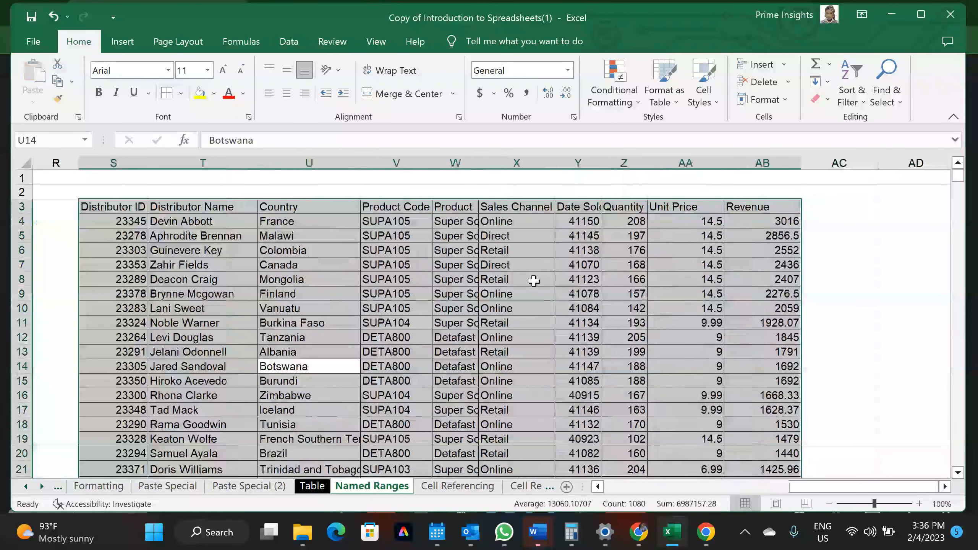
{"action": "scroll", "coordinate": [488, 365], "scroll_direction": "left", "scroll_amount": 5}
{"action": "scroll", "coordinate": [488, 365], "scroll_direction": "right", "scroll_amount": 3}
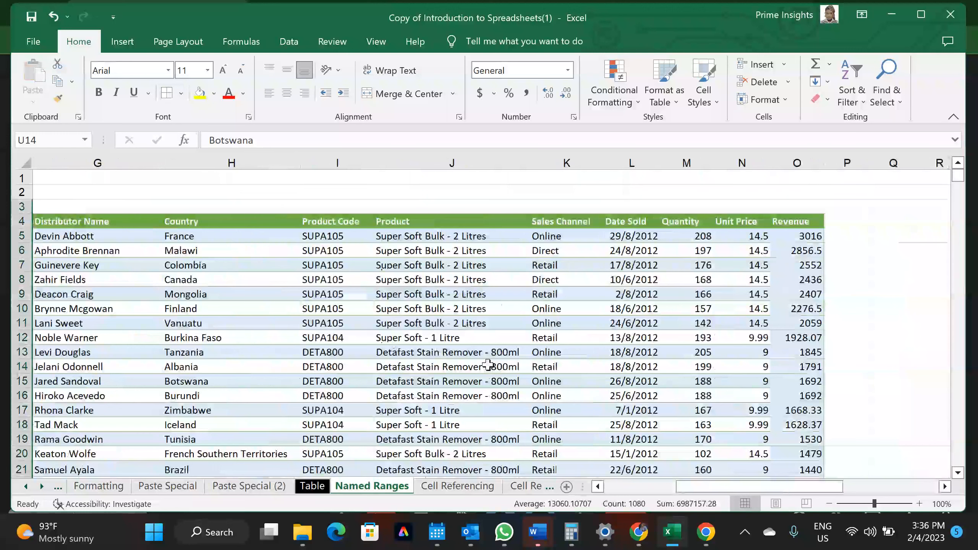
{"action": "scroll", "coordinate": [488, 365], "scroll_direction": "right", "scroll_amount": 3}
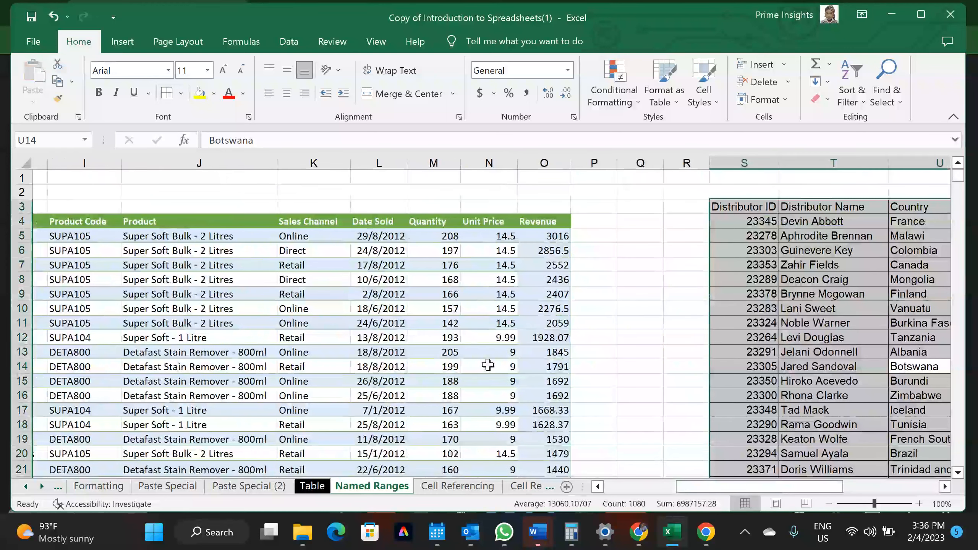
{"action": "scroll", "coordinate": [488, 365], "scroll_direction": "right", "scroll_amount": 8}
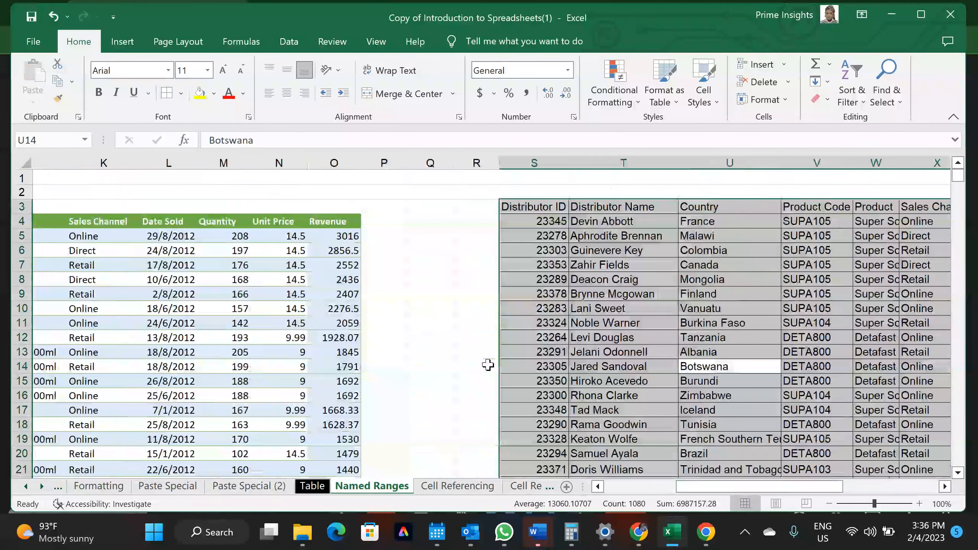
{"action": "scroll", "coordinate": [488, 365], "scroll_direction": "right", "scroll_amount": 4}
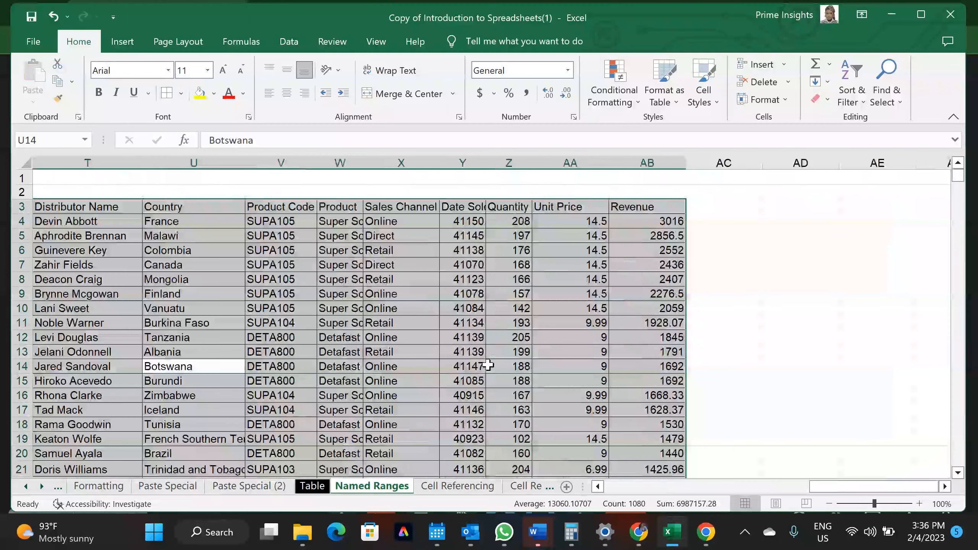
{"action": "scroll", "coordinate": [487, 365], "scroll_direction": "left", "scroll_amount": 1}
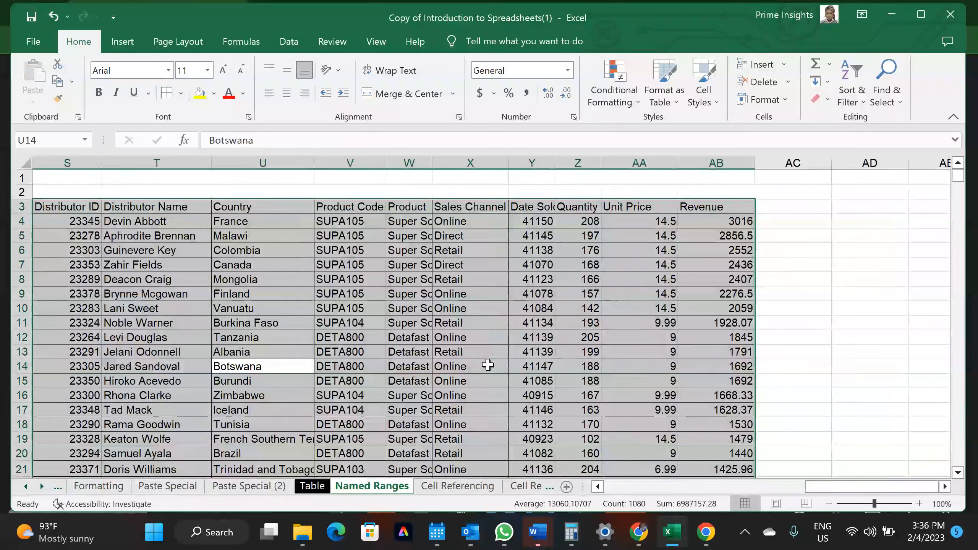
{"action": "left_click_drag", "start_coordinate": [488, 365], "coordinate": [546, 329]}
{"action": "left_click", "coordinate": [546, 329]}
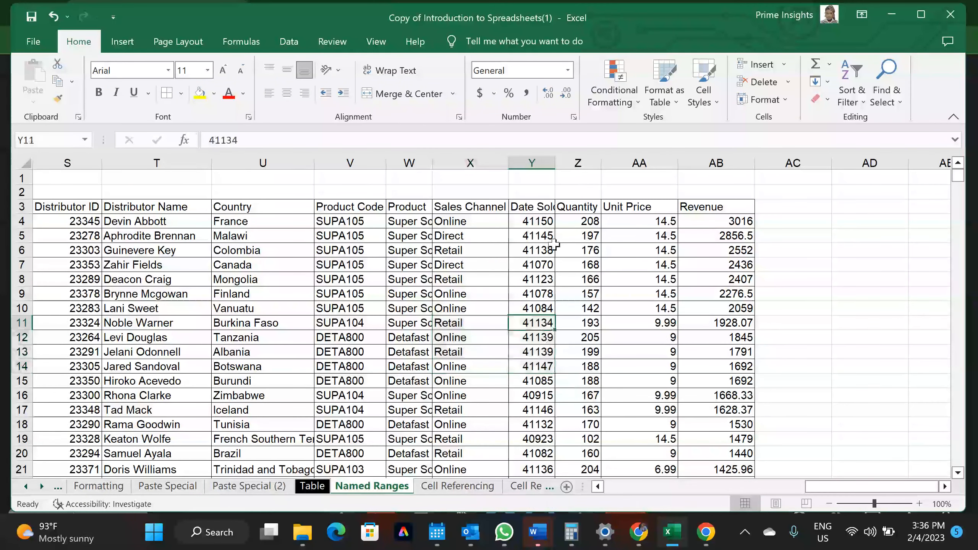
Widen column Y so Date Sold shows fully, and column X slightly
{"action": "left_click_drag", "start_coordinate": [553, 162], "coordinate": [575, 163]}
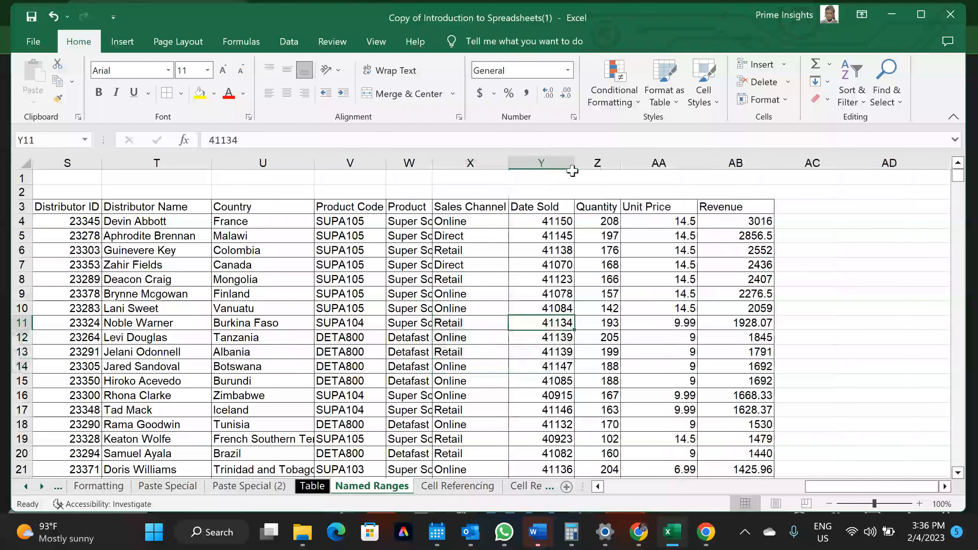
{"action": "left_click_drag", "start_coordinate": [509, 163], "coordinate": [515, 163]}
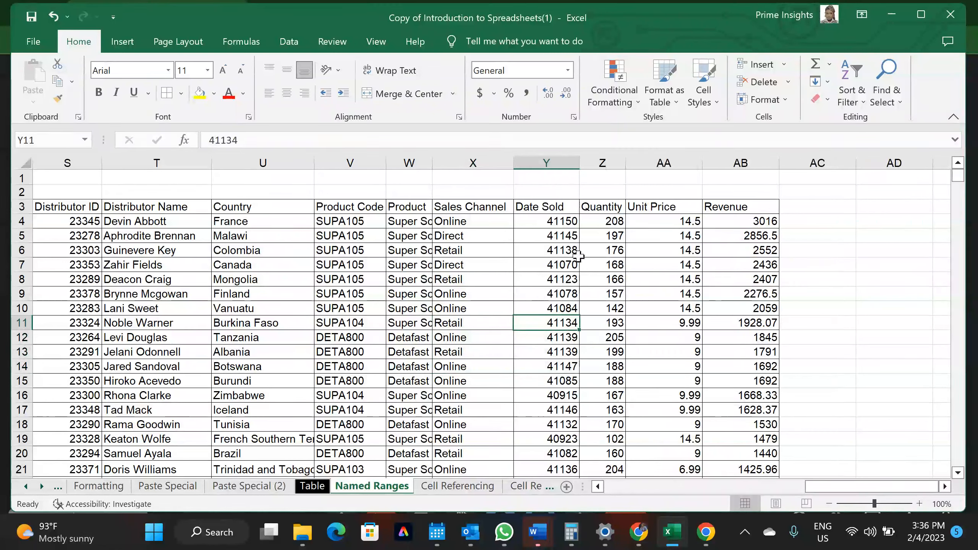
{"action": "left_click", "coordinate": [808, 225]}
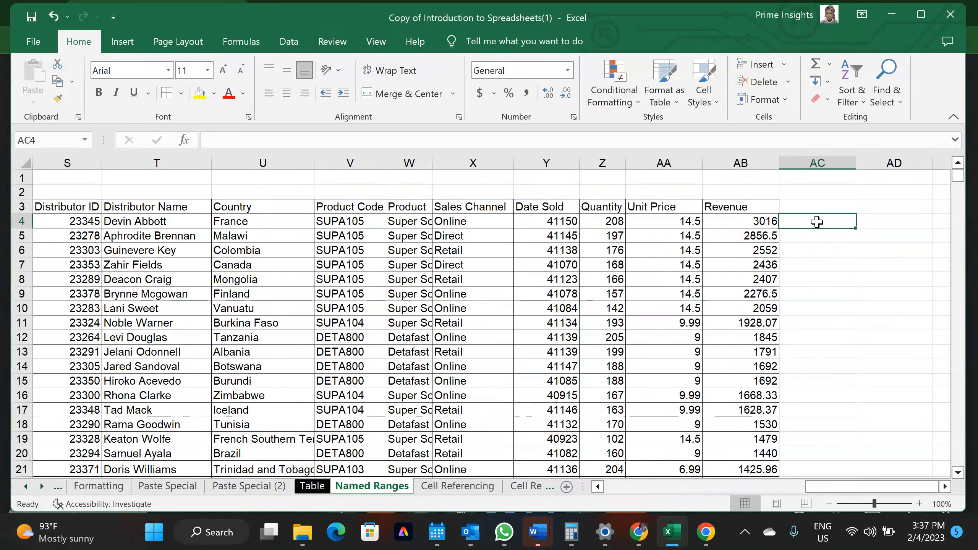
Enter sample values ABC, 123, 0.1, 2/3/2022 and a123 into AC4 through AC8
{"action": "type", "text": "ABC"}
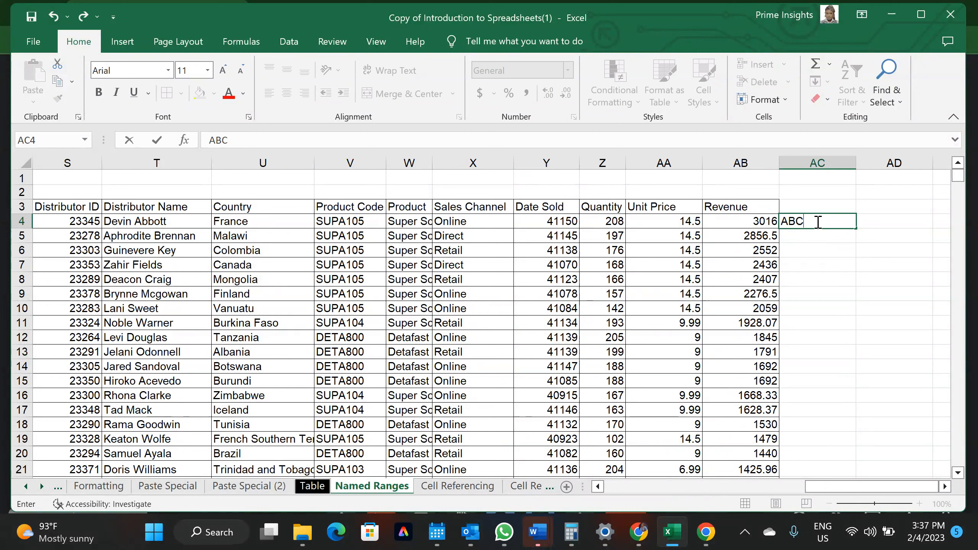
{"action": "key", "text": "Return"}
{"action": "left_click", "coordinate": [812, 221]}
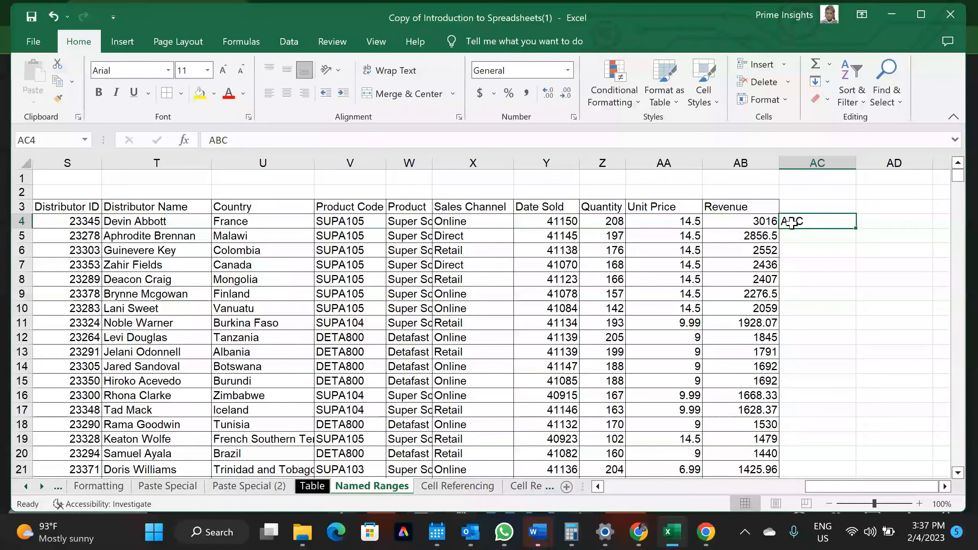
{"action": "left_click", "coordinate": [800, 236]}
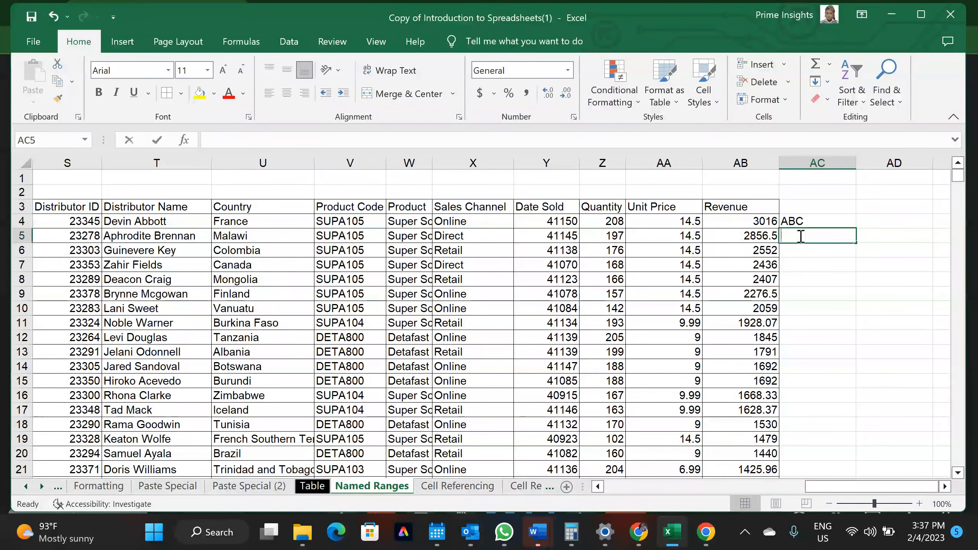
{"action": "type", "text": "123"}
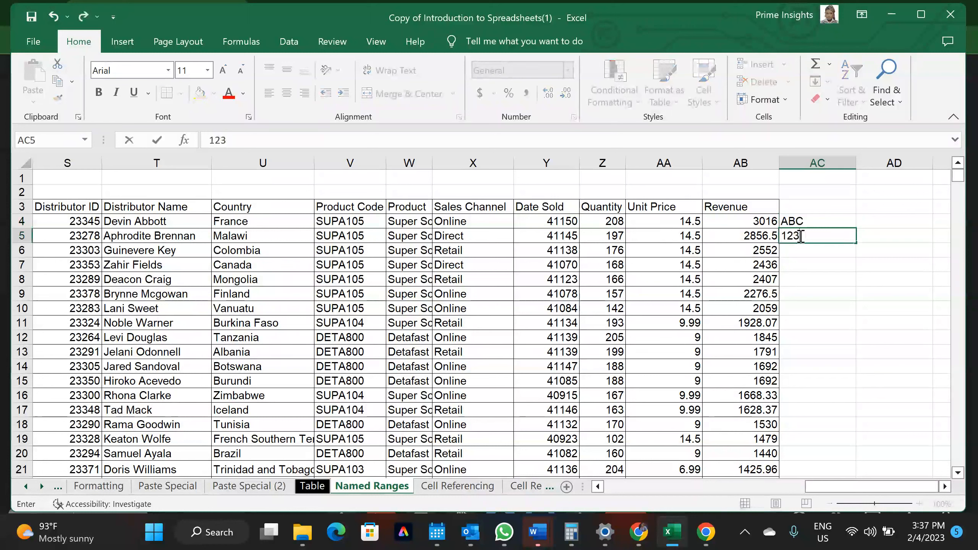
{"action": "key", "text": "Return"}
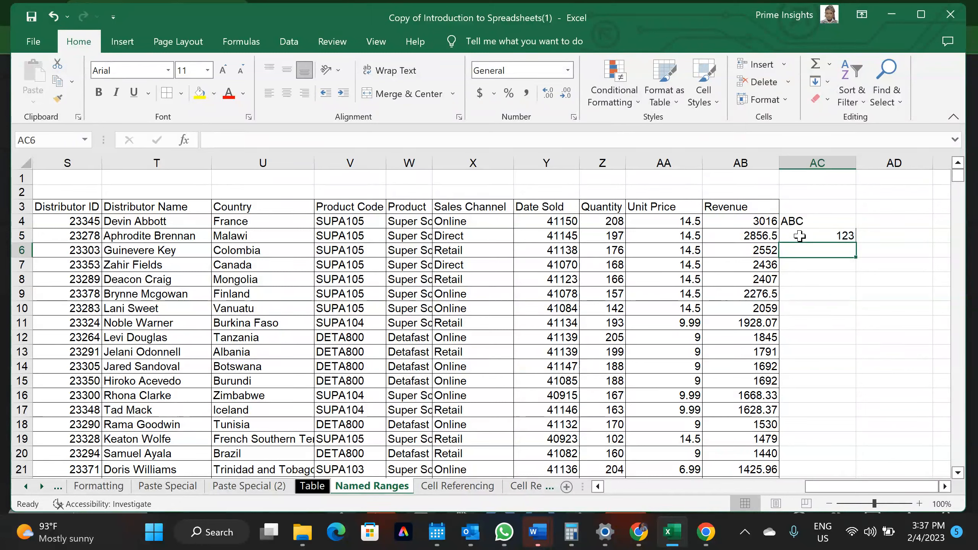
{"action": "type", "text": "0.1"}
{"action": "key", "text": "Return"}
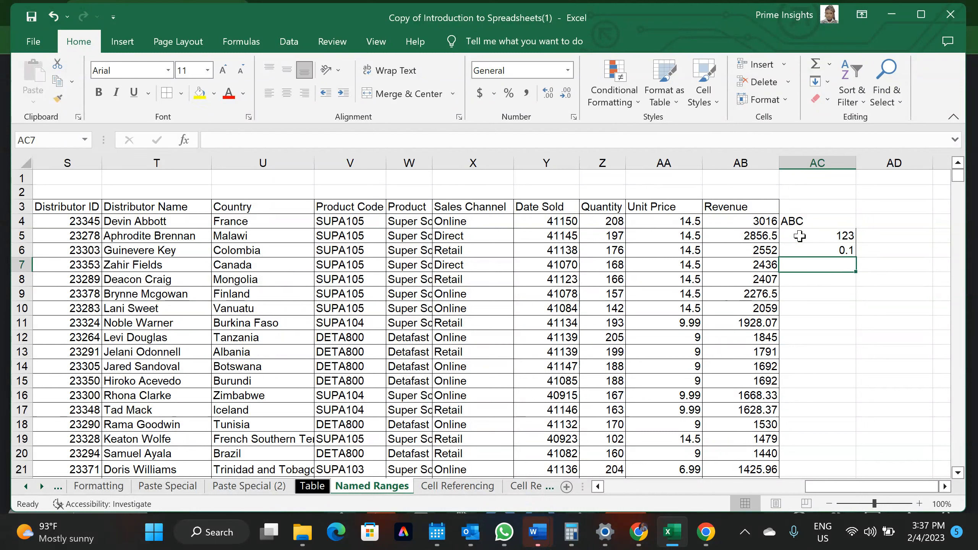
{"action": "type", "text": "2/3/2022"}
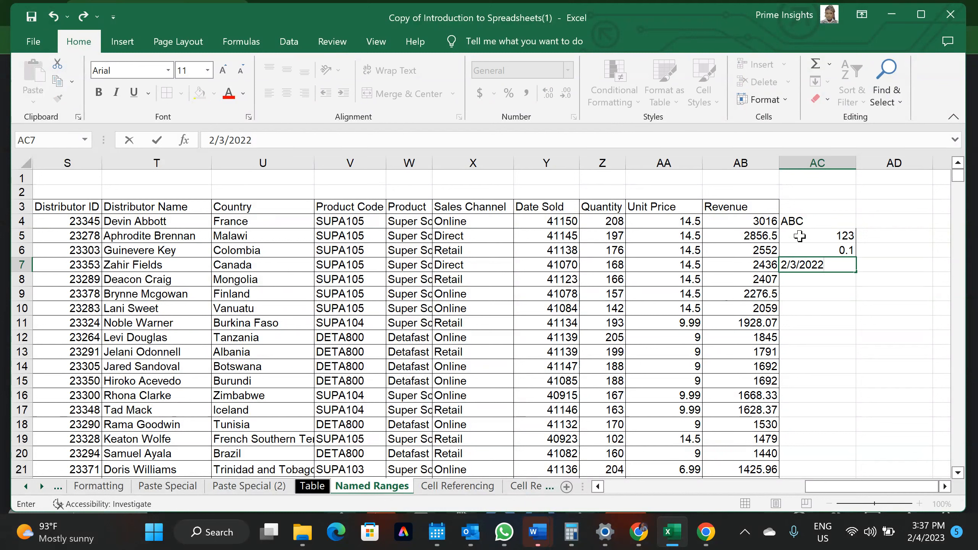
{"action": "key", "text": "Return"}
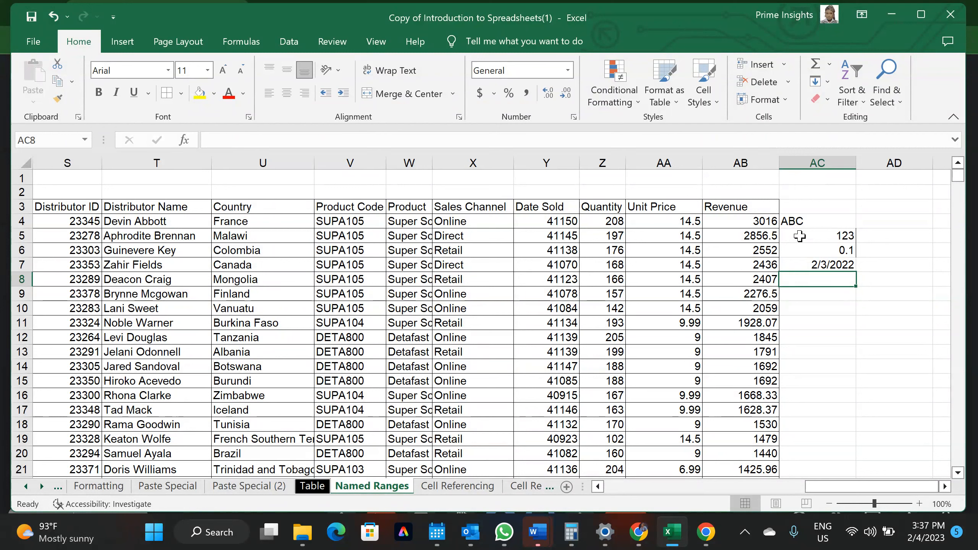
{"action": "type", "text": "a123"}
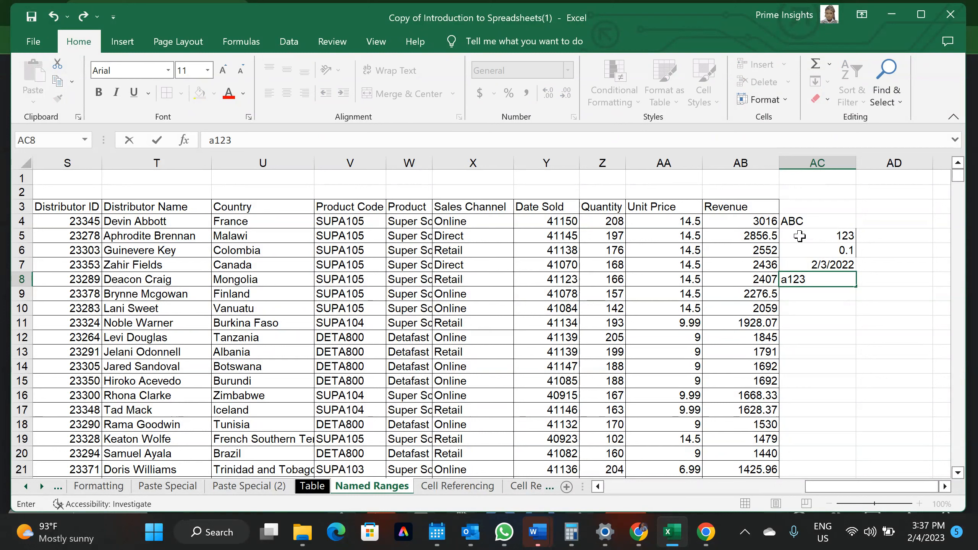
{"action": "key", "text": "Return"}
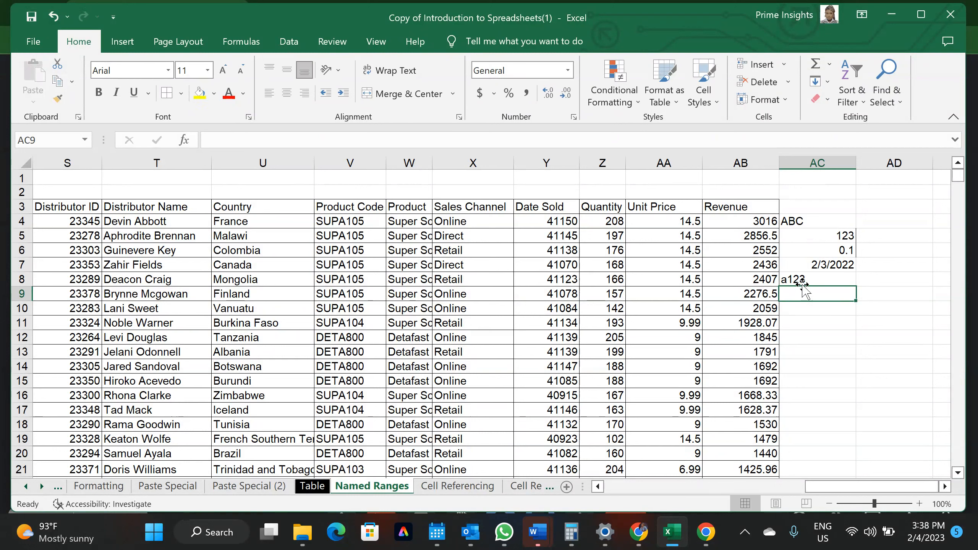
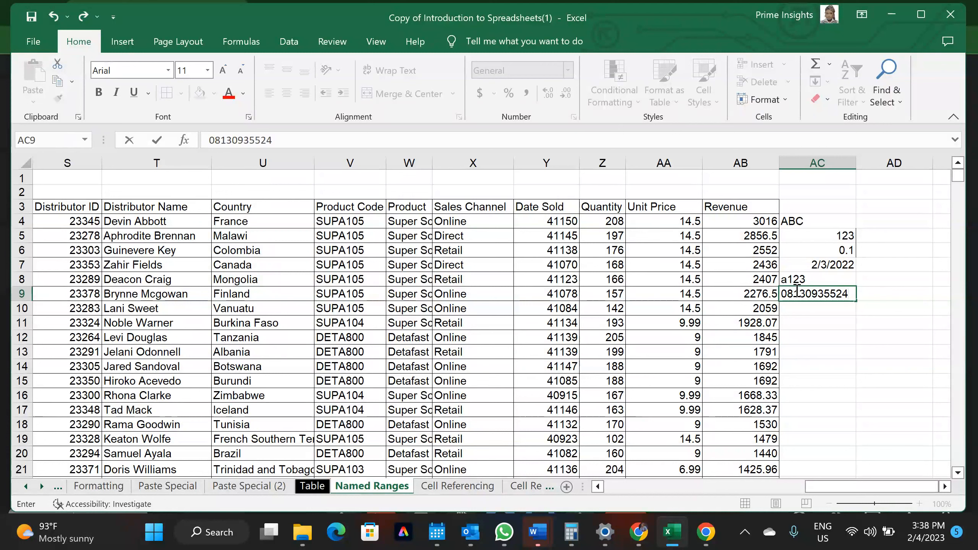
Enter the phone number in AC9 and widen column AC
{"action": "key", "text": "Return"}
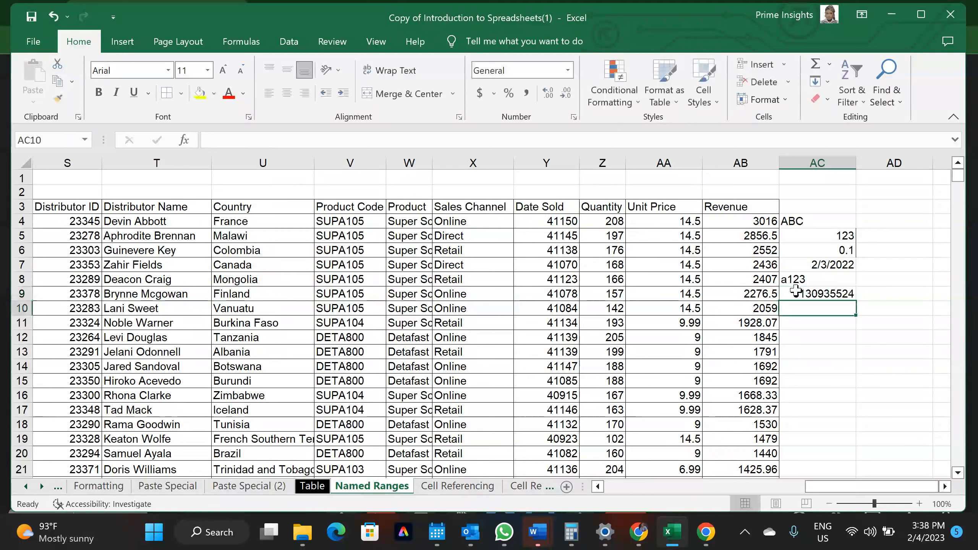
{"action": "double_click", "coordinate": [855, 163]}
{"action": "left_click_drag", "start_coordinate": [845, 164], "coordinate": [903, 164]}
Prefix AC9's number with an apostrophe so its leading zero is kept as text
{"action": "left_click", "coordinate": [845, 293]}
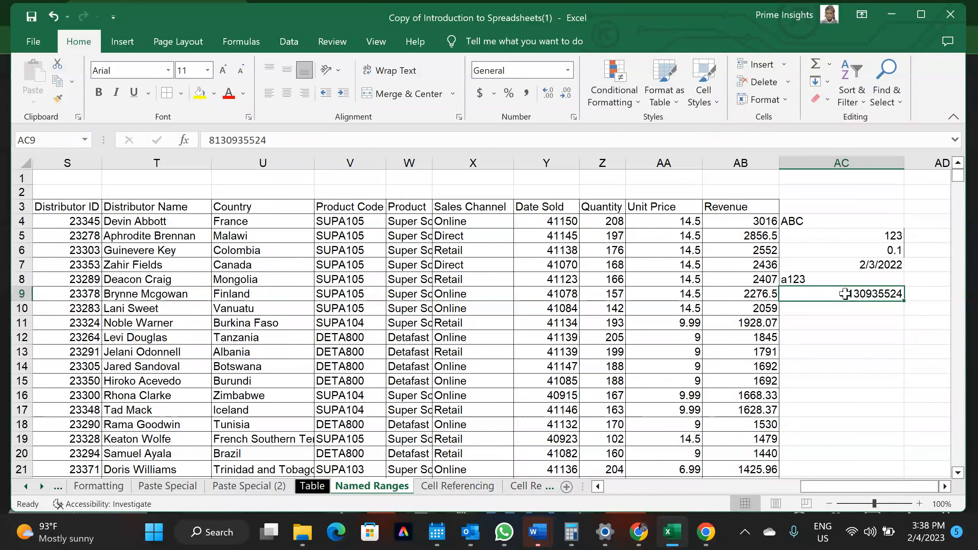
{"action": "left_click_drag", "start_coordinate": [497, 192], "coordinate": [231, 178]}
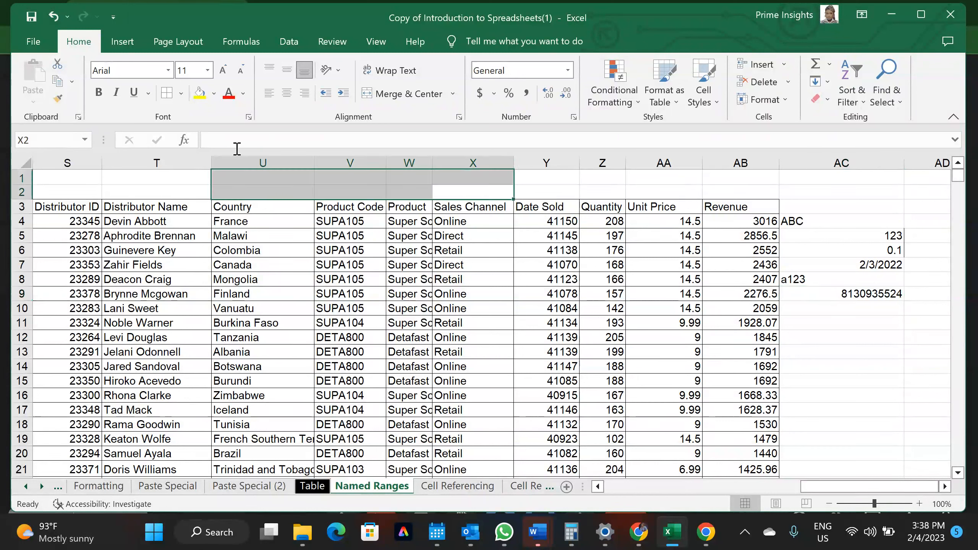
{"action": "left_click", "coordinate": [859, 293]}
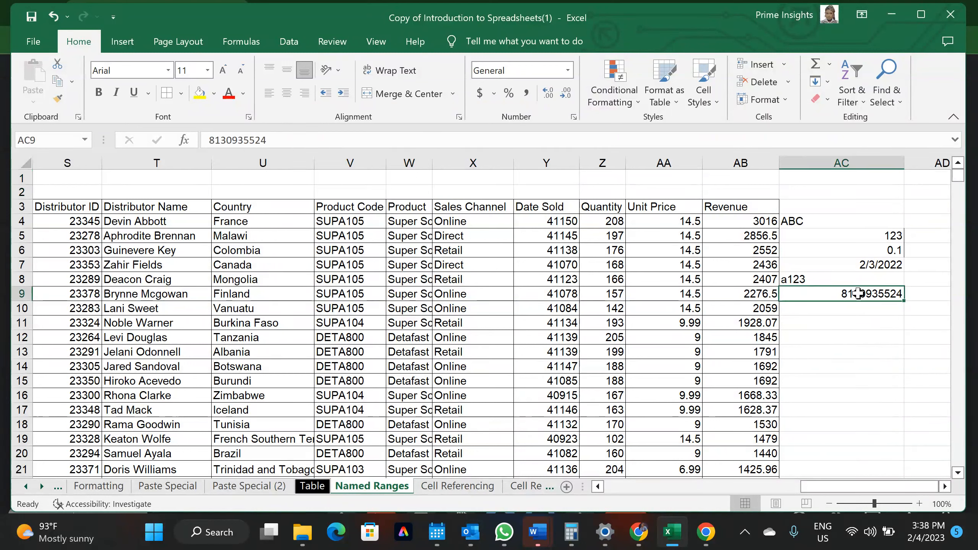
{"action": "left_click", "coordinate": [213, 140]}
{"action": "type", "text": "0"}
{"action": "type", "text": "\""}
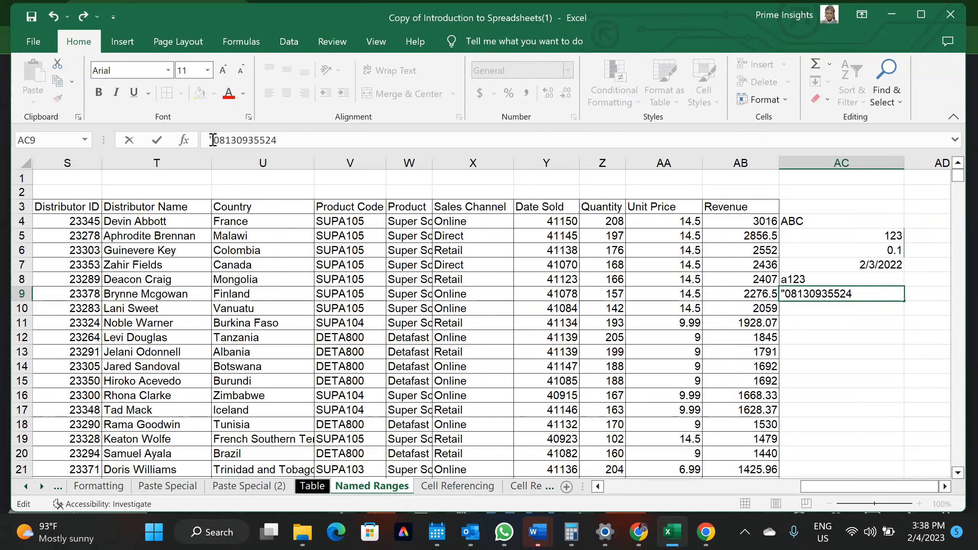
{"action": "key", "text": "BackSpace"}
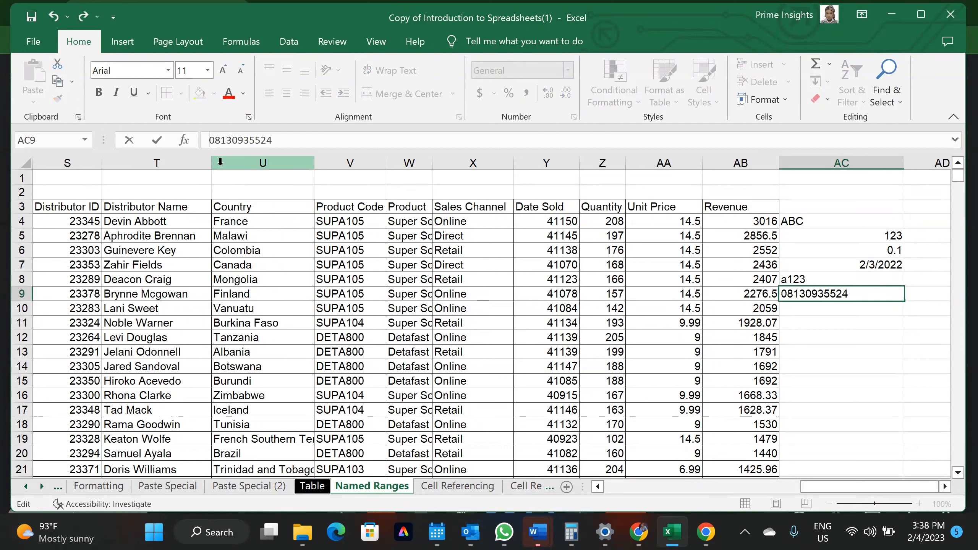
{"action": "type", "text": "'"}
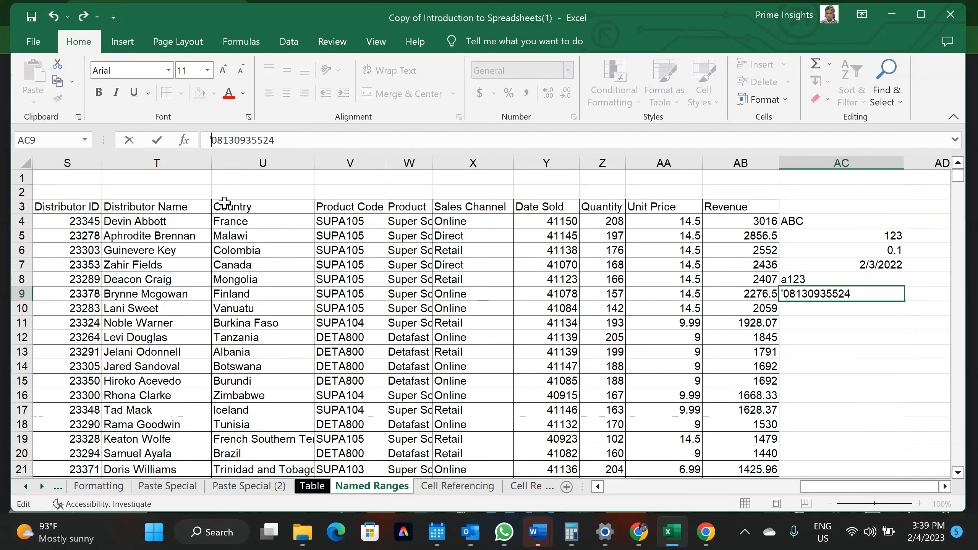
{"action": "key", "text": "Return"}
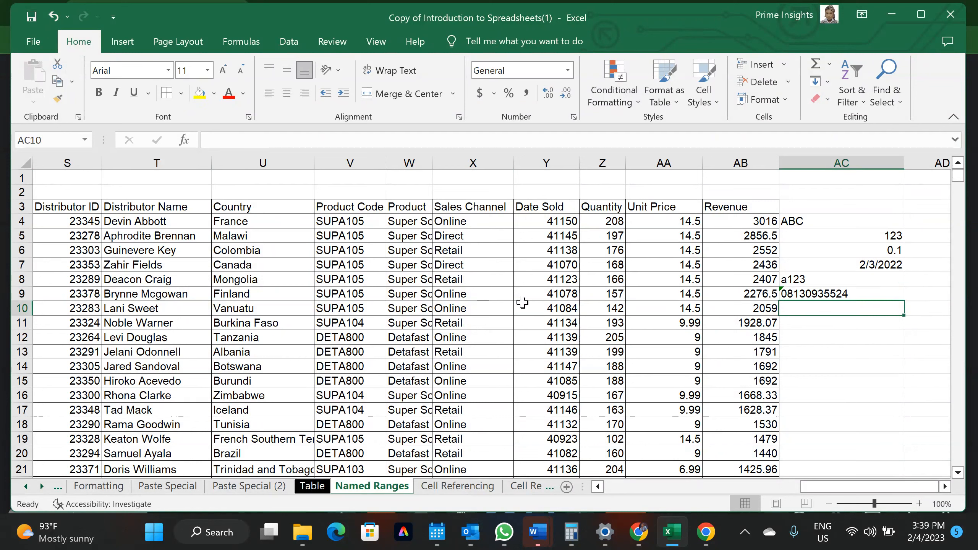
Set cell AC10's number format to Text
{"action": "left_click", "coordinate": [799, 293]}
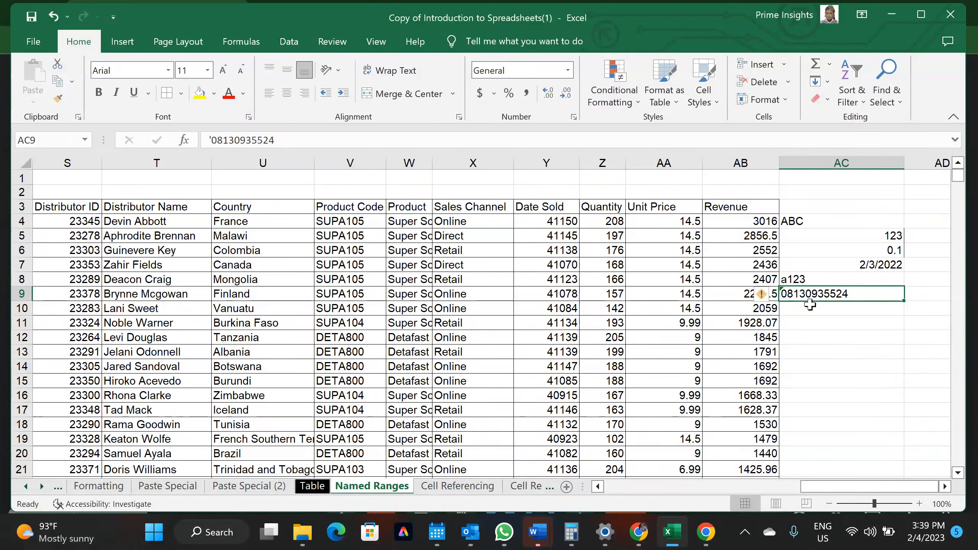
{"action": "left_click", "coordinate": [813, 314]}
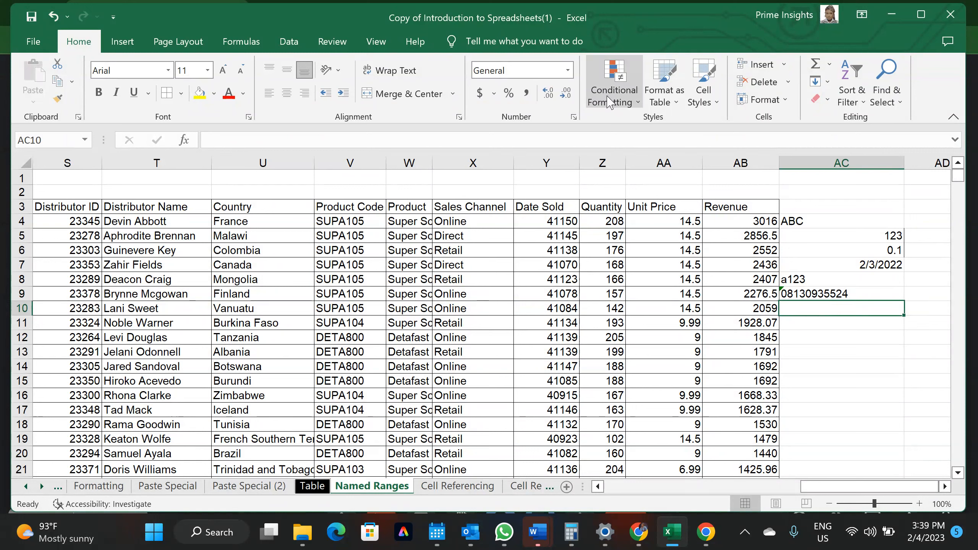
{"action": "left_click", "coordinate": [567, 70]}
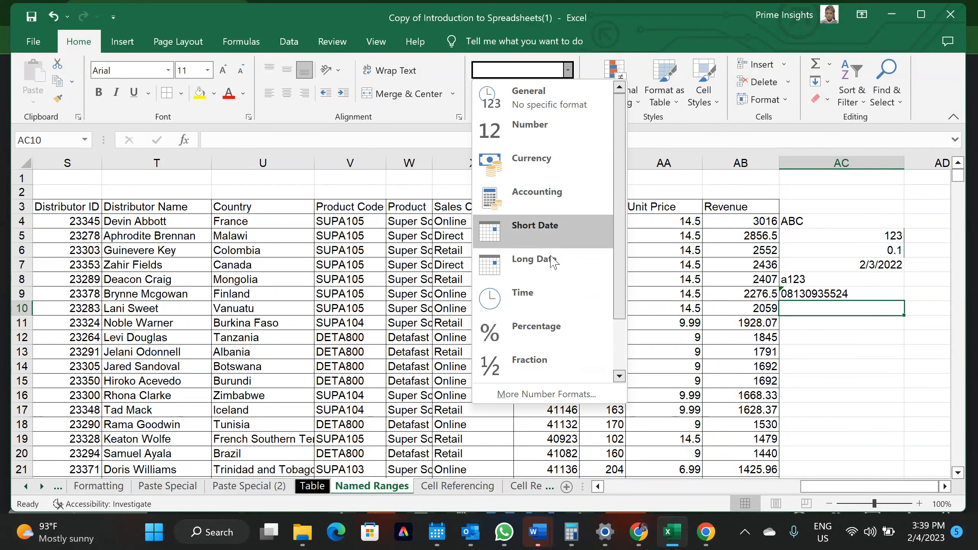
{"action": "scroll", "coordinate": [562, 354], "scroll_direction": "down", "scroll_amount": 2}
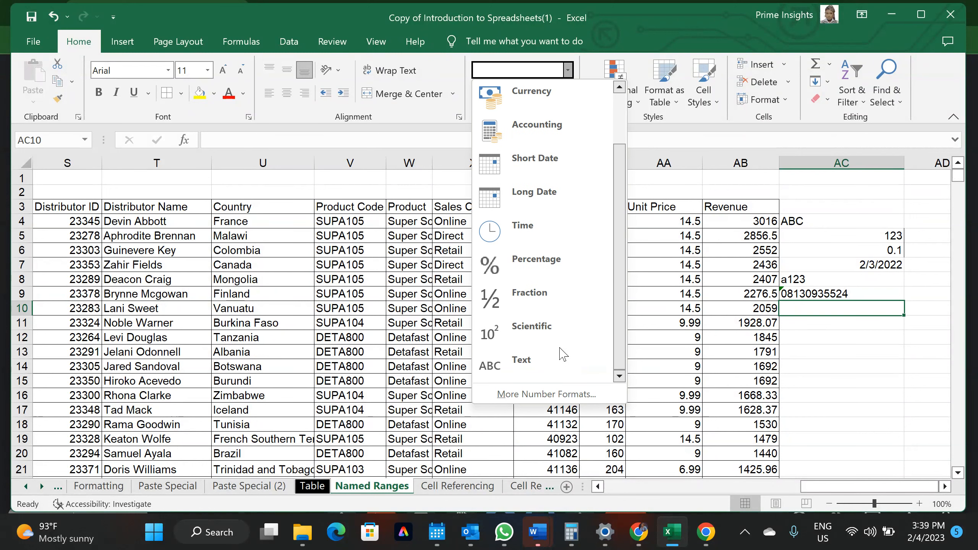
{"action": "left_click", "coordinate": [545, 357]}
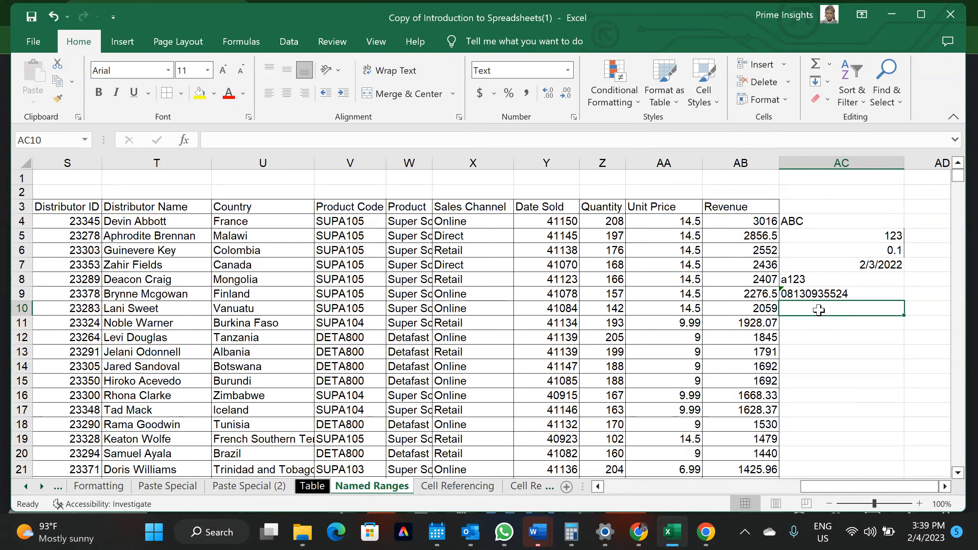
Enter the formula =UPPER(W10) in AC10
{"action": "type", "text": "="}
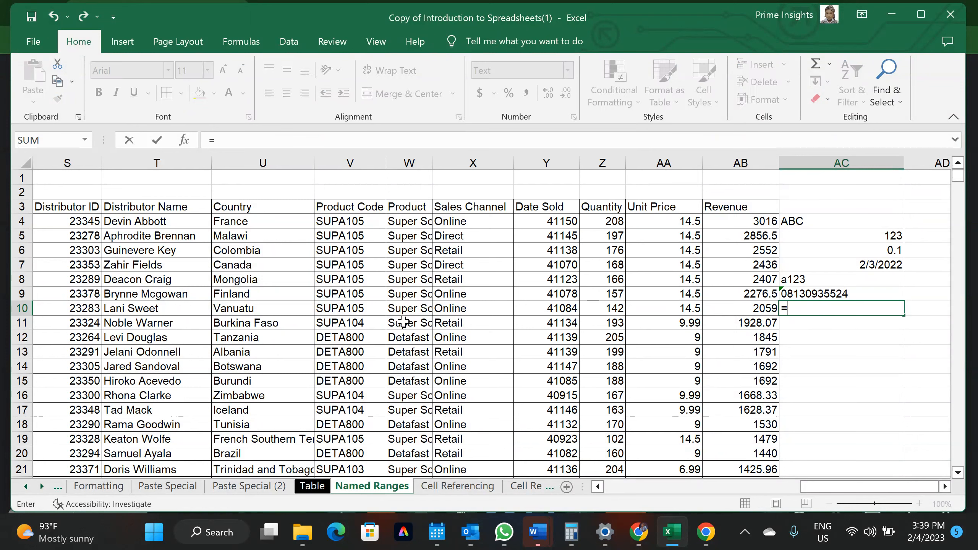
{"action": "type", "text": "UPP"}
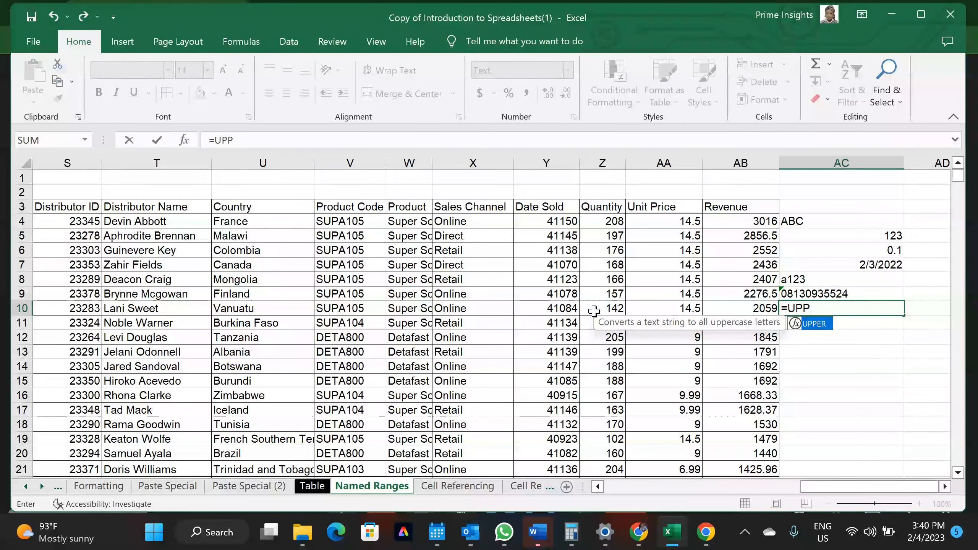
{"action": "key", "text": "Tab"}
{"action": "left_click", "coordinate": [404, 308]}
{"action": "type", "text": ")"}
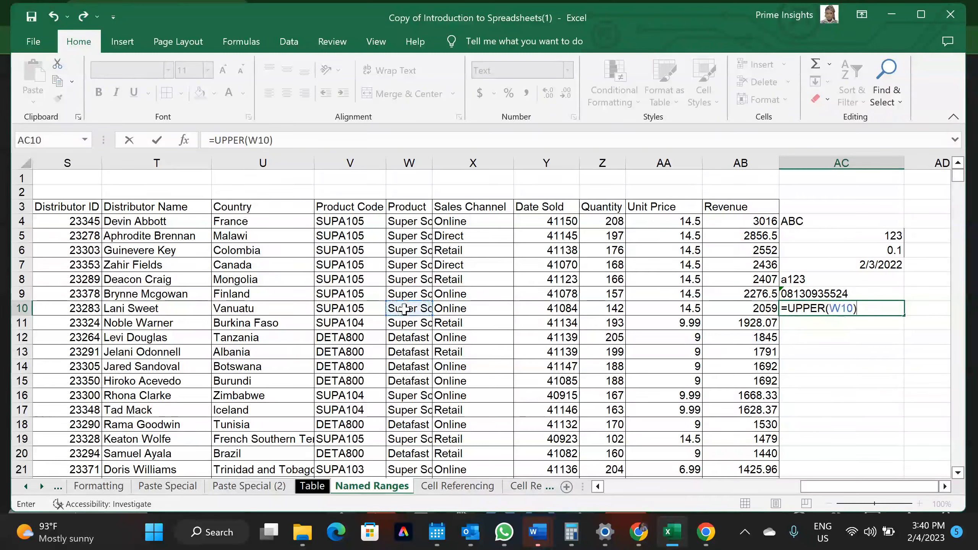
{"action": "key", "text": "Return"}
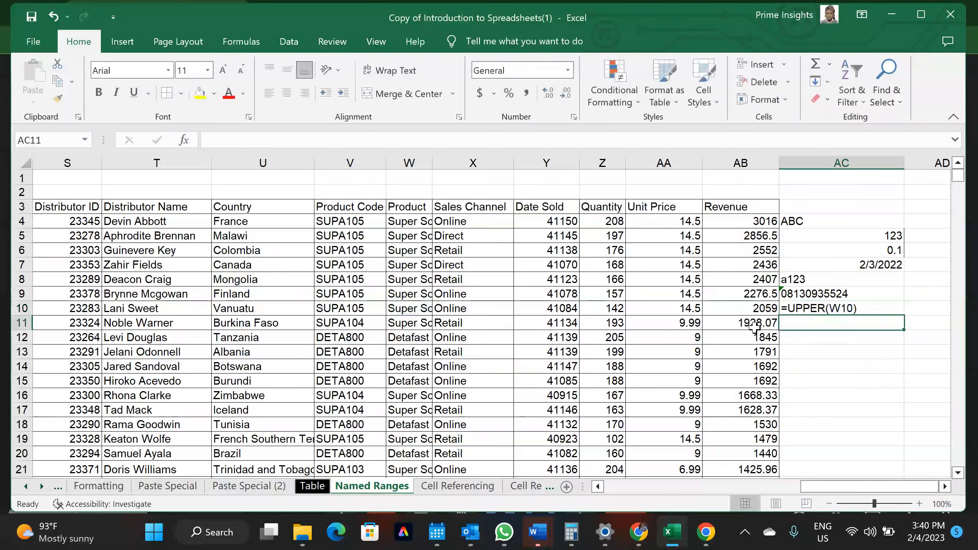
Set AC10's number format back to General
{"action": "left_click", "coordinate": [811, 306]}
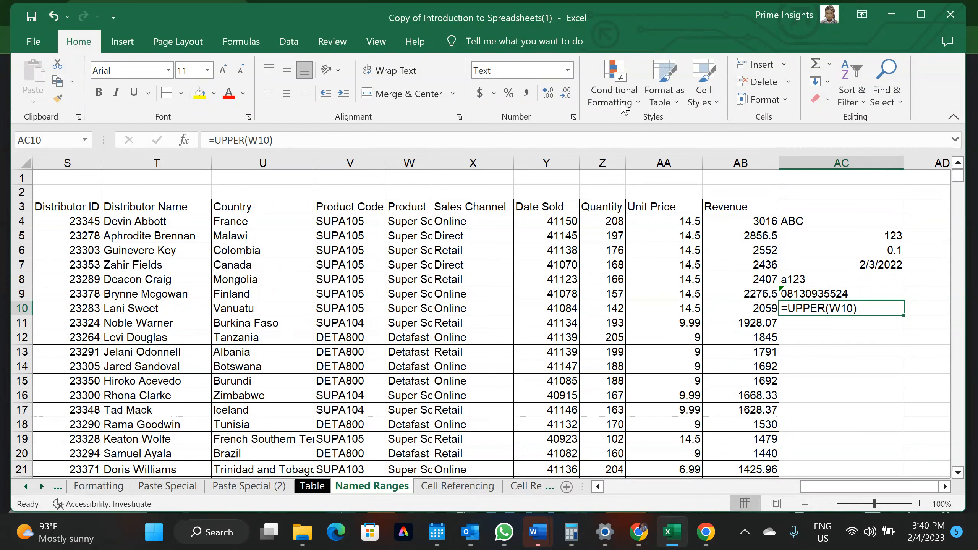
{"action": "left_click", "coordinate": [573, 70]}
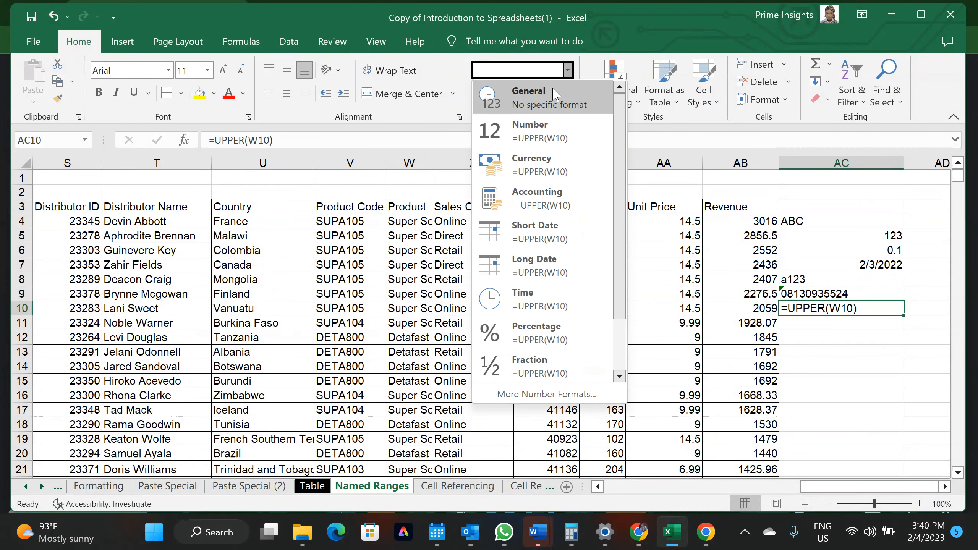
{"action": "left_click", "coordinate": [554, 93]}
{"action": "left_click", "coordinate": [568, 70]}
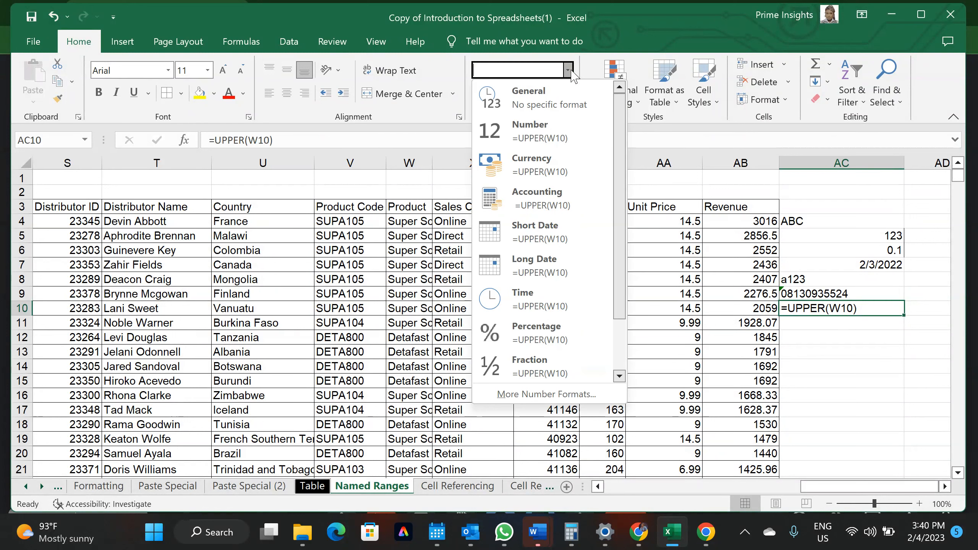
{"action": "left_click", "coordinate": [544, 93]}
{"action": "key", "text": "Return"}
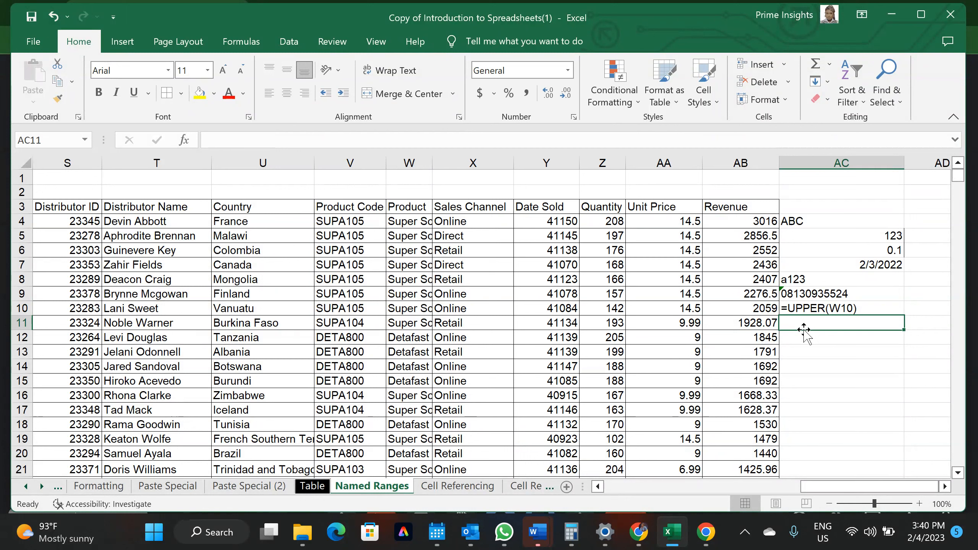
Re-enter AC10 as =(UPPER(W10)) so it shows SUPER SOFT BULK - 2 LITRES
{"action": "left_click", "coordinate": [810, 310]}
{"action": "key", "text": "Delete"}
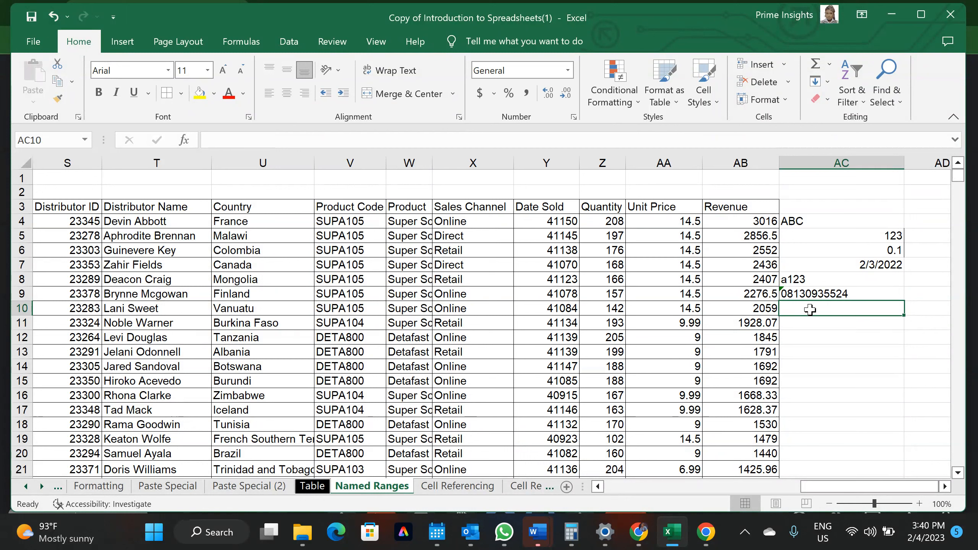
{"action": "type", "text": "="}
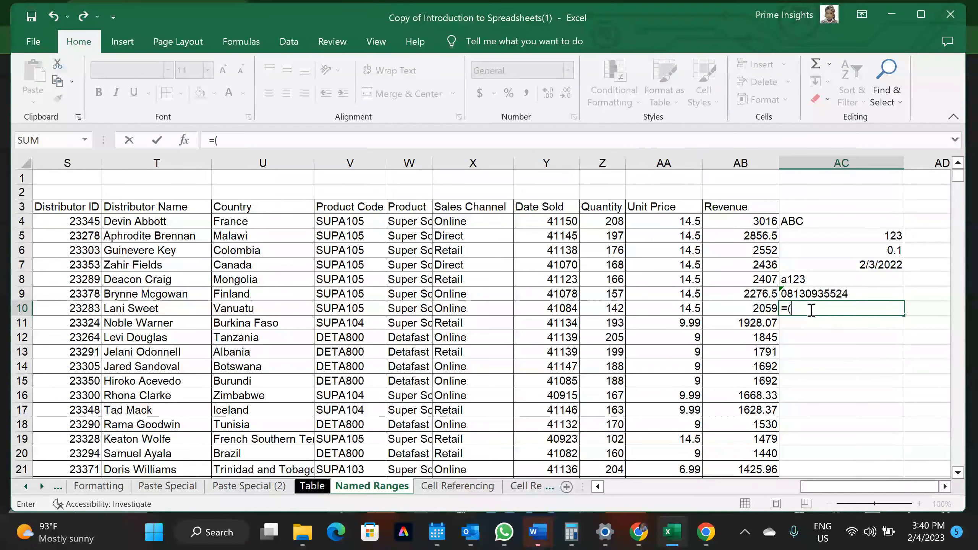
{"action": "type", "text": "(UPP"}
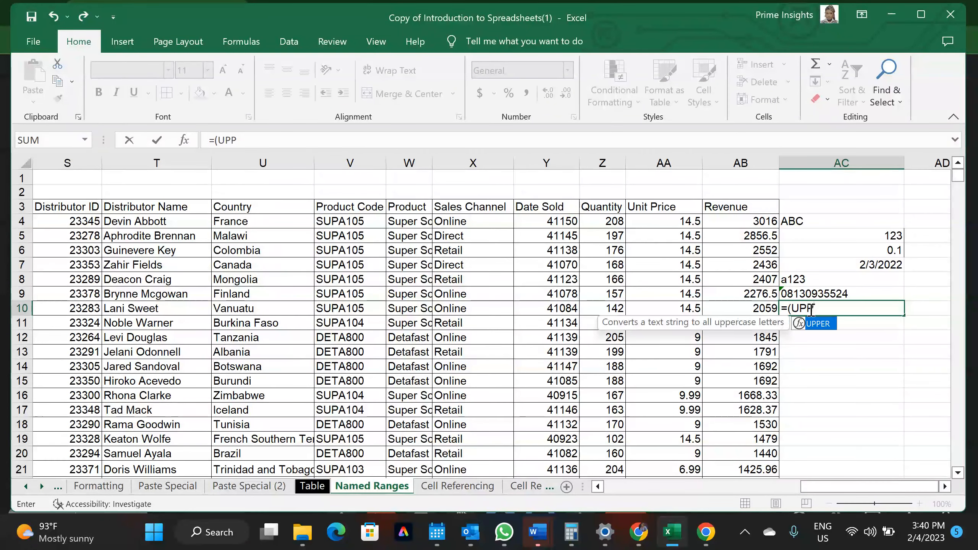
{"action": "key", "text": "Tab"}
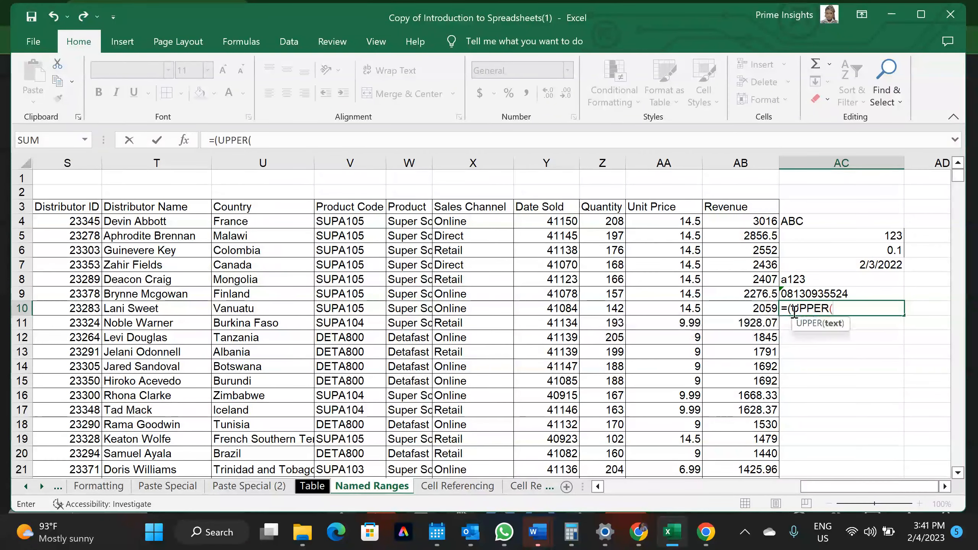
{"action": "key", "text": "Left"}
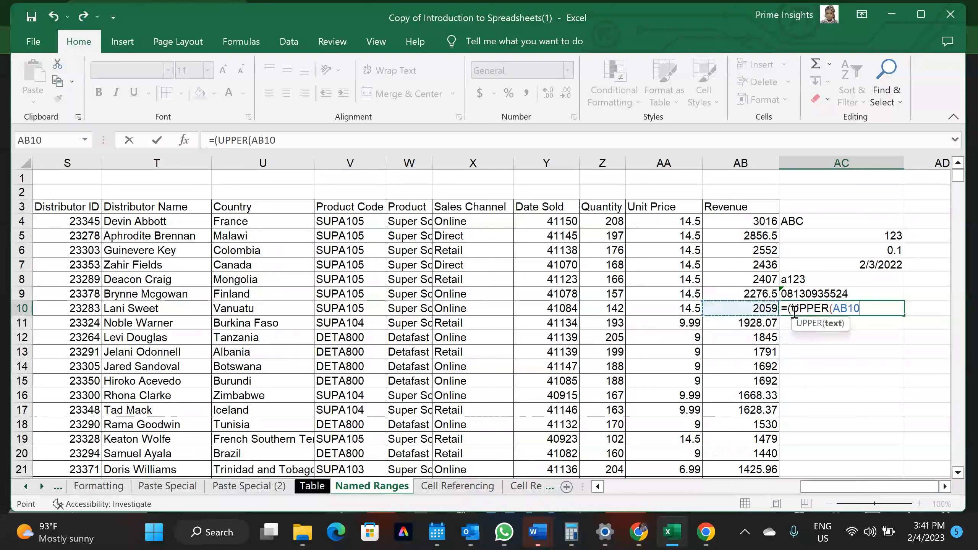
{"action": "key", "text": "Left"}
{"action": "key", "text": "Left"}
{"action": "key", "text": "Left"}
{"action": "key", "text": "Left"}
{"action": "key", "text": "Left"}
{"action": "key", "text": "Left"}
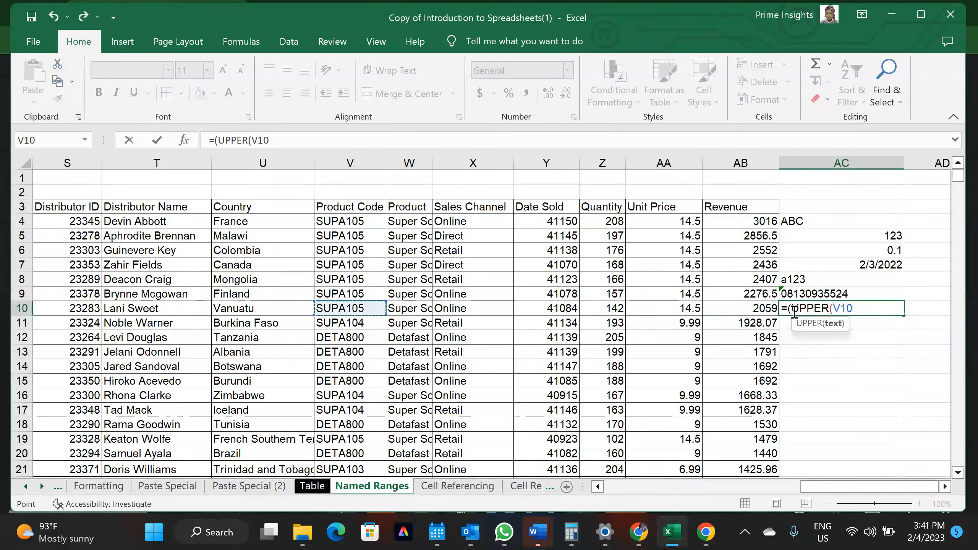
{"action": "left_click", "coordinate": [426, 310]}
{"action": "type", "text": "))"}
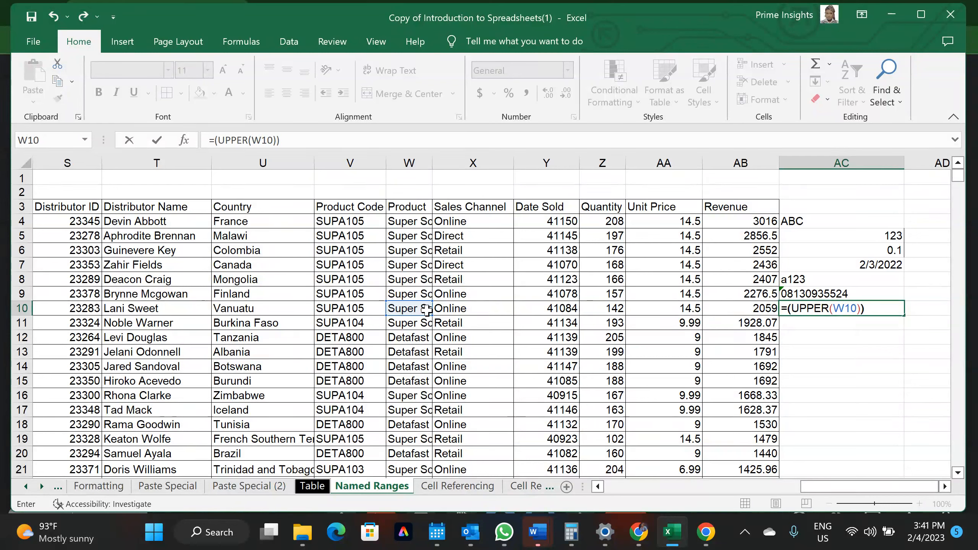
{"action": "key", "text": "Return"}
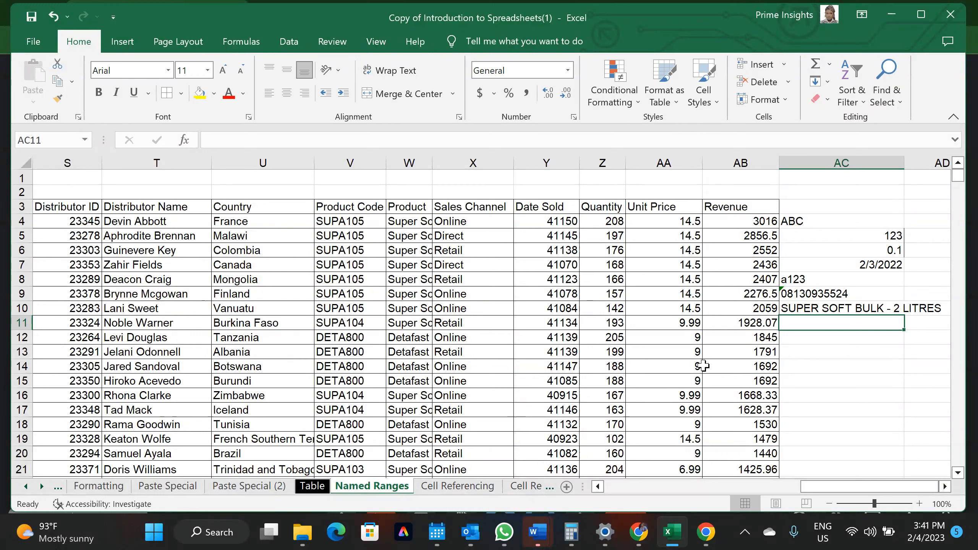
Check AC10 and AC7, then enter 01 in cell AC13
{"action": "left_click", "coordinate": [796, 305]}
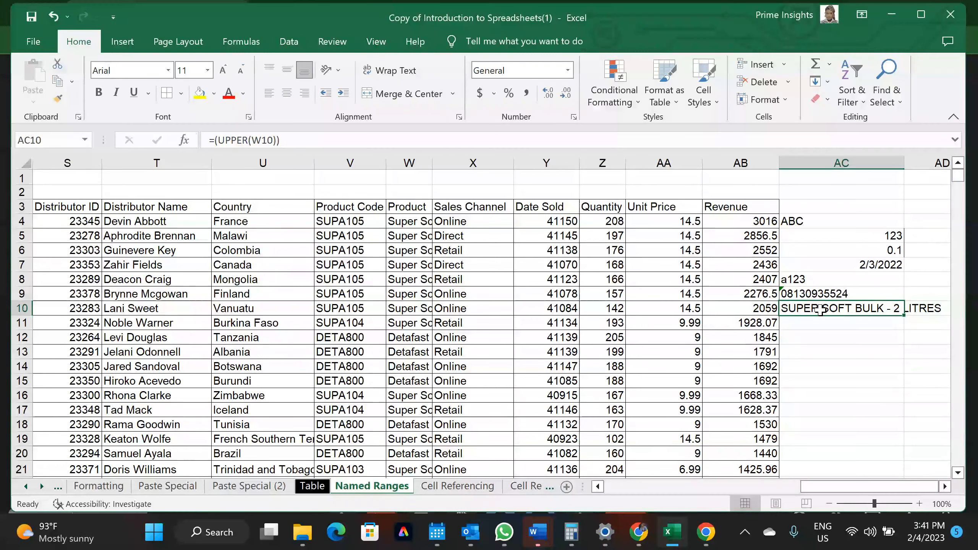
{"action": "left_click", "coordinate": [870, 263]}
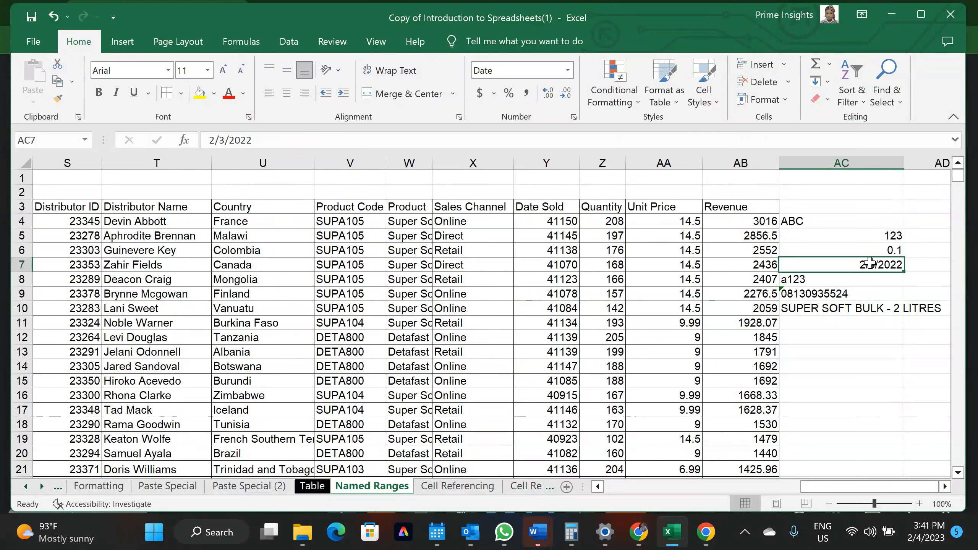
{"action": "left_click", "coordinate": [832, 348]}
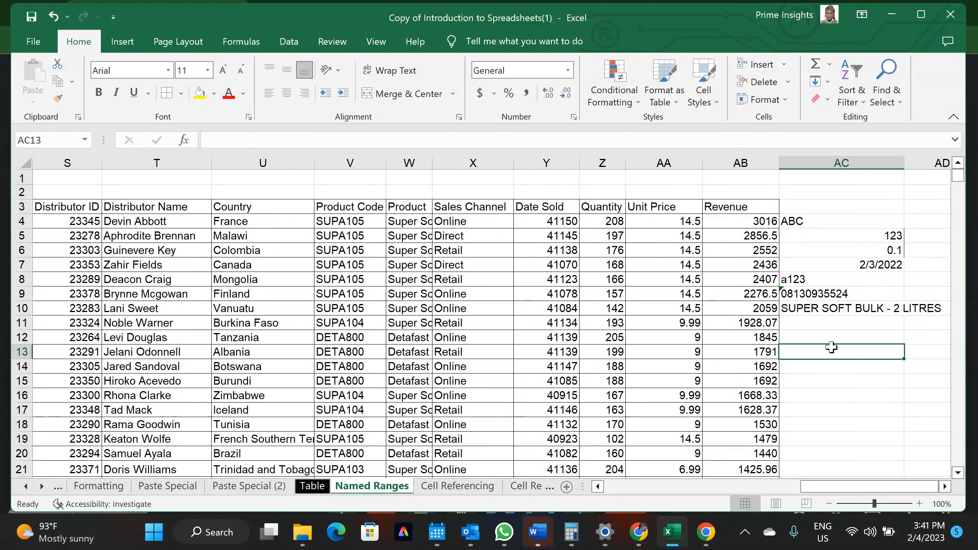
{"action": "type", "text": "01"}
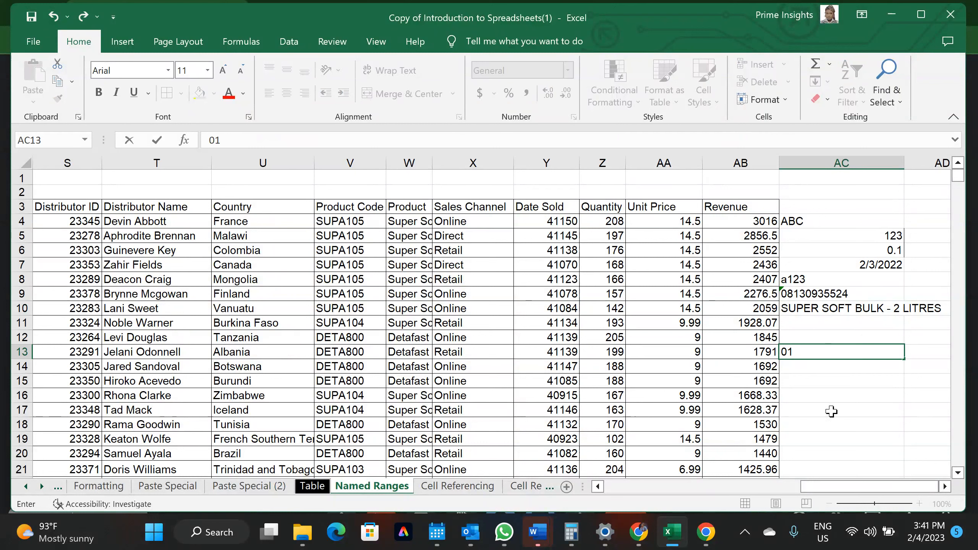
{"action": "key", "text": "Return"}
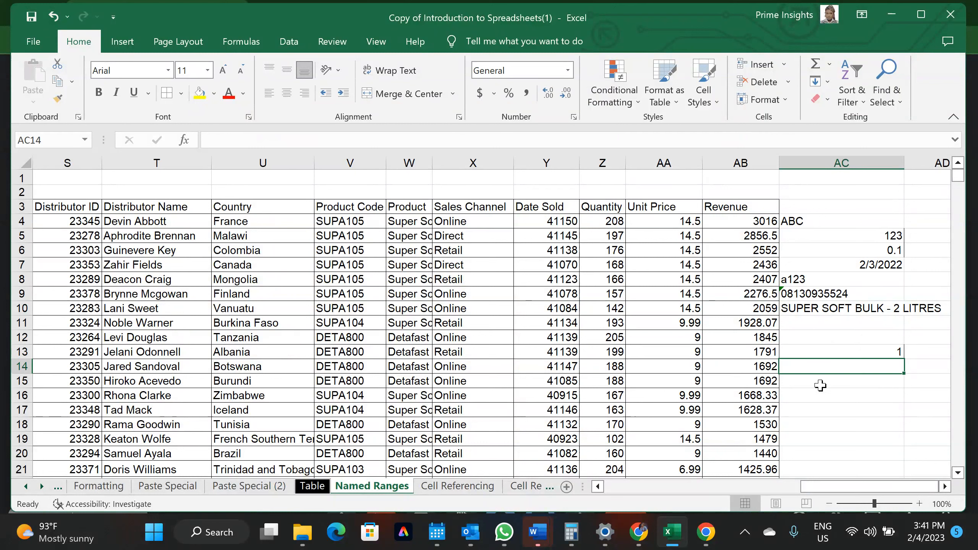
Format AC13 as Short Date, showing 1/1/1900
{"action": "left_click", "coordinate": [852, 353]}
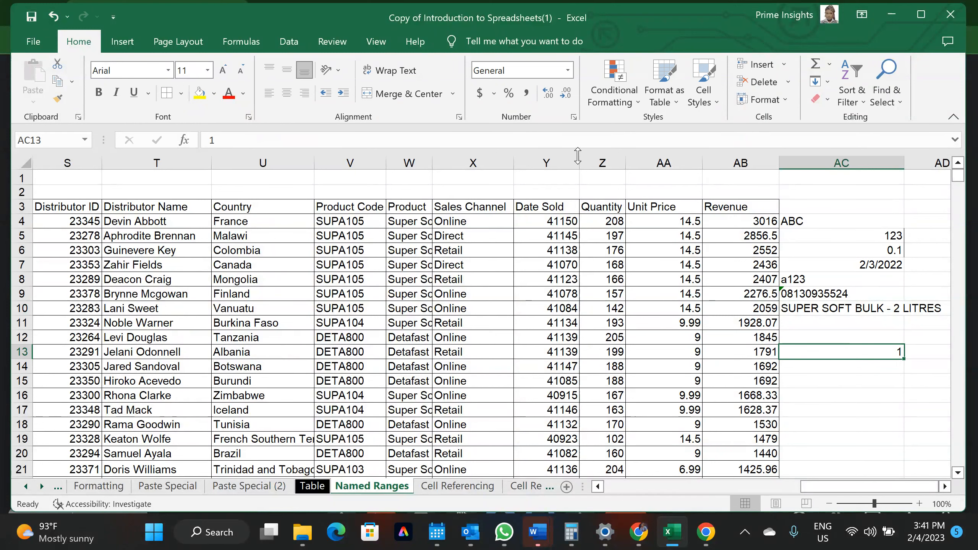
{"action": "left_click", "coordinate": [568, 71]}
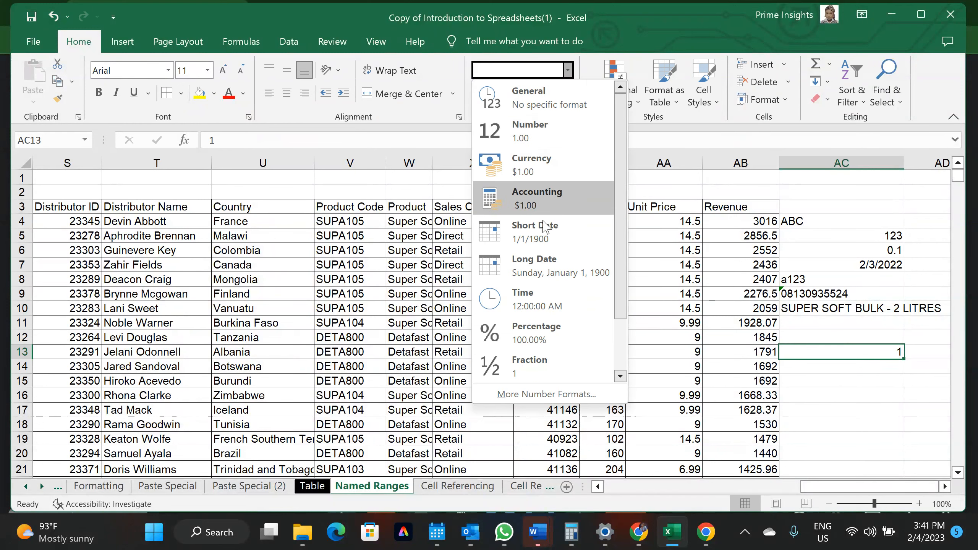
{"action": "left_click", "coordinate": [544, 232]}
{"action": "key", "text": "Return"}
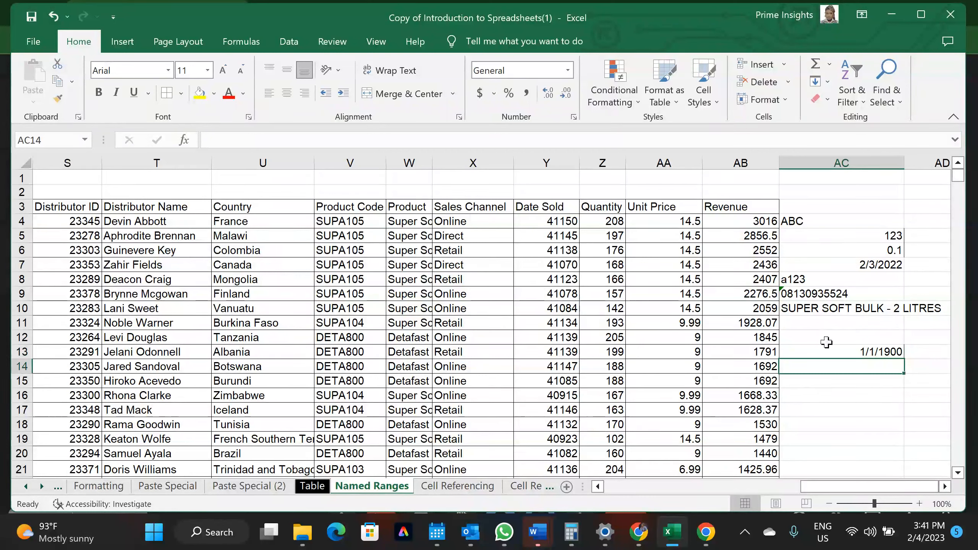
Switch AC13 to Number format so it shows 1.00
{"action": "left_click", "coordinate": [839, 341]}
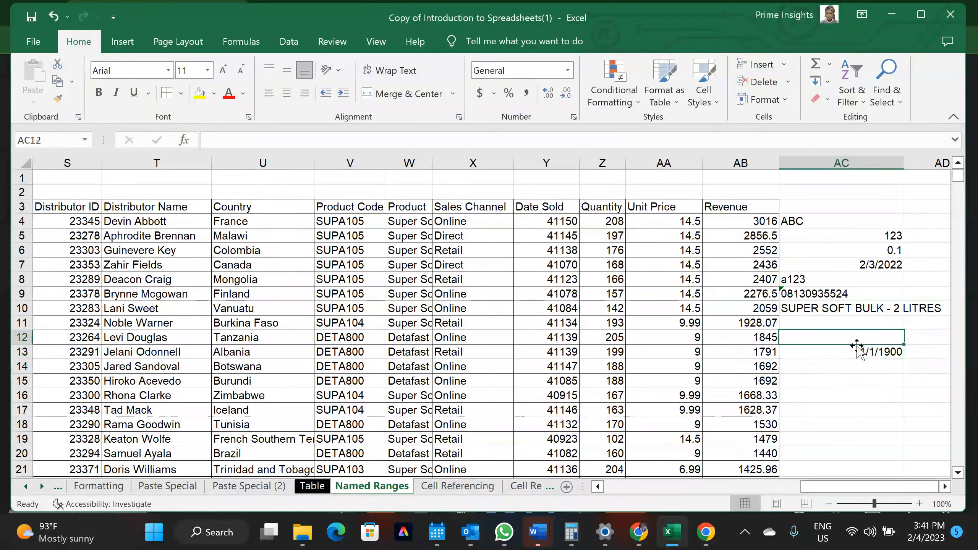
{"action": "left_click", "coordinate": [853, 353]}
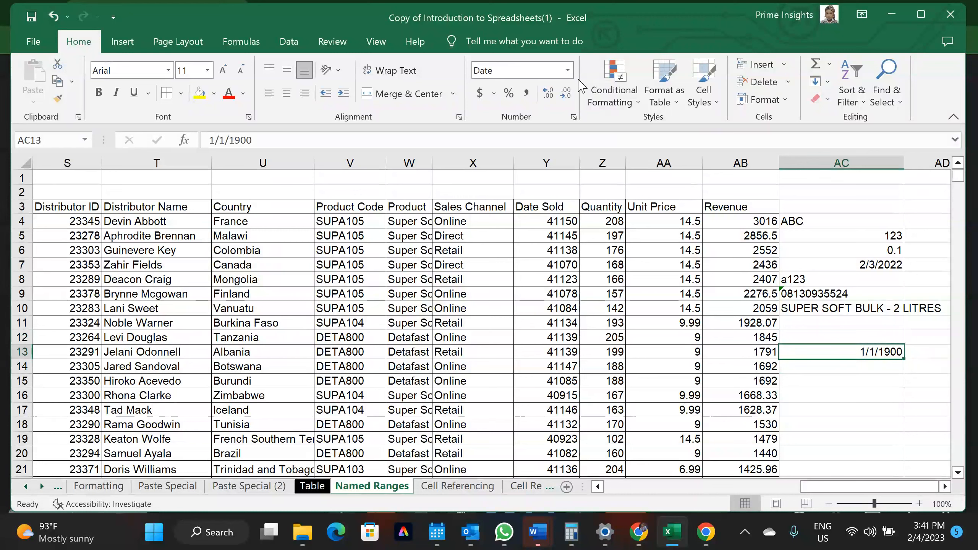
{"action": "left_click", "coordinate": [568, 70]}
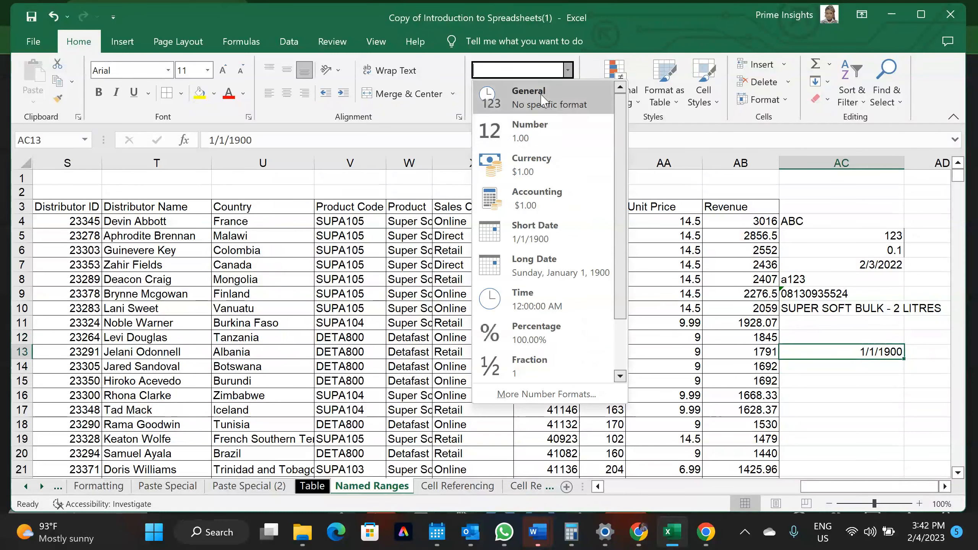
{"action": "left_click", "coordinate": [540, 129]}
{"action": "key", "text": "Return"}
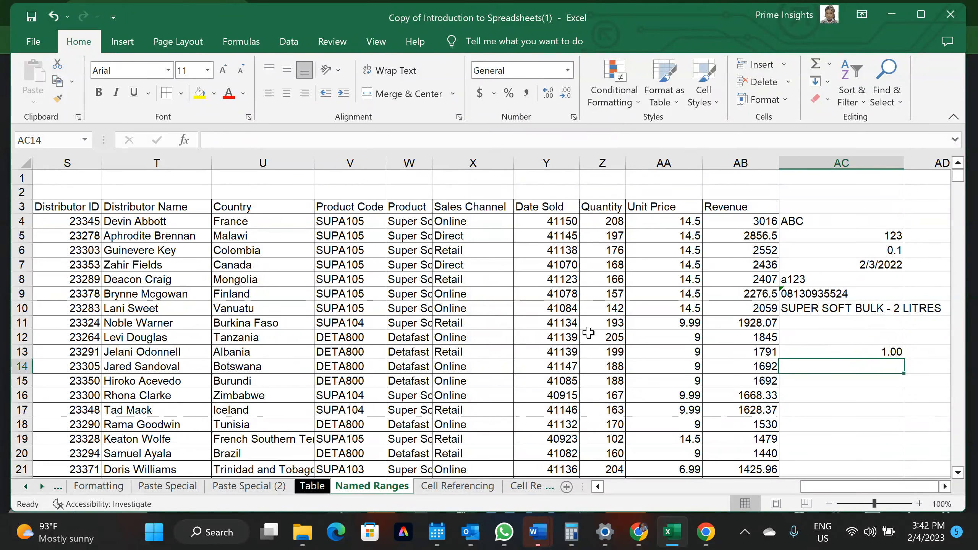
{"action": "scroll", "coordinate": [588, 332], "scroll_direction": "left", "scroll_amount": 3}
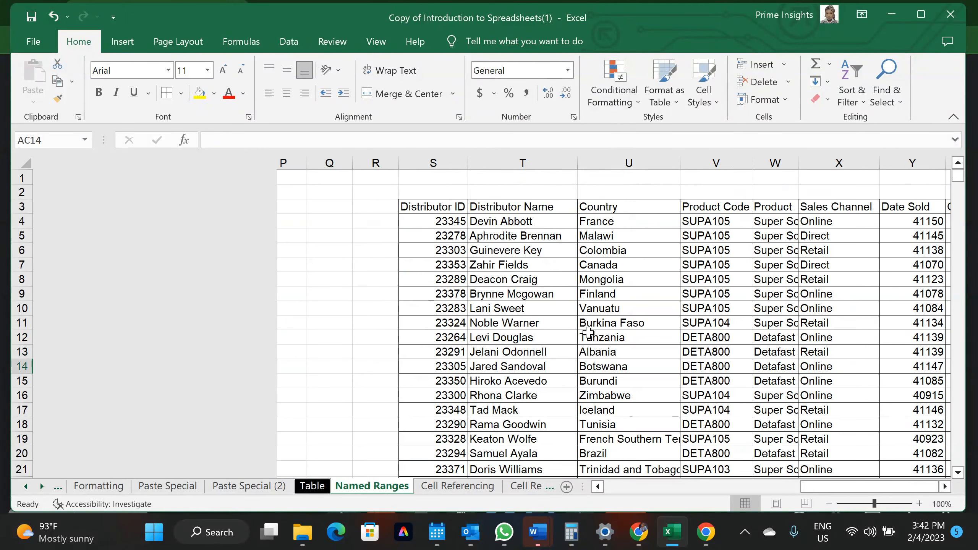
Select the Date Sold serial values from Y4 down to Y110
{"action": "scroll", "coordinate": [419, 310], "scroll_direction": "left", "scroll_amount": 3}
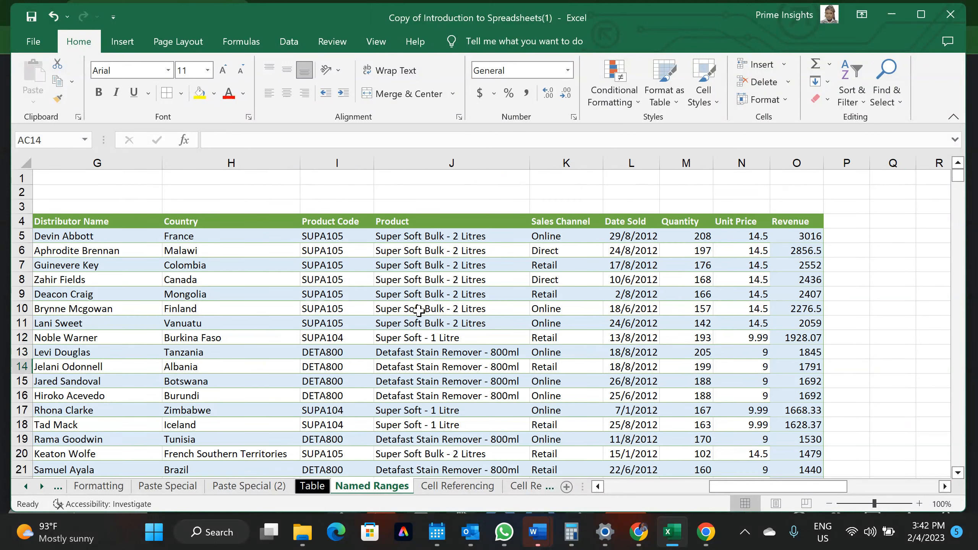
{"action": "scroll", "coordinate": [381, 335], "scroll_direction": "right", "scroll_amount": 2}
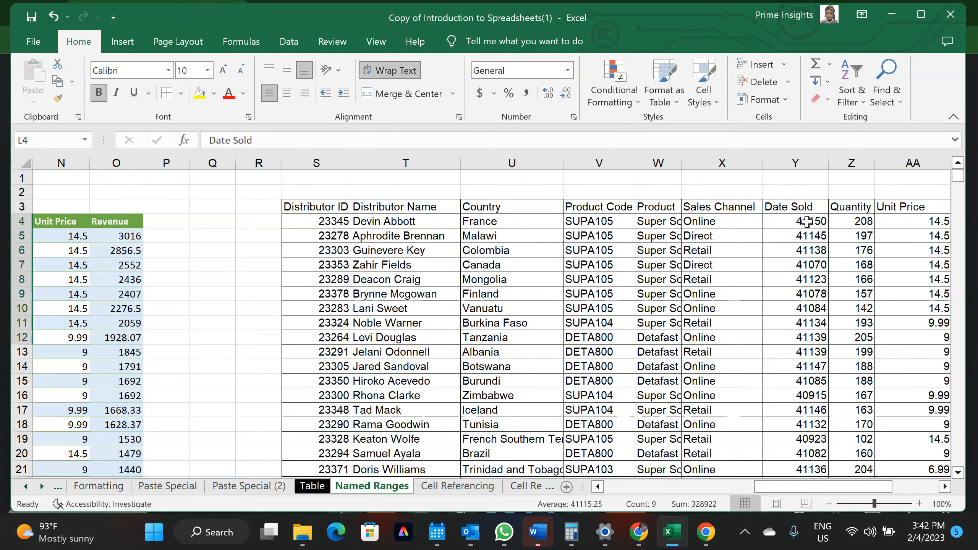
{"action": "left_click_drag", "start_coordinate": [807, 221], "coordinate": [799, 297]}
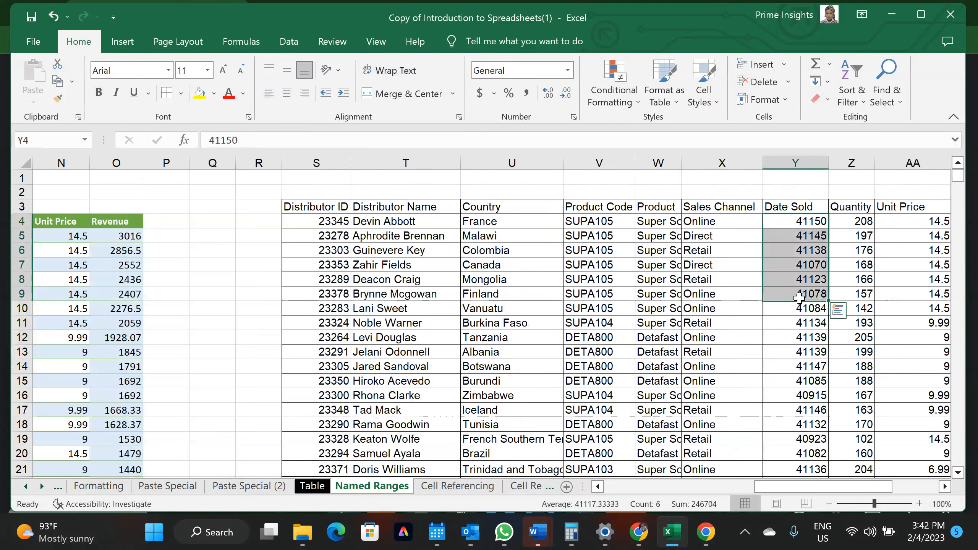
{"action": "left_click", "coordinate": [800, 163]}
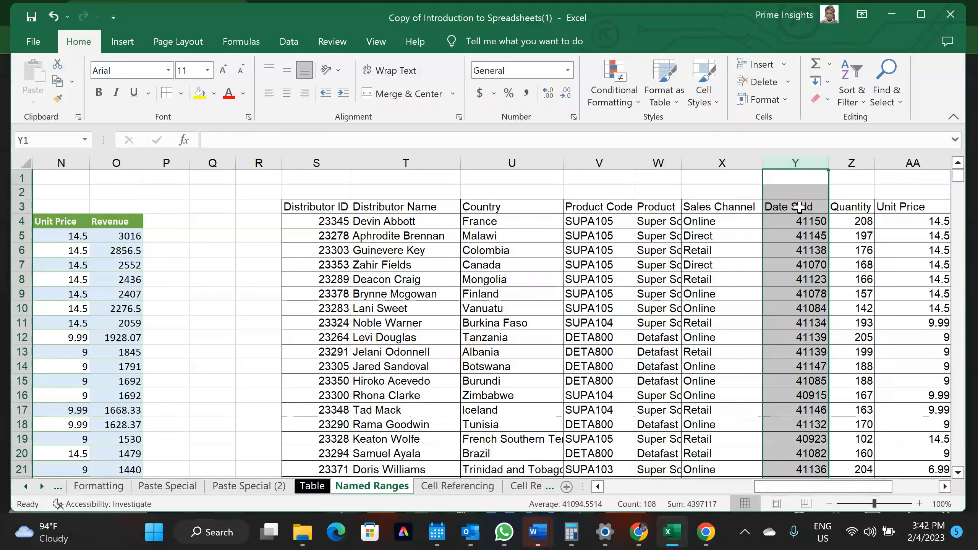
{"action": "left_click", "coordinate": [798, 221]}
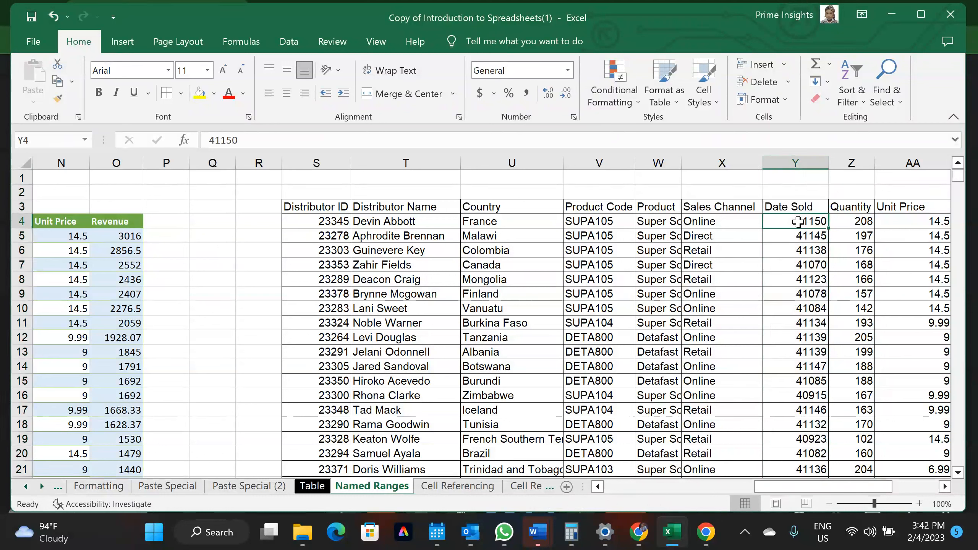
{"action": "key", "text": "ctrl+shift+Down"}
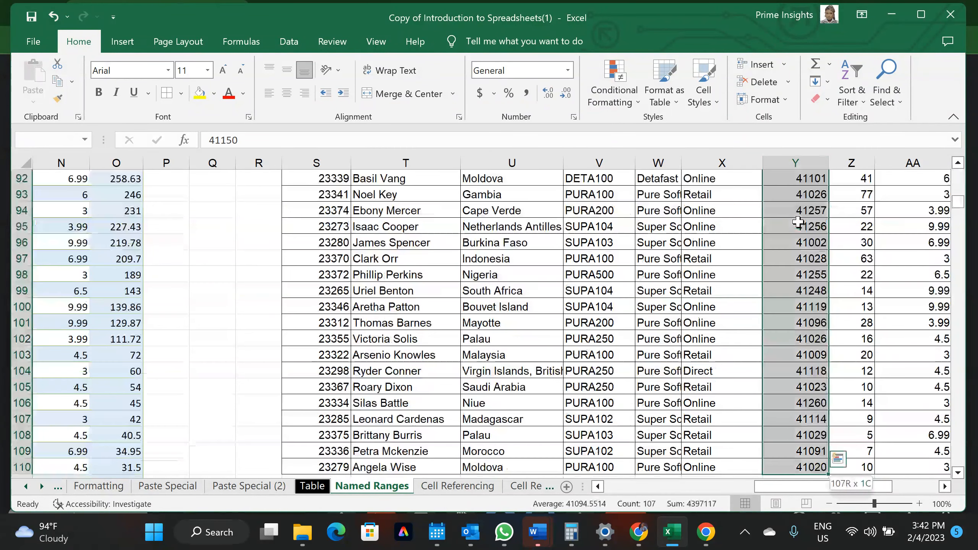
{"action": "scroll", "coordinate": [770, 339], "scroll_direction": "up", "scroll_amount": 20}
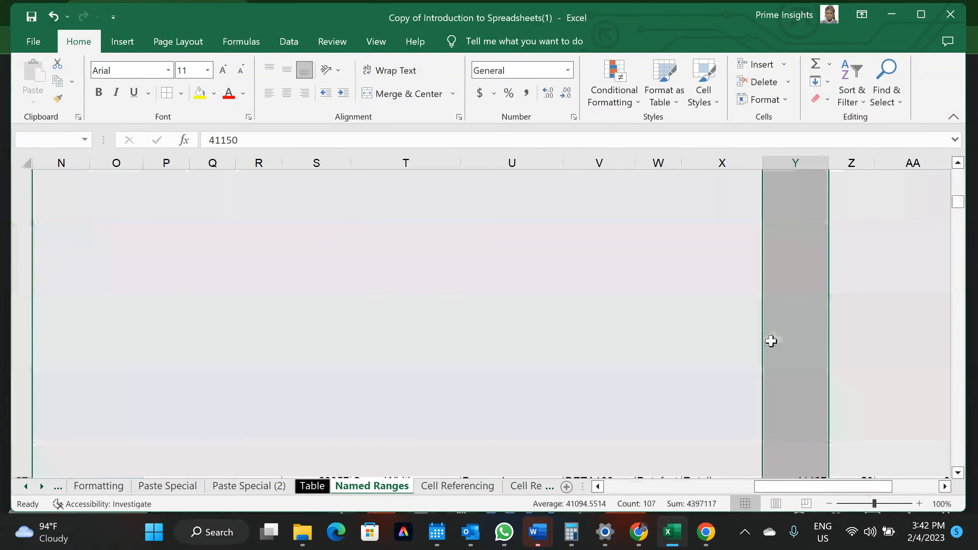
{"action": "scroll", "coordinate": [770, 340], "scroll_direction": "up", "scroll_amount": 1}
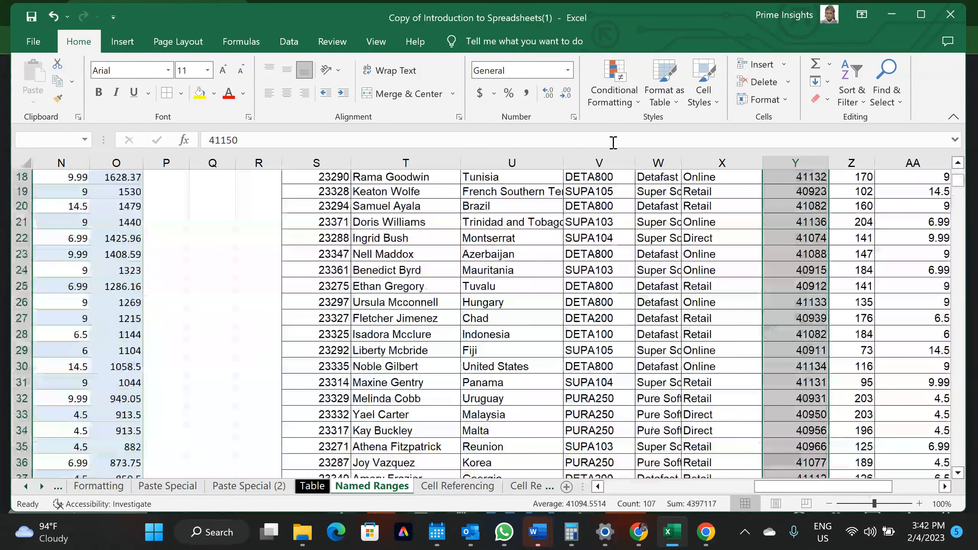
{"action": "left_click", "coordinate": [567, 72]}
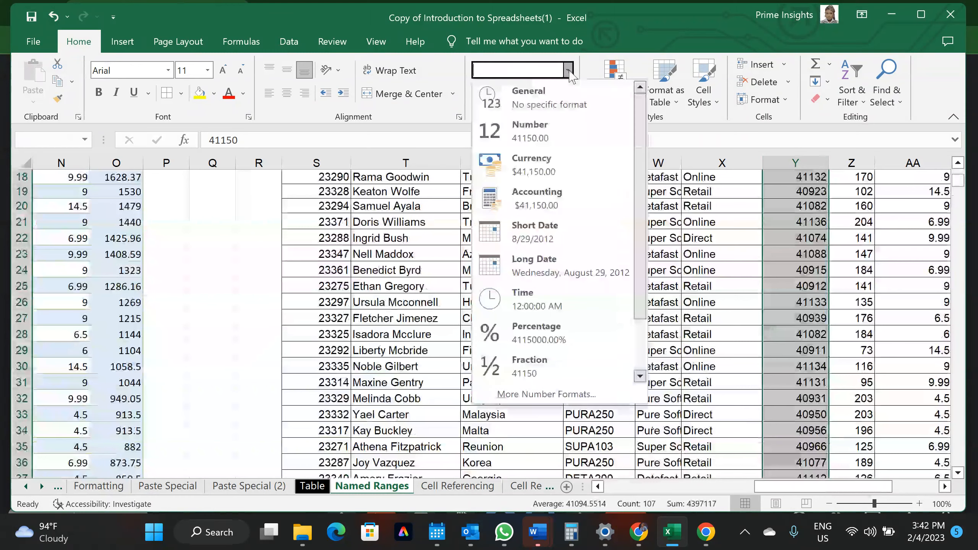
Apply Short Date to Y4:Y110 and compare with the original table's date in L5
{"action": "left_click", "coordinate": [553, 228]}
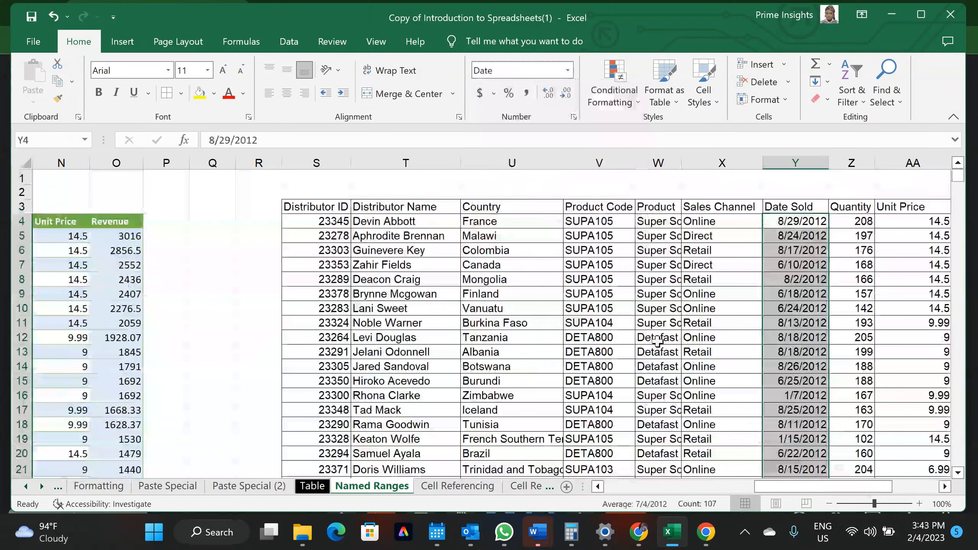
{"action": "scroll", "coordinate": [647, 338], "scroll_direction": "left", "scroll_amount": 3}
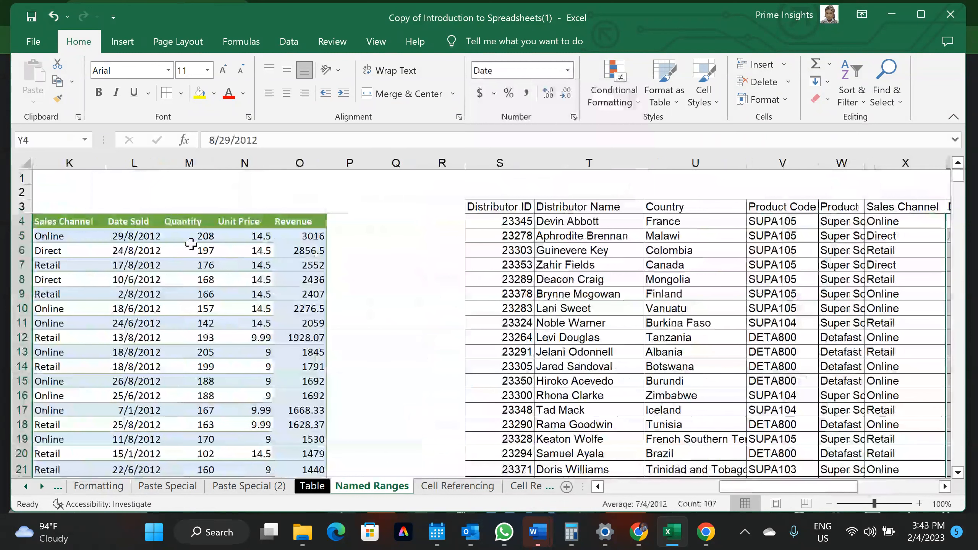
{"action": "left_click", "coordinate": [155, 247]}
{"action": "left_click", "coordinate": [149, 235]}
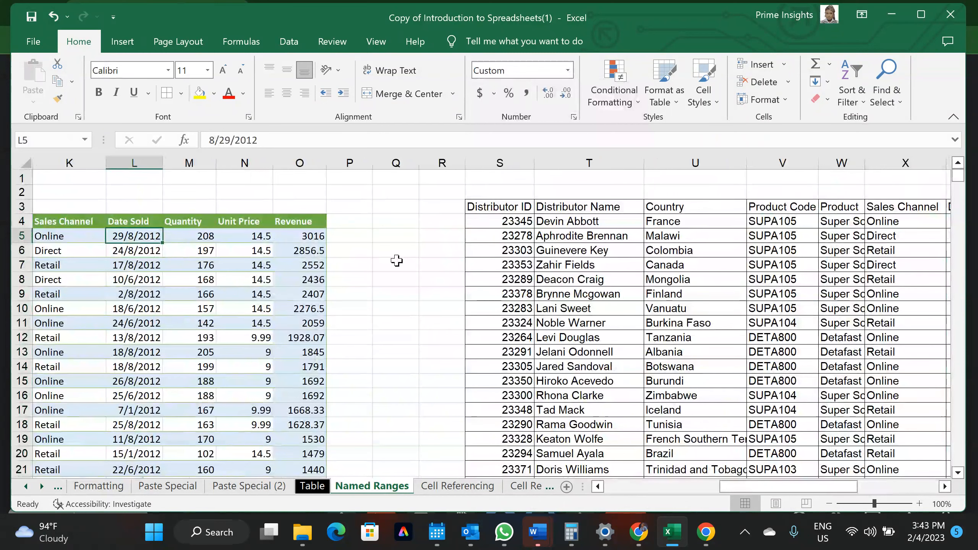
{"action": "scroll", "coordinate": [454, 305], "scroll_direction": "right", "scroll_amount": 4}
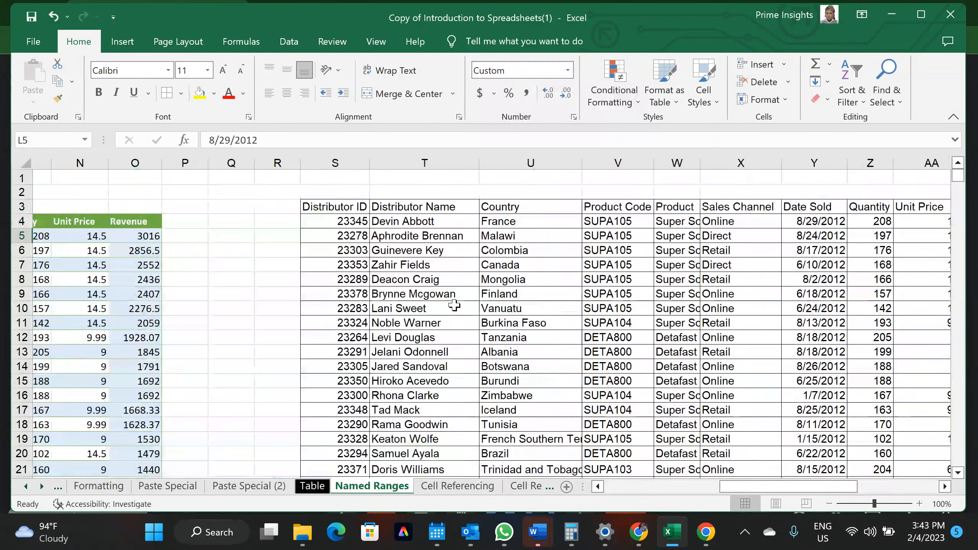
{"action": "scroll", "coordinate": [454, 305], "scroll_direction": "right", "scroll_amount": 4}
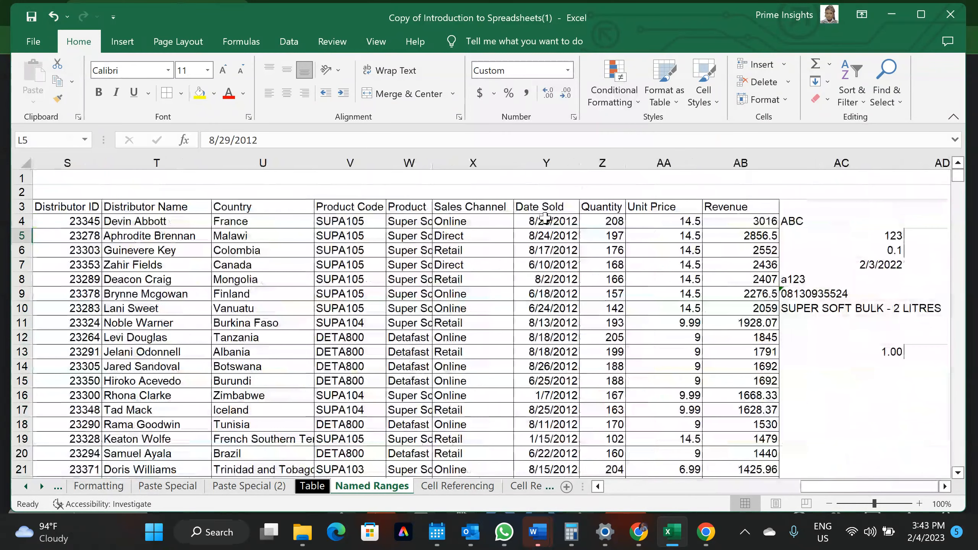
{"action": "left_click", "coordinate": [545, 219]}
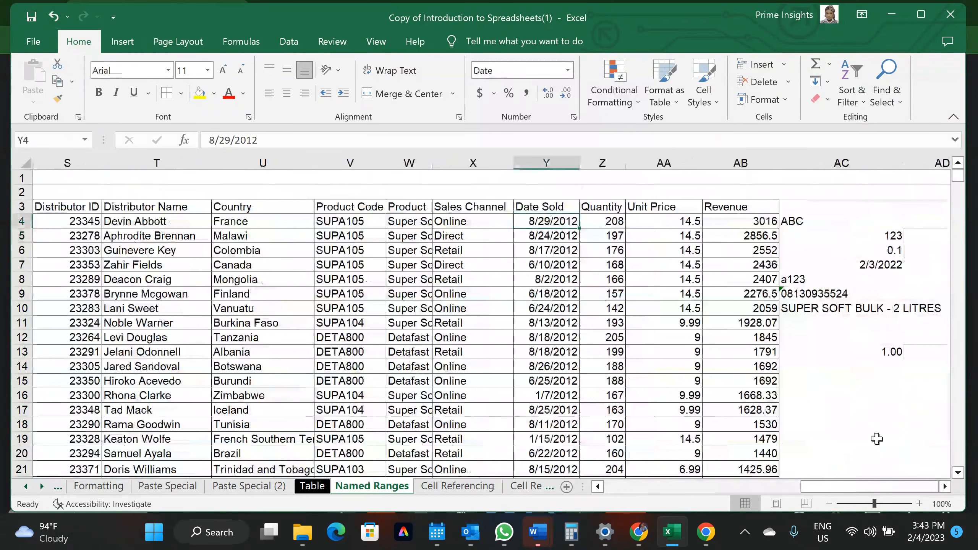
{"action": "mouse_move", "coordinate": [936, 530]}
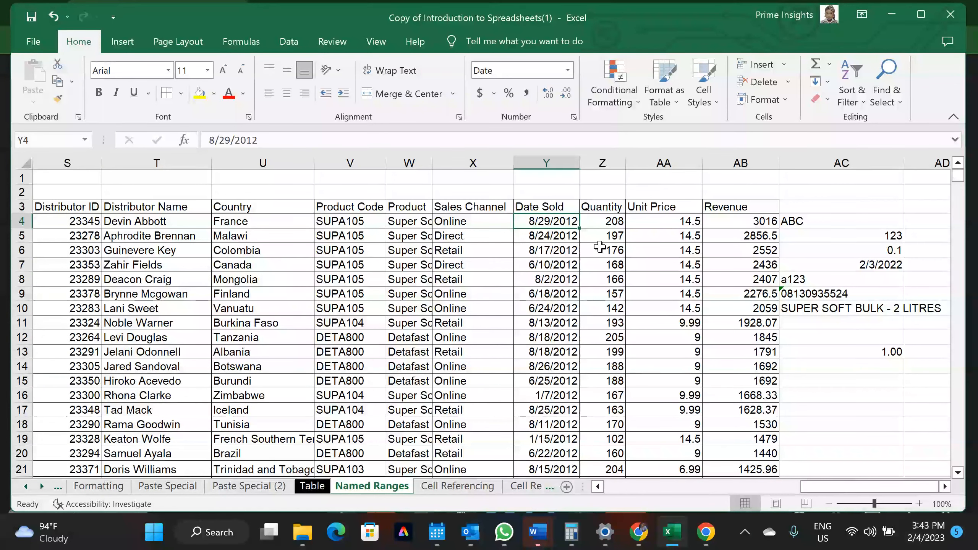
Give dates Y4:Y110 the custom d/m/yyyy format, e.g. 29/8/2012
{"action": "key", "text": "ctrl+shift+Down"}
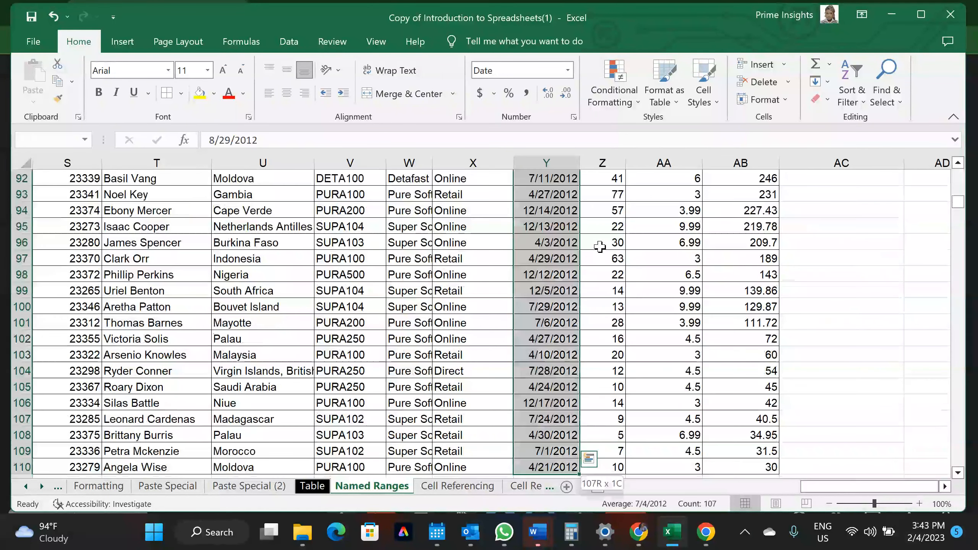
{"action": "left_click", "coordinate": [569, 70]}
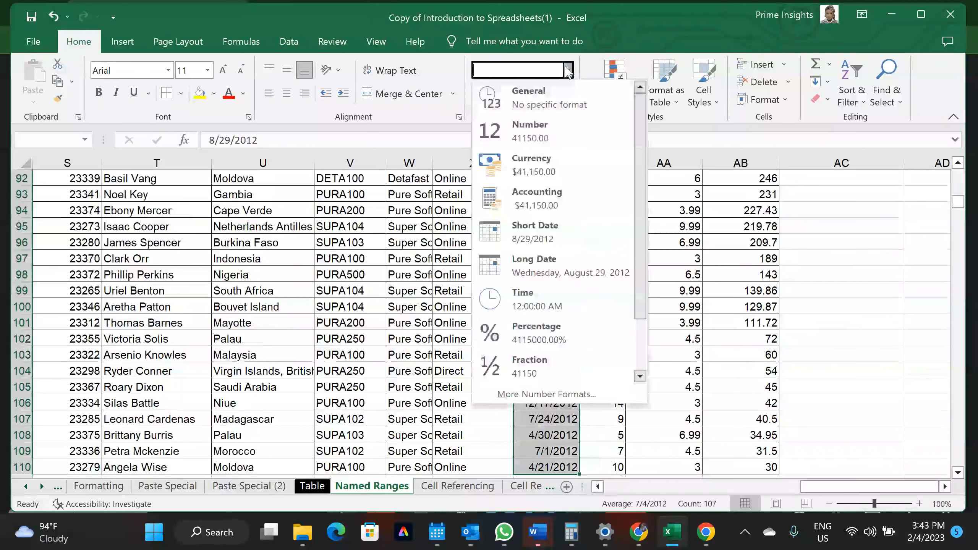
{"action": "left_click", "coordinate": [547, 394]}
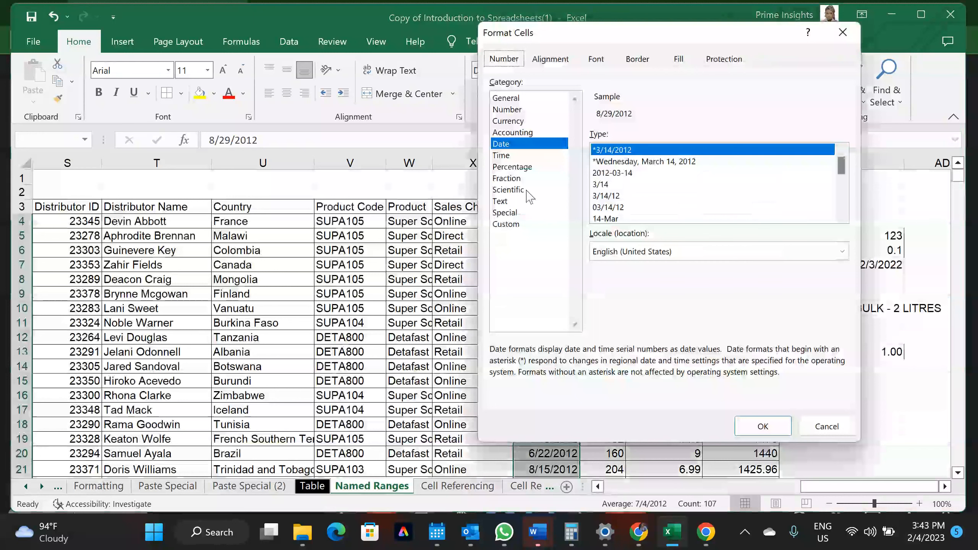
{"action": "left_click", "coordinate": [508, 225]}
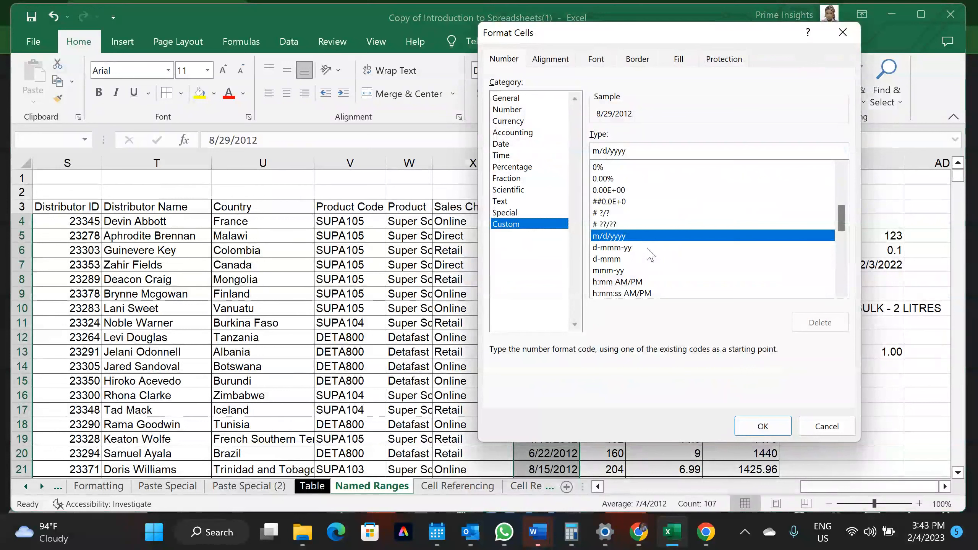
{"action": "left_click_drag", "start_coordinate": [842, 222], "coordinate": [852, 275]}
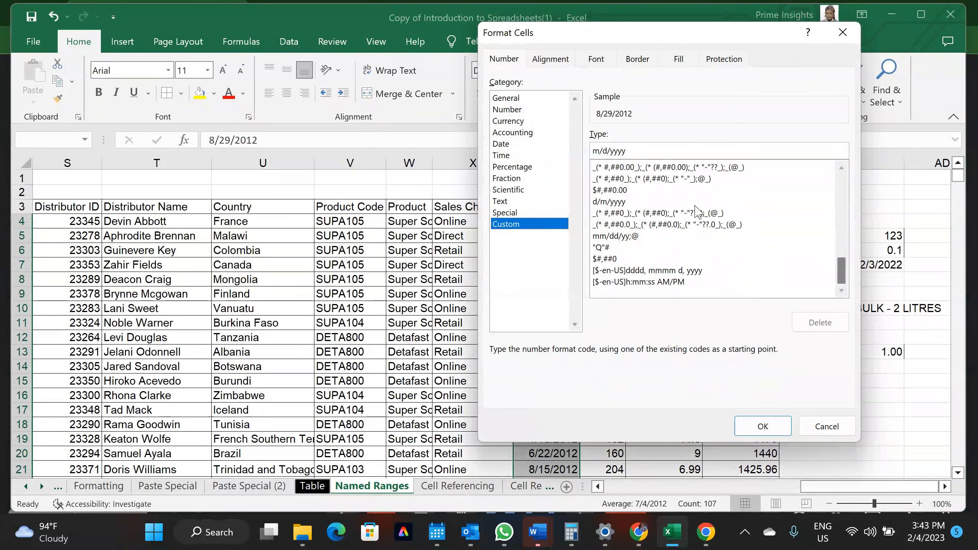
{"action": "left_click", "coordinate": [621, 202]}
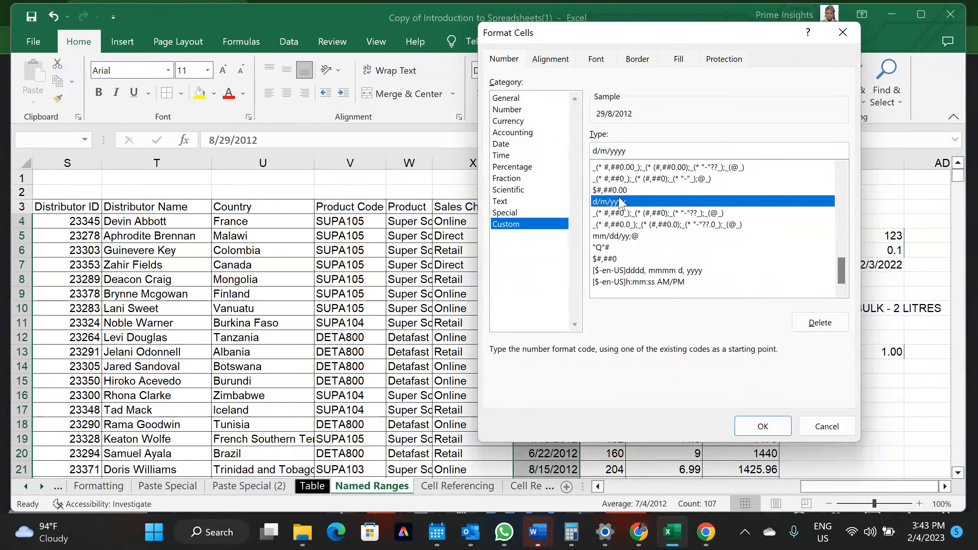
{"action": "left_click", "coordinate": [763, 427]}
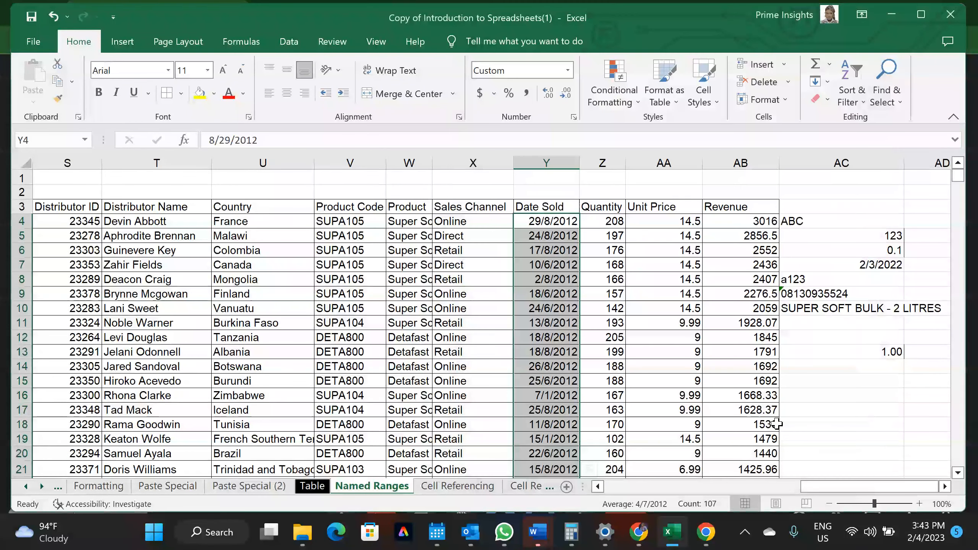
{"action": "left_click", "coordinate": [612, 236]}
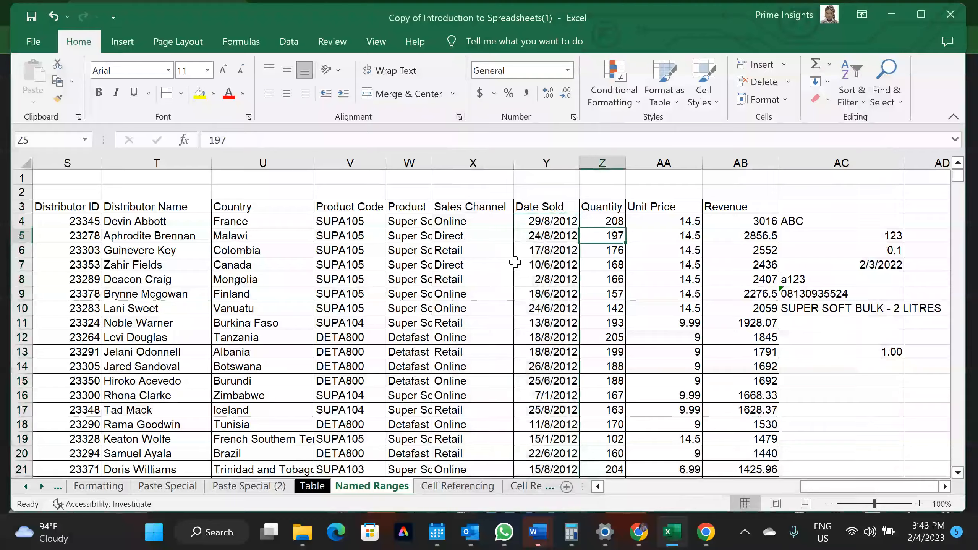
{"action": "scroll", "coordinate": [516, 262], "scroll_direction": "left", "scroll_amount": 5}
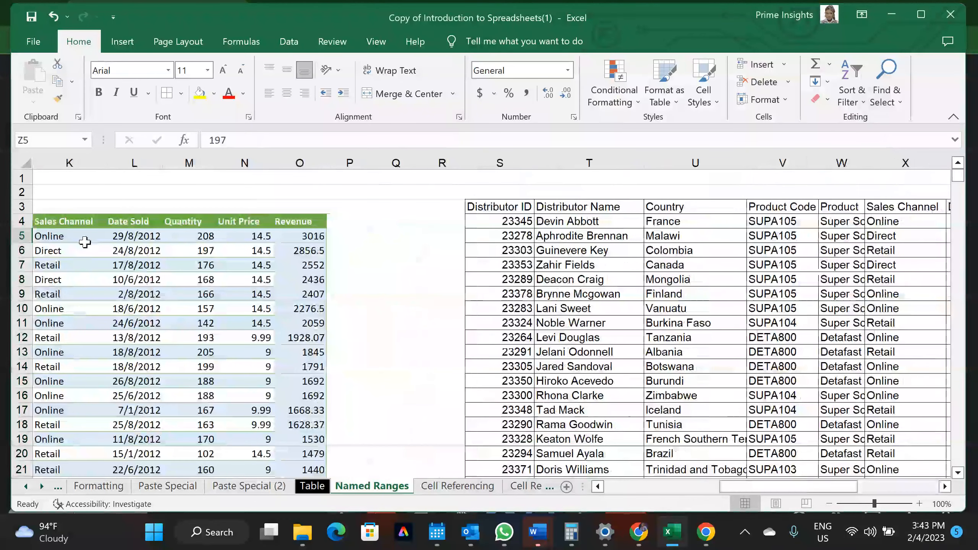
{"action": "scroll", "coordinate": [733, 266], "scroll_direction": "right", "scroll_amount": 2}
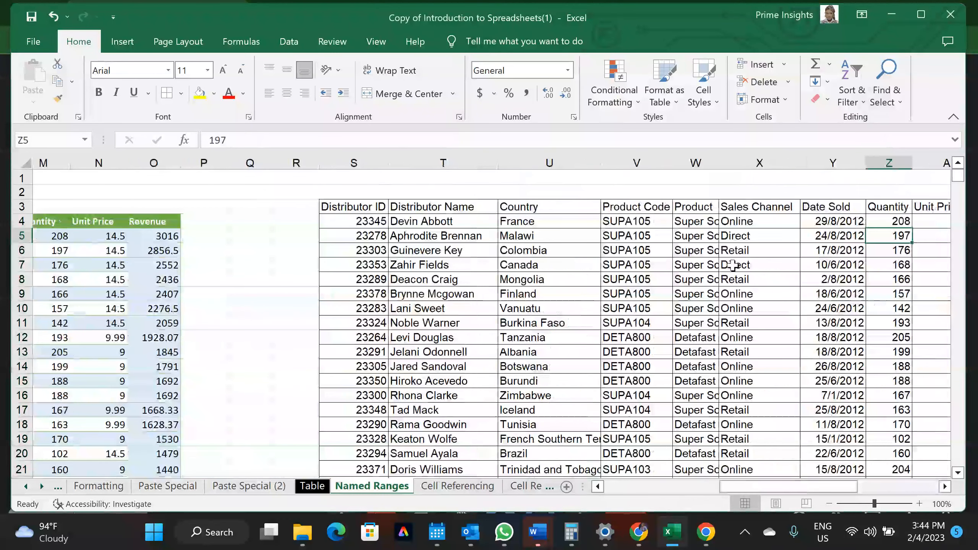
{"action": "scroll", "coordinate": [733, 266], "scroll_direction": "right", "scroll_amount": 1}
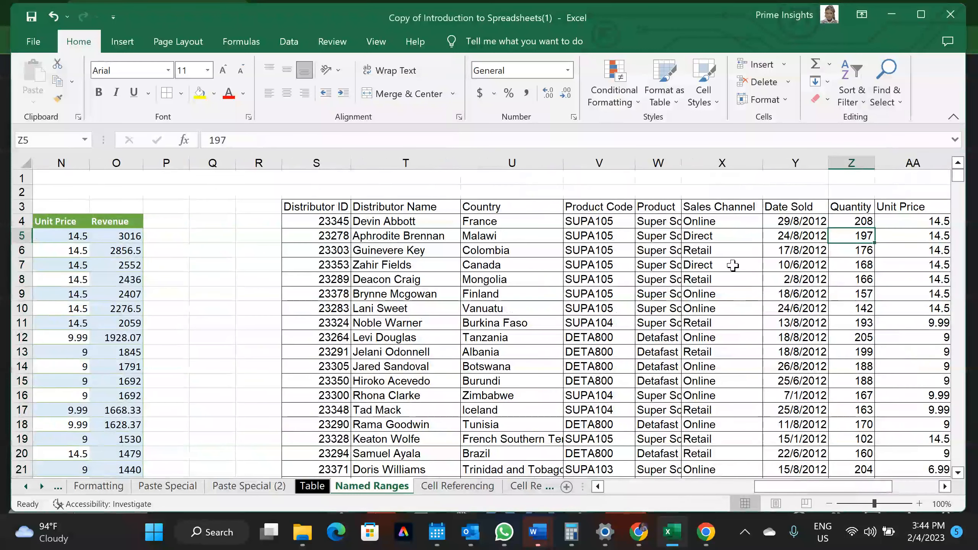
{"action": "scroll", "coordinate": [548, 360], "scroll_direction": "left", "scroll_amount": 4}
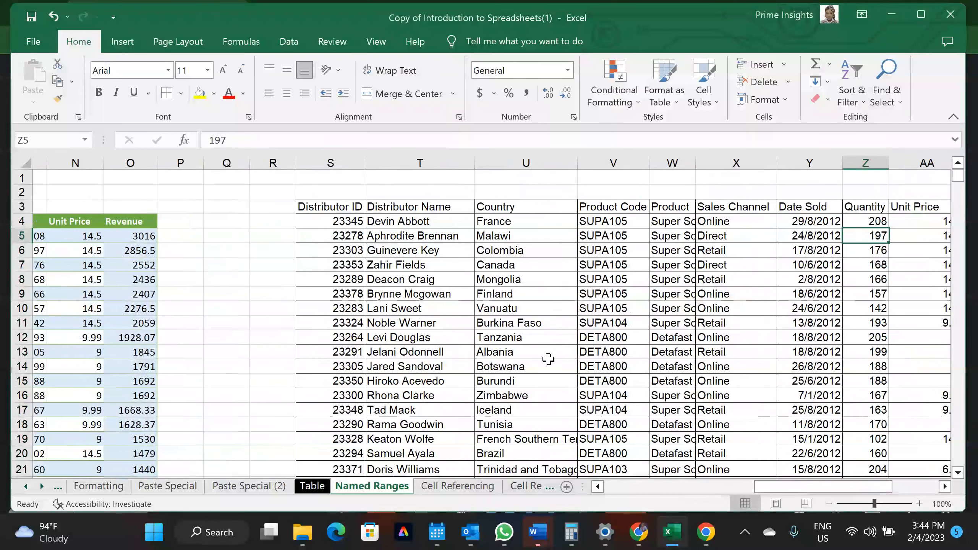
{"action": "scroll", "coordinate": [548, 360], "scroll_direction": "right", "scroll_amount": 2}
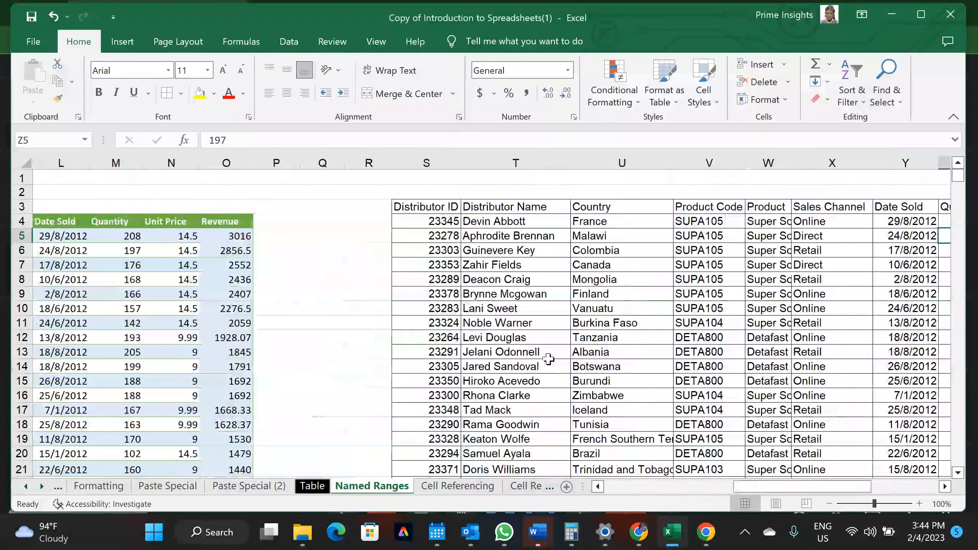
{"action": "scroll", "coordinate": [548, 359], "scroll_direction": "right", "scroll_amount": 10}
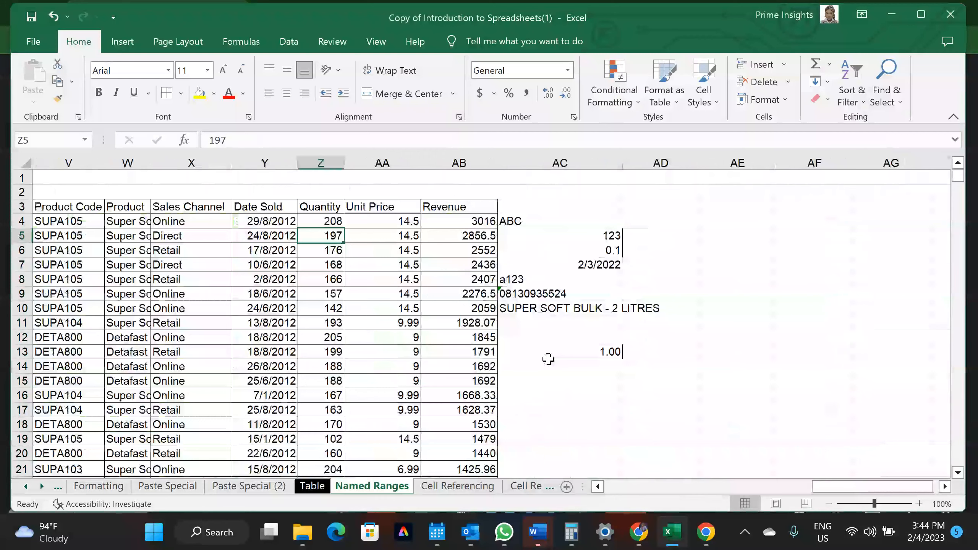
{"action": "scroll", "coordinate": [548, 359], "scroll_direction": "left", "scroll_amount": 6}
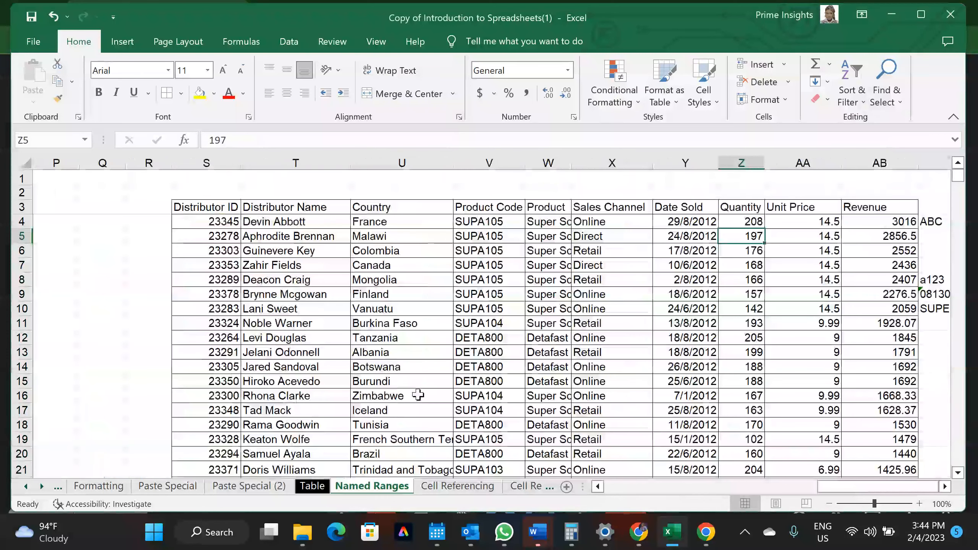
{"action": "scroll", "coordinate": [605, 324], "scroll_direction": "right", "scroll_amount": 4}
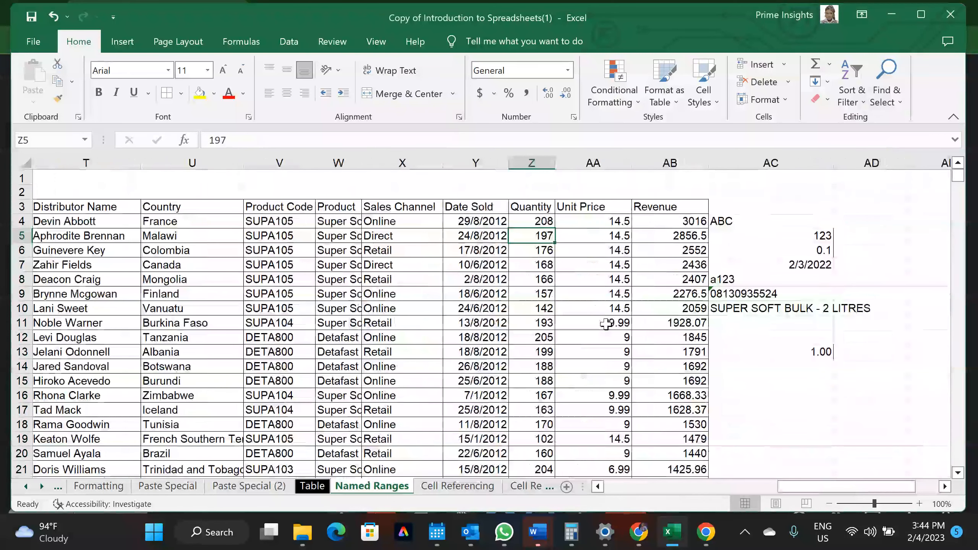
Delete the sample test values in AC3:AD13, then open the Revenue header cell AB3 for editing
{"action": "left_click_drag", "start_coordinate": [731, 207], "coordinate": [850, 353]}
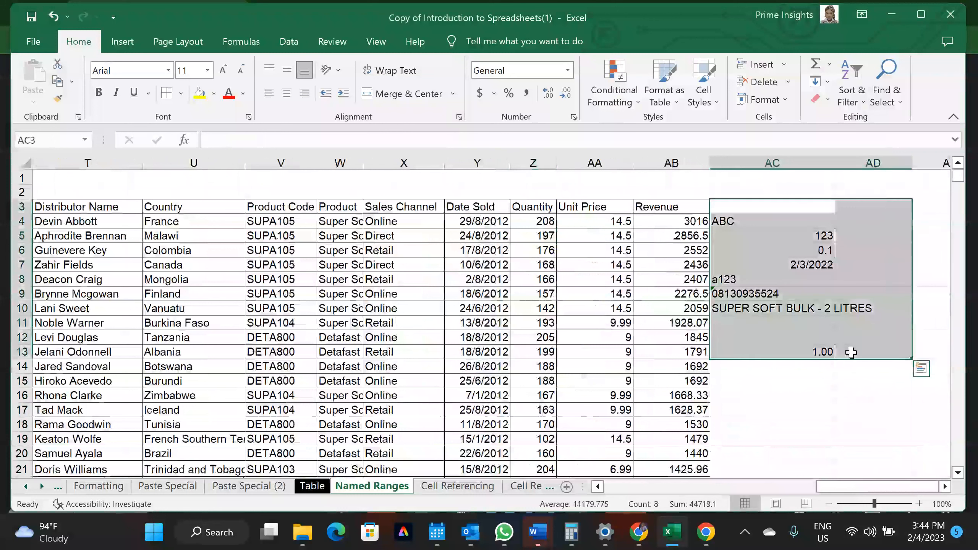
{"action": "key", "text": "Delete"}
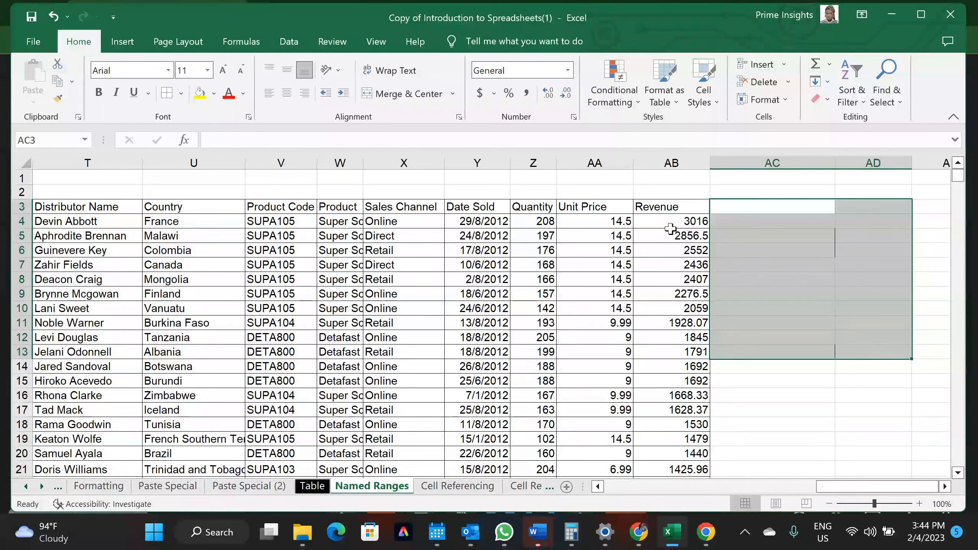
{"action": "double_click", "coordinate": [663, 207]}
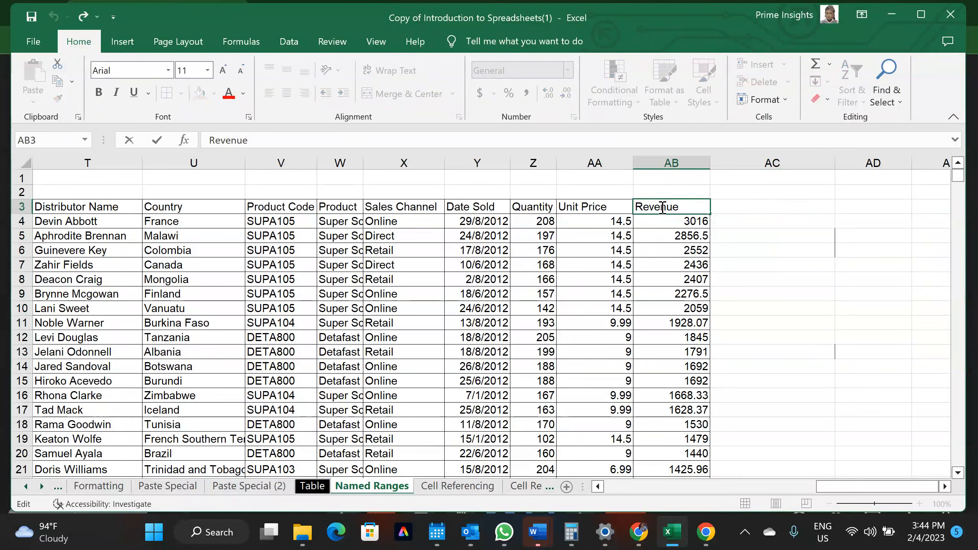
Leave the Revenue header unchanged and try dragging down column AB to select the Revenue values
{"action": "left_click", "coordinate": [658, 223]}
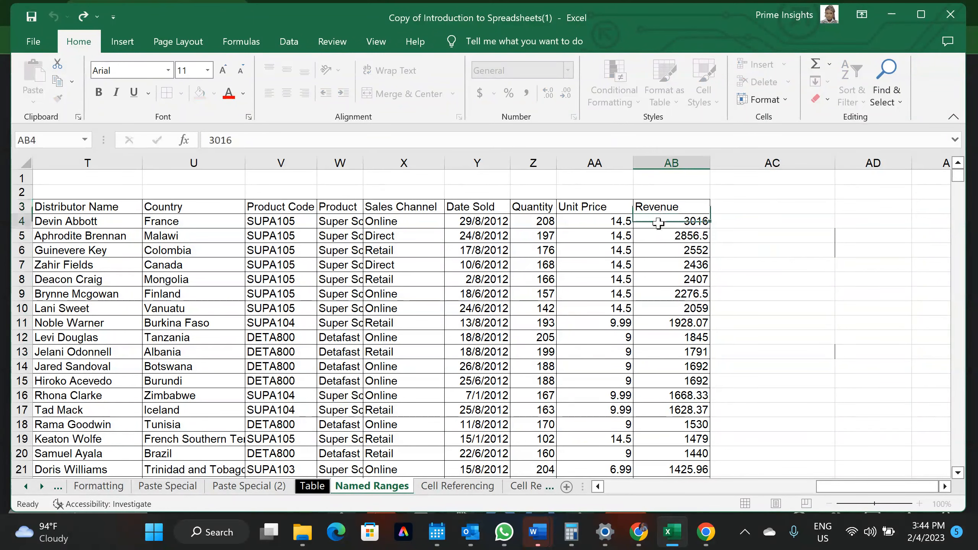
{"action": "scroll", "coordinate": [662, 446], "scroll_direction": "down", "scroll_amount": 7}
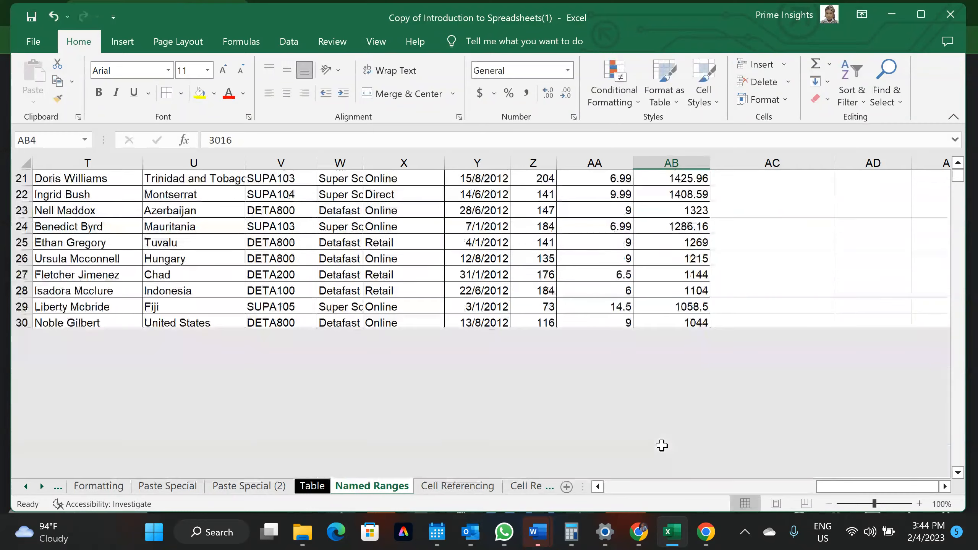
{"action": "scroll", "coordinate": [661, 446], "scroll_direction": "up", "scroll_amount": 7}
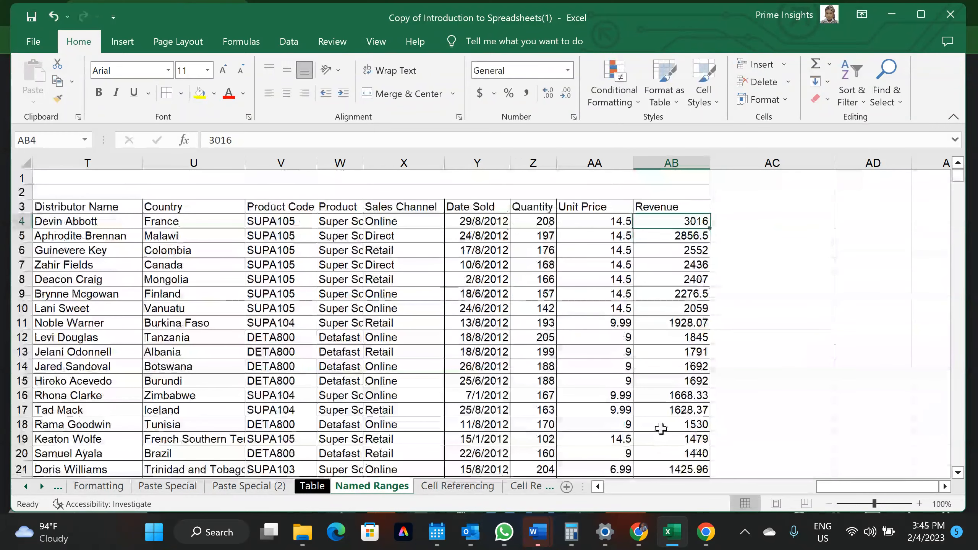
{"action": "left_click_drag", "start_coordinate": [669, 207], "coordinate": [669, 430]}
{"action": "scroll", "coordinate": [672, 441], "scroll_direction": "down", "scroll_amount": 1}
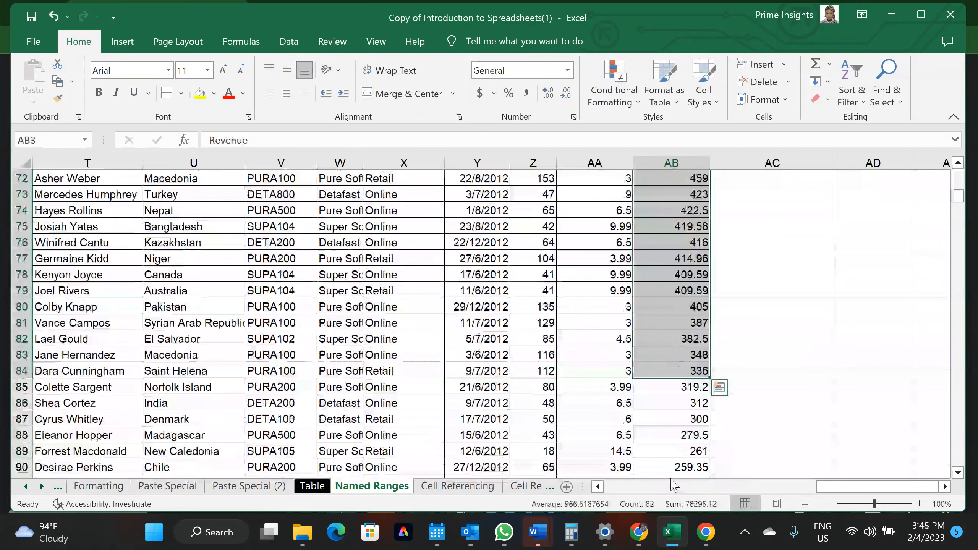
{"action": "scroll", "coordinate": [672, 440], "scroll_direction": "up", "scroll_amount": 15}
{"action": "scroll", "coordinate": [672, 441], "scroll_direction": "up", "scroll_amount": 9}
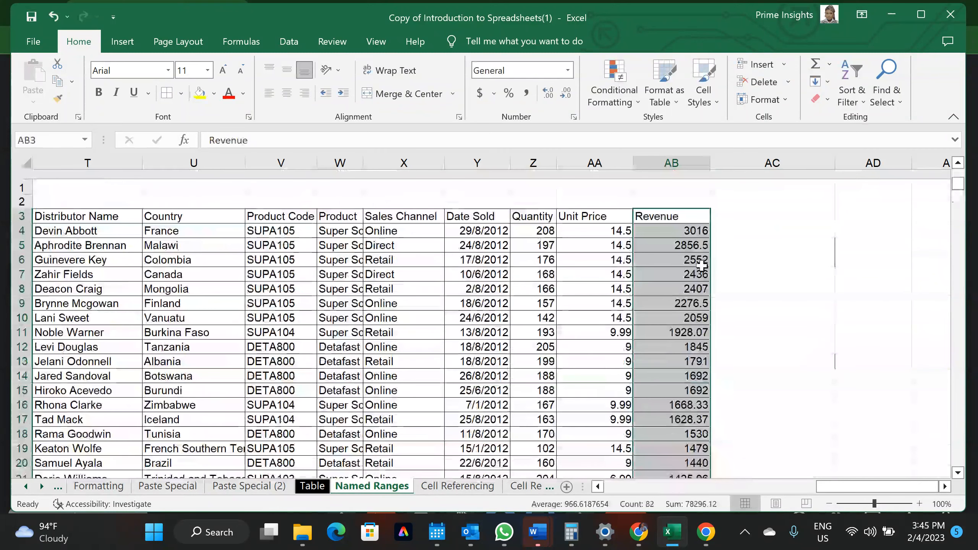
{"action": "left_click", "coordinate": [685, 221]}
{"action": "left_click_drag", "start_coordinate": [685, 221], "coordinate": [685, 221]}
{"action": "scroll", "coordinate": [685, 221], "scroll_direction": "down", "scroll_amount": 20}
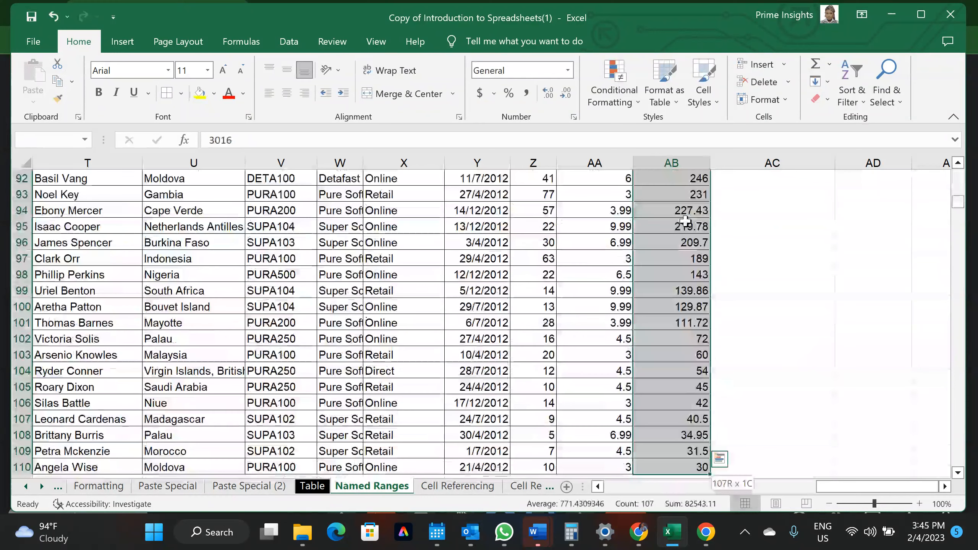
{"action": "scroll", "coordinate": [685, 221], "scroll_direction": "up", "scroll_amount": 4}
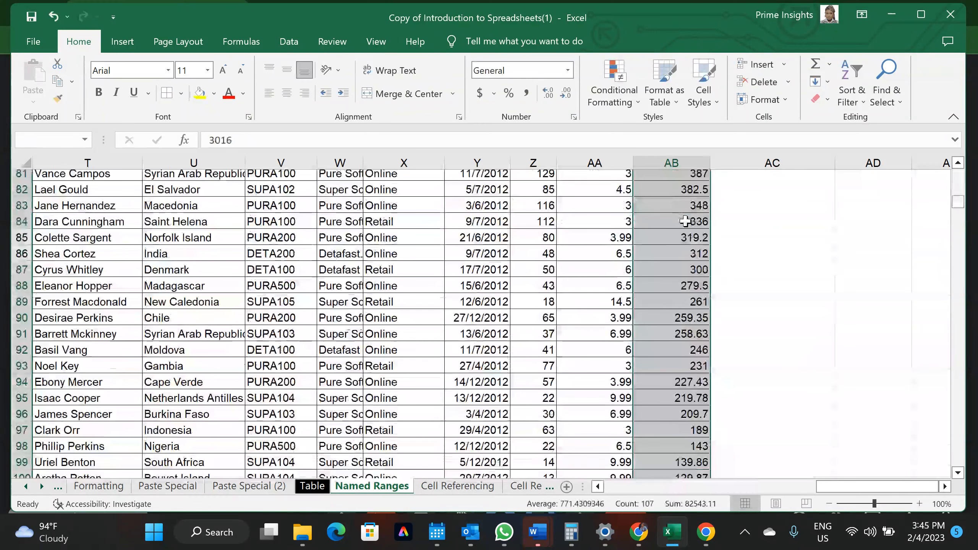
{"action": "scroll", "coordinate": [685, 221], "scroll_direction": "up", "scroll_amount": 20}
{"action": "scroll", "coordinate": [685, 221], "scroll_direction": "up", "scroll_amount": 6}
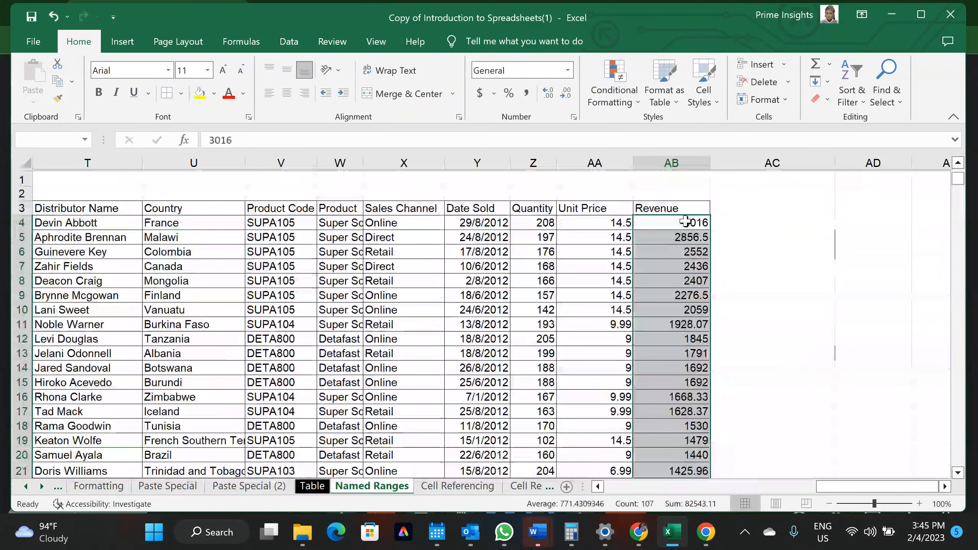
Select the Revenue column from AB3 to AB110 with Ctrl+Shift+Down, ready for naming in the Name Box
{"action": "left_click", "coordinate": [665, 206]}
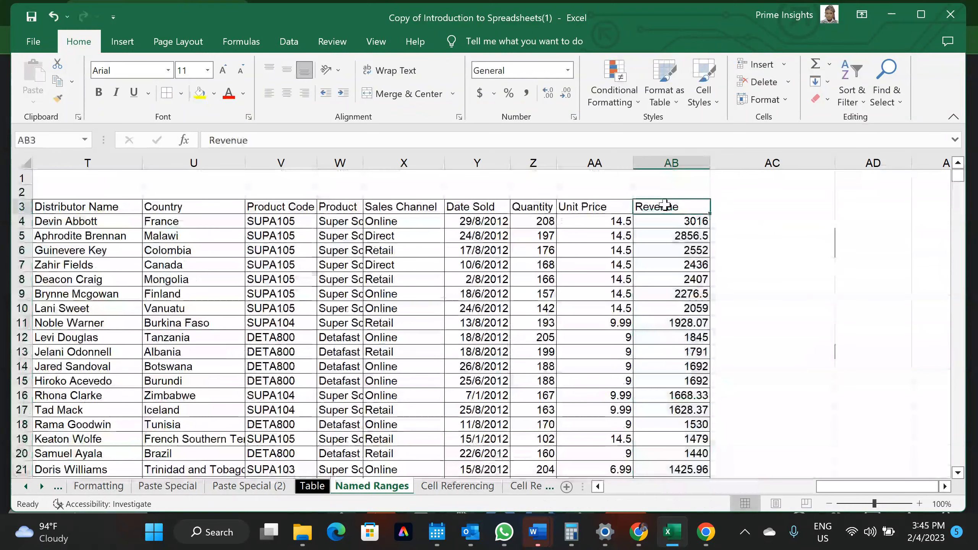
{"action": "key", "text": "ctrl+shift+Down"}
{"action": "scroll", "coordinate": [665, 204], "scroll_direction": "up", "scroll_amount": 20}
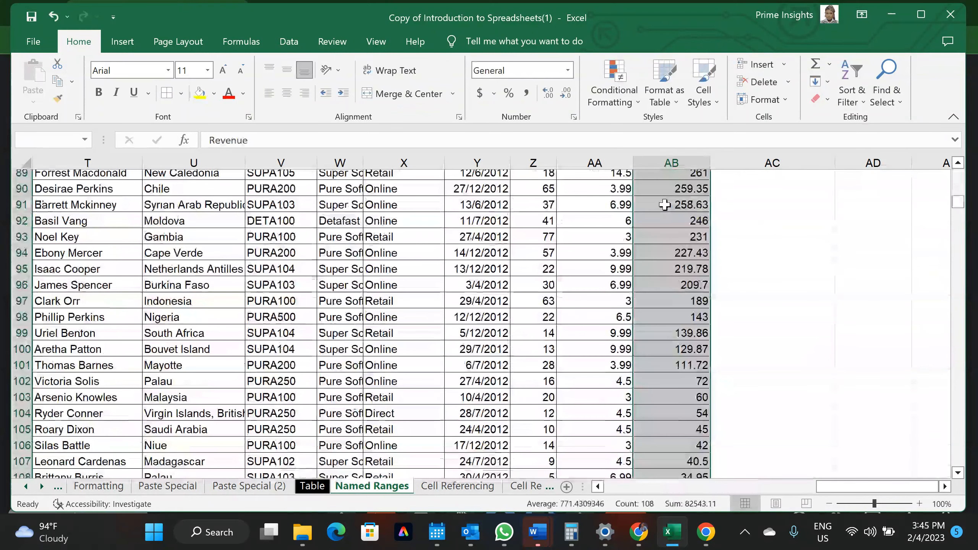
{"action": "scroll", "coordinate": [665, 204], "scroll_direction": "up", "scroll_amount": 7}
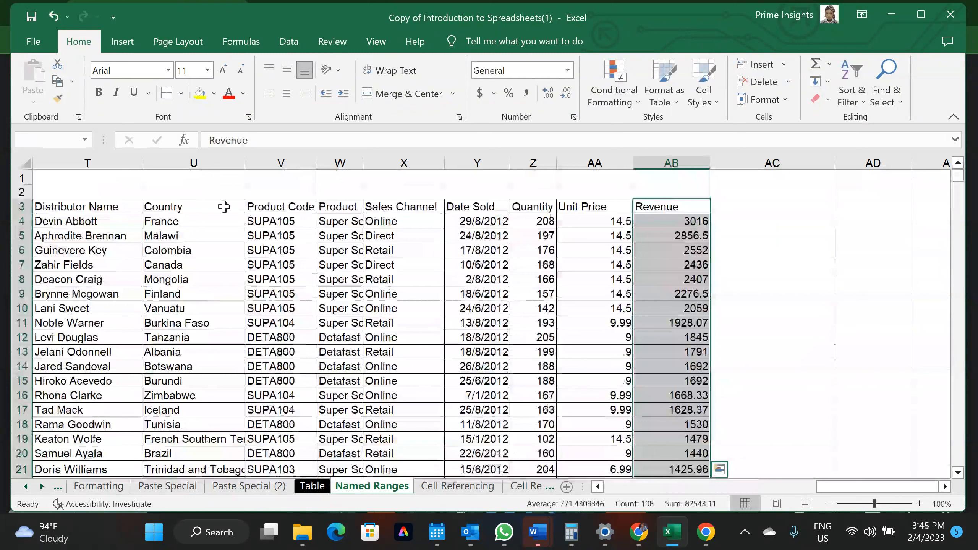
{"action": "left_click", "coordinate": [60, 139]}
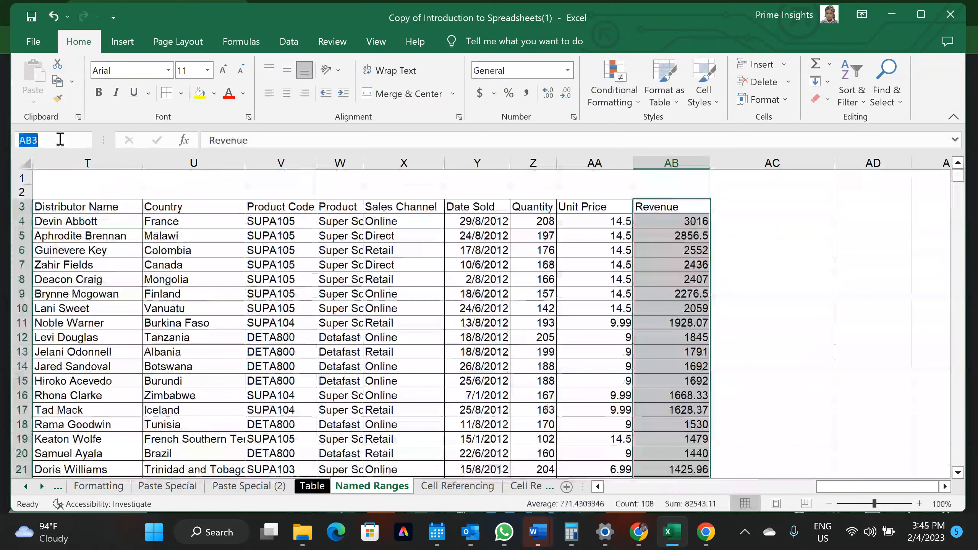
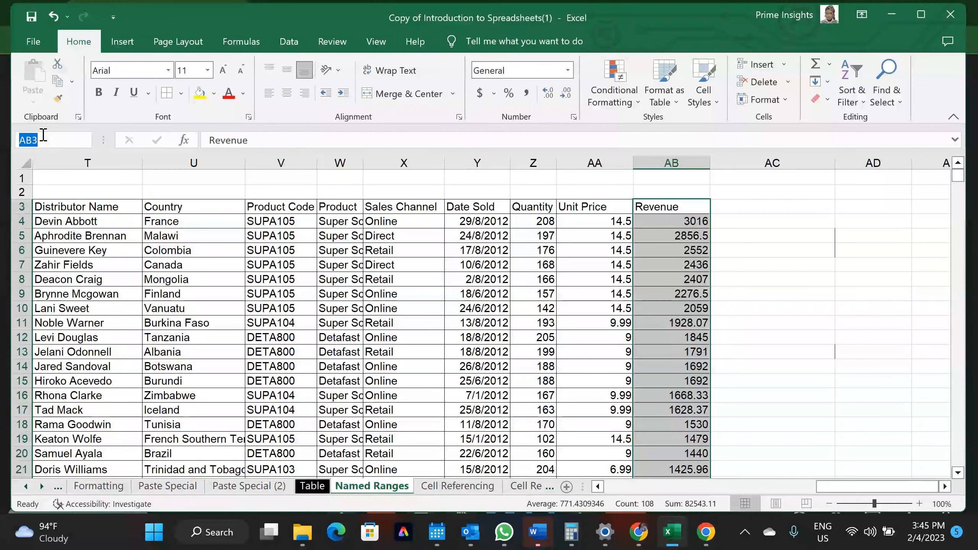
Name the selected Revenue range 'Revenue' in the Name Box
{"action": "key", "text": "BackSpace"}
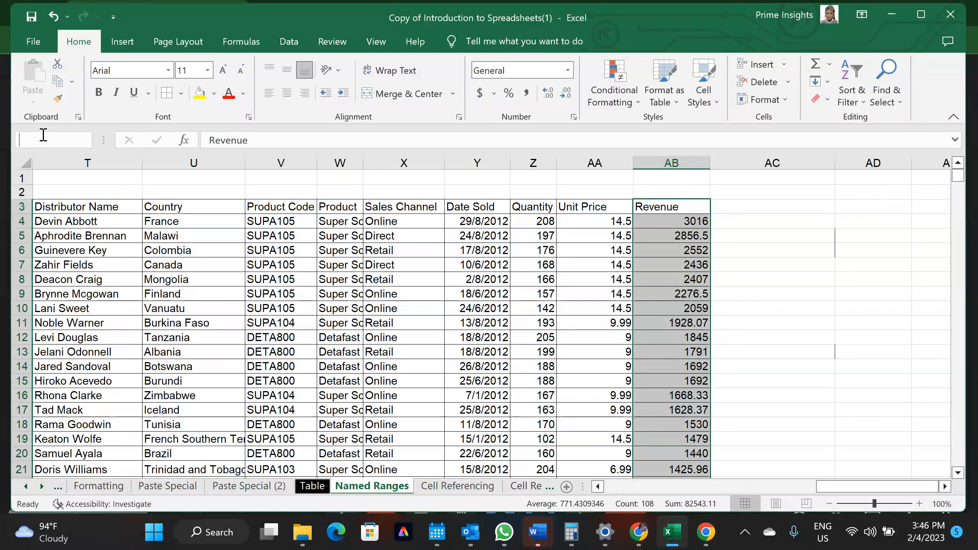
{"action": "type", "text": "Revenue"}
{"action": "key", "text": "Return"}
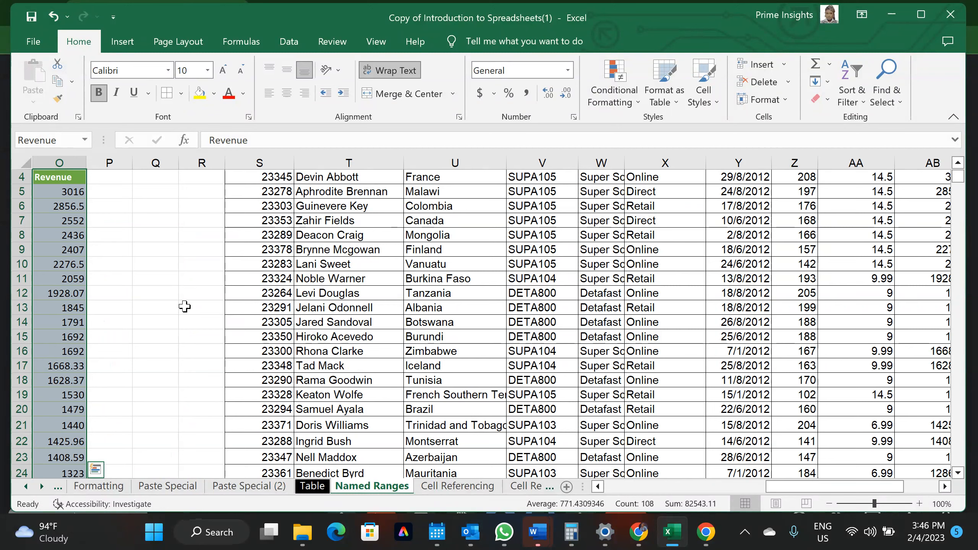
Reselect AB3 down to AB110 and enter REV as its range name
{"action": "scroll", "coordinate": [308, 330], "scroll_direction": "right", "scroll_amount": 5}
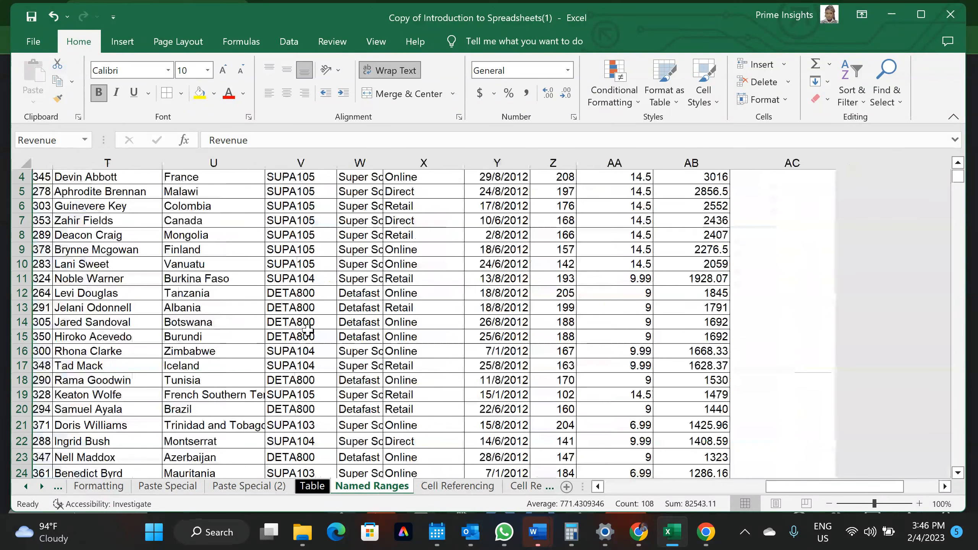
{"action": "scroll", "coordinate": [565, 191], "scroll_direction": "up", "scroll_amount": 1}
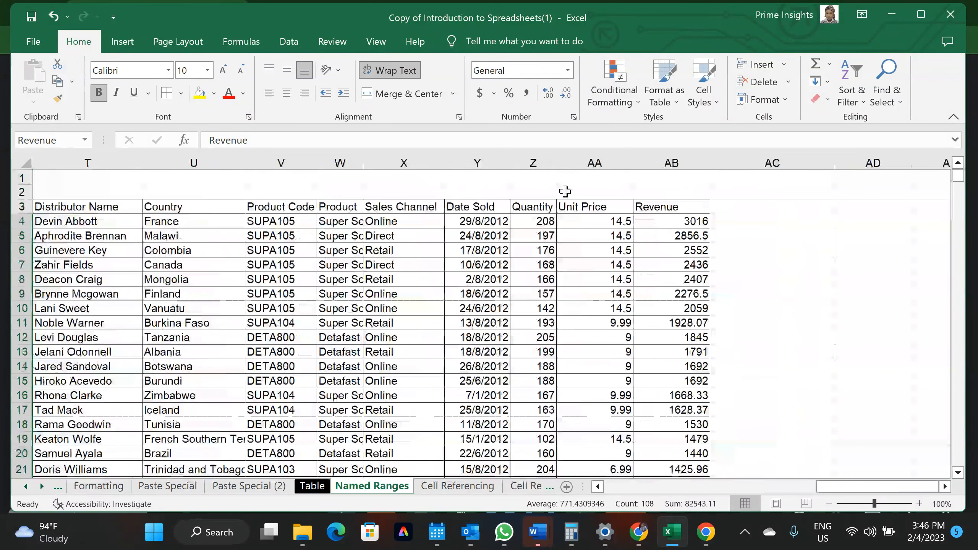
{"action": "left_click", "coordinate": [672, 161]}
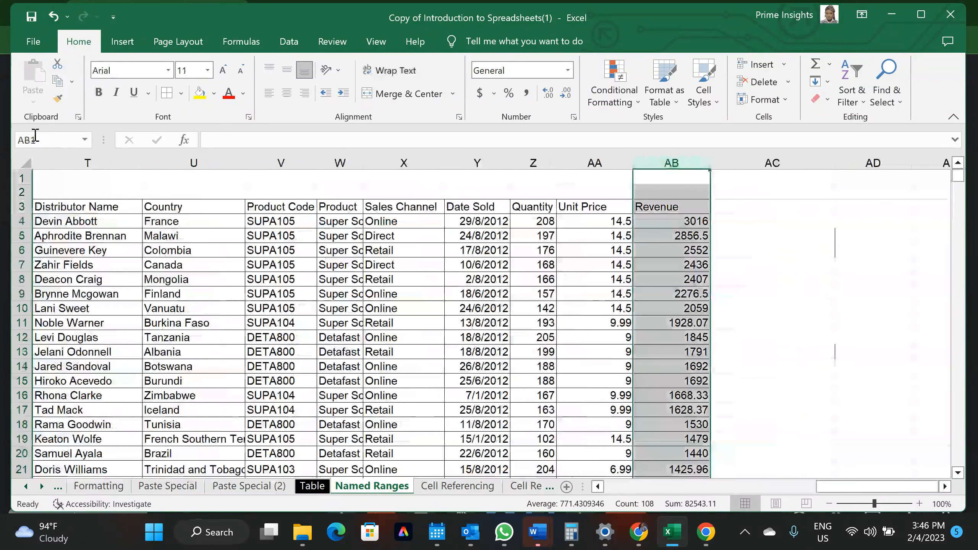
{"action": "left_click", "coordinate": [661, 208]}
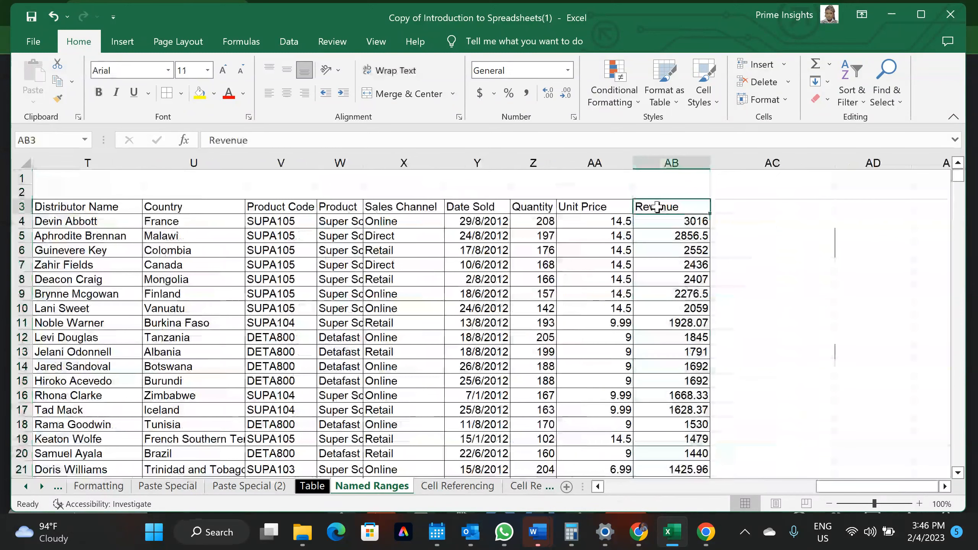
{"action": "key", "text": "ctrl+shift+Down"}
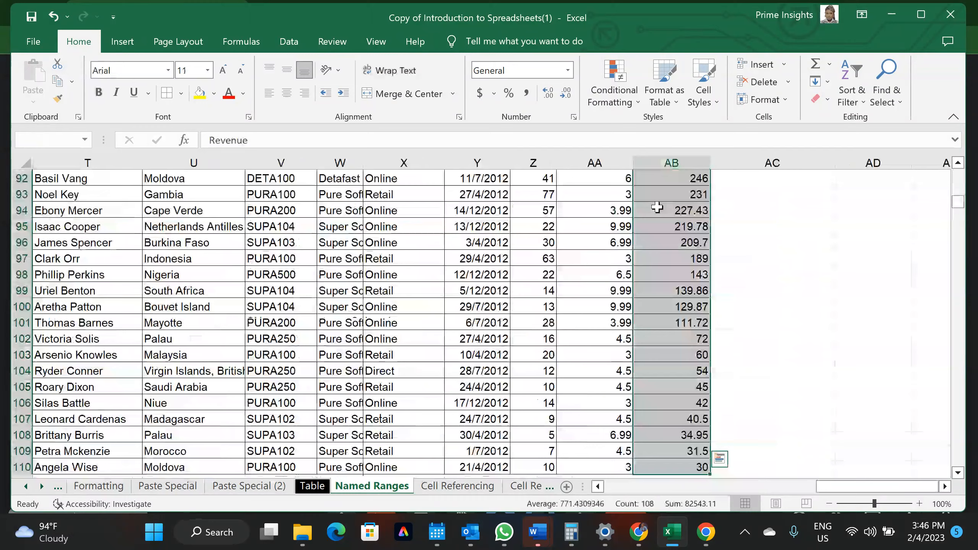
{"action": "scroll", "coordinate": [439, 271], "scroll_direction": "up", "scroll_amount": 20}
{"action": "scroll", "coordinate": [137, 263], "scroll_direction": "up", "scroll_amount": 6}
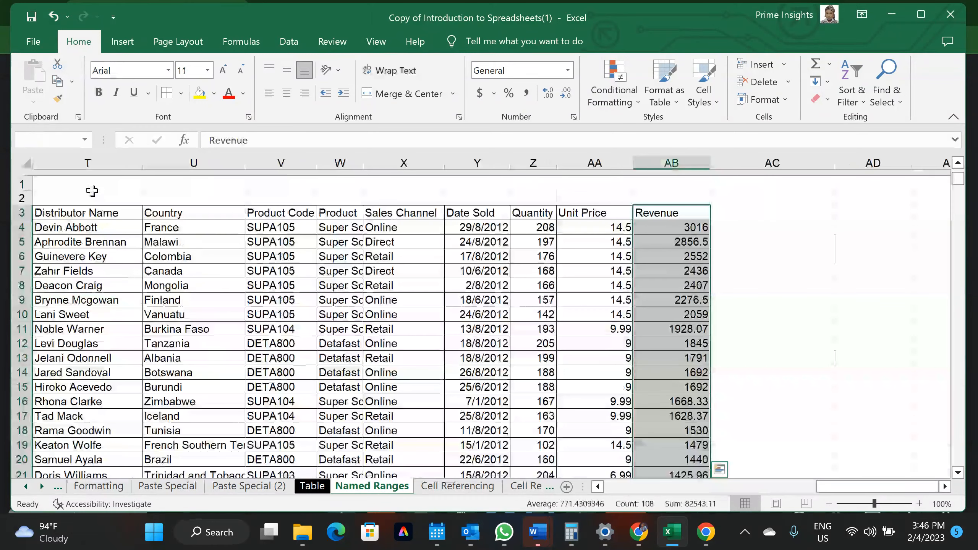
{"action": "left_click", "coordinate": [49, 138]}
{"action": "type", "text": "RE"}
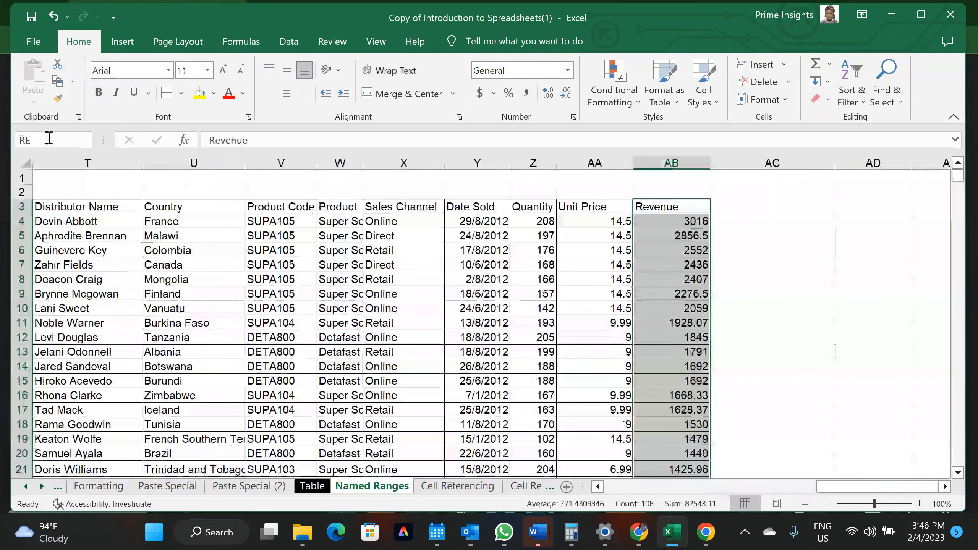
{"action": "type", "text": "V"}
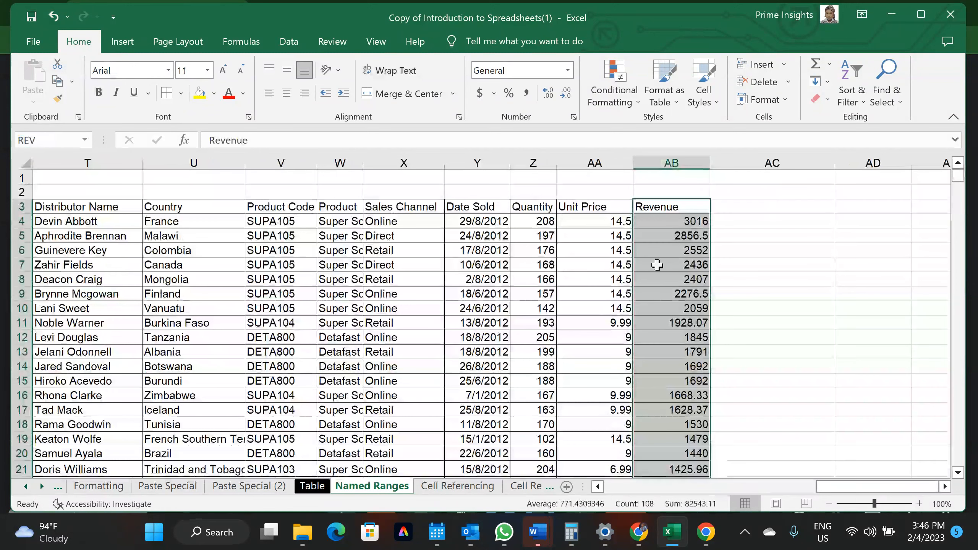
{"action": "scroll", "coordinate": [697, 365], "scroll_direction": "up", "scroll_amount": 1}
{"action": "scroll", "coordinate": [696, 364], "scroll_direction": "down", "scroll_amount": 2}
{"action": "scroll", "coordinate": [696, 365], "scroll_direction": "up", "scroll_amount": 2}
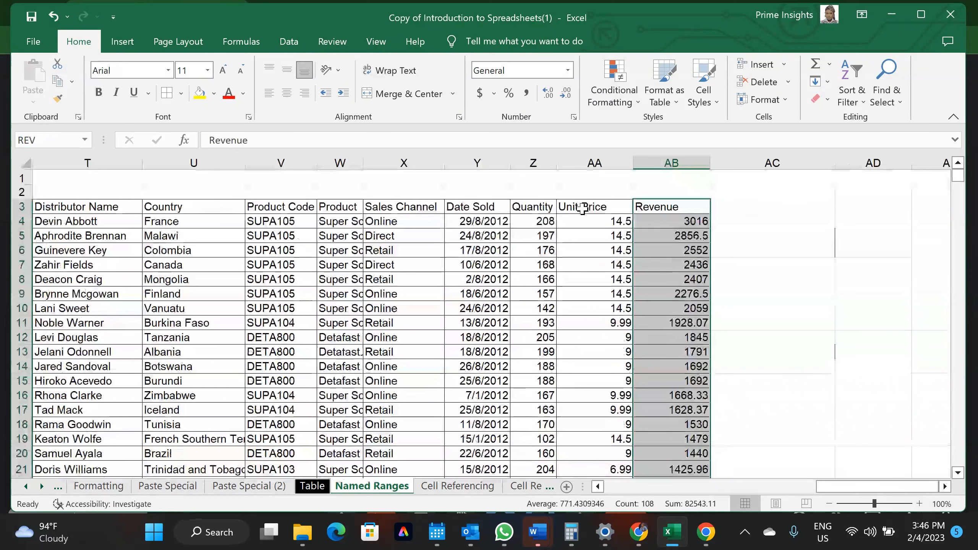
Name the Unit Price column, from AA3 to its last value, UP
{"action": "left_click", "coordinate": [583, 209]}
{"action": "key", "text": "ctrl+shift+Down"}
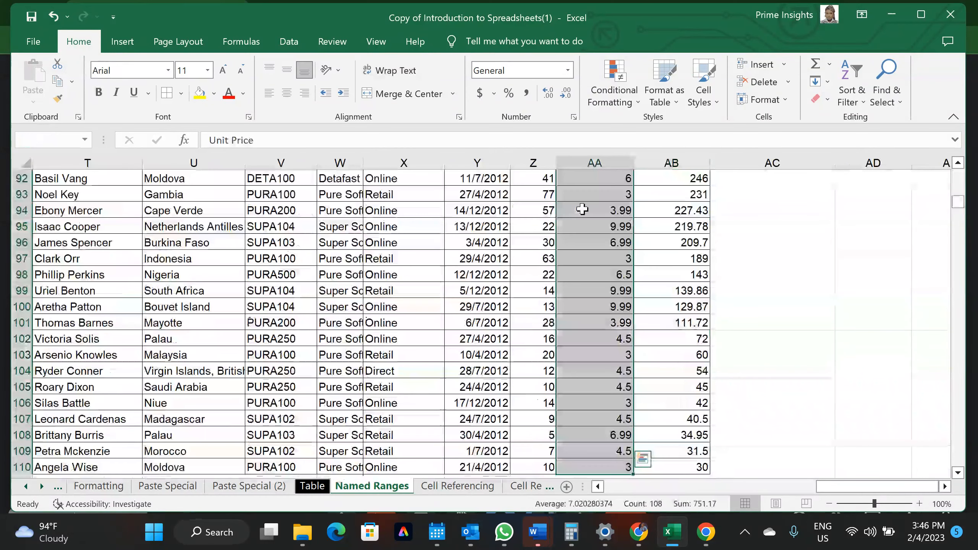
{"action": "scroll", "coordinate": [582, 209], "scroll_direction": "up", "scroll_amount": 20}
{"action": "scroll", "coordinate": [582, 209], "scroll_direction": "up", "scroll_amount": 5}
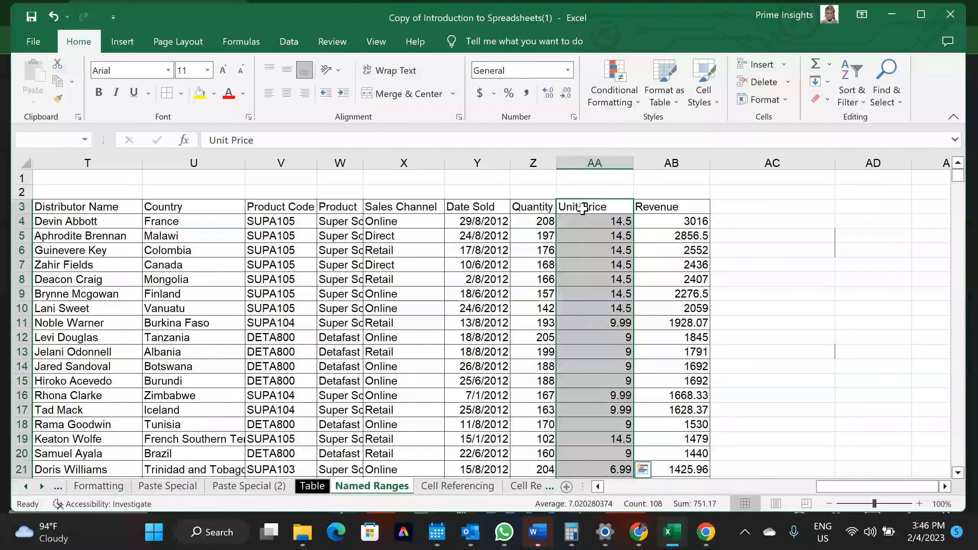
{"action": "left_click", "coordinate": [59, 140]}
{"action": "type", "text": "UP"}
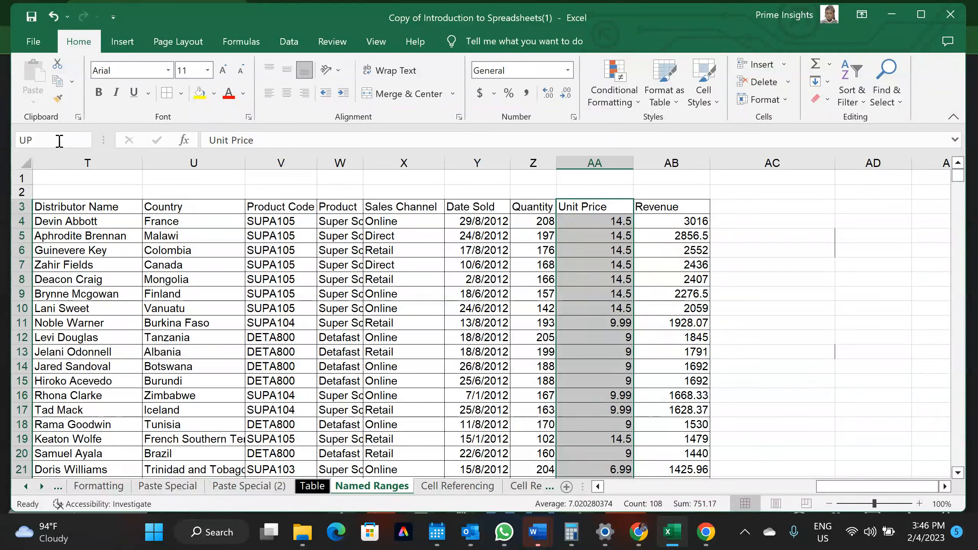
{"action": "key", "text": "Return"}
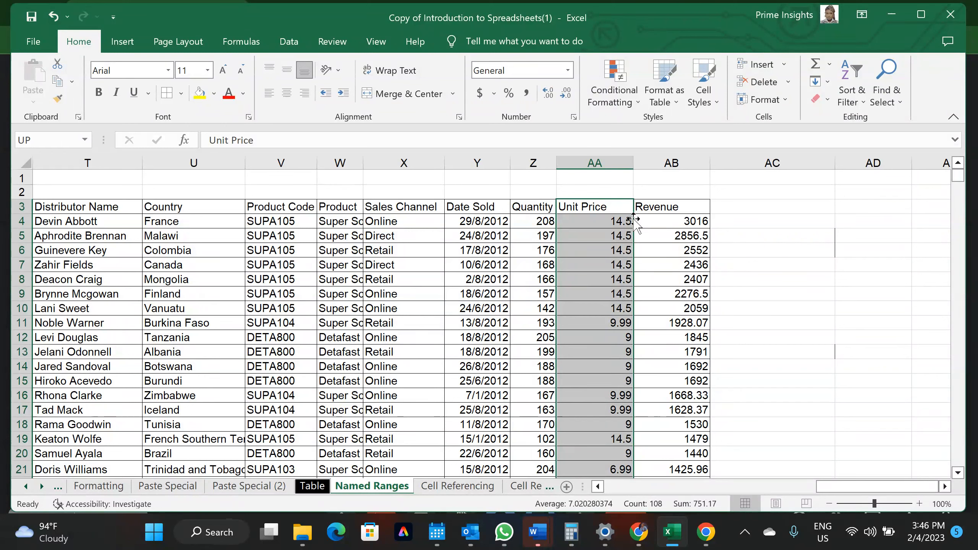
{"action": "left_click", "coordinate": [657, 204]}
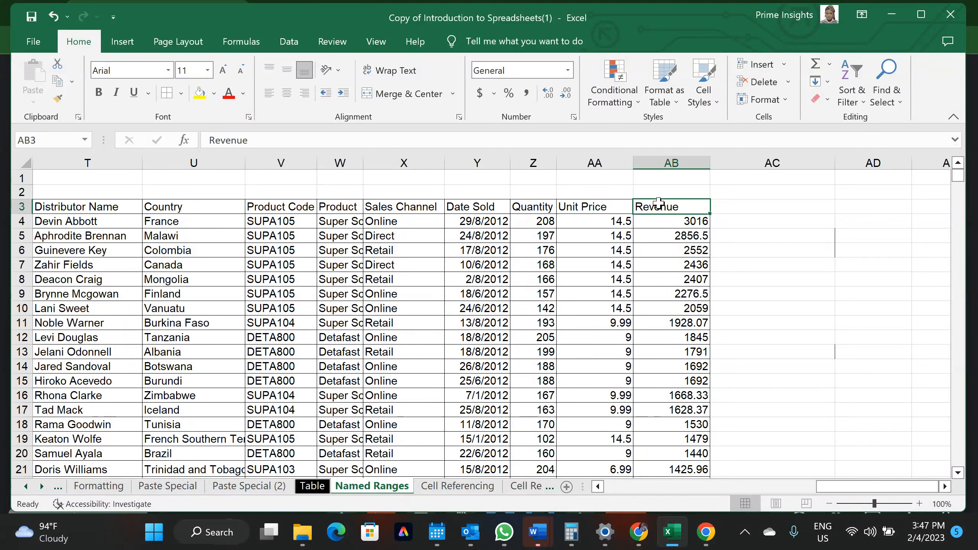
{"action": "key", "text": "ctrl+shift+Down"}
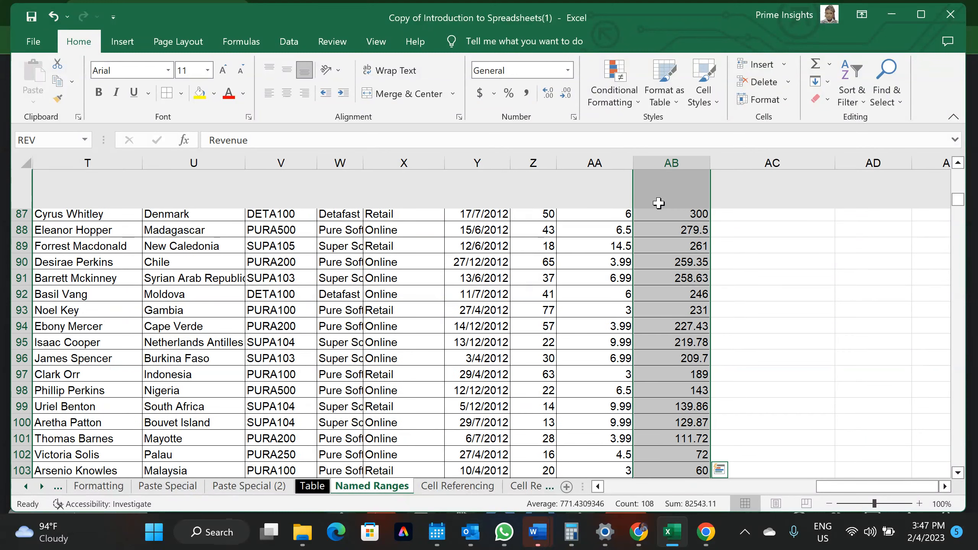
{"action": "scroll", "coordinate": [538, 328], "scroll_direction": "up", "scroll_amount": 19}
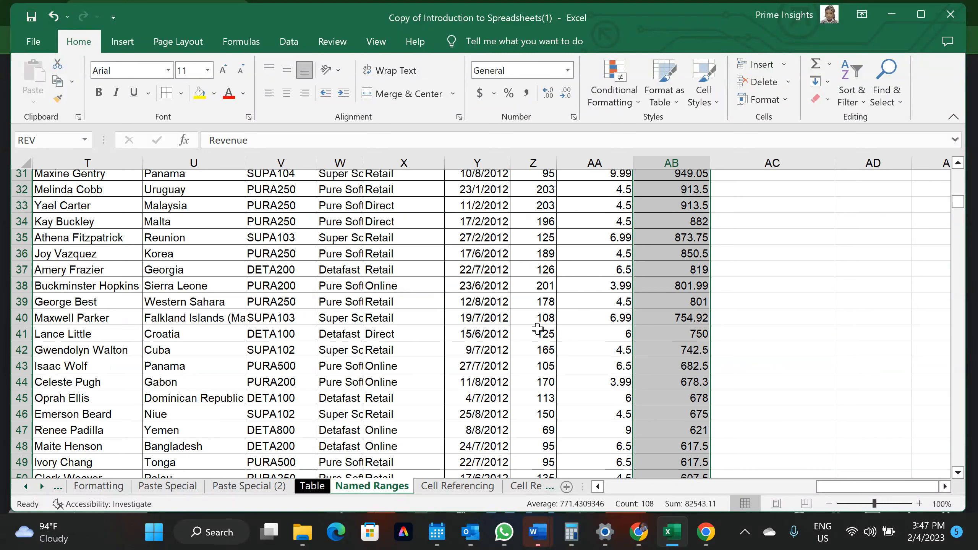
{"action": "scroll", "coordinate": [575, 205], "scroll_direction": "up", "scroll_amount": 10}
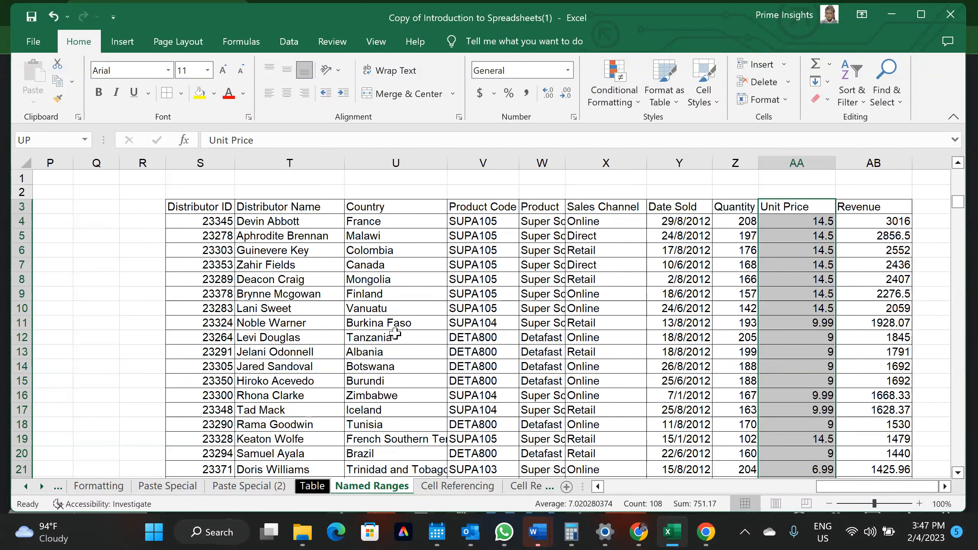
{"action": "scroll", "coordinate": [578, 308], "scroll_direction": "right", "scroll_amount": 2}
{"action": "left_click", "coordinate": [747, 223]}
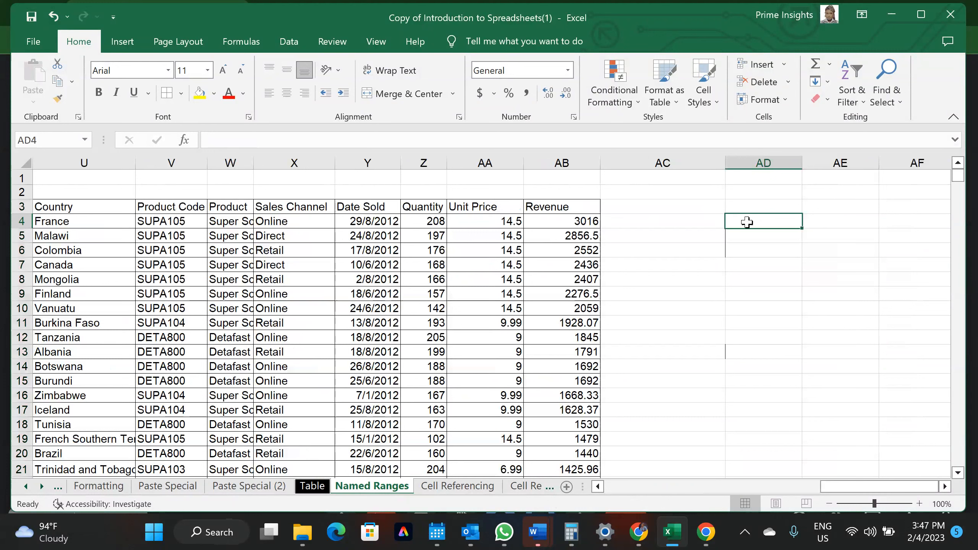
Enter =SUM(Z4:Z110) in AD4 so the Quantity total shows 11376
{"action": "type", "text": "="}
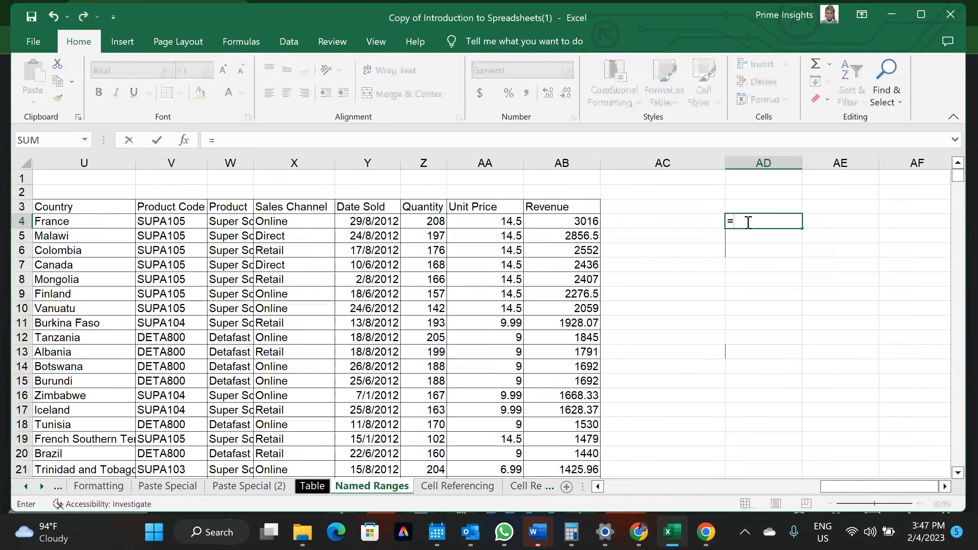
{"action": "type", "text": "SUM("}
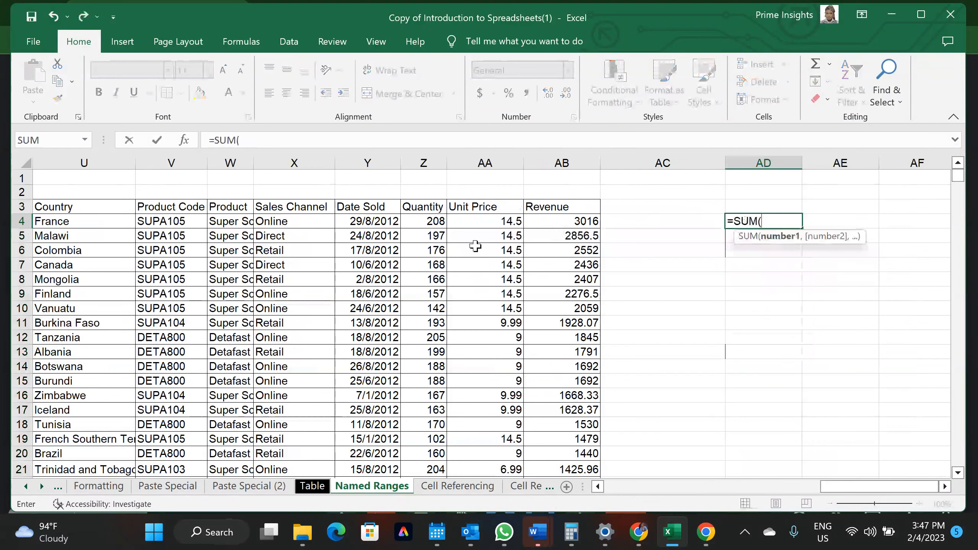
{"action": "left_click_drag", "start_coordinate": [431, 220], "coordinate": [429, 493]}
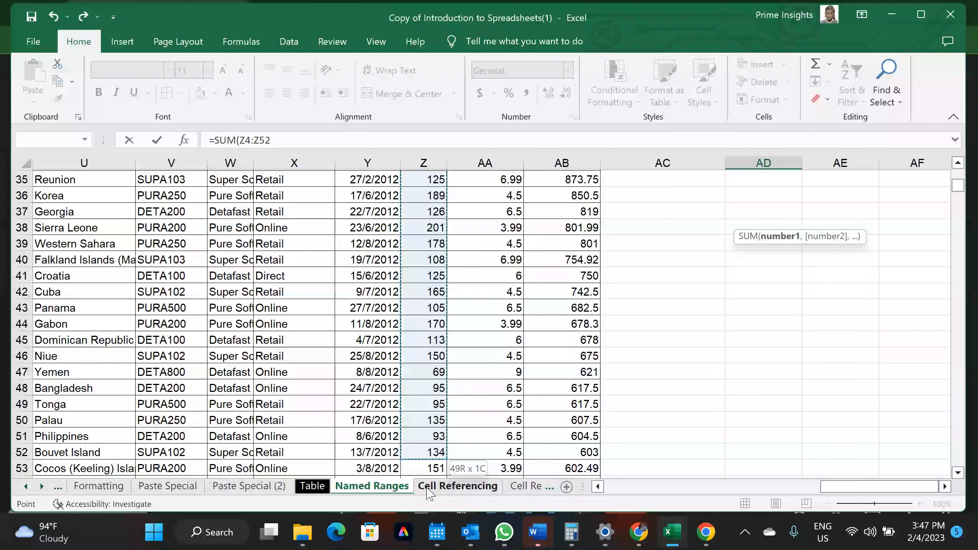
{"action": "left_click_drag", "start_coordinate": [430, 493], "coordinate": [435, 411]}
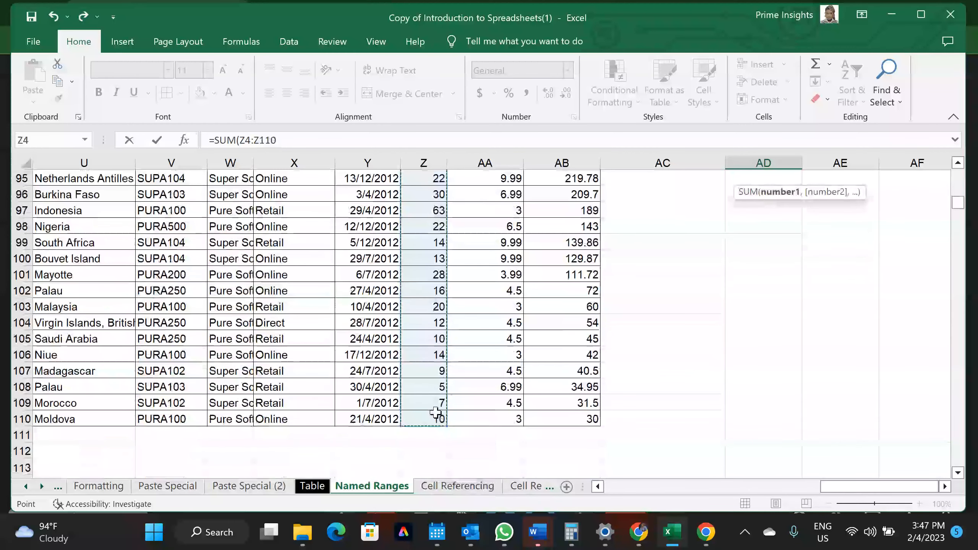
{"action": "scroll", "coordinate": [435, 412], "scroll_direction": "up", "scroll_amount": 15}
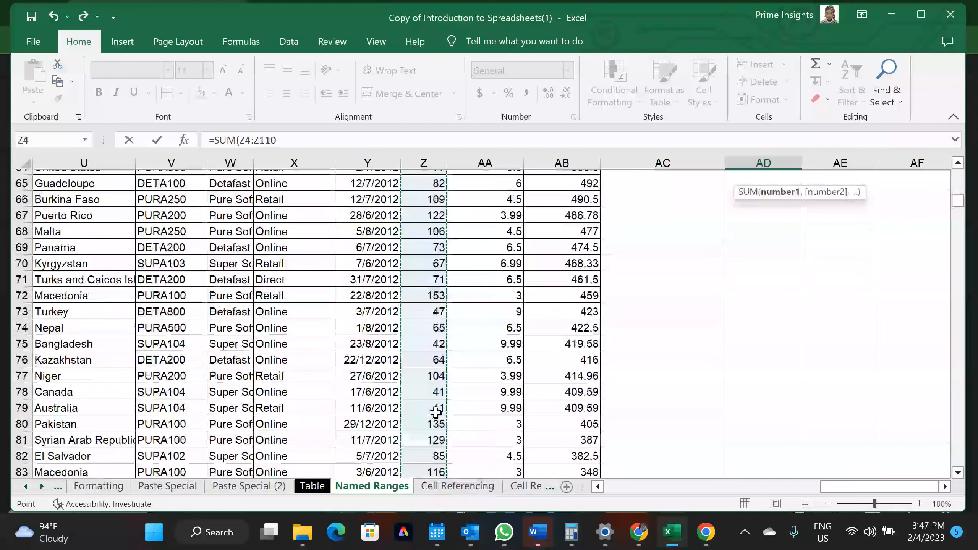
{"action": "scroll", "coordinate": [435, 412], "scroll_direction": "up", "scroll_amount": 17}
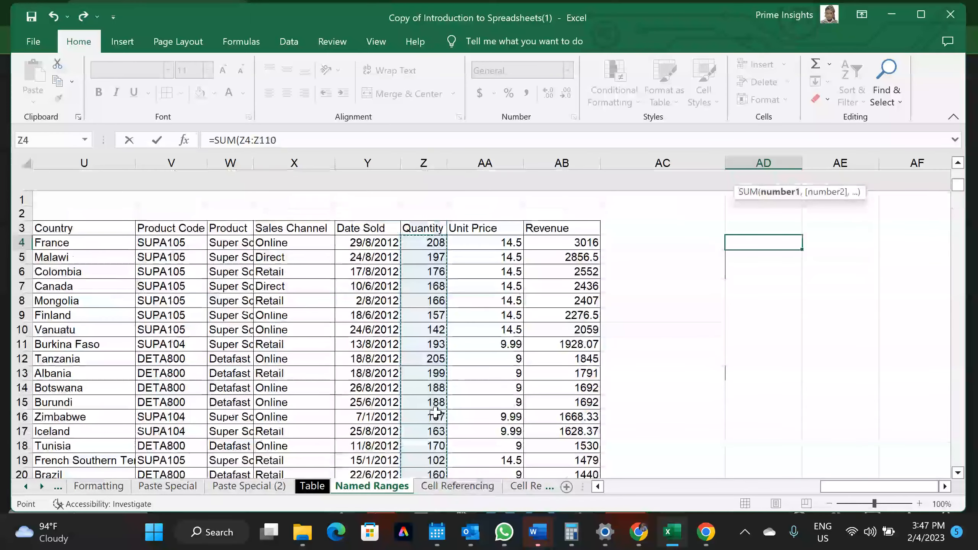
{"action": "type", "text": ")"}
{"action": "key", "text": "Return"}
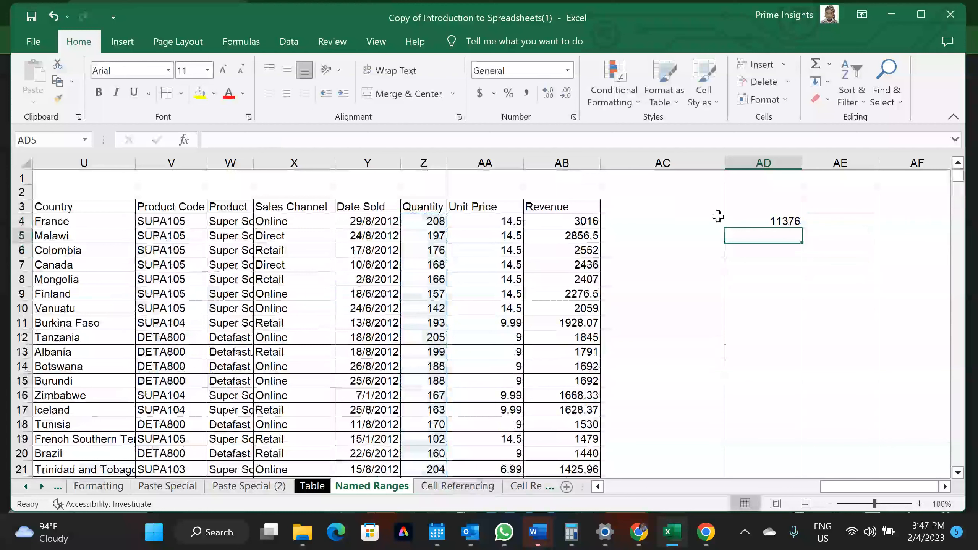
{"action": "left_click", "coordinate": [751, 220]}
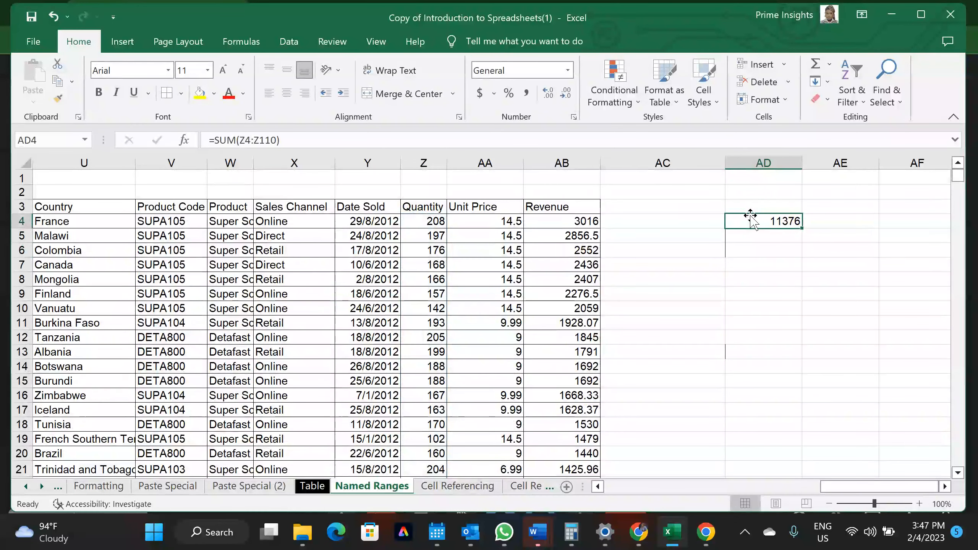
Label AC4 'Quantity' and AC5 'Unit Price'
{"action": "left_click", "coordinate": [685, 222]}
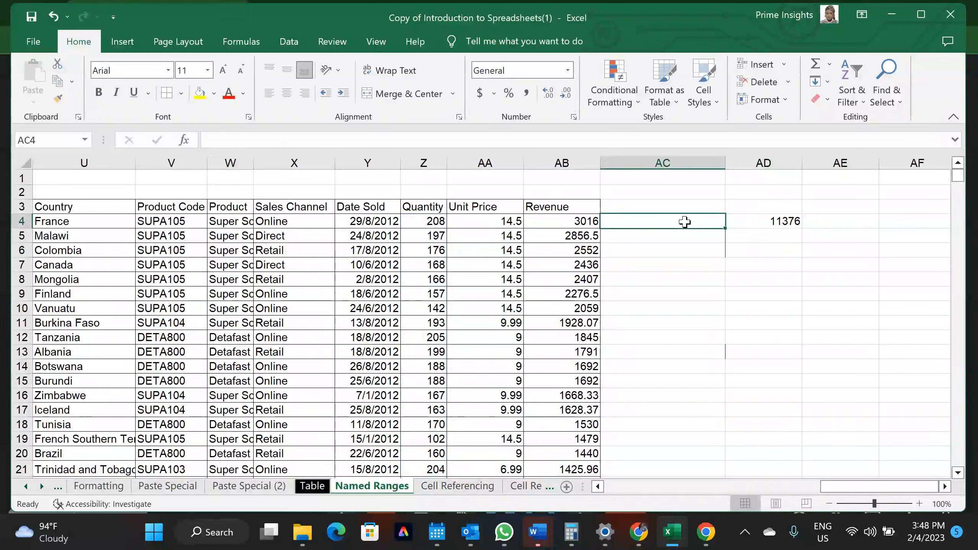
{"action": "type", "text": "Quantity"}
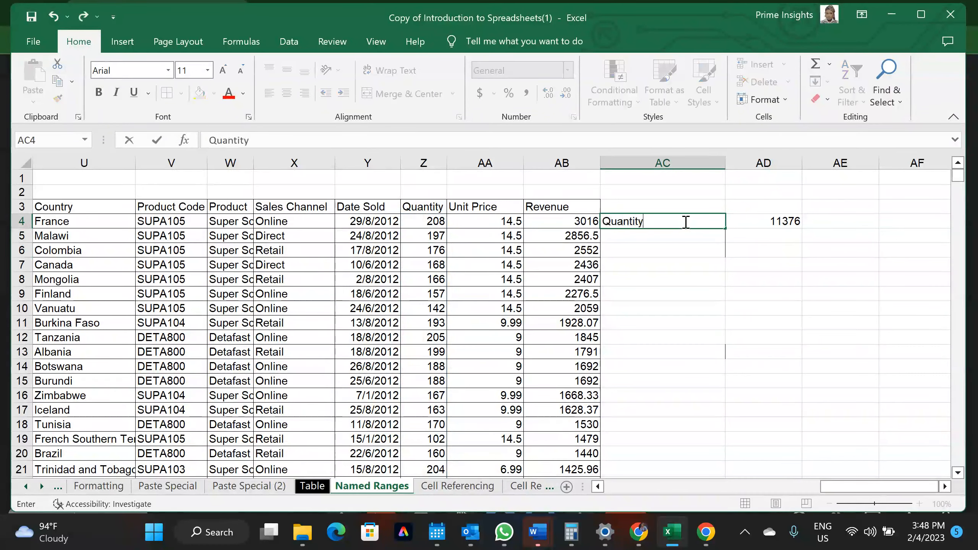
{"action": "key", "text": "Return"}
{"action": "type", "text": "U"}
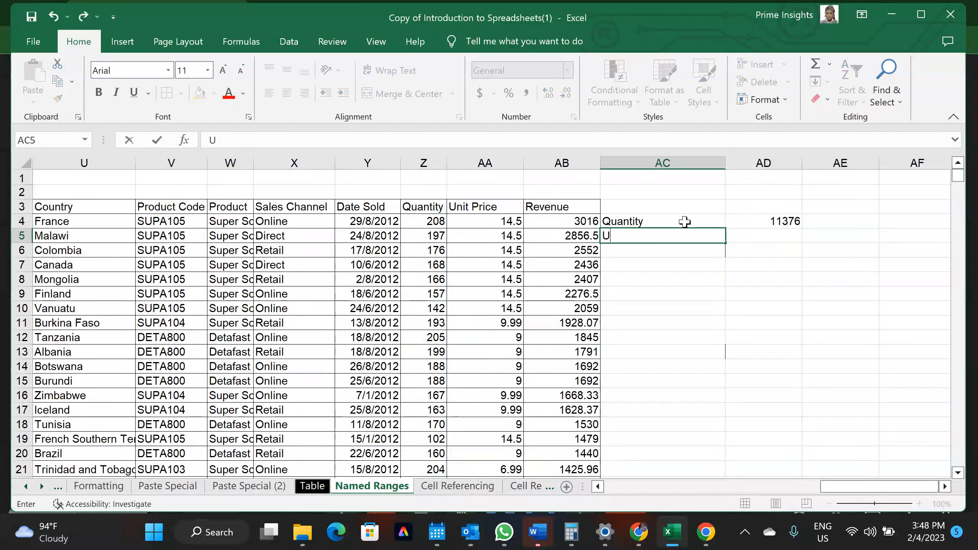
{"action": "type", "text": "nit Price"}
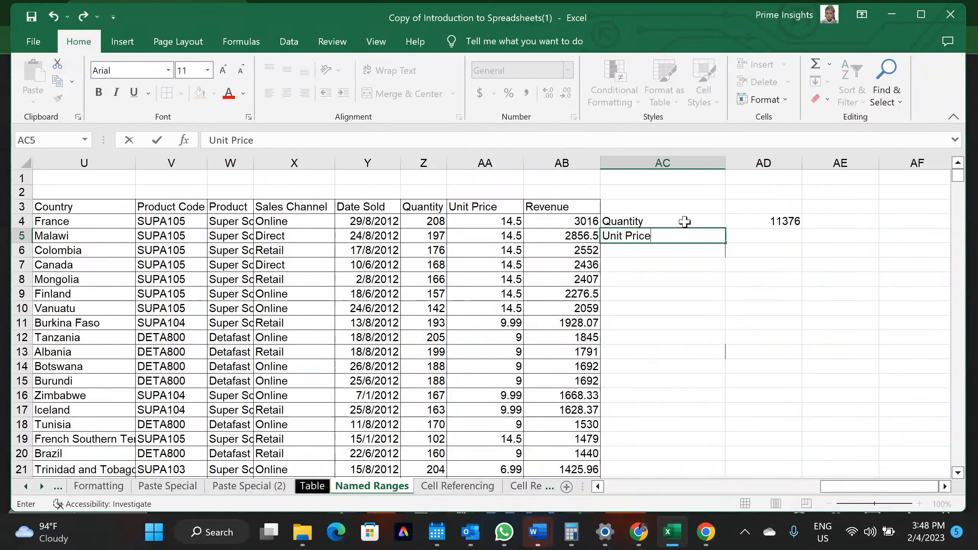
{"action": "left_click", "coordinate": [780, 236]}
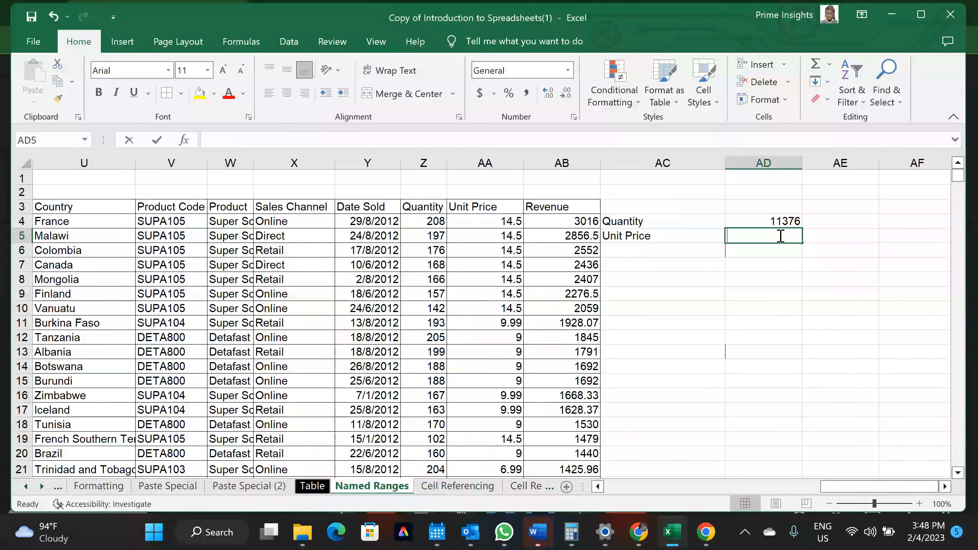
Enter =SUM(UP) in AD5 to total Unit Price as 751.17
{"action": "type", "text": "=sum"}
{"action": "key", "text": "Tab"}
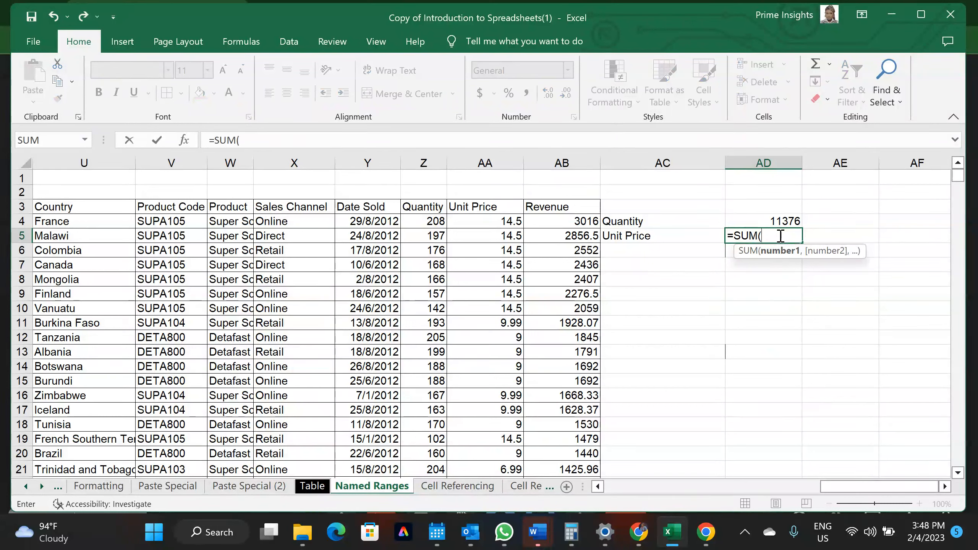
{"action": "type", "text": "U"}
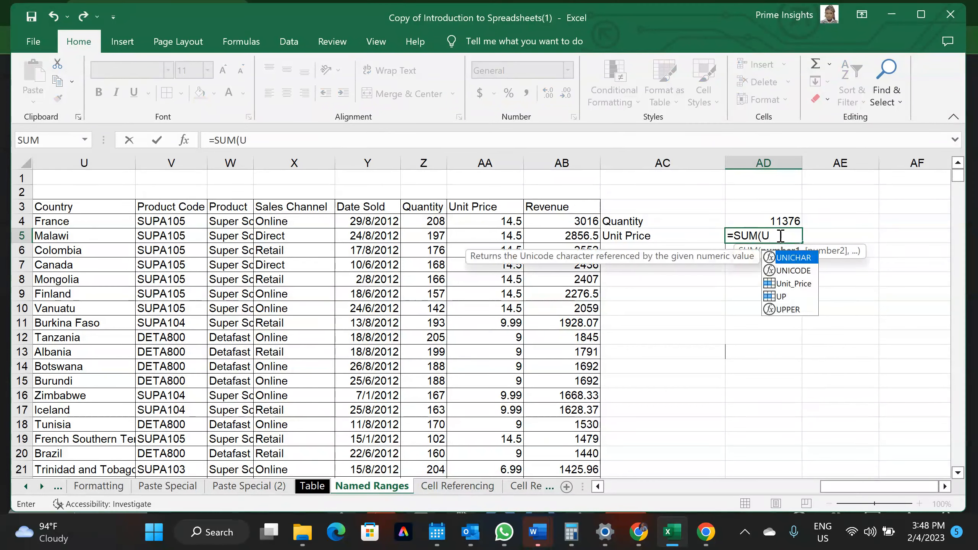
{"action": "type", "text": "P"}
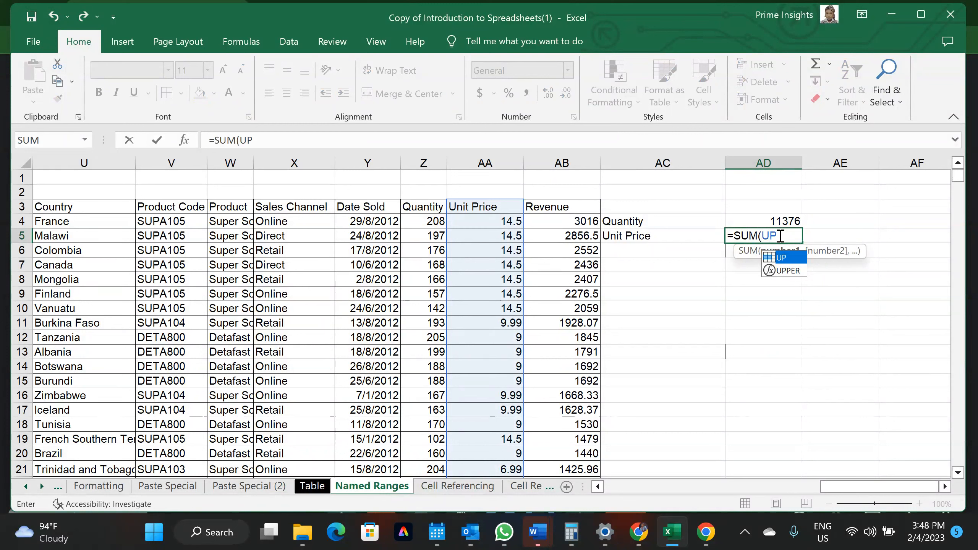
{"action": "key", "text": "Return"}
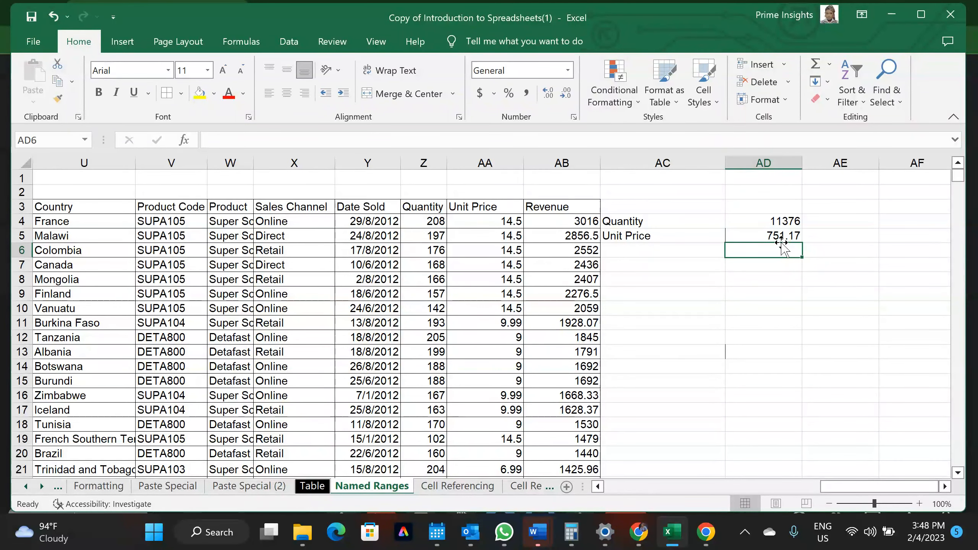
{"action": "left_click", "coordinate": [632, 246]}
Label AC6 'Revenue' and start =AVERAGE(Revenue in AD6 using AutoComplete
{"action": "type", "text": "Revenue"}
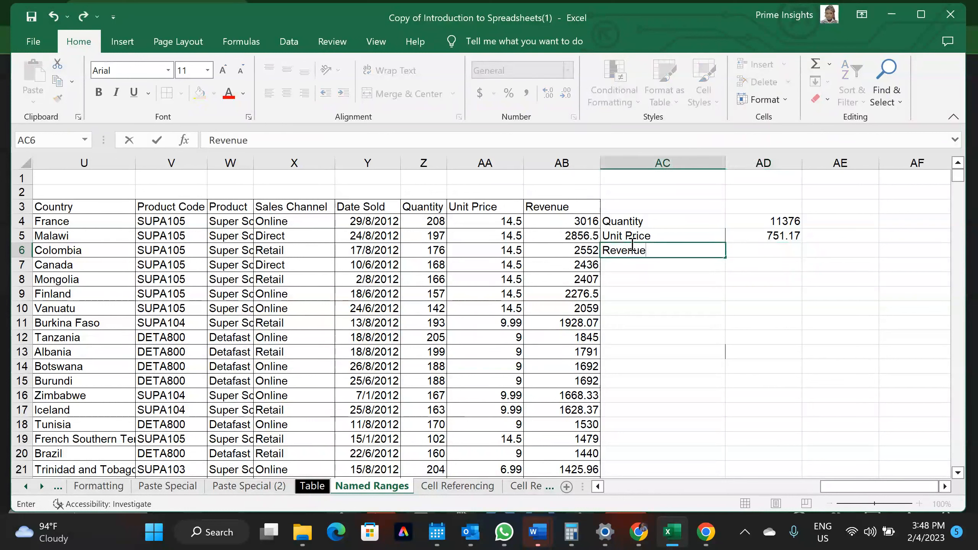
{"action": "key", "text": "Tab"}
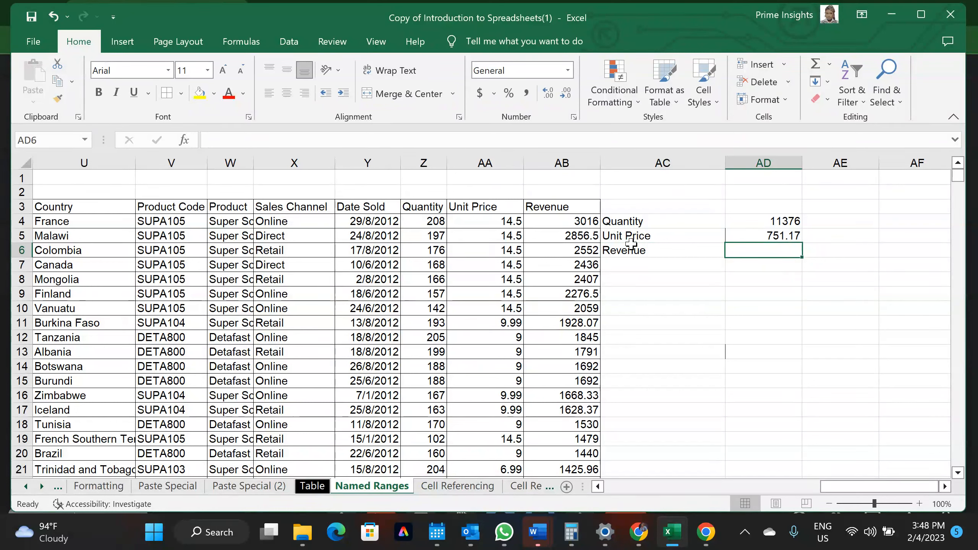
{"action": "type", "text": "=ave"}
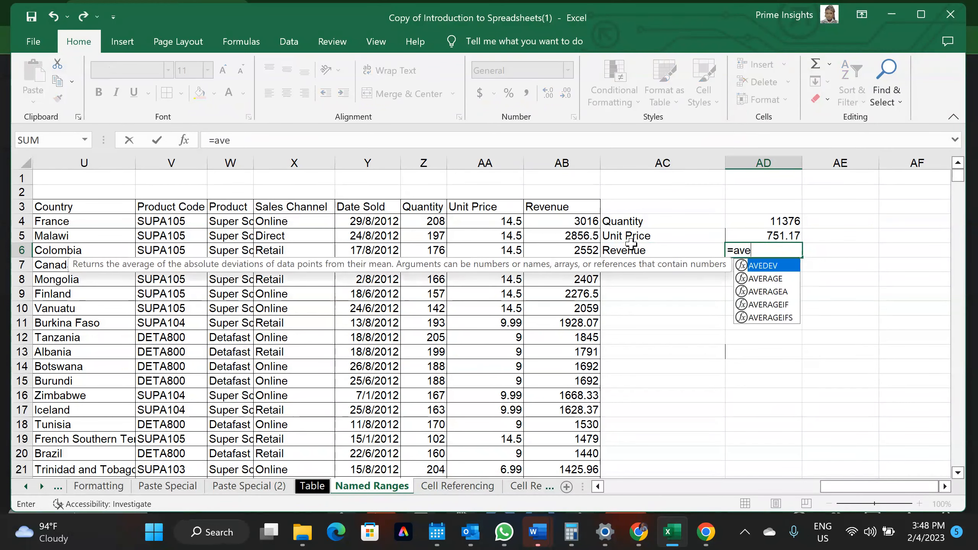
{"action": "key", "text": "Down"}
{"action": "key", "text": "Tab"}
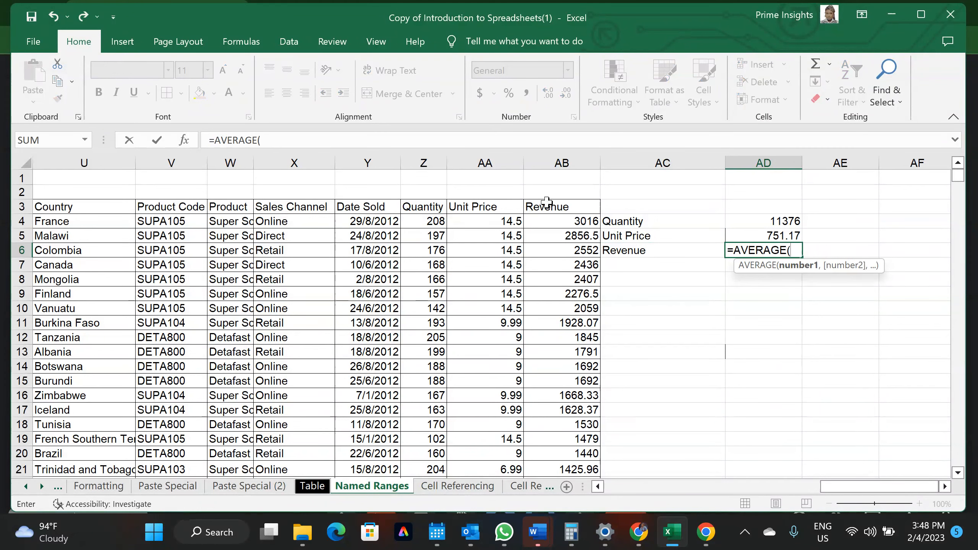
{"action": "type", "text": "rev"}
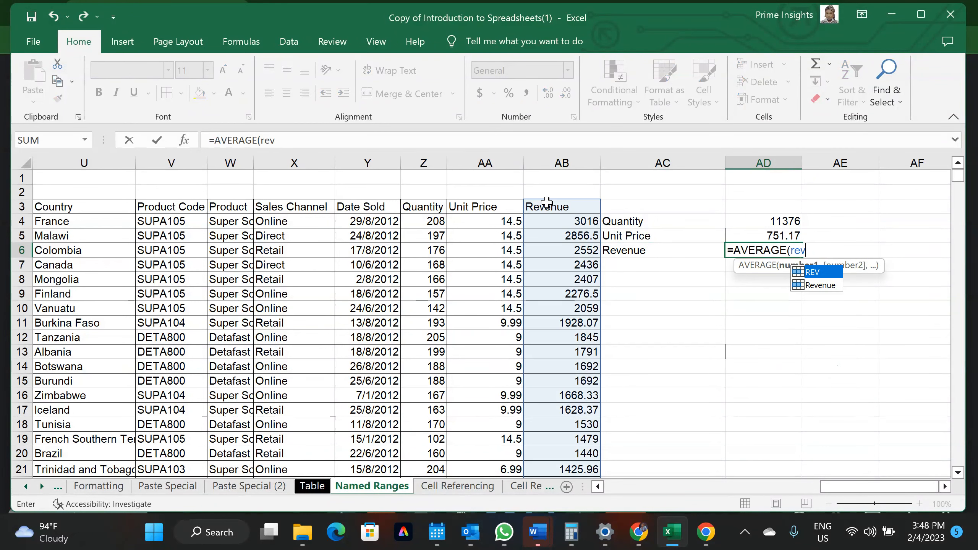
{"action": "double_click", "coordinate": [820, 285]}
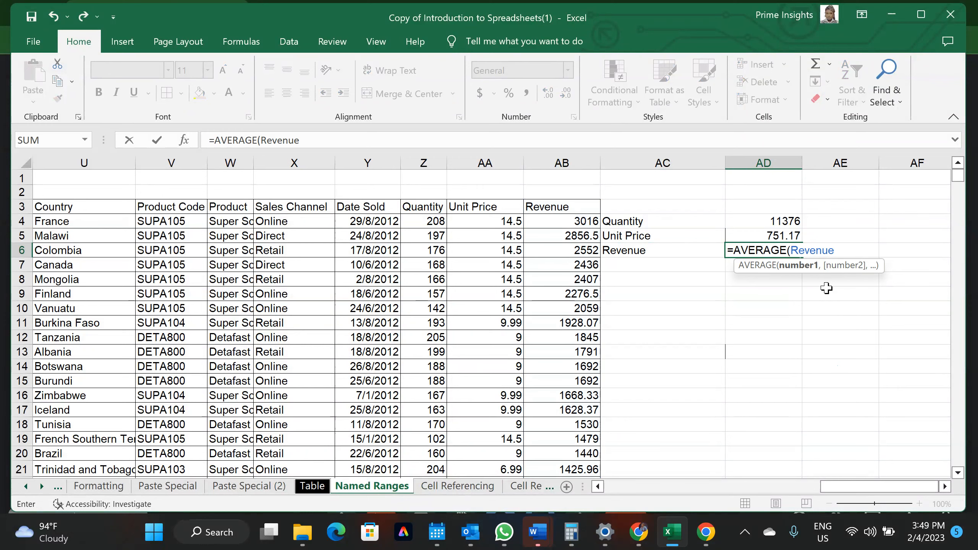
{"action": "scroll", "coordinate": [489, 316], "scroll_direction": "down", "scroll_amount": 2}
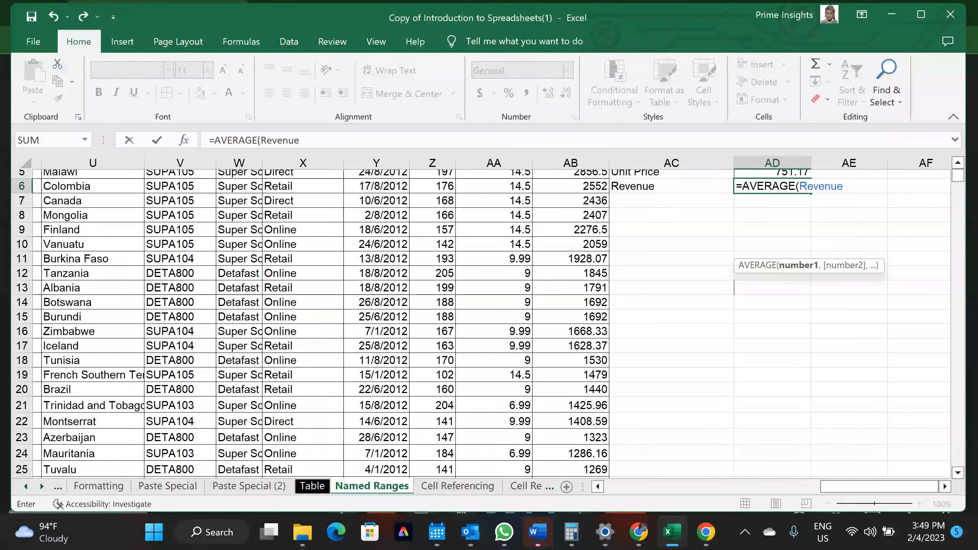
{"action": "scroll", "coordinate": [489, 316], "scroll_direction": "up", "scroll_amount": 1}
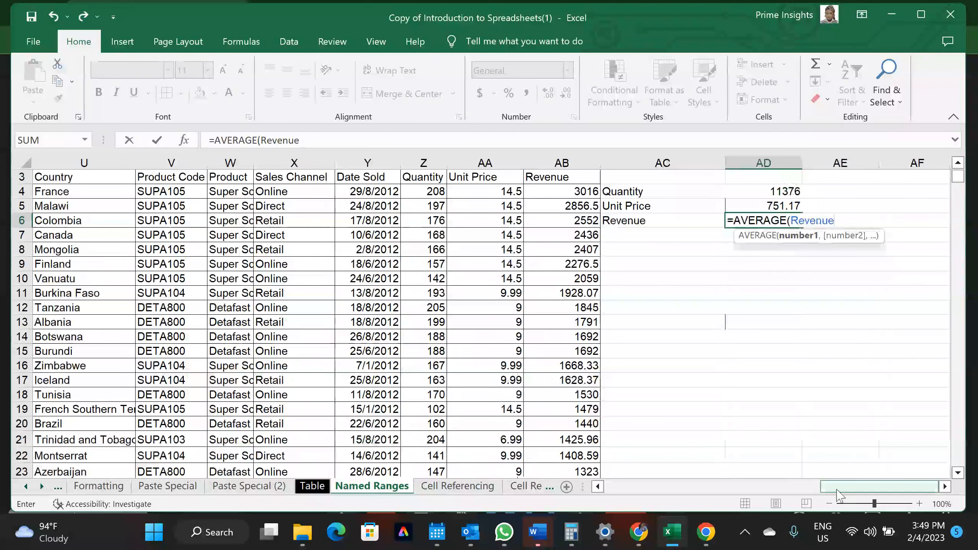
{"action": "left_click_drag", "start_coordinate": [840, 491], "coordinate": [624, 488]}
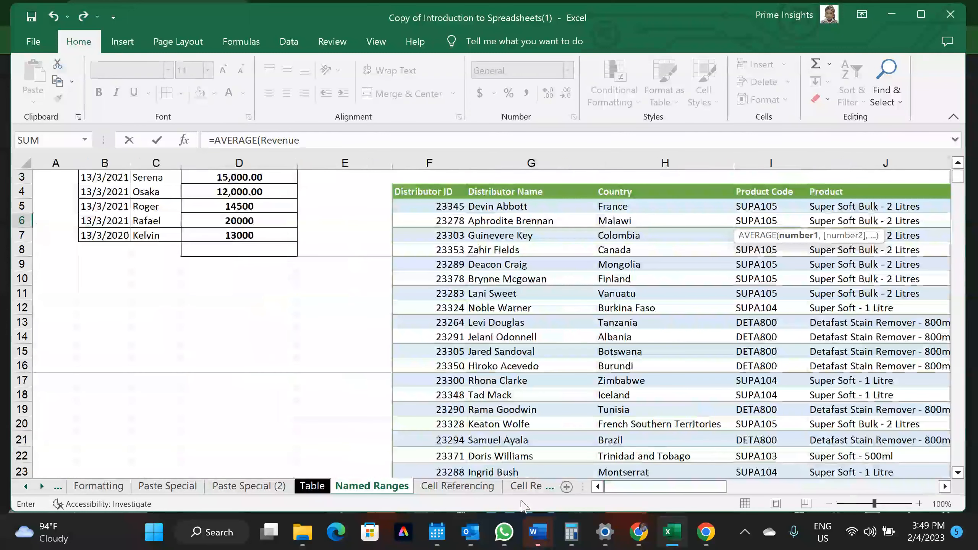
{"action": "scroll", "coordinate": [710, 402], "scroll_direction": "right", "scroll_amount": 3}
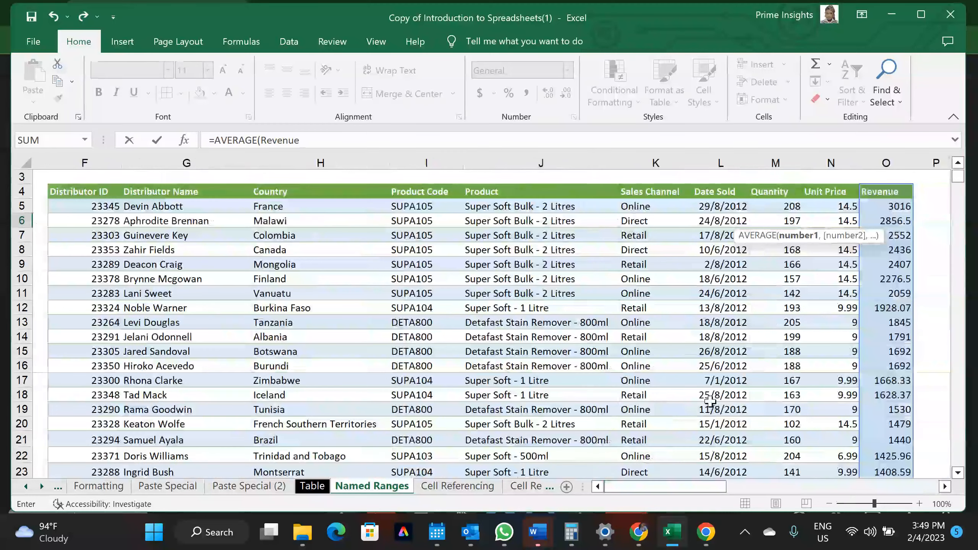
{"action": "scroll", "coordinate": [710, 402], "scroll_direction": "right", "scroll_amount": 2}
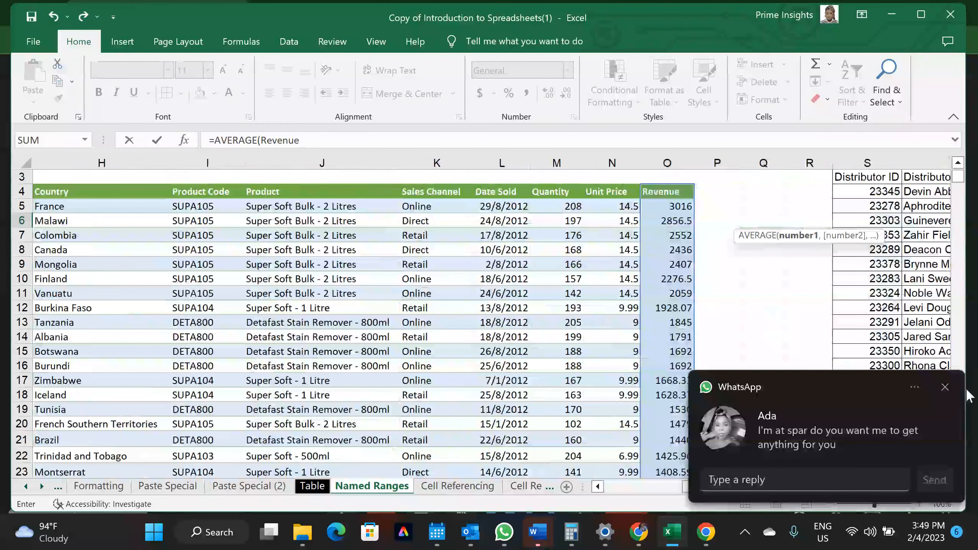
Reply 'Tea tree and serum. I'll send the money now' to the WhatsApp message
{"action": "left_click", "coordinate": [808, 480]}
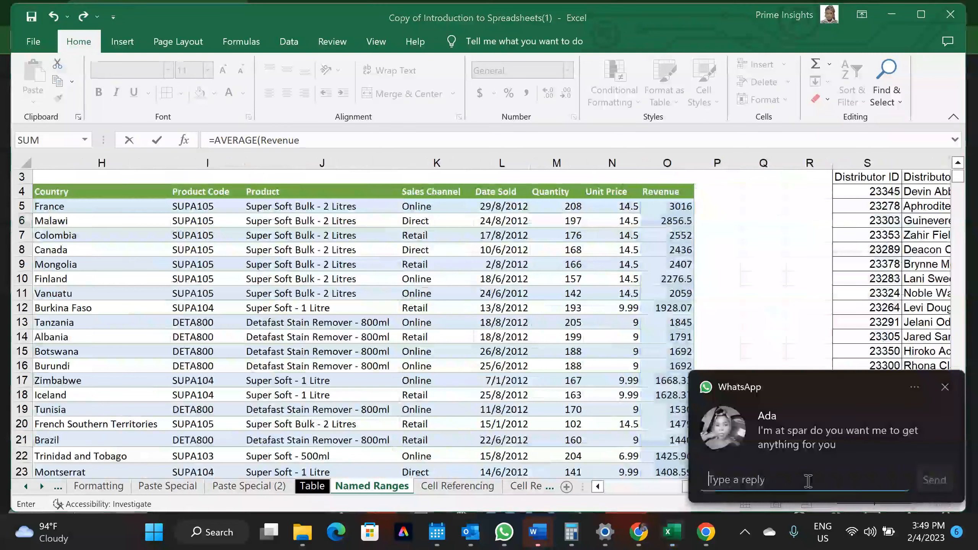
{"action": "type", "text": "Tea"}
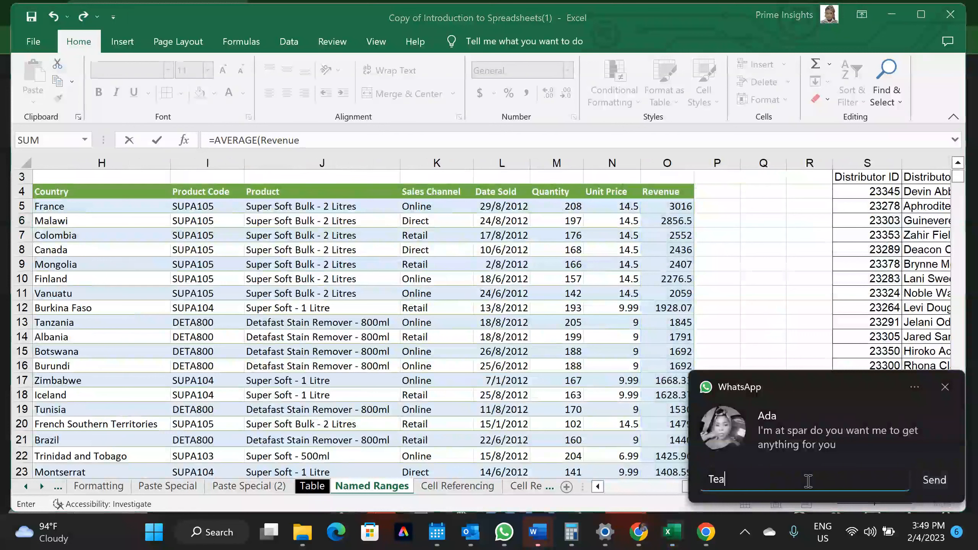
{"action": "type", "text": " tree and serun"}
{"action": "key", "text": "BackSpace"}
{"action": "type", "text": "m."}
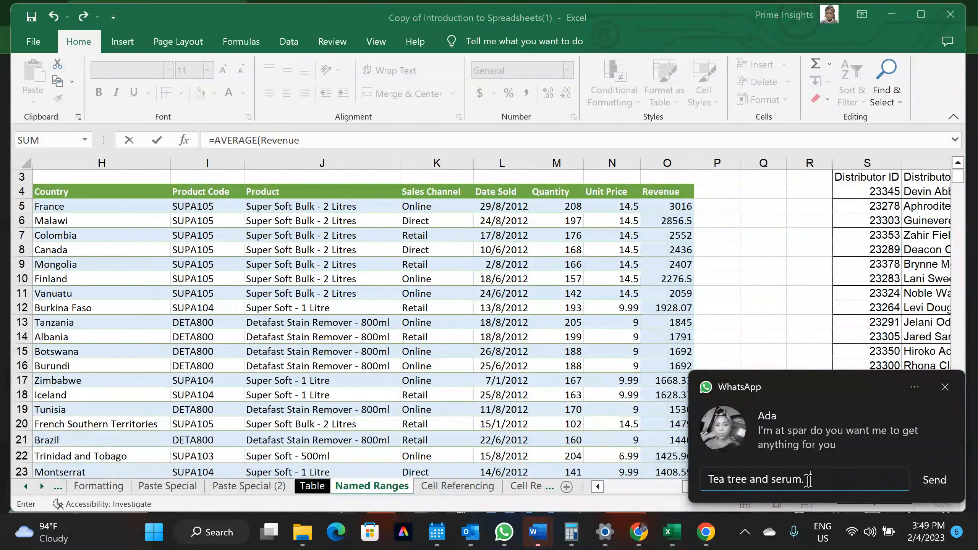
{"action": "type", "text": " I'll send the money now"}
{"action": "key", "text": "shift+Return"}
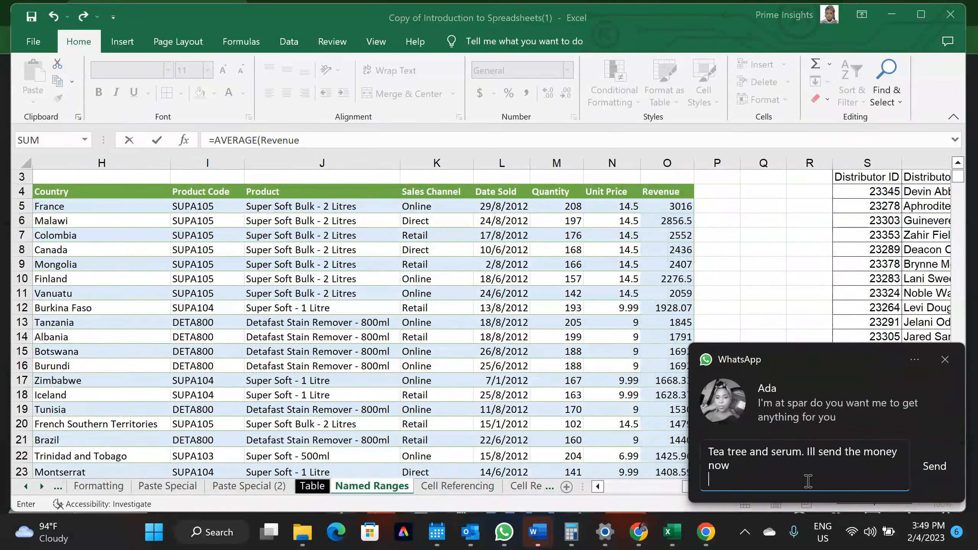
{"action": "left_click", "coordinate": [942, 465]}
Change AD6 to =AVERAGE(REV) and confirm it, giving 771.4309346
{"action": "left_click_drag", "start_coordinate": [788, 491], "coordinate": [923, 492]}
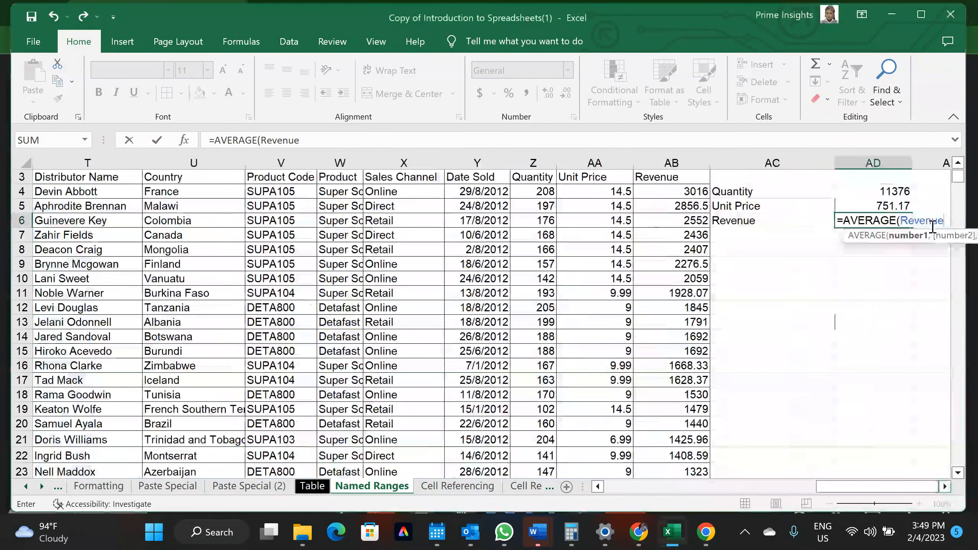
{"action": "key", "text": "BackSpace"}
{"action": "key", "text": "BackSpace"}
{"action": "key", "text": "BackSpace"}
{"action": "key", "text": "BackSpace"}
{"action": "key", "text": "BackSpace"}
{"action": "key", "text": "BackSpace"}
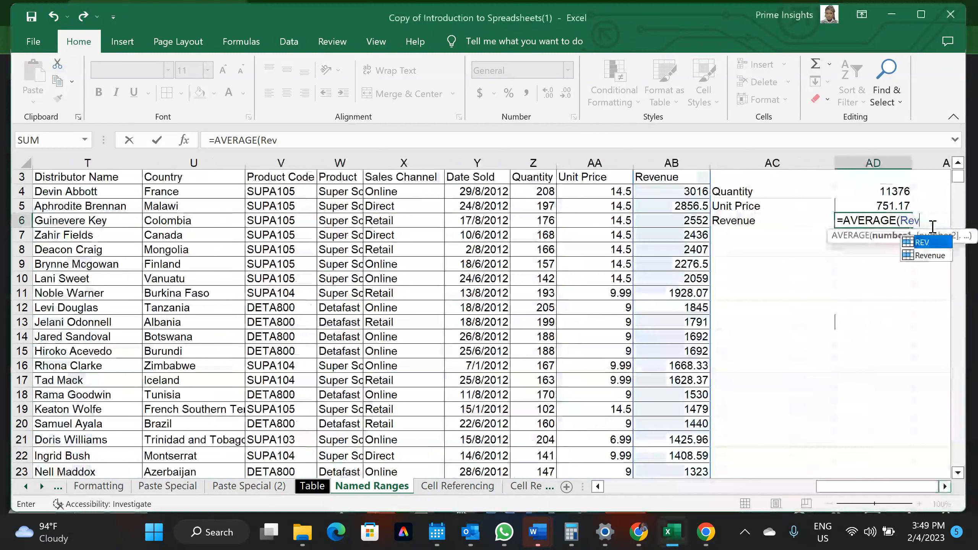
{"action": "type", "text": "EV"}
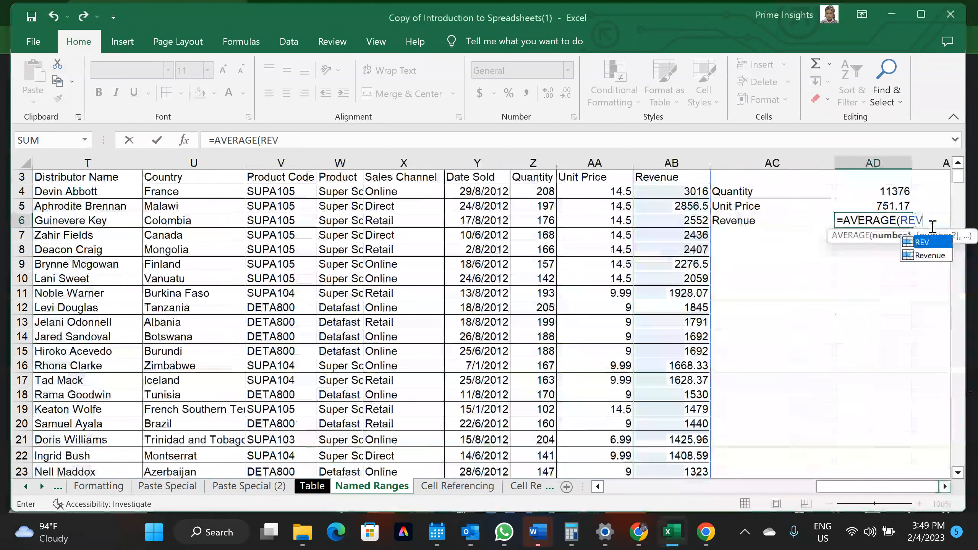
{"action": "type", "text": ")"}
{"action": "key", "text": "Return"}
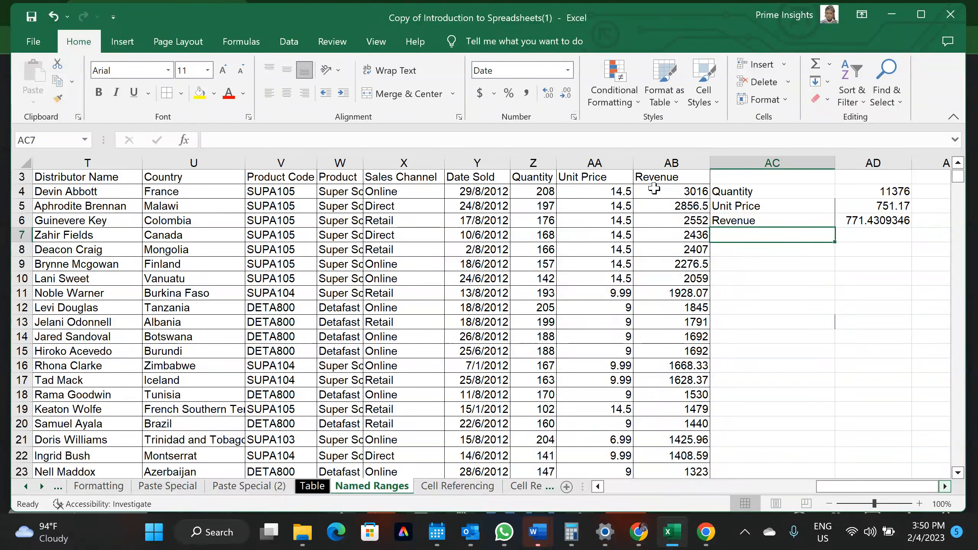
{"action": "scroll", "coordinate": [657, 216], "scroll_direction": "up", "scroll_amount": 2}
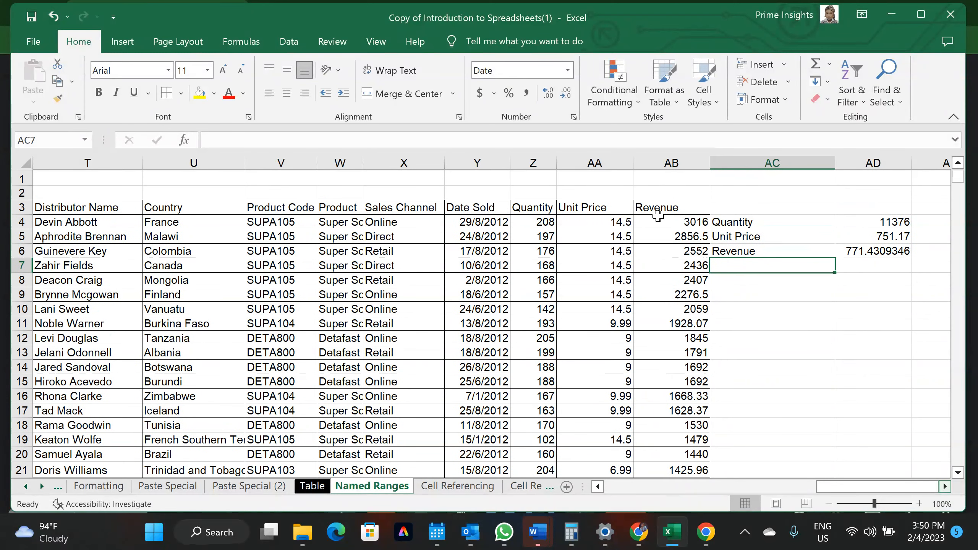
{"action": "left_click", "coordinate": [656, 208]}
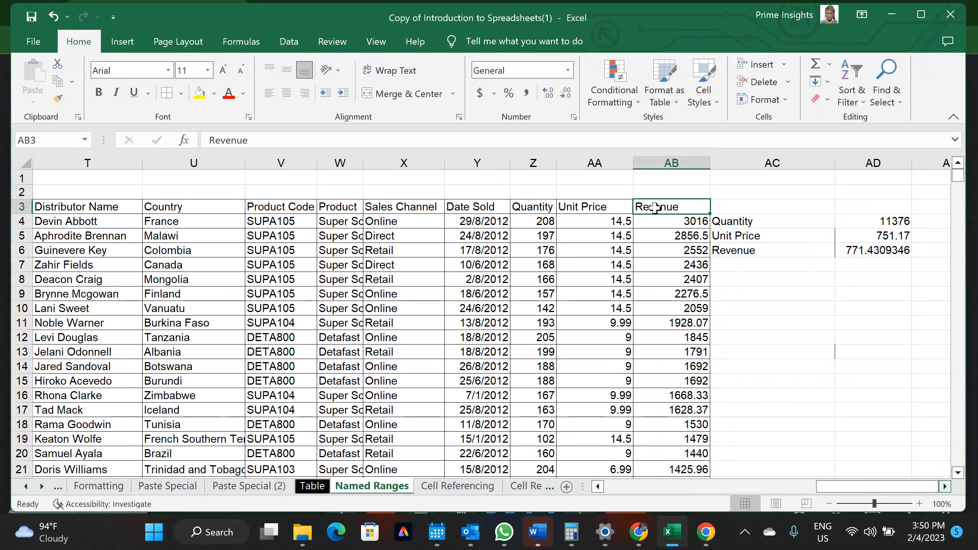
Browse the Data, Review and View ribbons, then open Formulas > Name Manager
{"action": "left_click", "coordinate": [291, 44]}
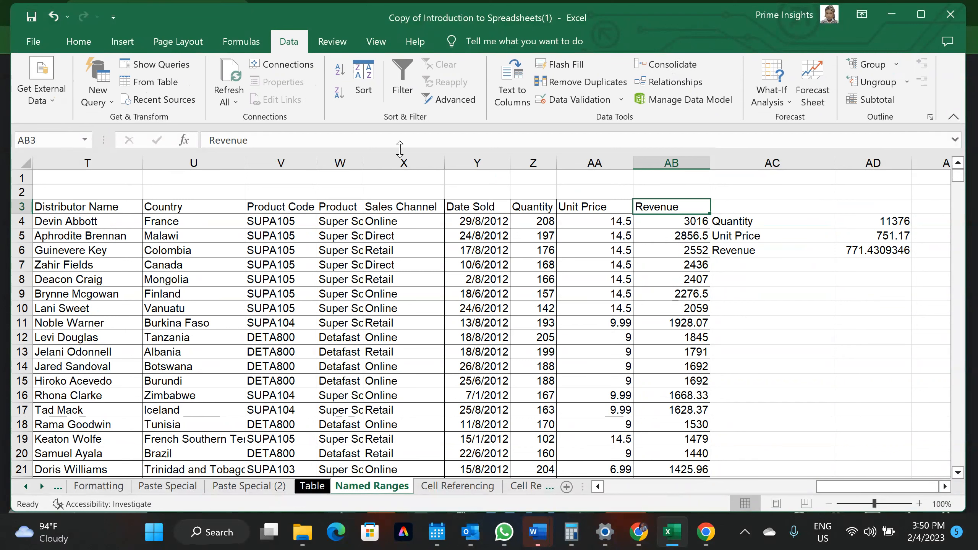
{"action": "left_click", "coordinate": [331, 46]}
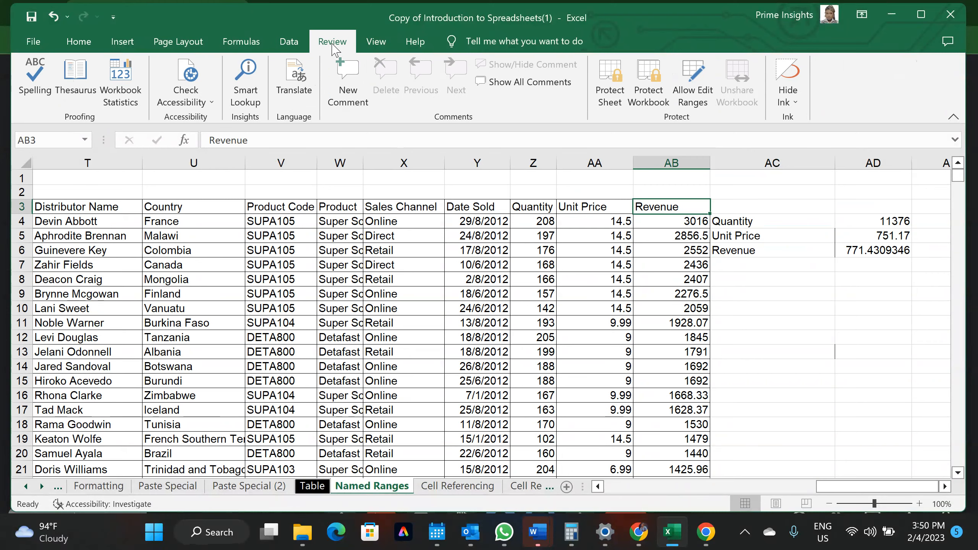
{"action": "left_click", "coordinate": [361, 43]}
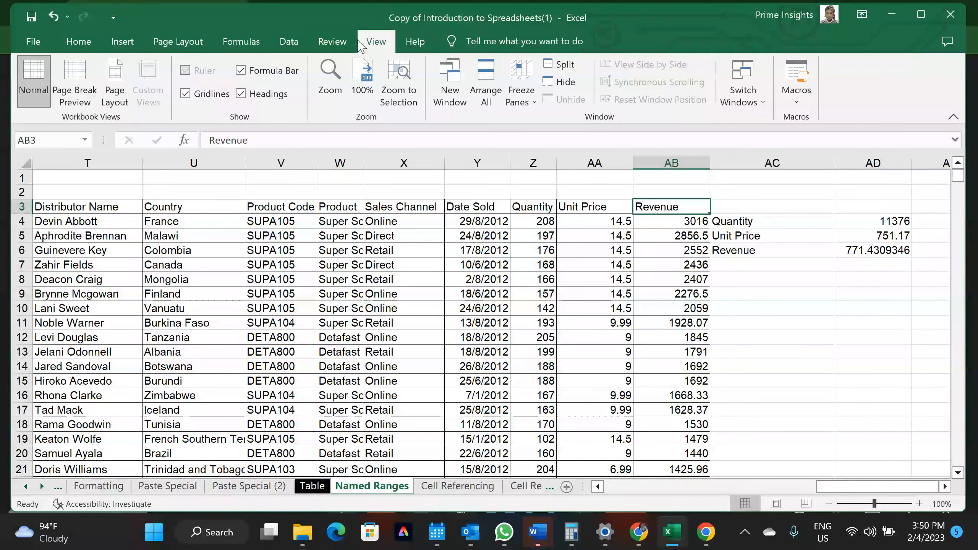
{"action": "left_click", "coordinate": [239, 46]}
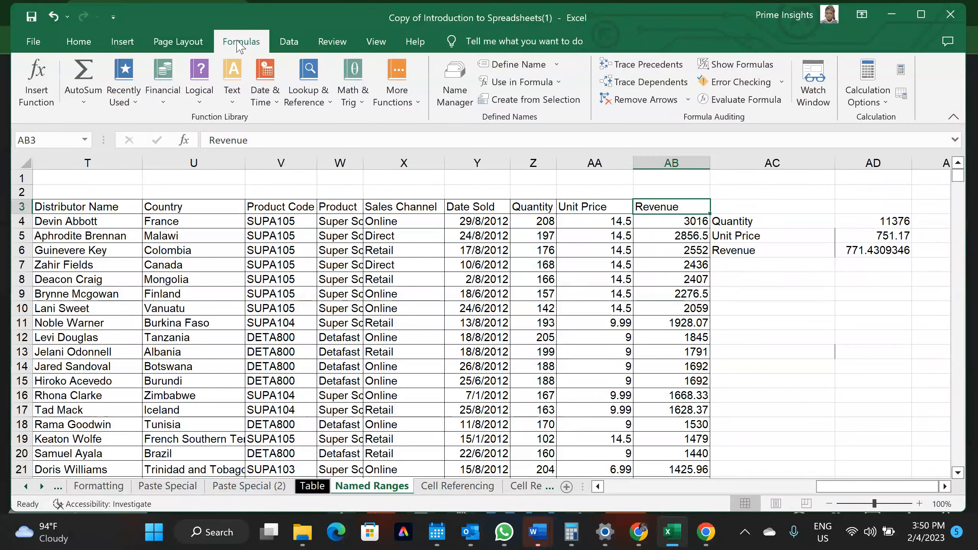
{"action": "left_click", "coordinate": [461, 104]}
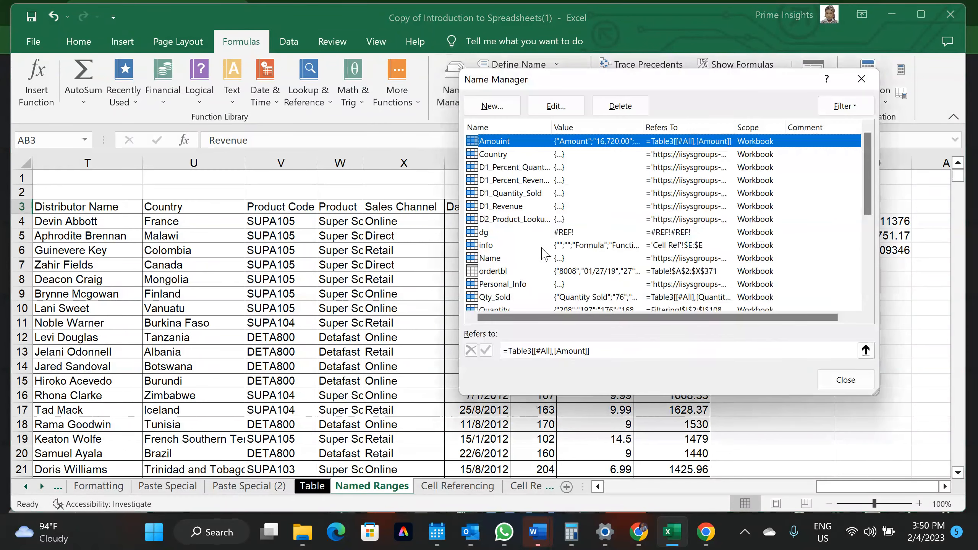
{"action": "scroll", "coordinate": [545, 263], "scroll_direction": "down", "scroll_amount": 5}
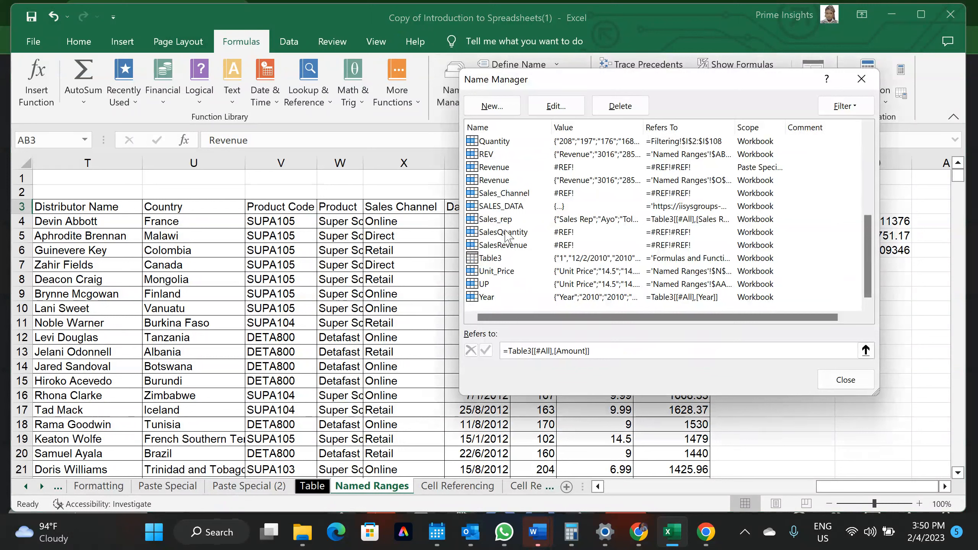
{"action": "scroll", "coordinate": [512, 181], "scroll_direction": "up", "scroll_amount": 5}
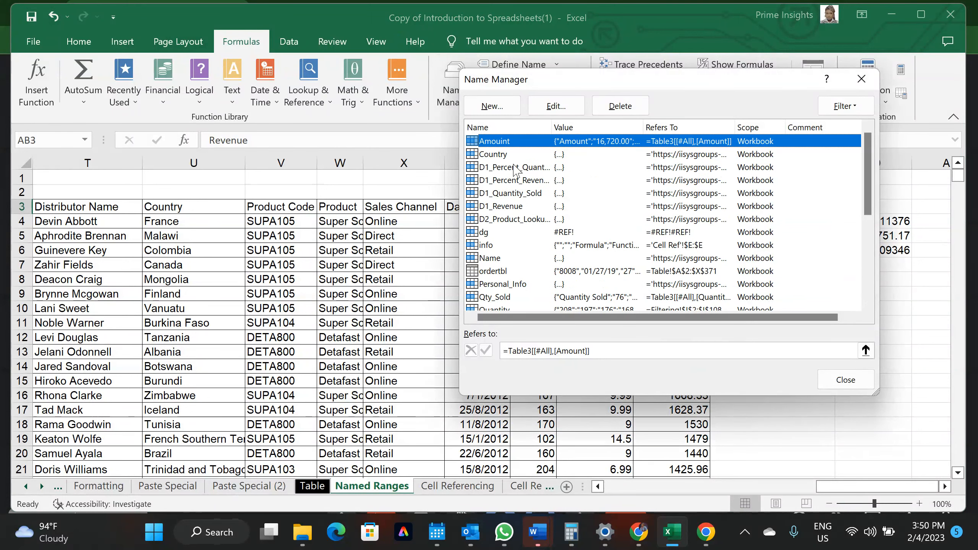
{"action": "scroll", "coordinate": [514, 165], "scroll_direction": "down", "scroll_amount": 5}
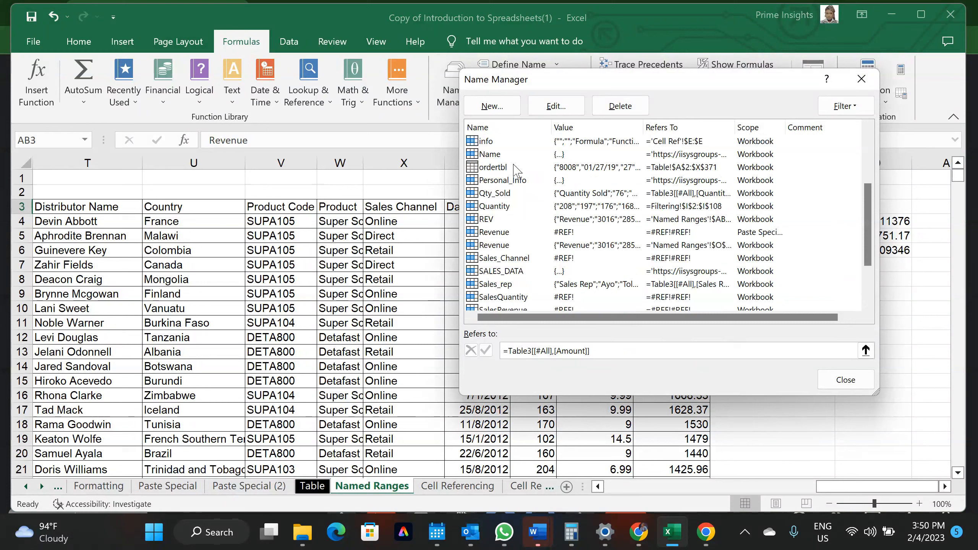
{"action": "scroll", "coordinate": [516, 169], "scroll_direction": "up", "scroll_amount": 5}
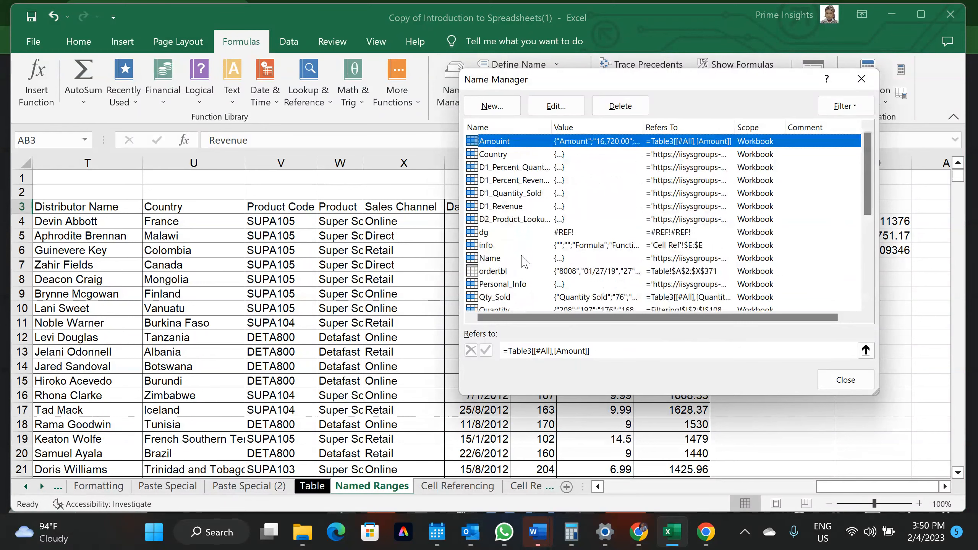
{"action": "scroll", "coordinate": [525, 263], "scroll_direction": "down", "scroll_amount": 5}
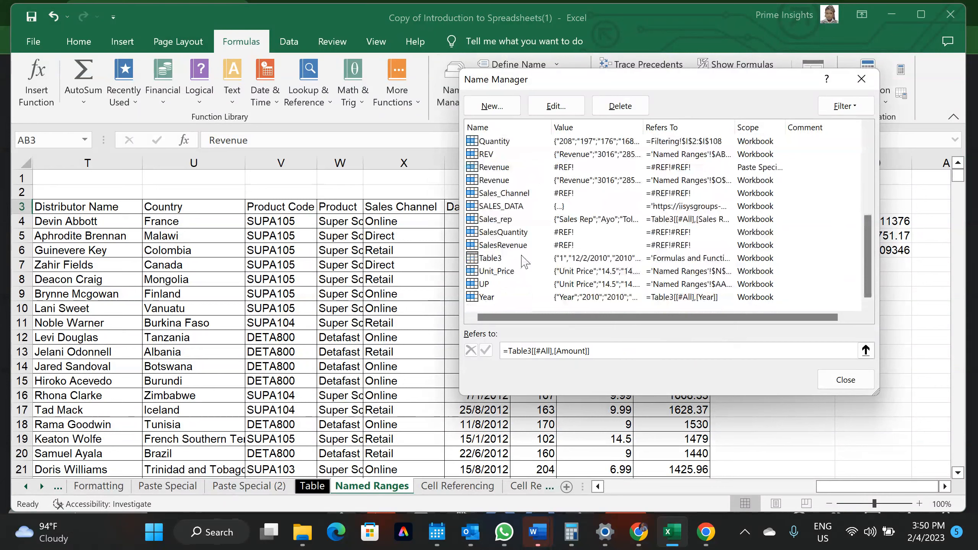
{"action": "left_click", "coordinate": [487, 285]}
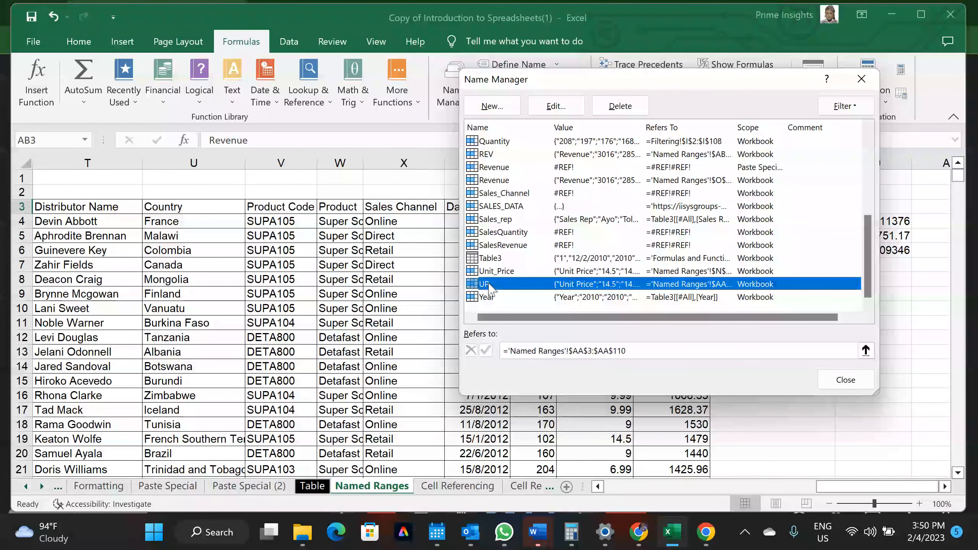
{"action": "left_click", "coordinate": [488, 156]}
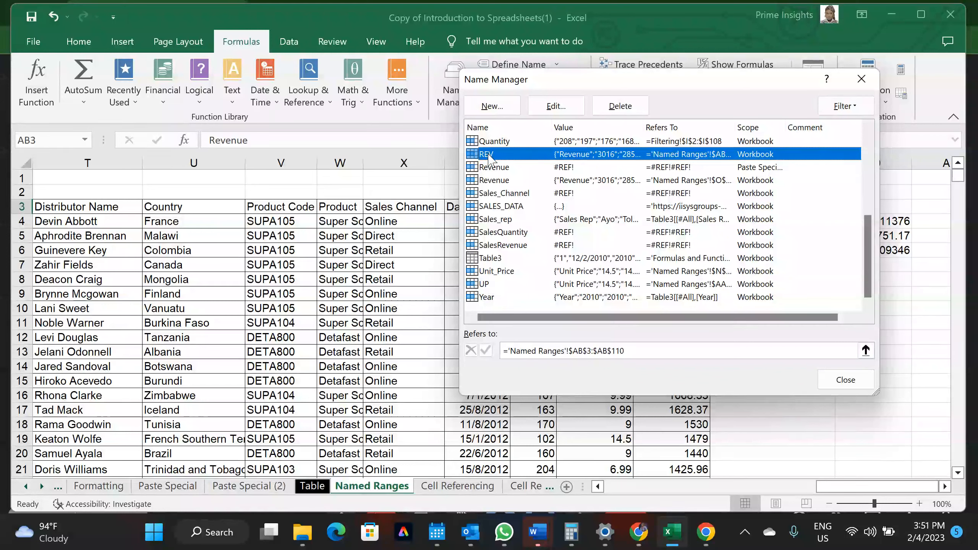
{"action": "scroll", "coordinate": [531, 186], "scroll_direction": "up", "scroll_amount": 5}
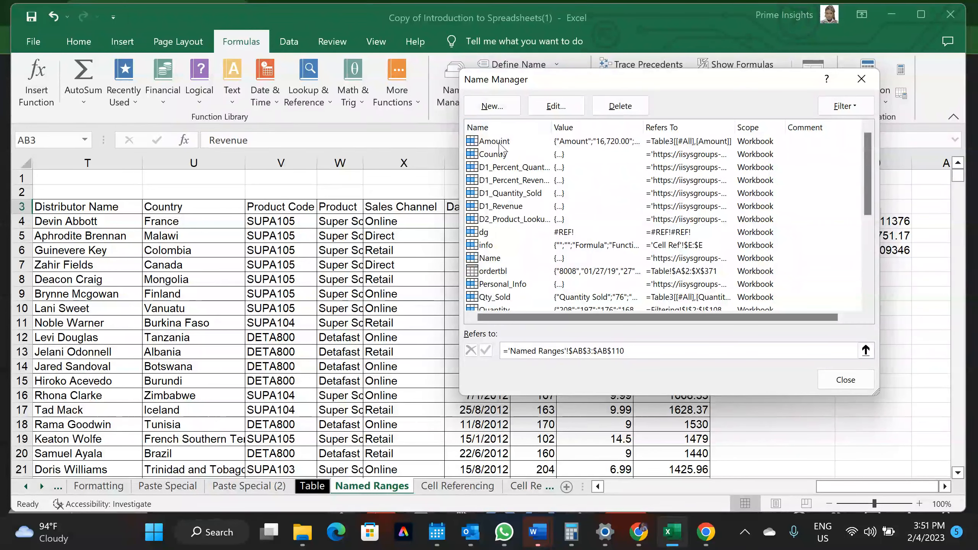
{"action": "left_click", "coordinate": [494, 235]}
{"action": "left_click", "coordinate": [488, 259]}
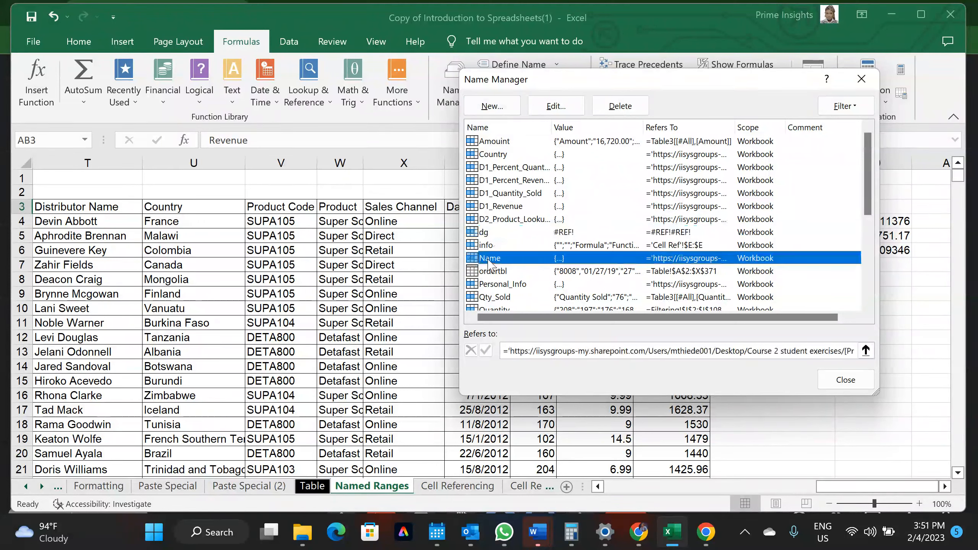
{"action": "scroll", "coordinate": [488, 263], "scroll_direction": "down", "scroll_amount": 3}
{"action": "scroll", "coordinate": [488, 264], "scroll_direction": "down", "scroll_amount": 2}
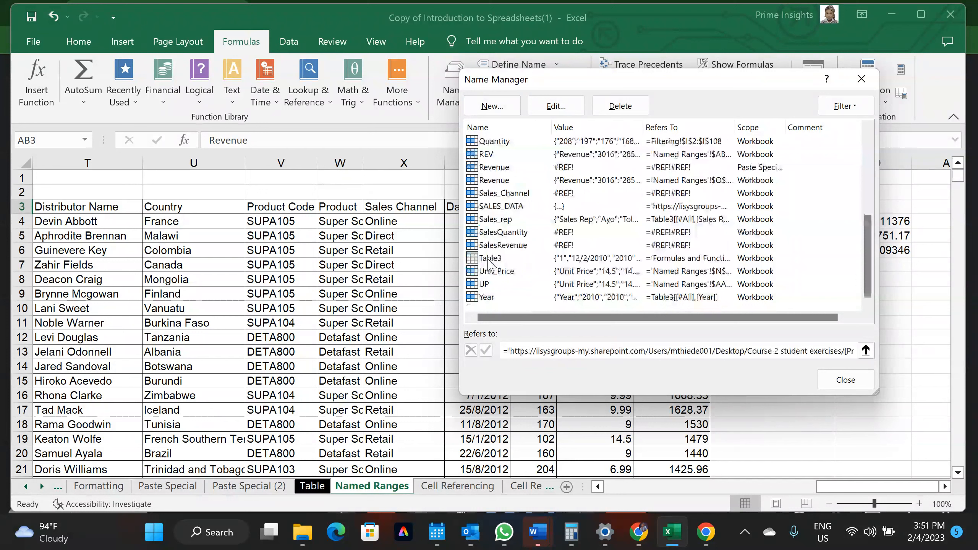
{"action": "left_click", "coordinate": [486, 284]}
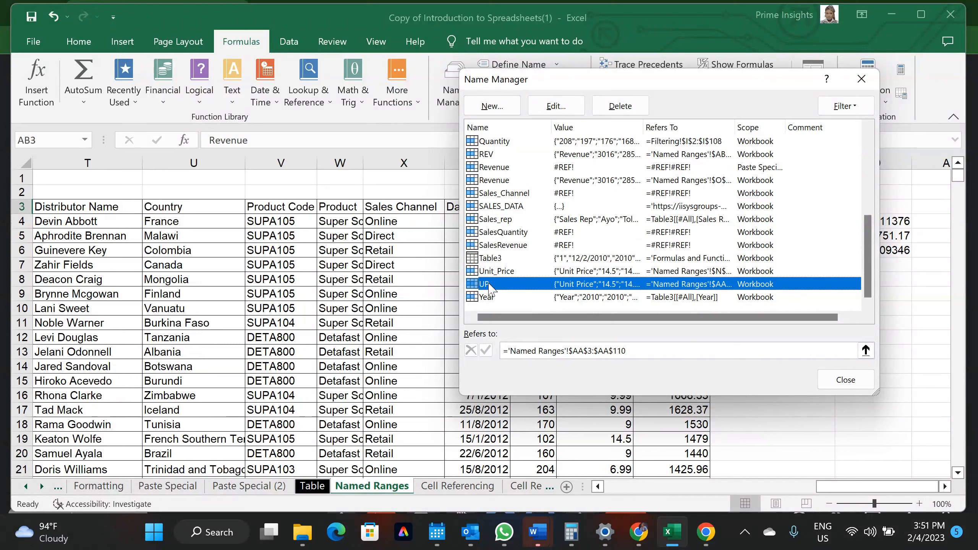
Delete the UP and REV names in Name Manager and close it
{"action": "left_click", "coordinate": [630, 111]}
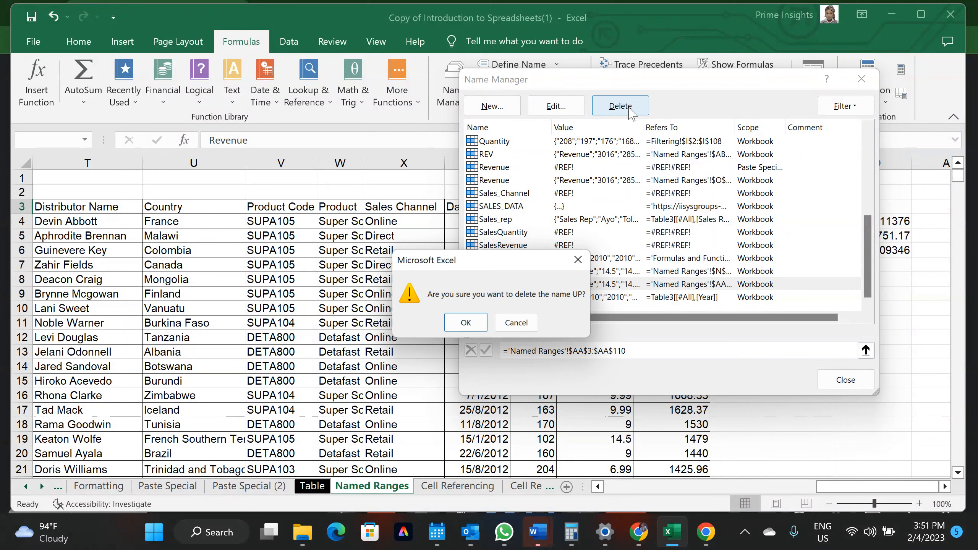
{"action": "left_click", "coordinate": [465, 325]}
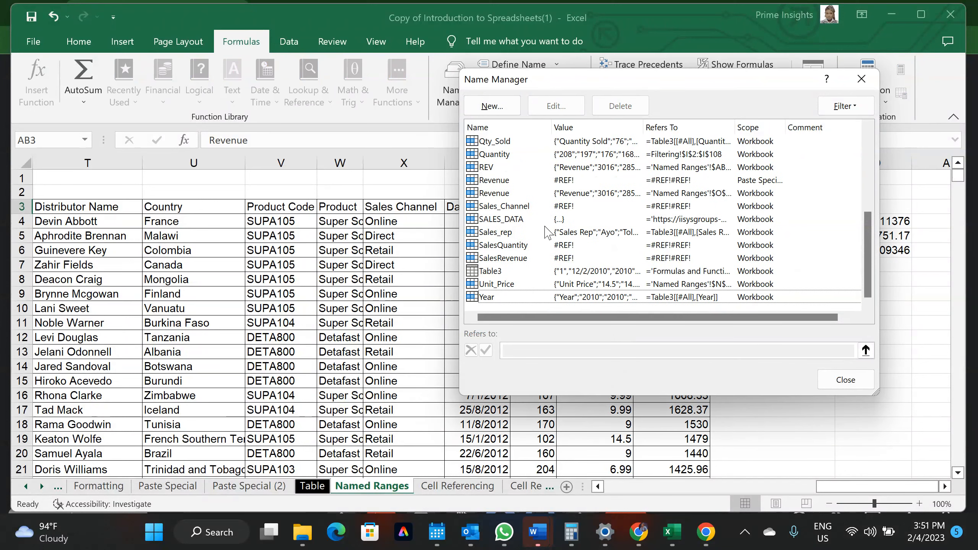
{"action": "scroll", "coordinate": [552, 237], "scroll_direction": "up", "scroll_amount": 2}
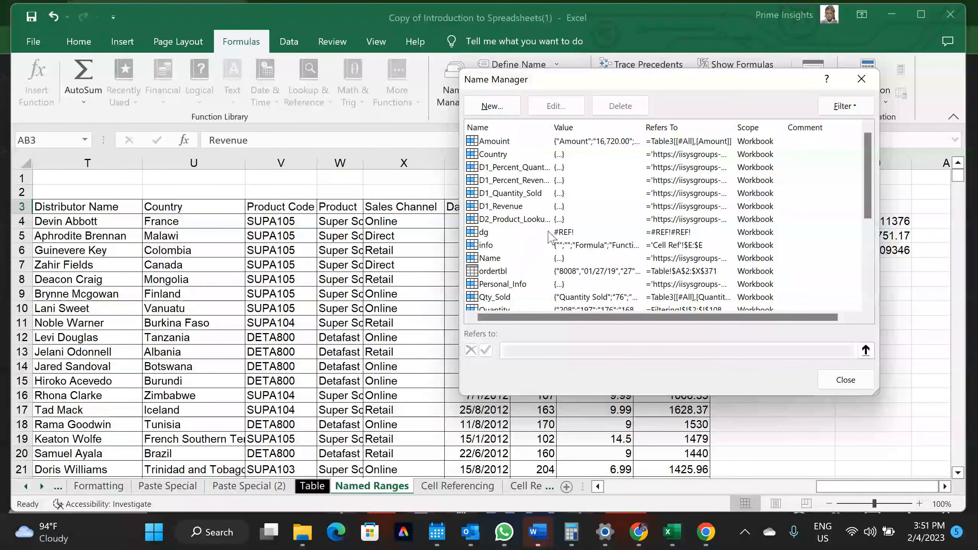
{"action": "scroll", "coordinate": [505, 276], "scroll_direction": "down", "scroll_amount": 3}
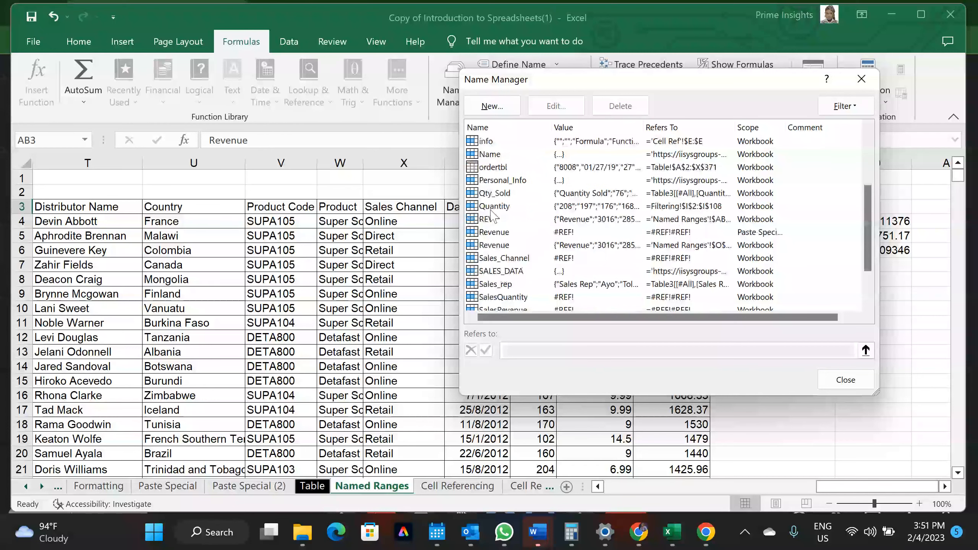
{"action": "left_click", "coordinate": [494, 219]}
{"action": "left_click", "coordinate": [626, 110]}
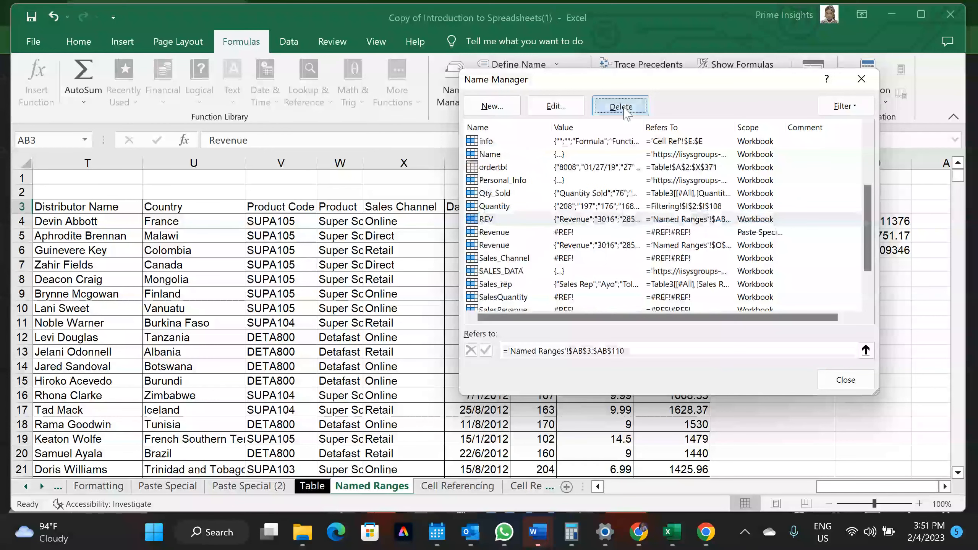
{"action": "left_click", "coordinate": [476, 325]}
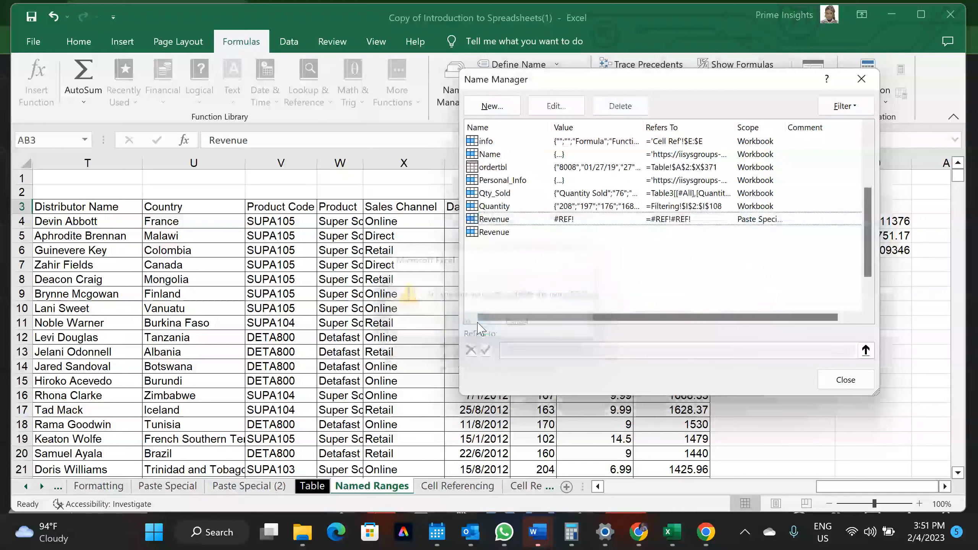
{"action": "left_click", "coordinate": [846, 381]}
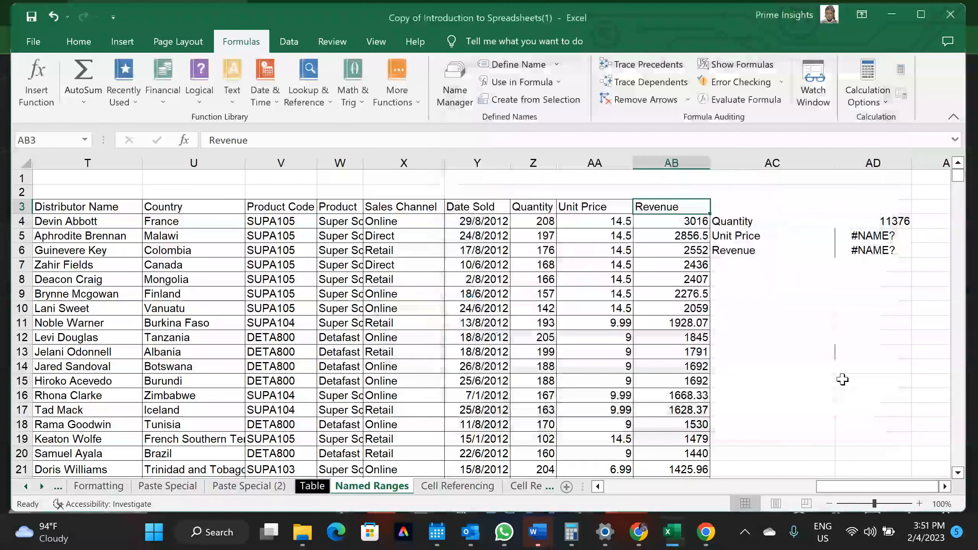
Re-enter the AD5 and AD6 formulas so they recalculate to #NAME?
{"action": "left_click", "coordinate": [855, 240]}
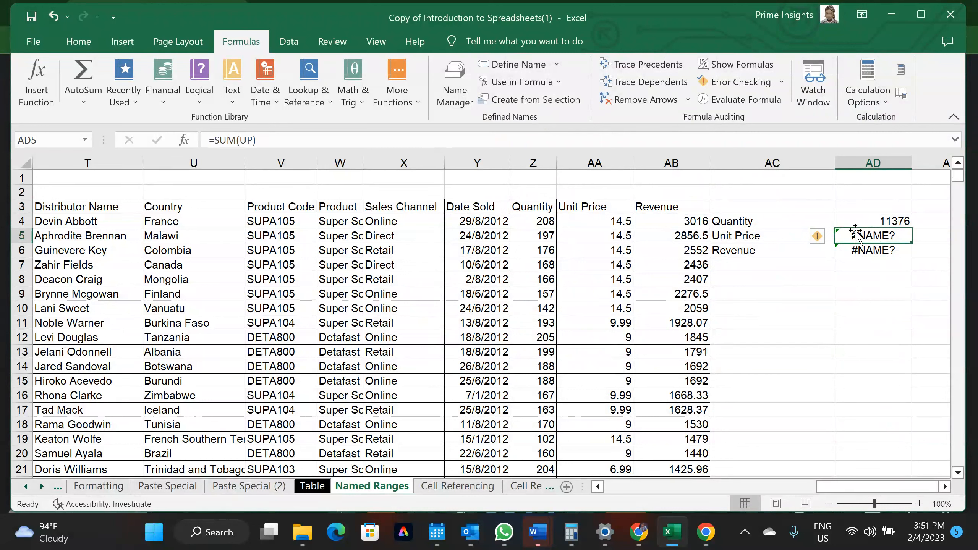
{"action": "left_click", "coordinate": [252, 139]}
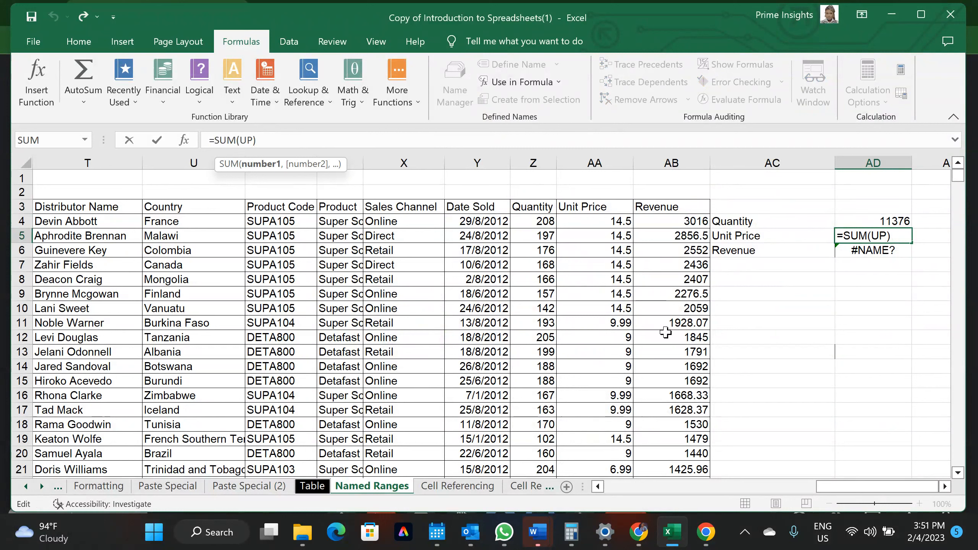
{"action": "key", "text": "Return"}
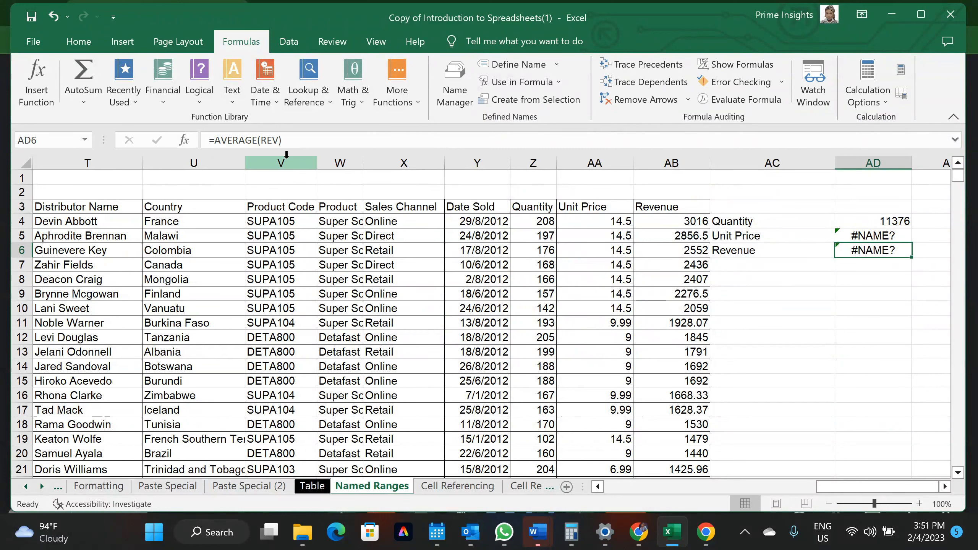
{"action": "left_click", "coordinate": [275, 145]}
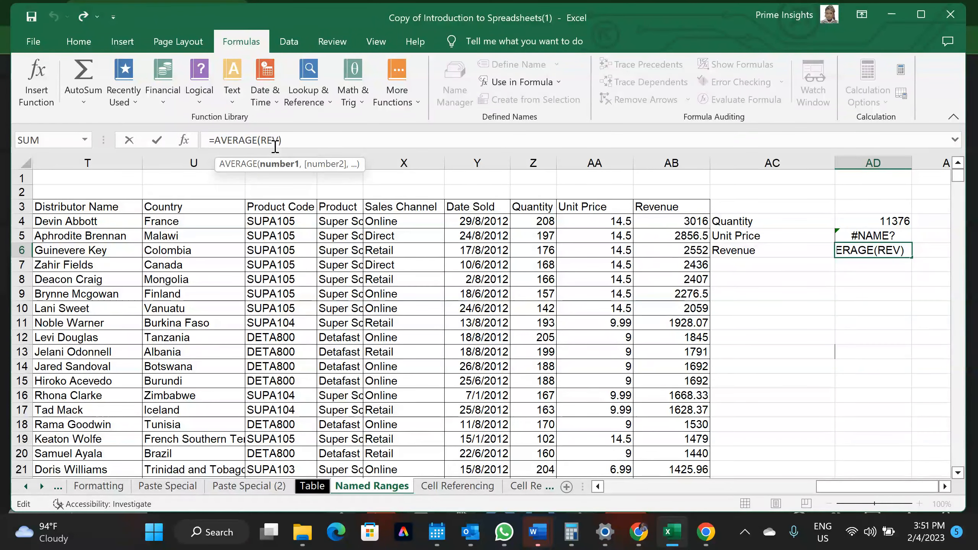
{"action": "key", "text": "Return"}
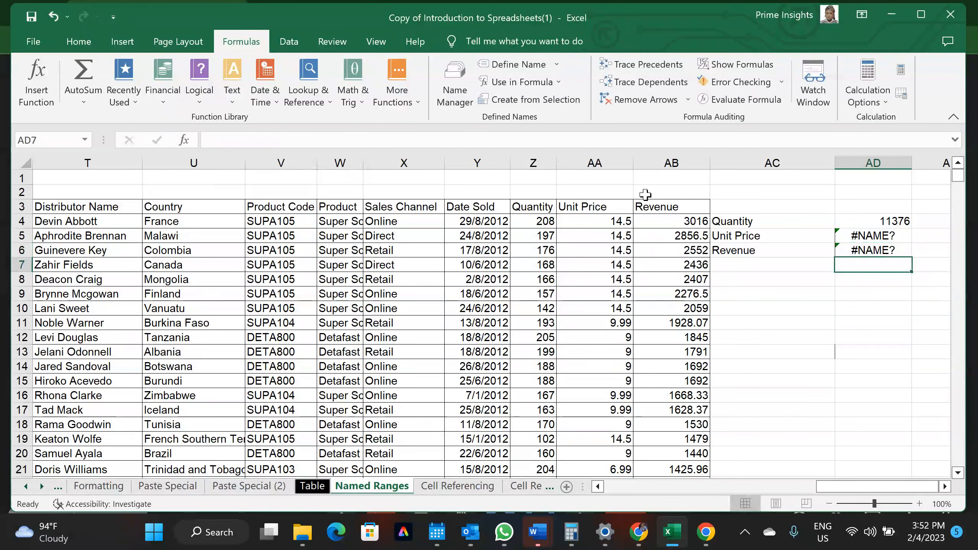
Select the Revenue column from AB3 to its last row, then deselect it
{"action": "left_click", "coordinate": [652, 208]}
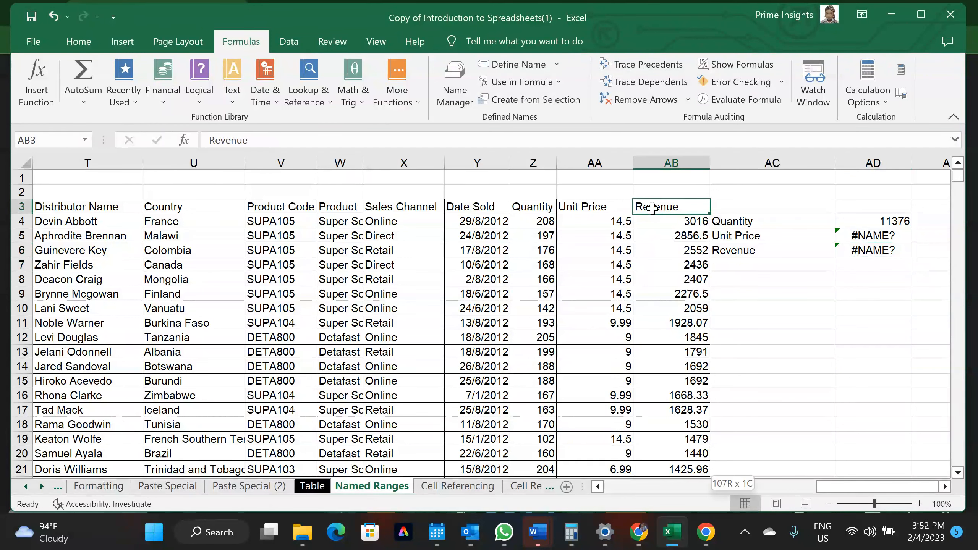
{"action": "key", "text": "ctrl+shift+Down"}
{"action": "scroll", "coordinate": [574, 227], "scroll_direction": "up", "scroll_amount": 20}
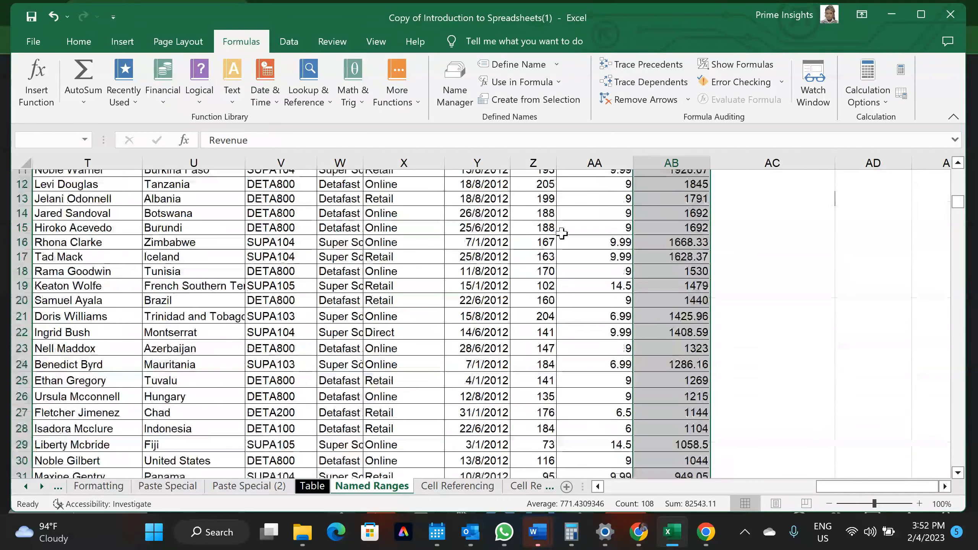
{"action": "scroll", "coordinate": [561, 234], "scroll_direction": "up", "scroll_amount": 3}
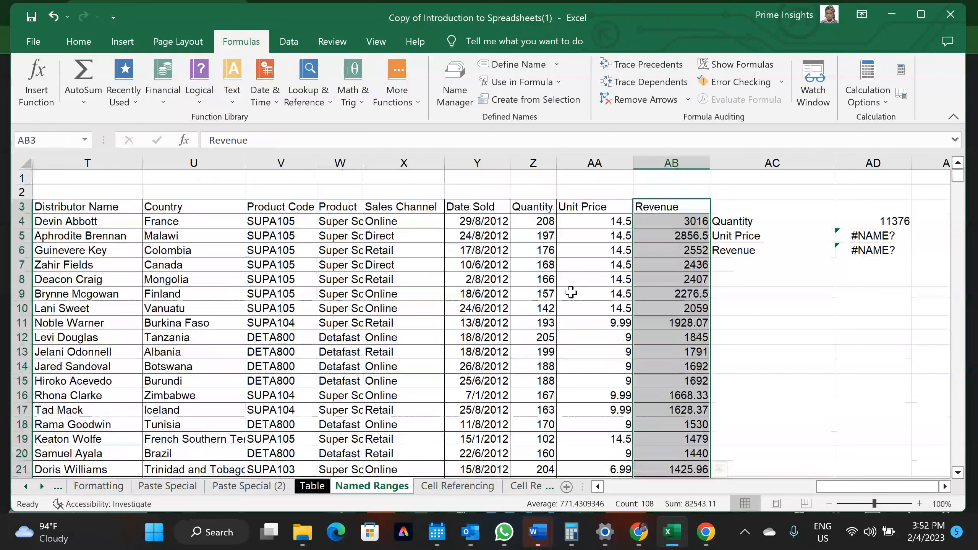
{"action": "left_click", "coordinate": [787, 306]}
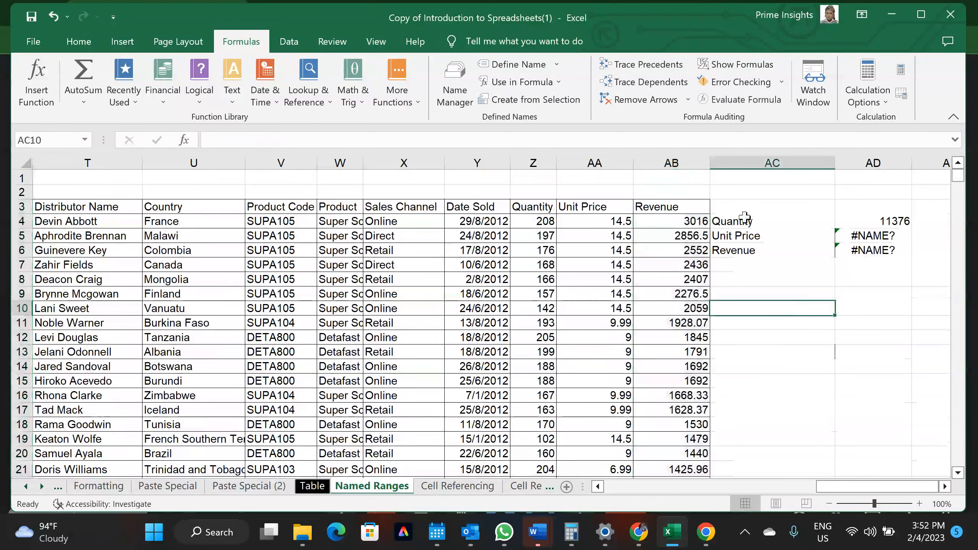
Delete the summary labels and results in AC3:AD7
{"action": "mouse_move", "coordinate": [738, 201]}
{"action": "left_mouse_down"}
{"action": "mouse_move", "coordinate": [912, 235]}
{"action": "mouse_move", "coordinate": [910, 267]}
{"action": "left_mouse_up"}
{"action": "key", "text": "Delete"}
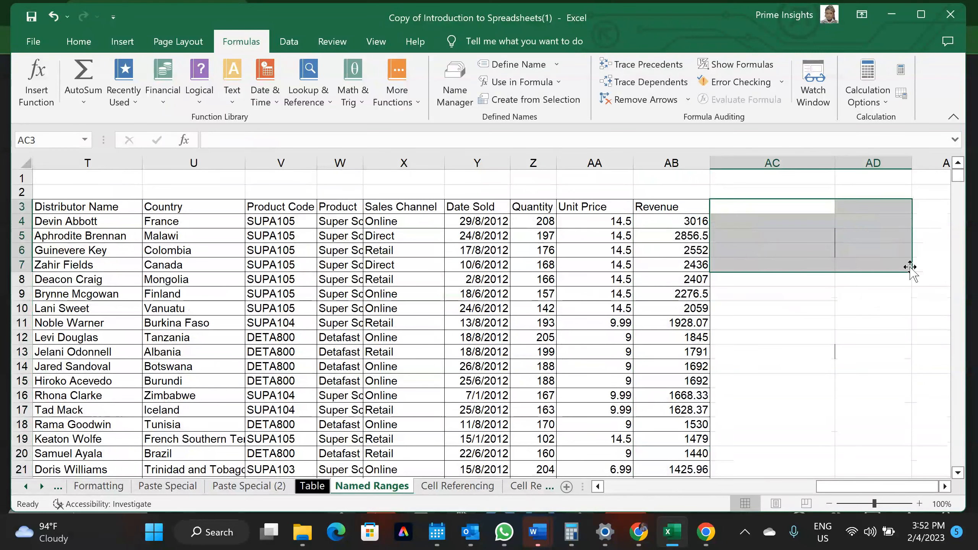
{"action": "left_click", "coordinate": [654, 327]}
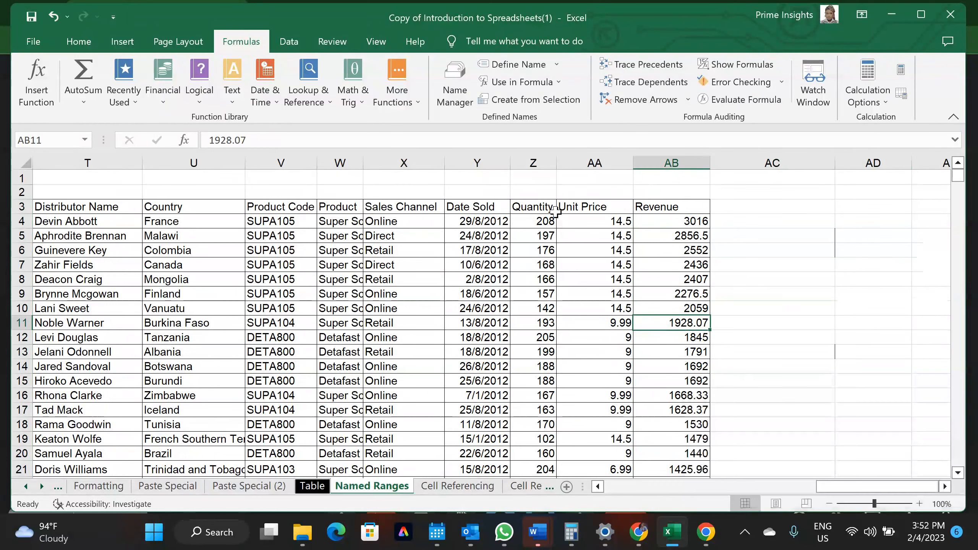
{"action": "left_click", "coordinate": [750, 219]}
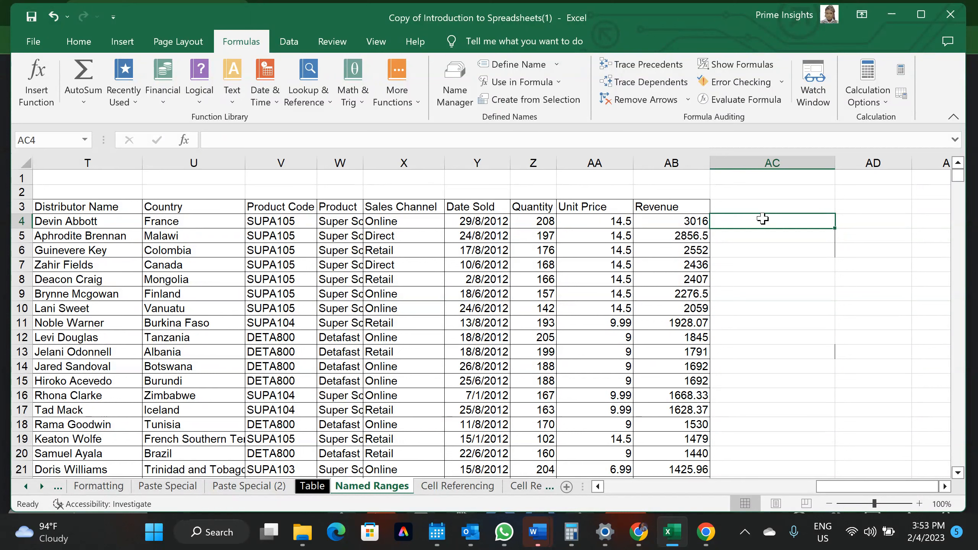
Activate the Intro sheet from the sheet list and scroll around it
{"action": "left_click", "coordinate": [482, 488]}
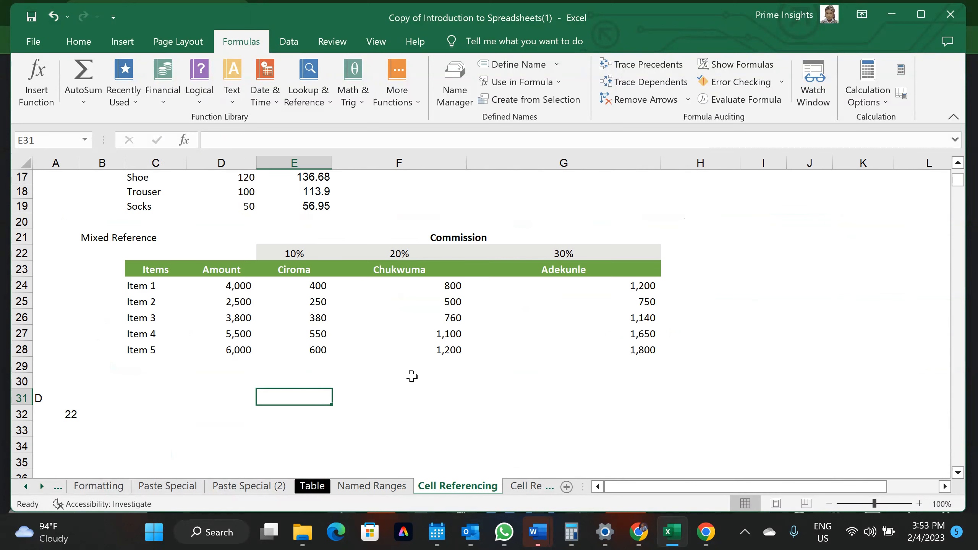
{"action": "scroll", "coordinate": [411, 376], "scroll_direction": "up", "scroll_amount": 5}
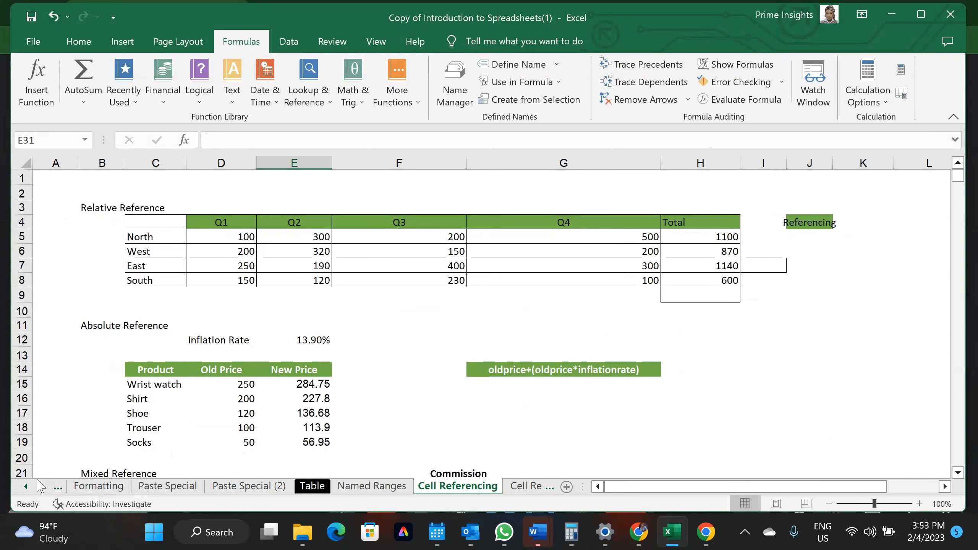
{"action": "right_click", "coordinate": [40, 486]}
{"action": "left_click", "coordinate": [40, 287]}
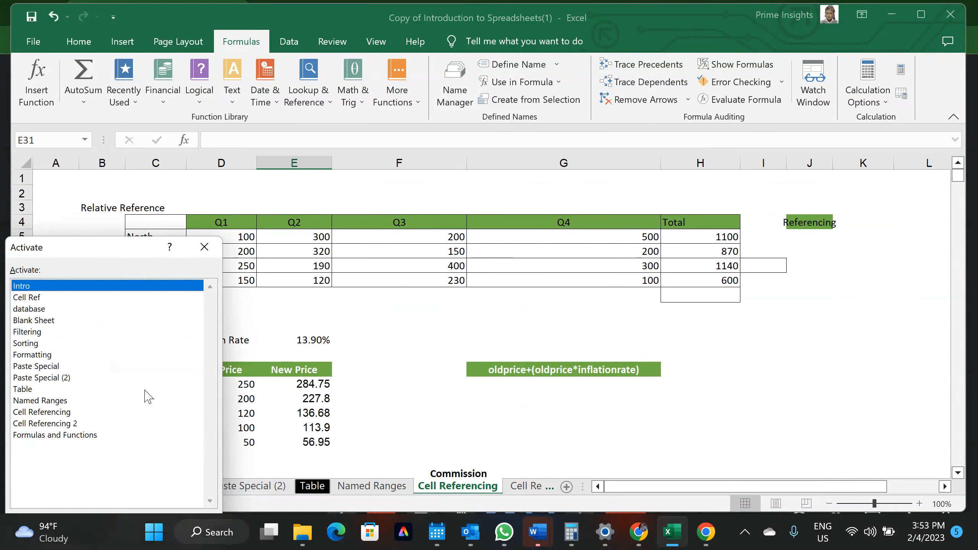
{"action": "key", "text": "Return"}
{"action": "scroll", "coordinate": [494, 336], "scroll_direction": "right", "scroll_amount": 4}
{"action": "scroll", "coordinate": [494, 336], "scroll_direction": "left", "scroll_amount": 6}
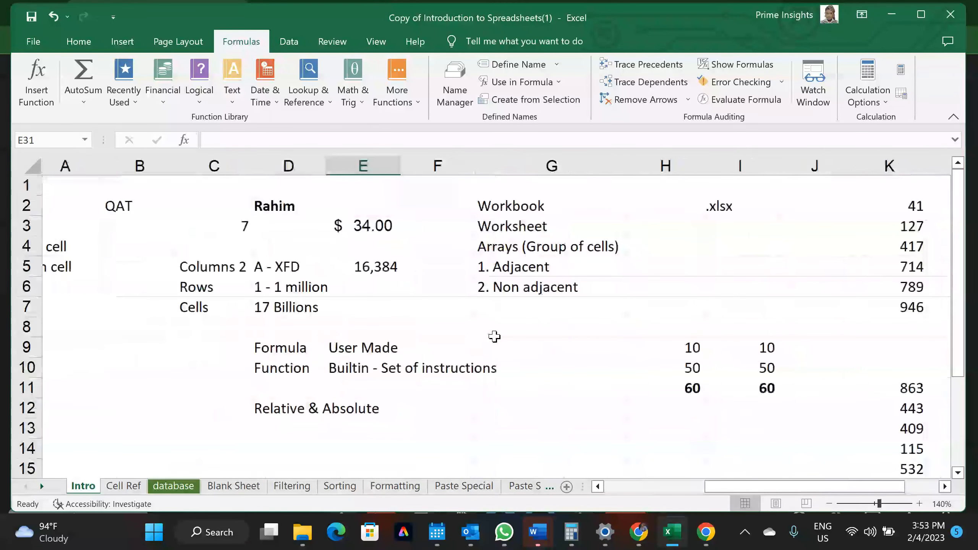
{"action": "scroll", "coordinate": [494, 336], "scroll_direction": "left", "scroll_amount": 1}
{"action": "scroll", "coordinate": [495, 336], "scroll_direction": "down", "scroll_amount": 5}
{"action": "scroll", "coordinate": [495, 336], "scroll_direction": "up", "scroll_amount": 5}
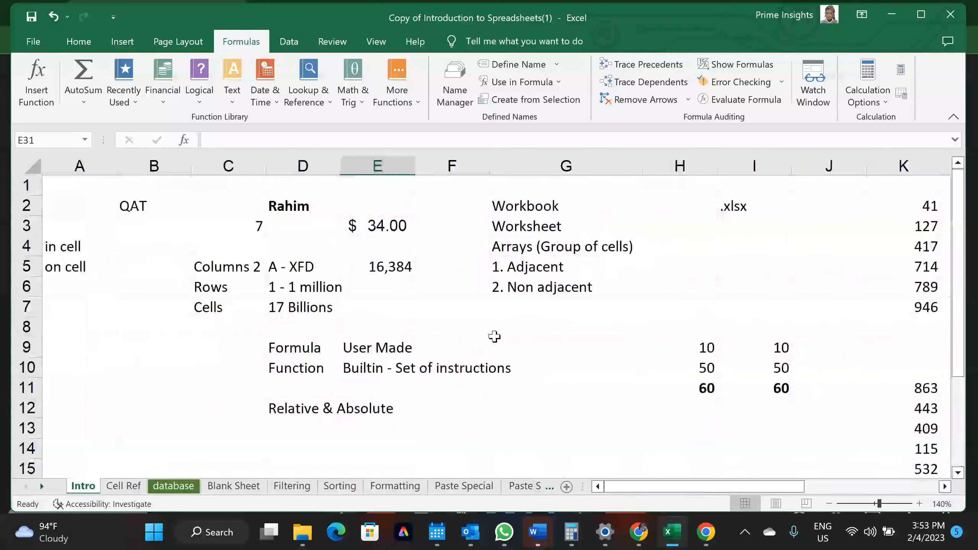
{"action": "scroll", "coordinate": [494, 336], "scroll_direction": "right", "scroll_amount": 9}
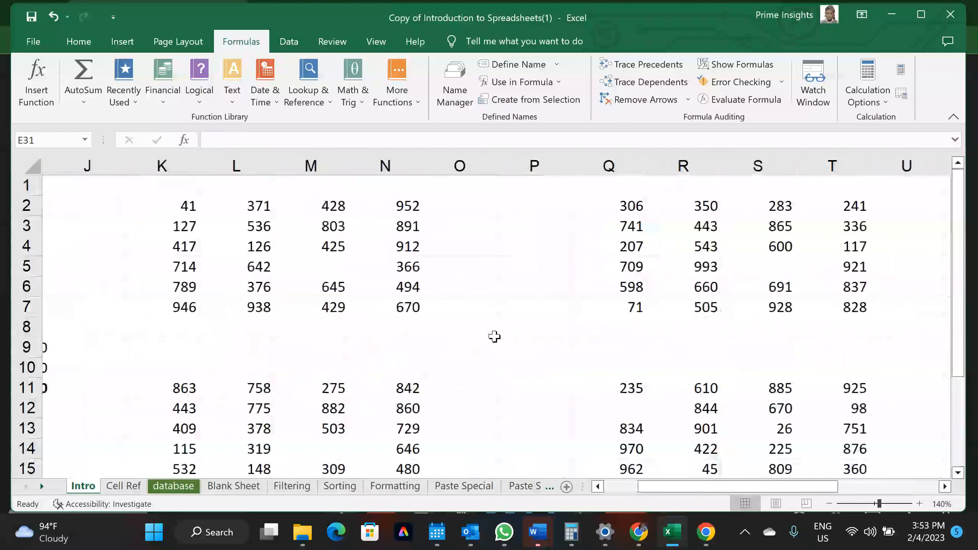
{"action": "scroll", "coordinate": [494, 336], "scroll_direction": "right", "scroll_amount": 1}
Switch to the Cell Ref sheet and scroll back to column A
{"action": "left_click", "coordinate": [137, 487]}
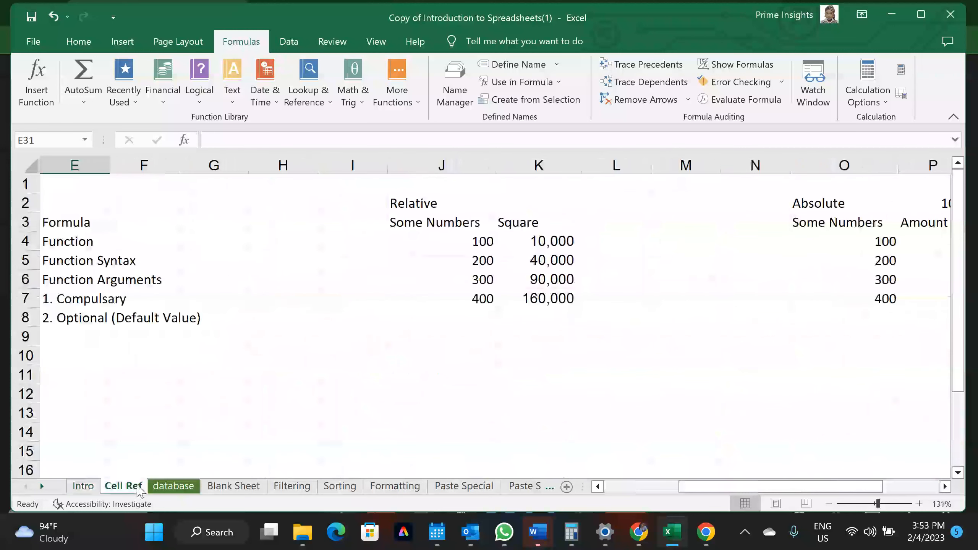
{"action": "scroll", "coordinate": [261, 316], "scroll_direction": "left", "scroll_amount": 4}
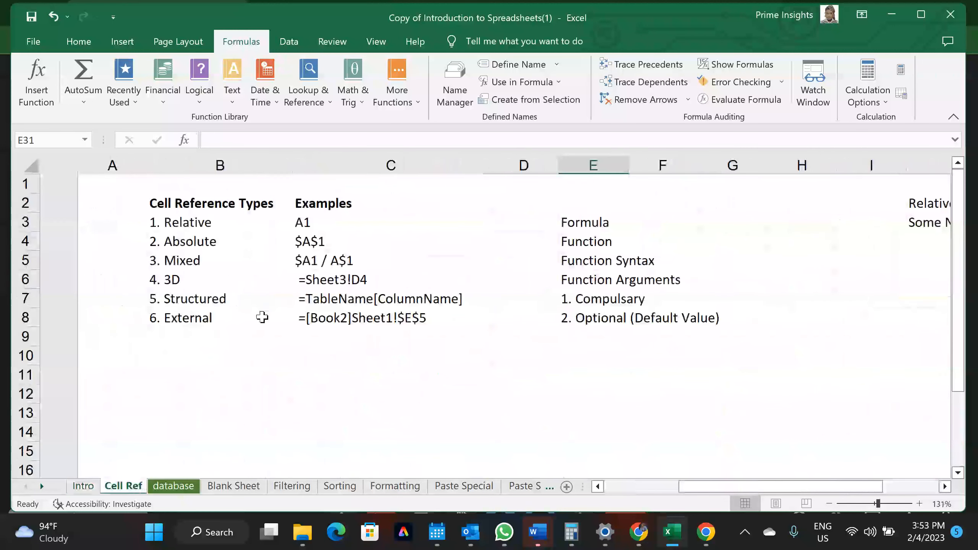
{"action": "scroll", "coordinate": [262, 317], "scroll_direction": "up", "scroll_amount": 1}
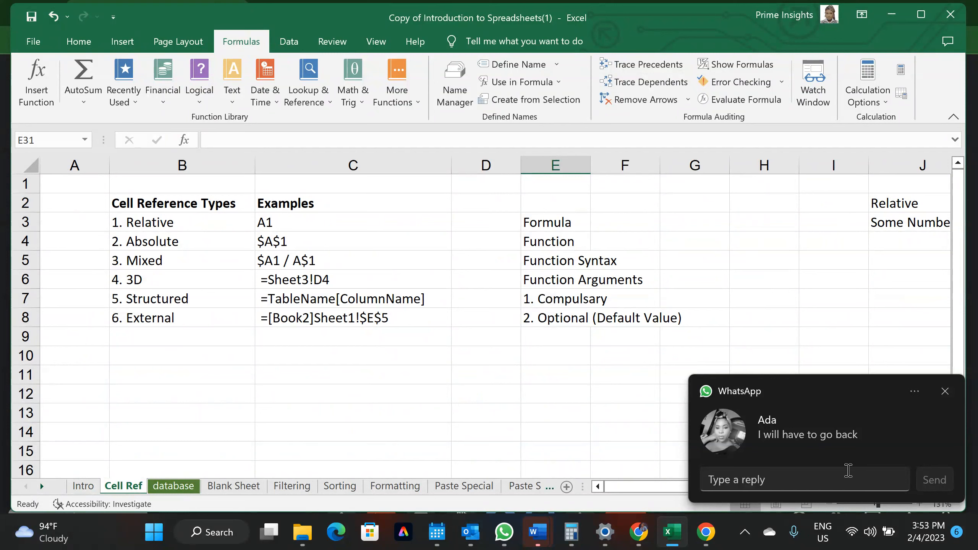
Reply 'T for tenks' to the WhatsApp message notification
{"action": "left_click", "coordinate": [795, 480]}
{"action": "type", "text": "T for tenks"}
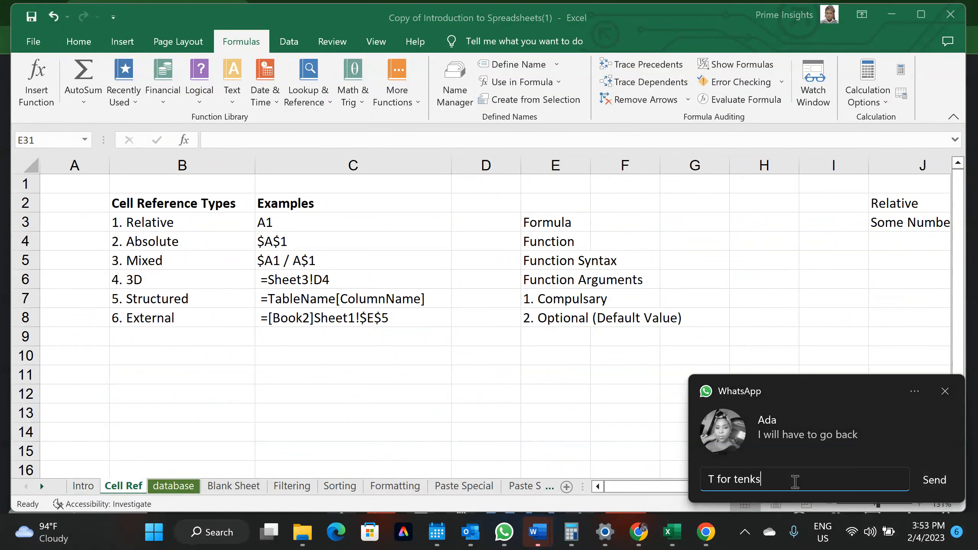
{"action": "key", "text": "Return"}
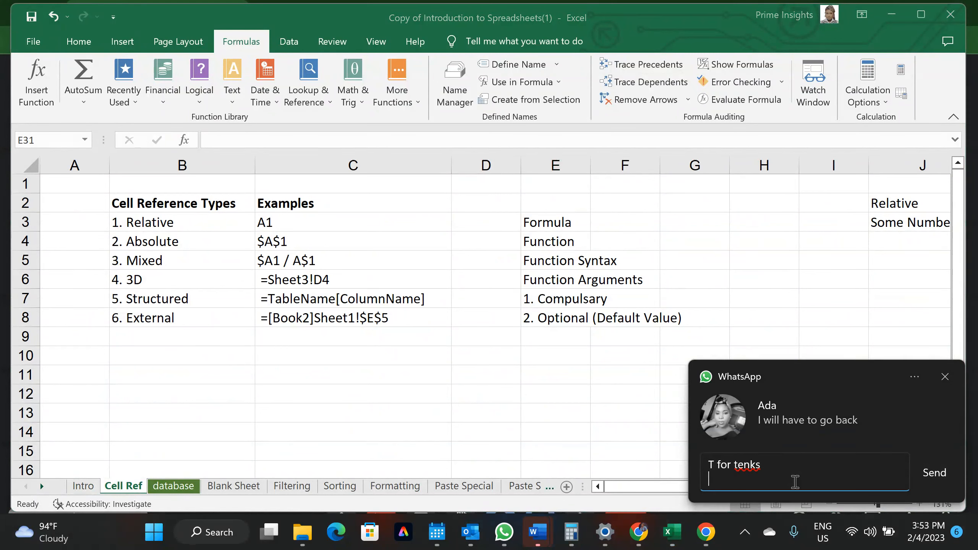
{"action": "left_click", "coordinate": [940, 474]}
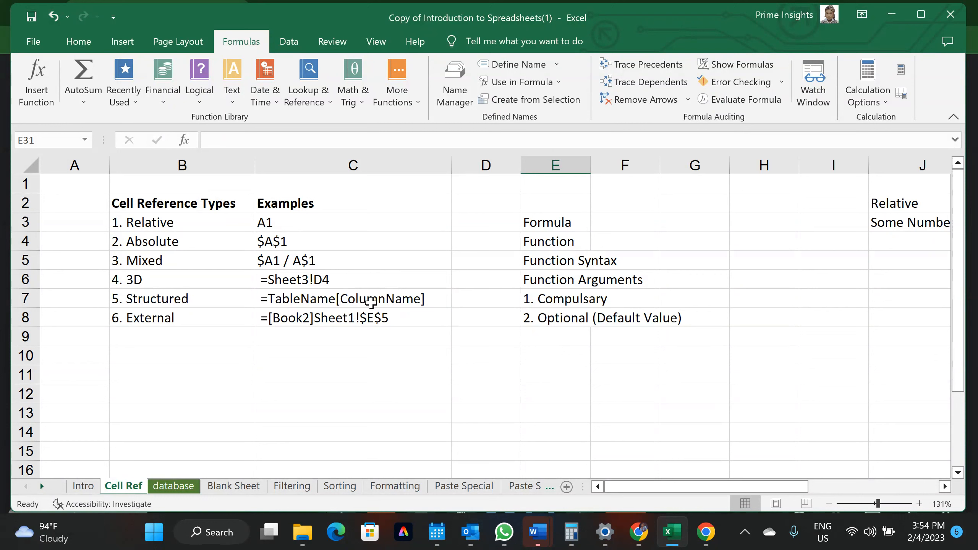
Enter a12 in cell B12 and T5 in cell D12
{"action": "left_click", "coordinate": [143, 389]}
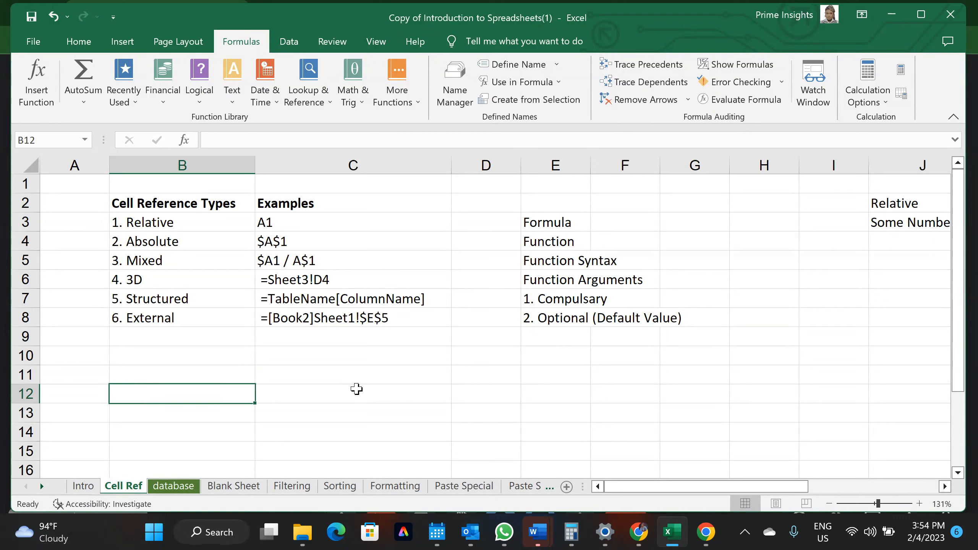
{"action": "left_click", "coordinate": [485, 397]}
{"action": "left_click", "coordinate": [216, 392]}
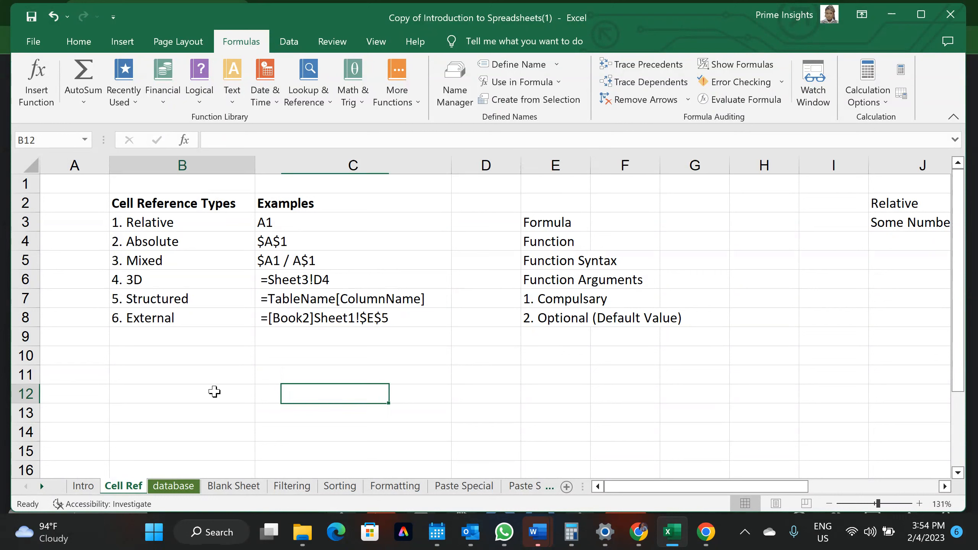
{"action": "type", "text": "a12"}
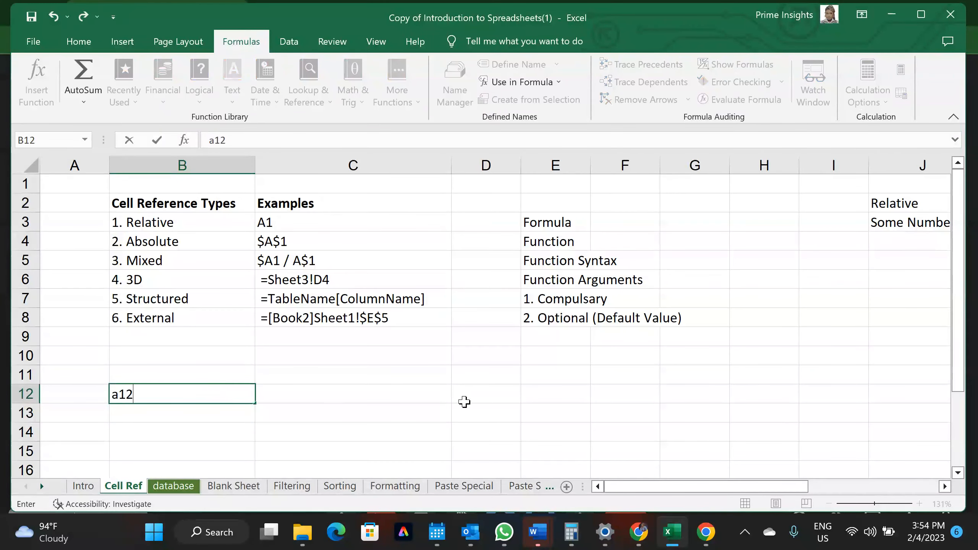
{"action": "left_click", "coordinate": [480, 401]}
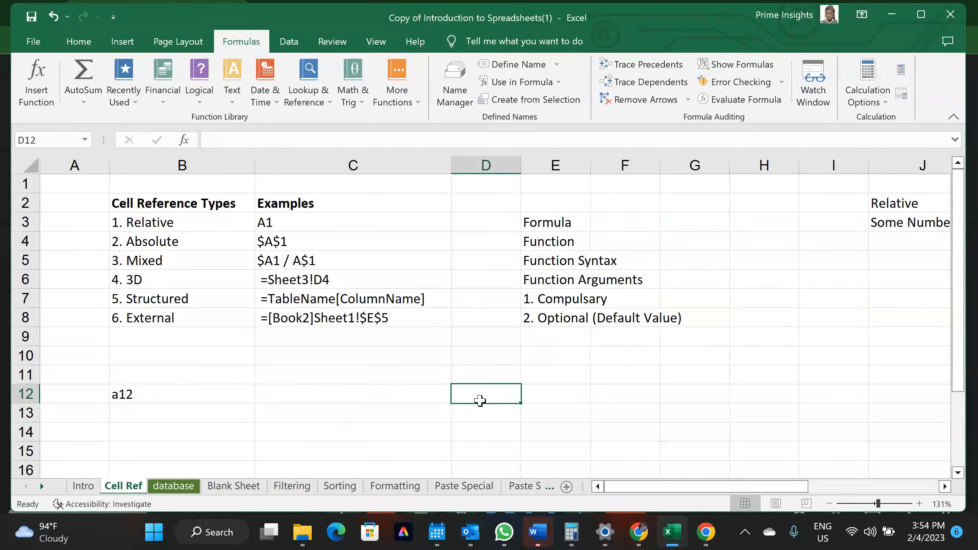
{"action": "type", "text": "T5"}
{"action": "key", "text": "Return"}
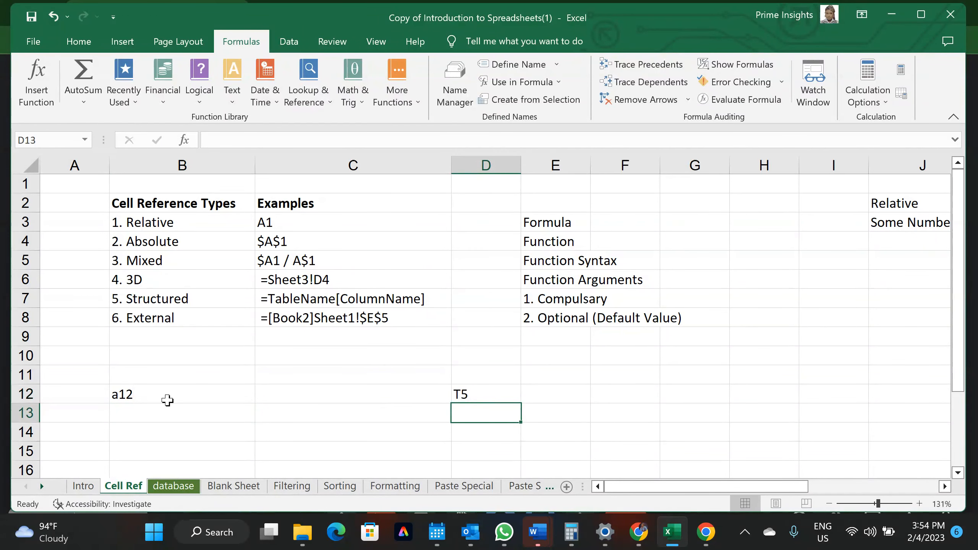
{"action": "left_click", "coordinate": [165, 397]}
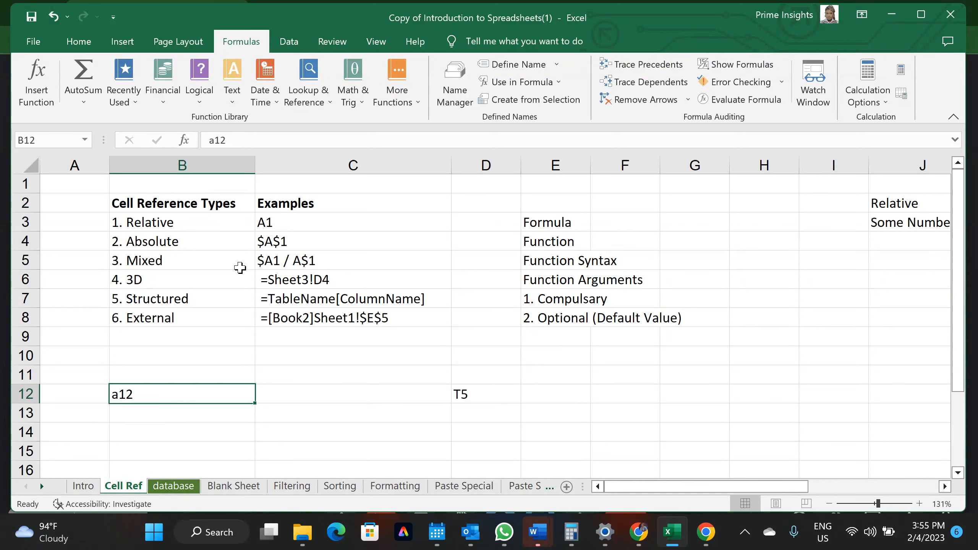
Go through the six reference types, Relative to External, in B3:B8
{"action": "left_click", "coordinate": [162, 227]}
{"action": "left_click", "coordinate": [154, 242]}
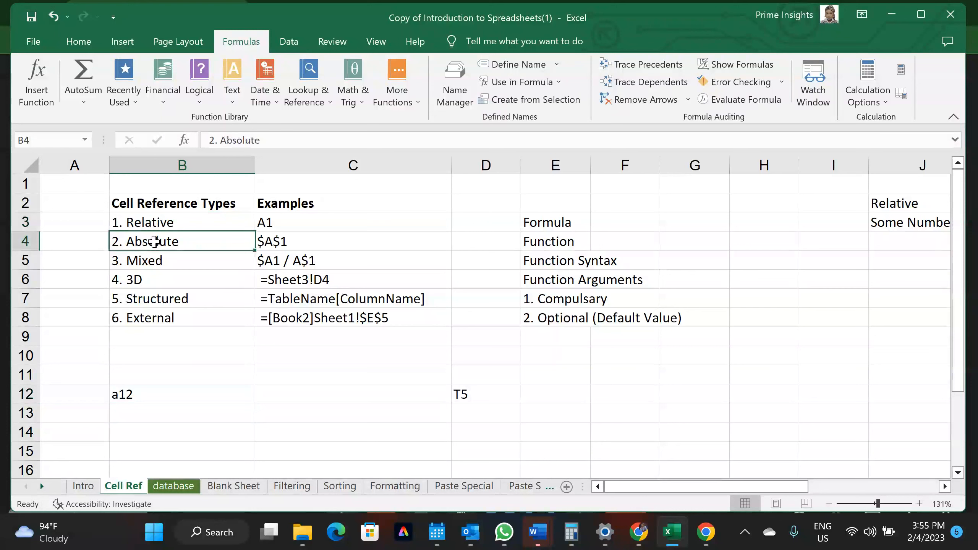
{"action": "left_click", "coordinate": [146, 263]}
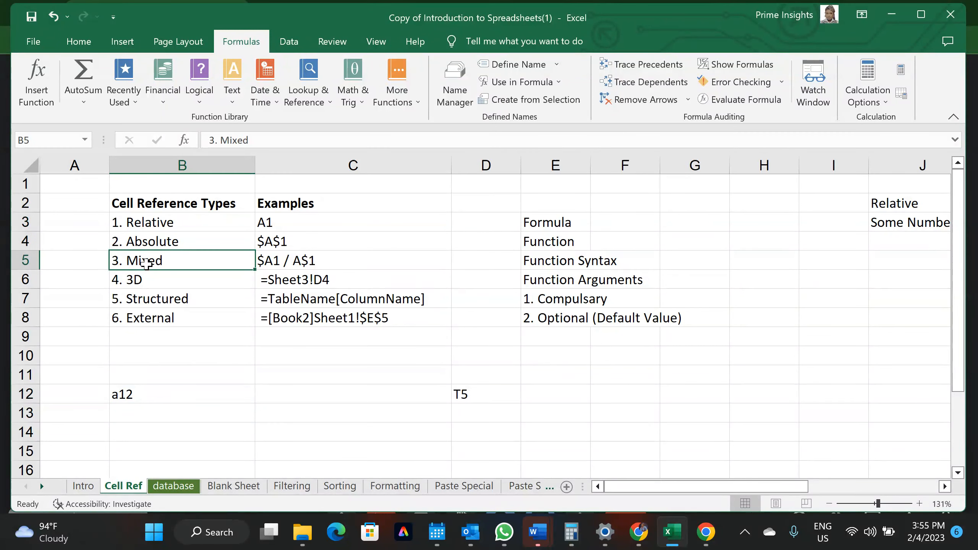
{"action": "left_click", "coordinate": [160, 279]}
{"action": "left_click", "coordinate": [174, 297]}
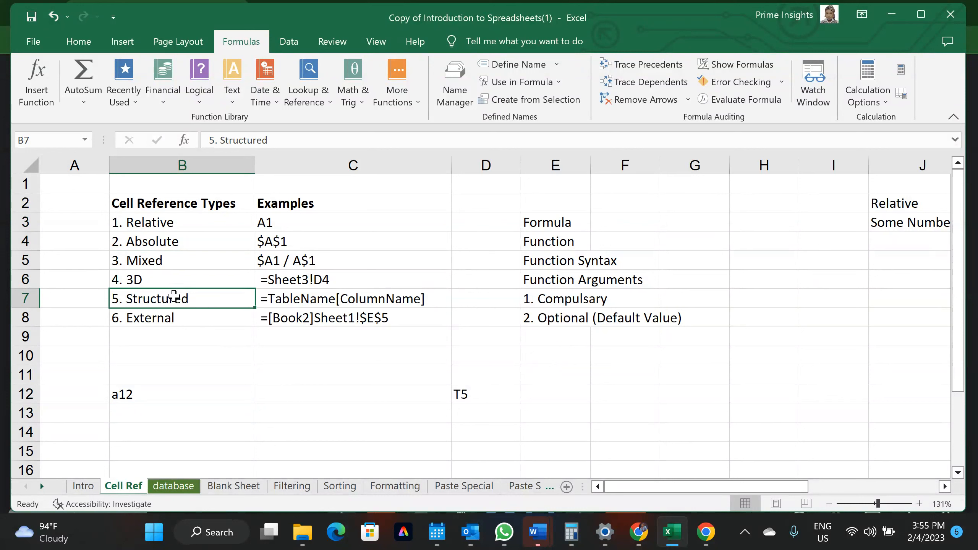
{"action": "left_click", "coordinate": [173, 316]}
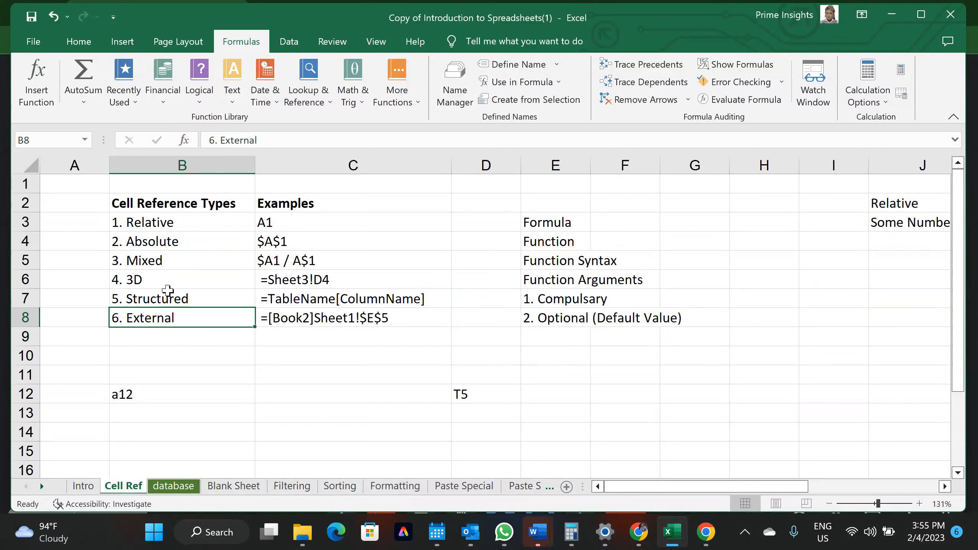
Highlight the type groups B3:C5 and B6:C8 with examples, then clear T5 from D12
{"action": "left_click_drag", "start_coordinate": [153, 222], "coordinate": [157, 260]}
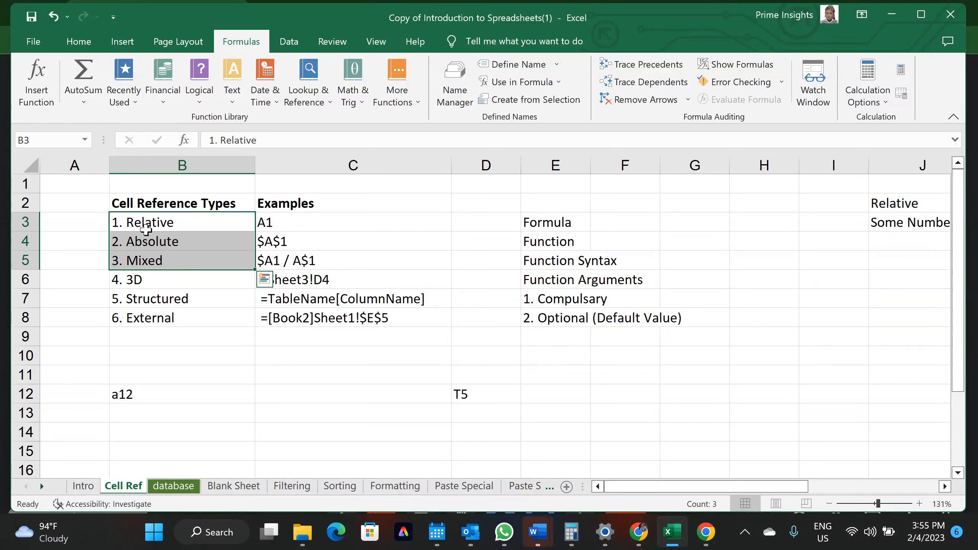
{"action": "left_click_drag", "start_coordinate": [132, 280], "coordinate": [325, 311]}
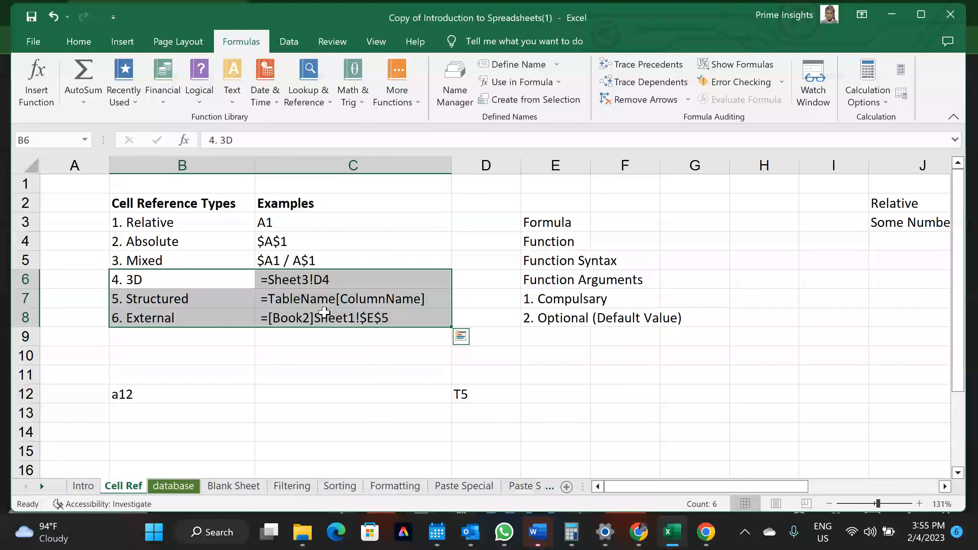
{"action": "left_click_drag", "start_coordinate": [208, 279], "coordinate": [380, 320]}
{"action": "left_click_drag", "start_coordinate": [208, 219], "coordinate": [300, 256]}
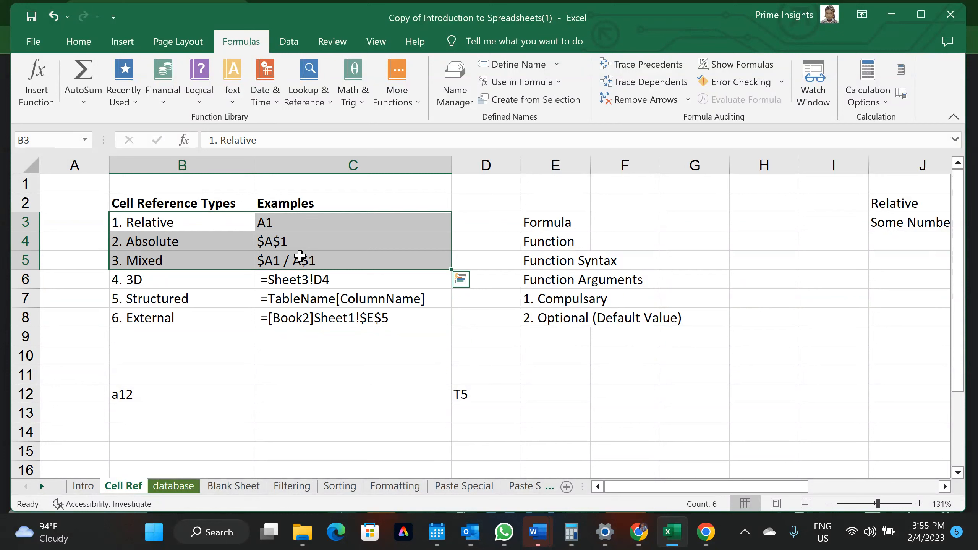
{"action": "left_click", "coordinate": [268, 222]}
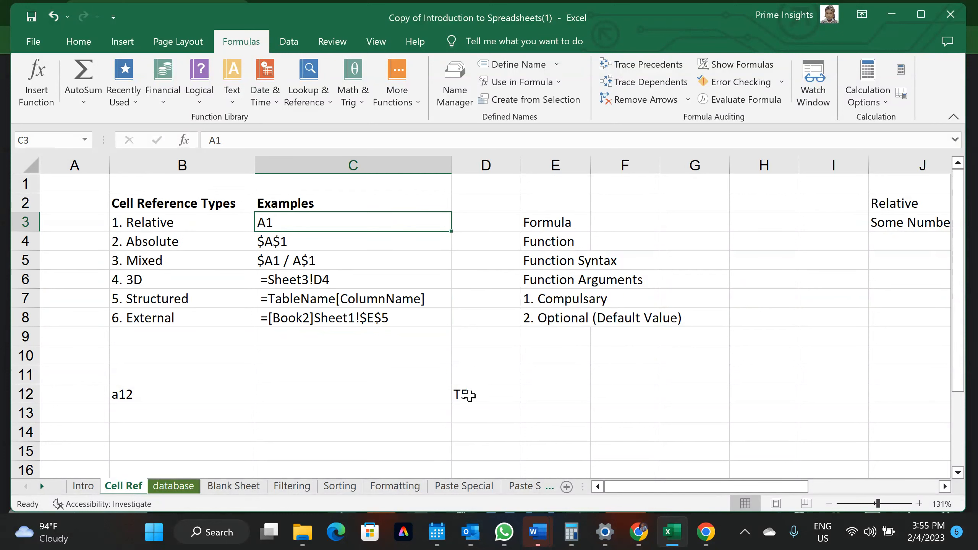
{"action": "left_click", "coordinate": [468, 395]}
{"action": "key", "text": "BackSpace"}
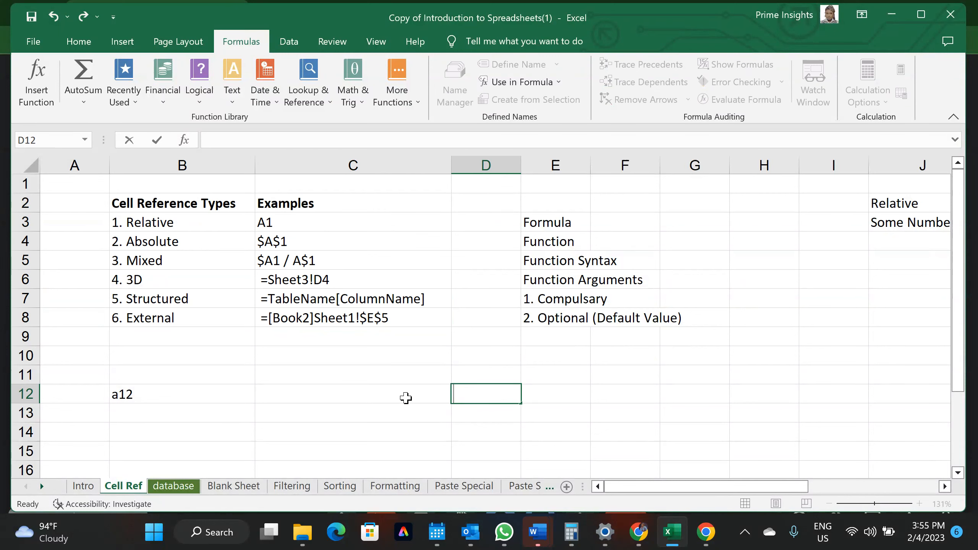
Enter the numbers 1, 2 and 3 down C12:C14
{"action": "left_click", "coordinate": [406, 398]}
{"action": "type", "text": "1"}
{"action": "key", "text": "Return"}
{"action": "type", "text": "2"}
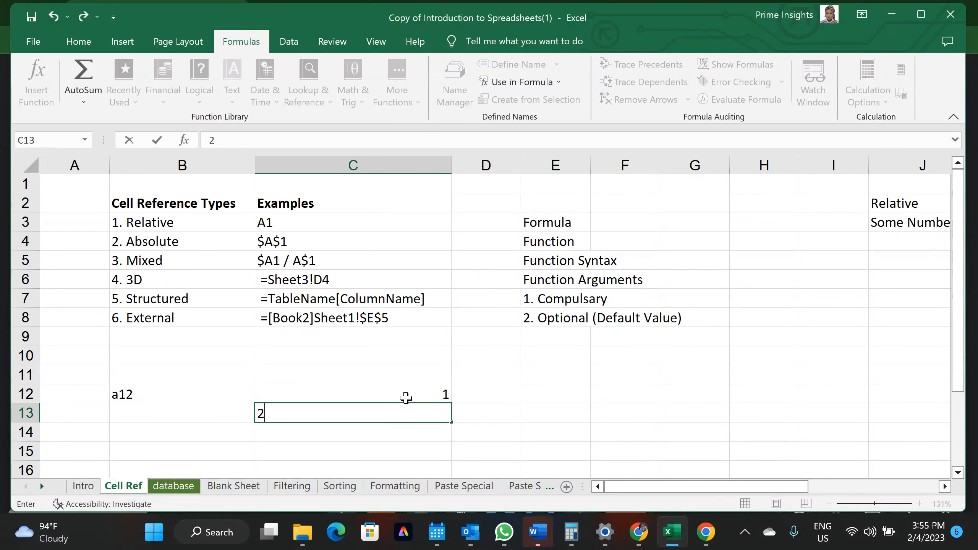
{"action": "key", "text": "Return"}
{"action": "type", "text": "3"}
{"action": "key", "text": "Return"}
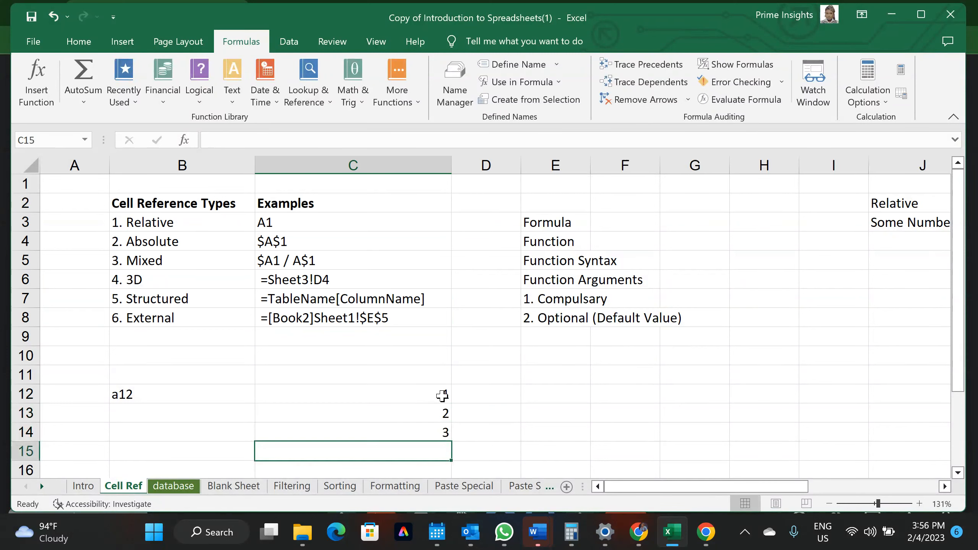
Show C12's address in the Name Box, delete a12 from B12, and review C13:C14
{"action": "left_click", "coordinate": [442, 395]}
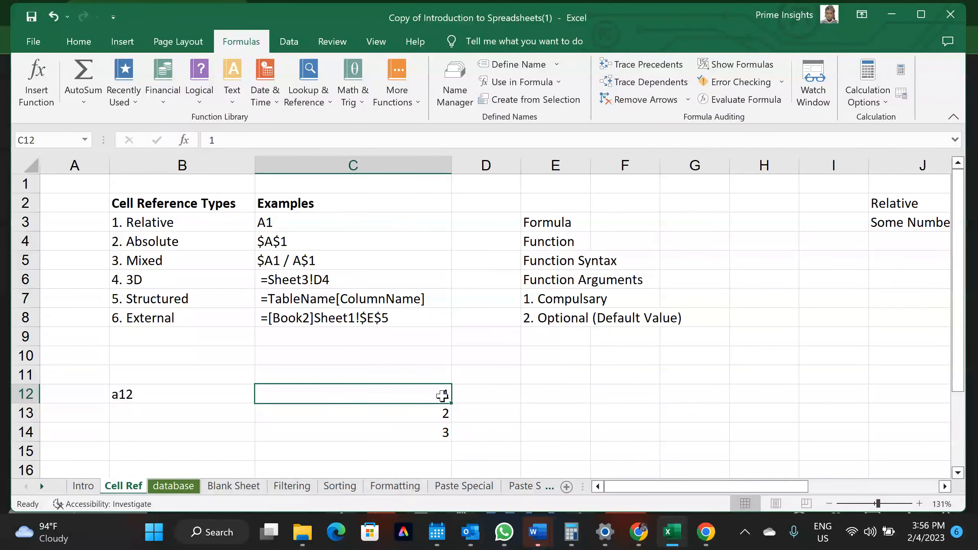
{"action": "left_click", "coordinate": [27, 140]}
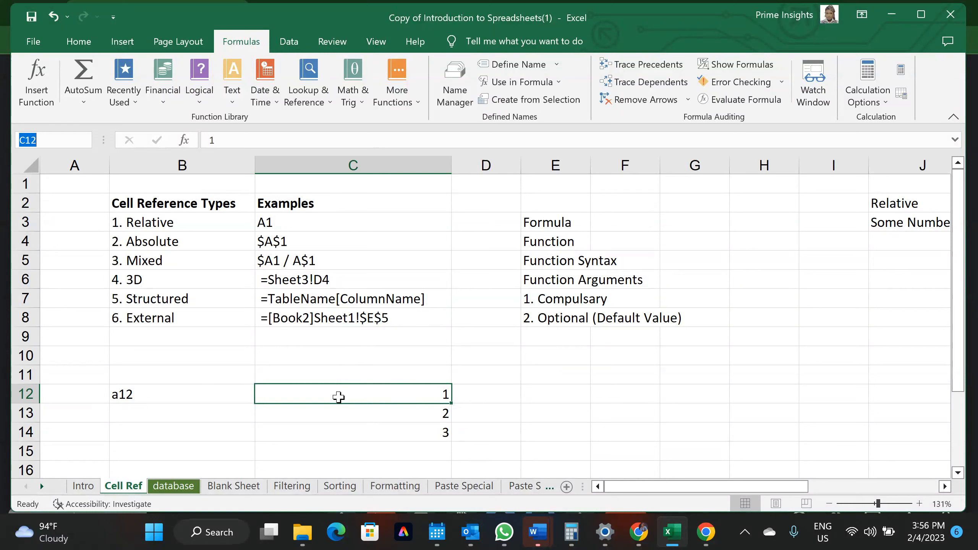
{"action": "left_click", "coordinate": [191, 397]}
{"action": "key", "text": "Delete"}
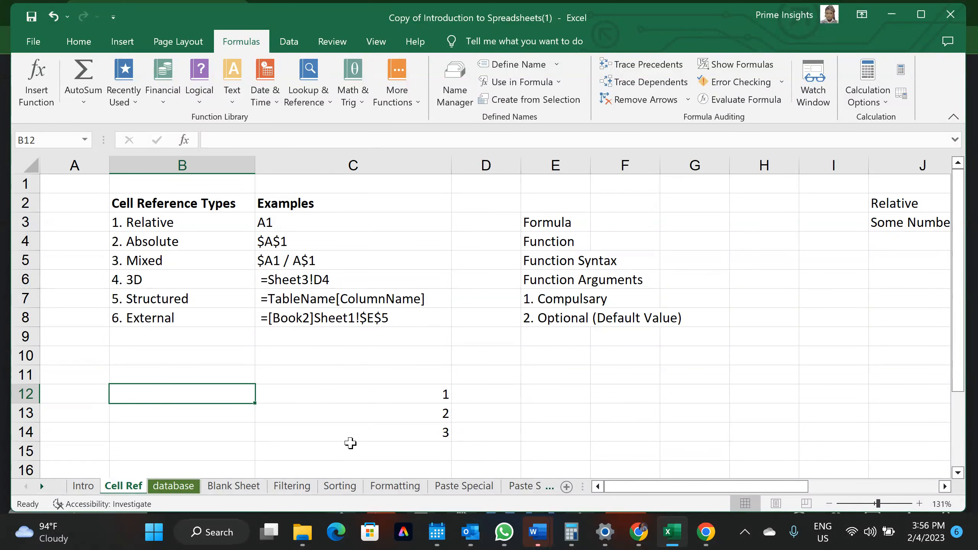
{"action": "left_click", "coordinate": [349, 421]}
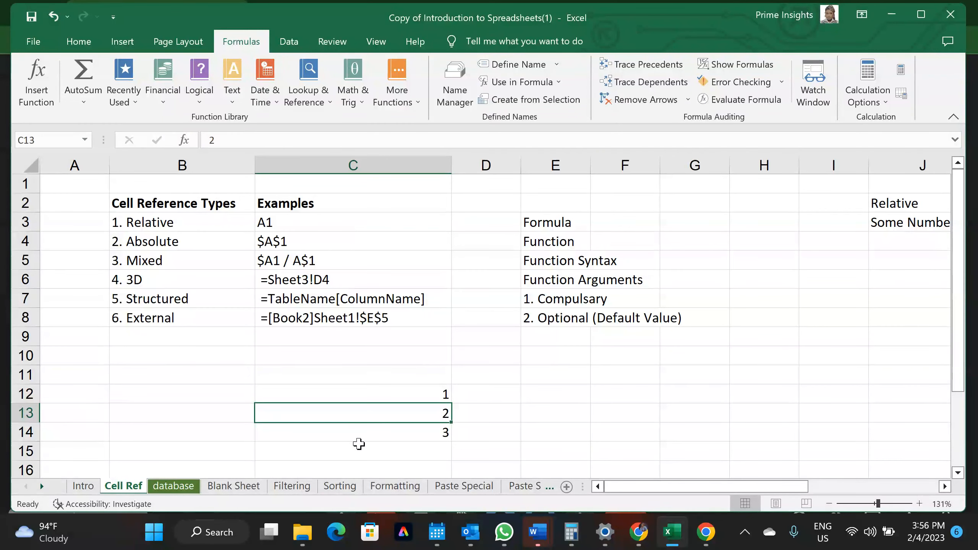
{"action": "left_click", "coordinate": [357, 434]}
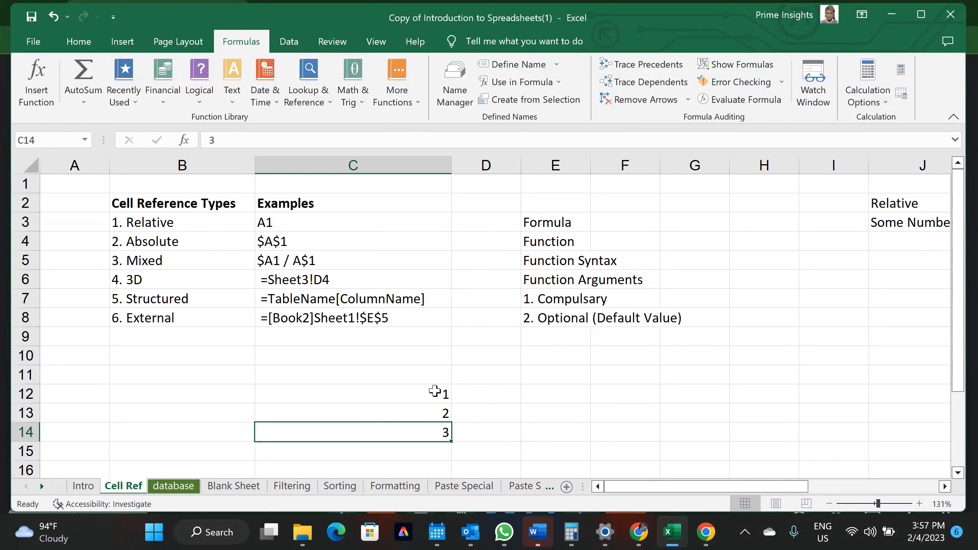
{"action": "left_click_drag", "start_coordinate": [438, 397], "coordinate": [447, 455]}
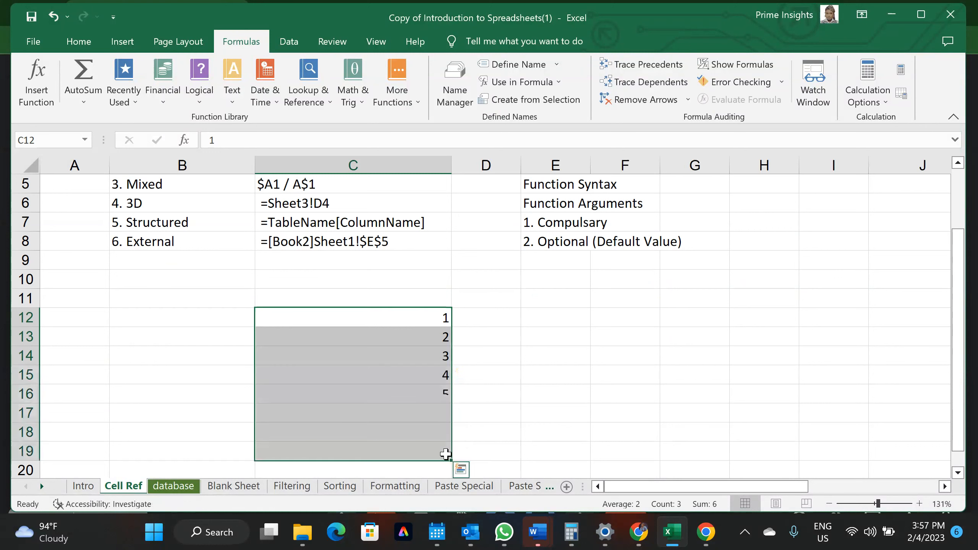
{"action": "left_click", "coordinate": [437, 376]}
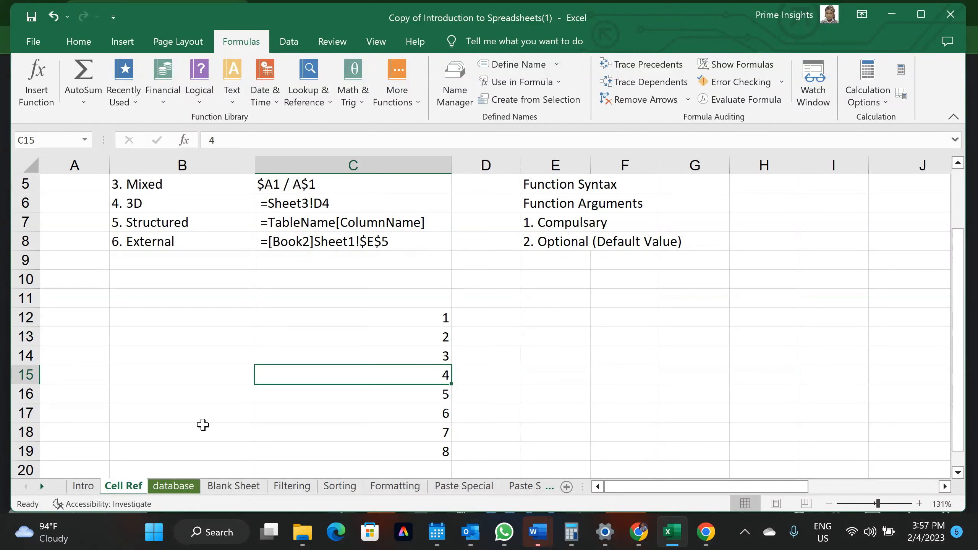
{"action": "left_click", "coordinate": [426, 398]}
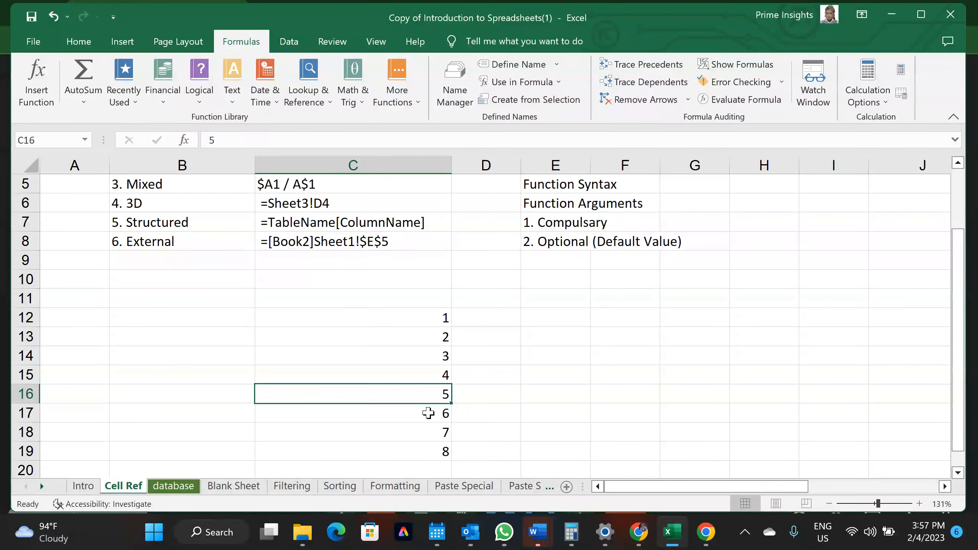
{"action": "mouse_move", "coordinate": [639, 536]}
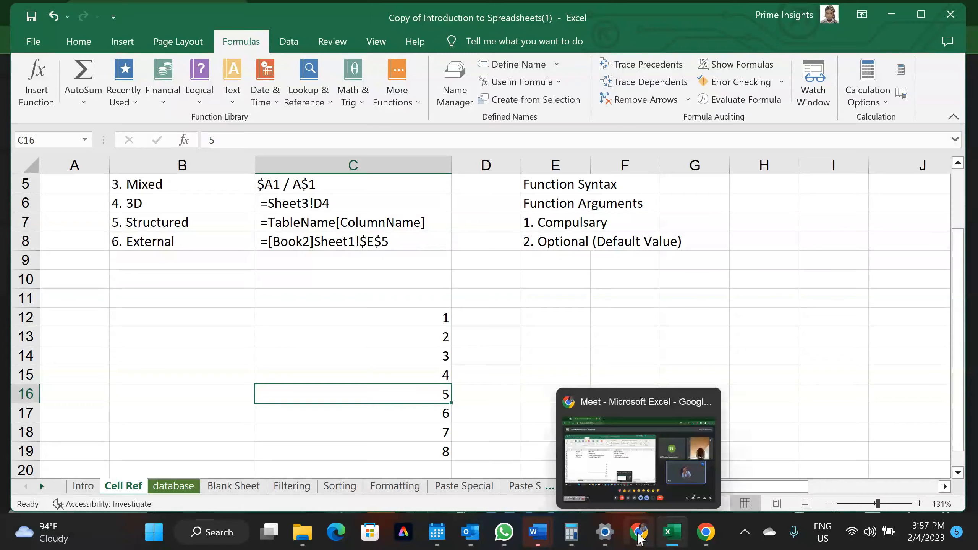
{"action": "left_click", "coordinate": [654, 463]}
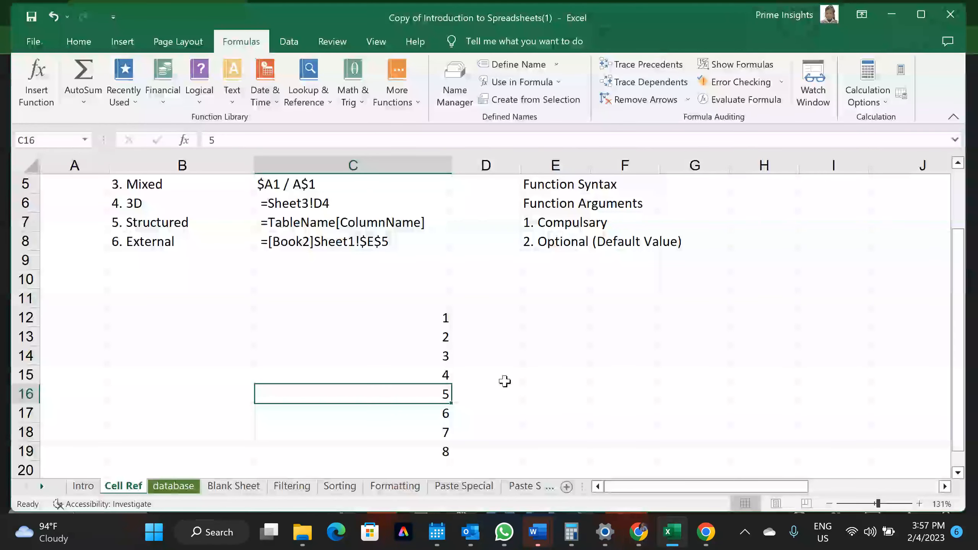
{"action": "left_click", "coordinate": [404, 416]}
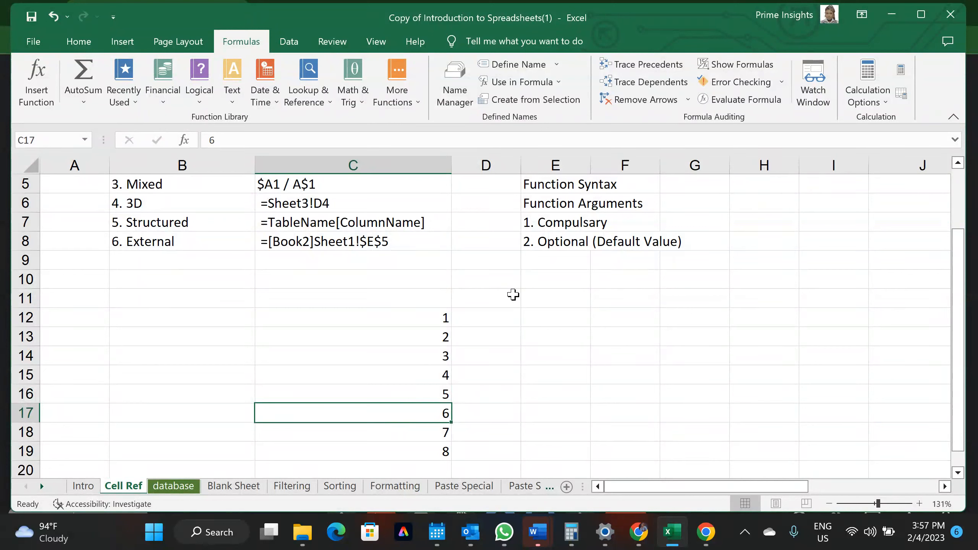
{"action": "left_click", "coordinate": [507, 283]}
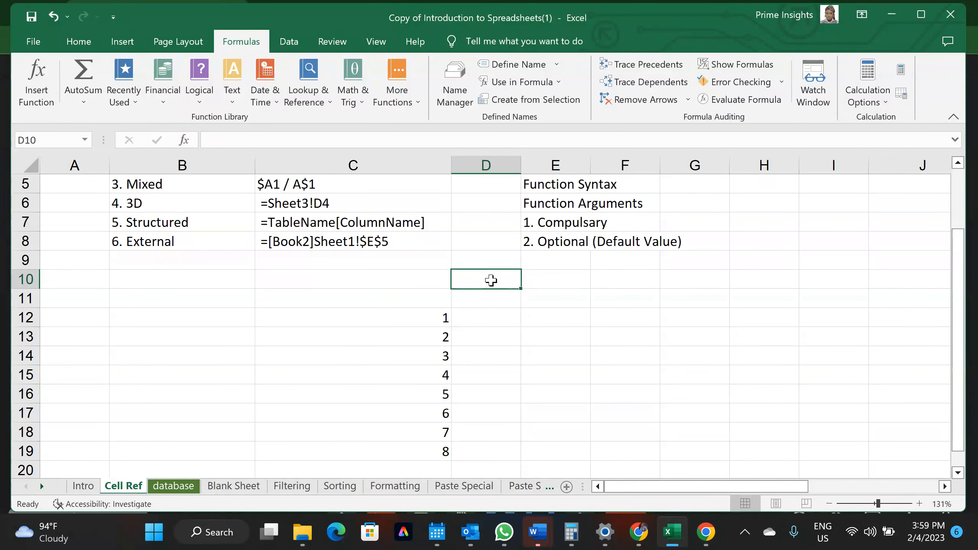
Enter 2 in D10 and the formula =C12*D10 in D12, which returns 2
{"action": "type", "text": "2"}
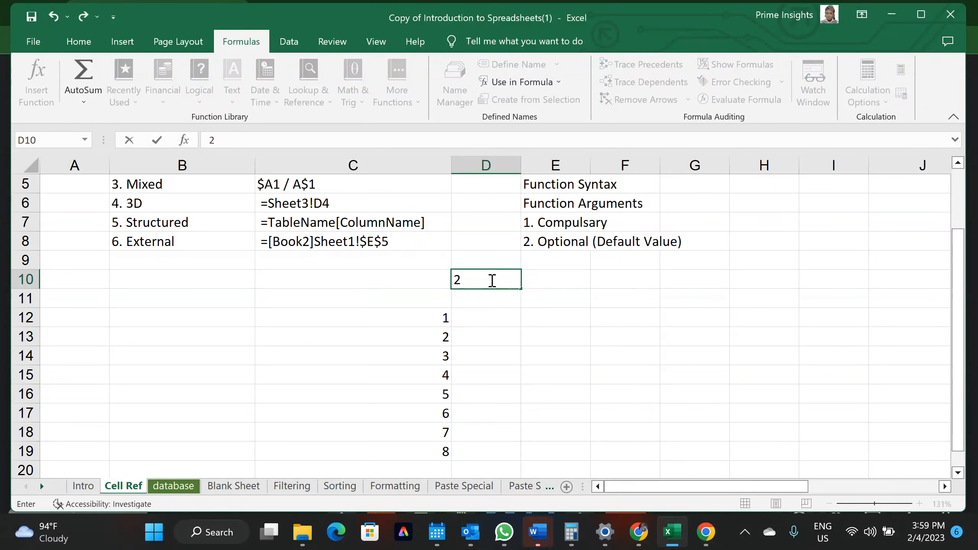
{"action": "key", "text": "Return"}
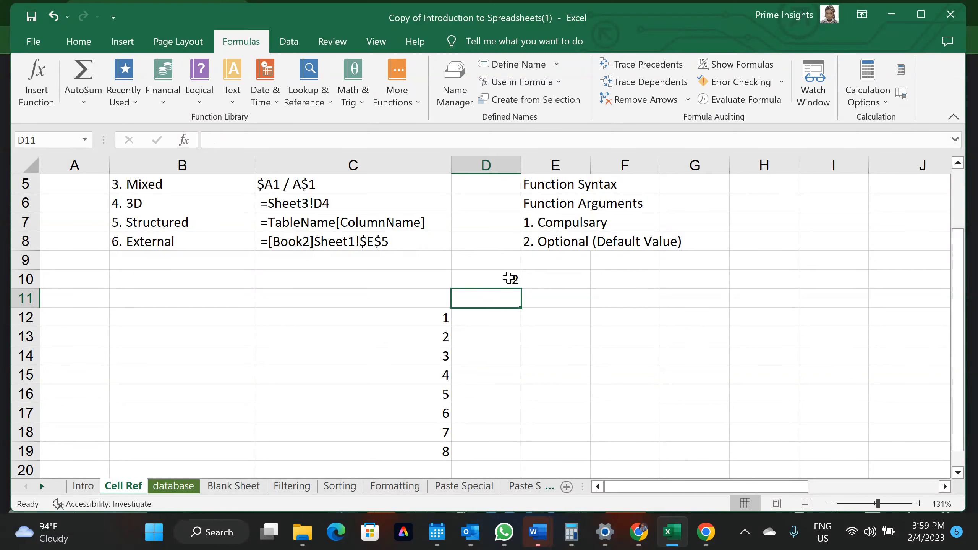
{"action": "scroll", "coordinate": [510, 308], "scroll_direction": "up", "scroll_amount": 1}
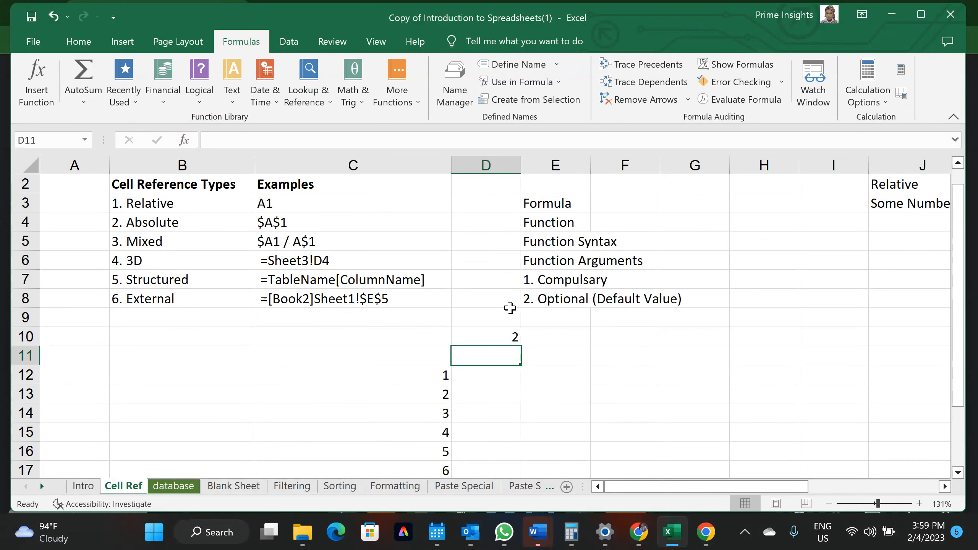
{"action": "left_click", "coordinate": [482, 374]}
{"action": "type", "text": "="}
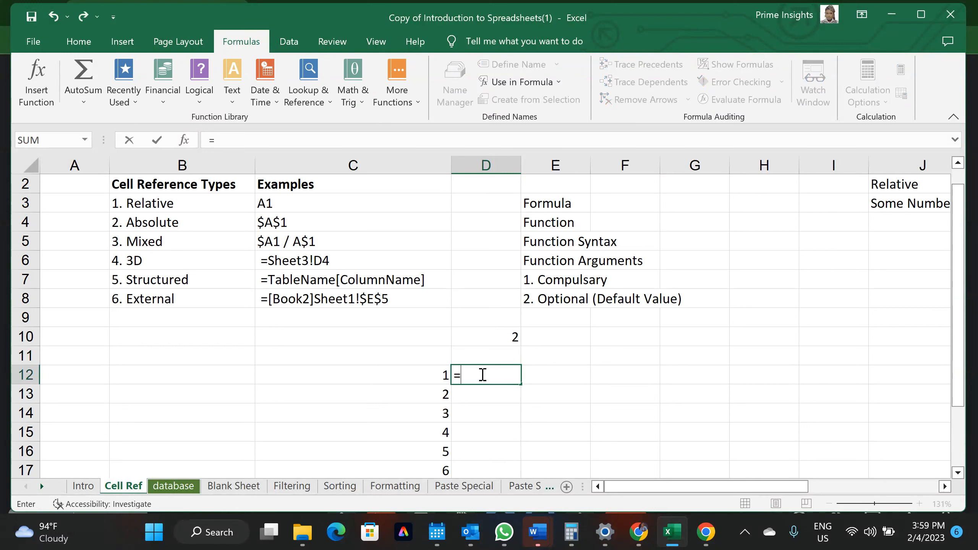
{"action": "left_click", "coordinate": [415, 380]}
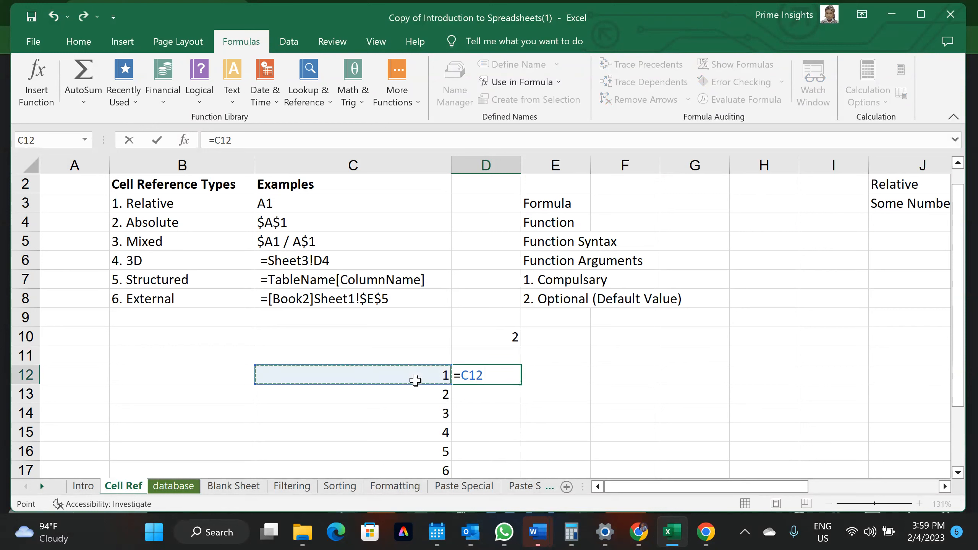
{"action": "type", "text": "*"}
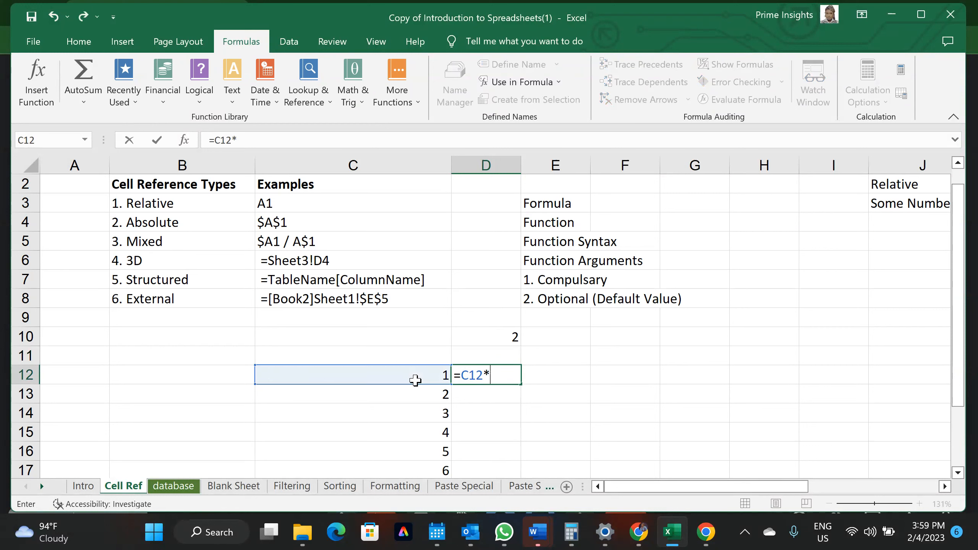
{"action": "left_click", "coordinate": [512, 336]}
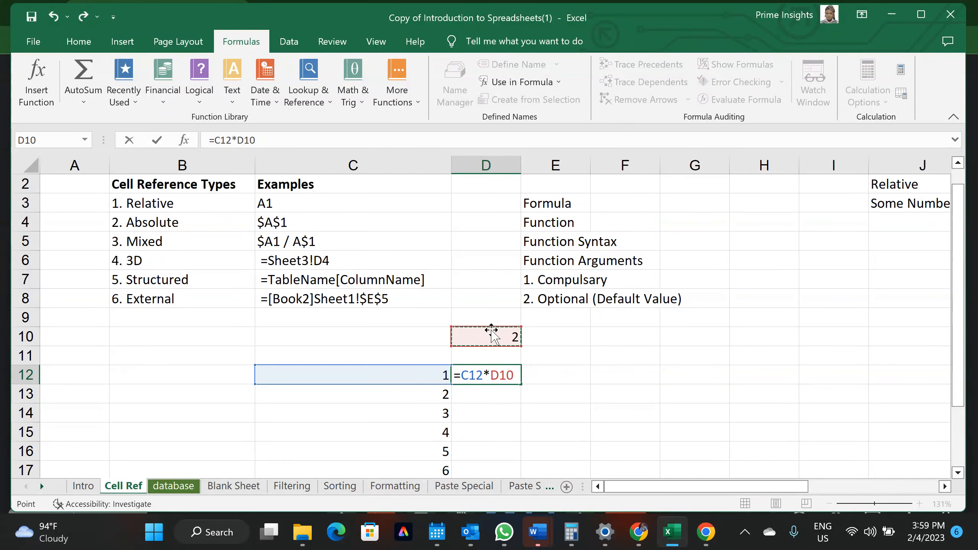
{"action": "key", "text": "Return"}
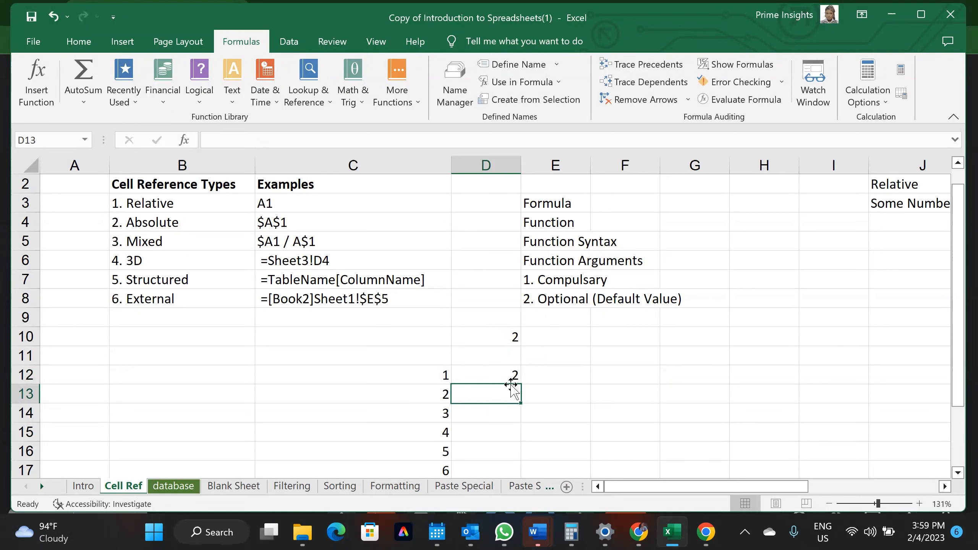
{"action": "left_click", "coordinate": [504, 376]}
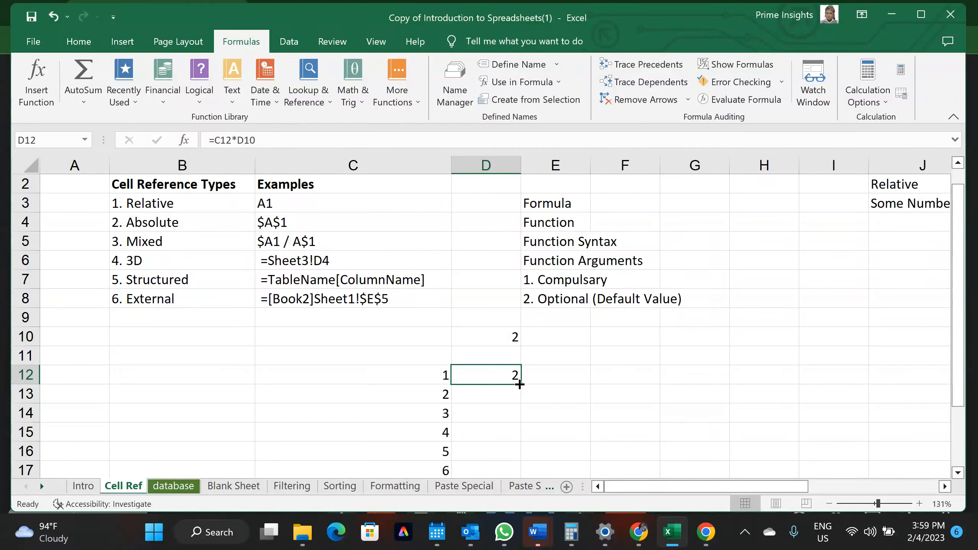
Fill D12's formula down through D17, giving 2, 0, 6, 0, 30, 0
{"action": "left_click_drag", "start_coordinate": [519, 384], "coordinate": [509, 474]}
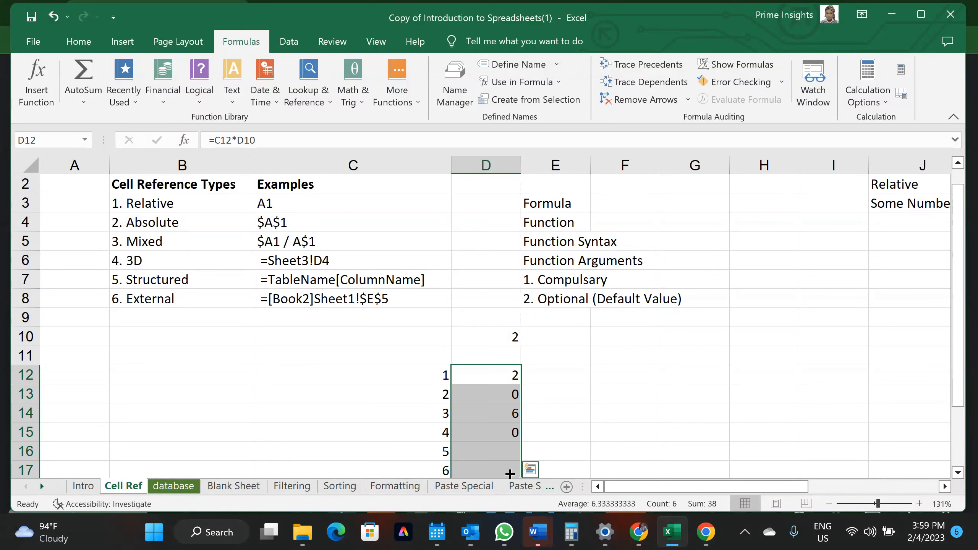
{"action": "left_click", "coordinate": [509, 373]}
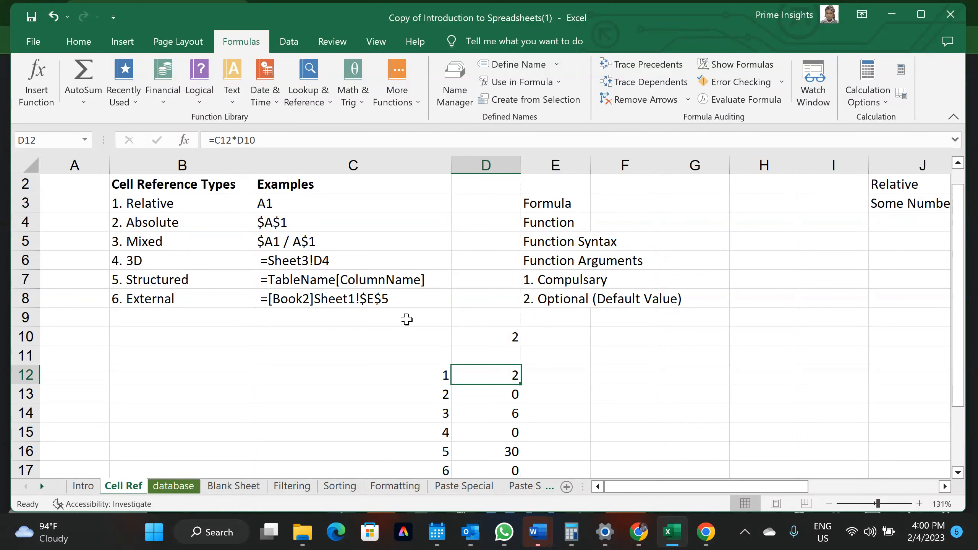
{"action": "left_click", "coordinate": [353, 165]}
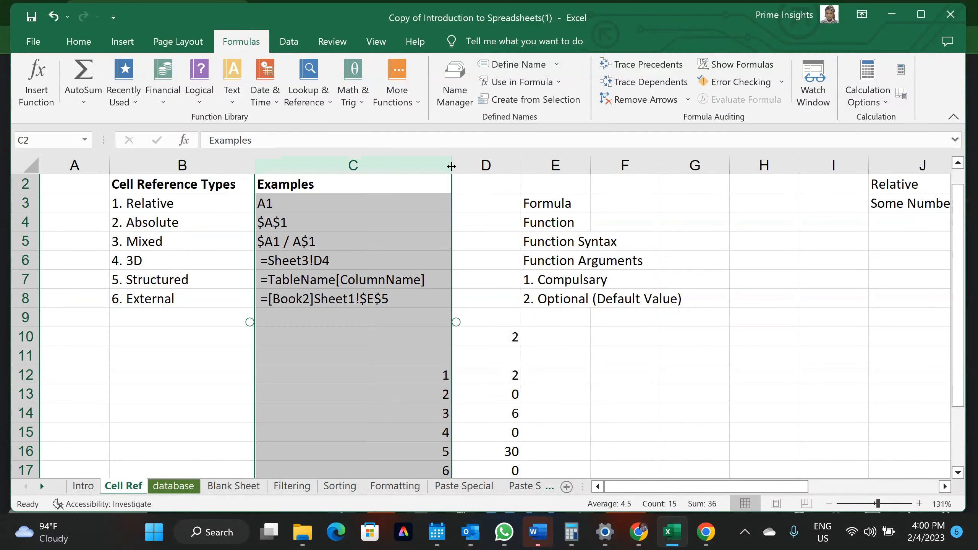
{"action": "left_click", "coordinate": [413, 378]}
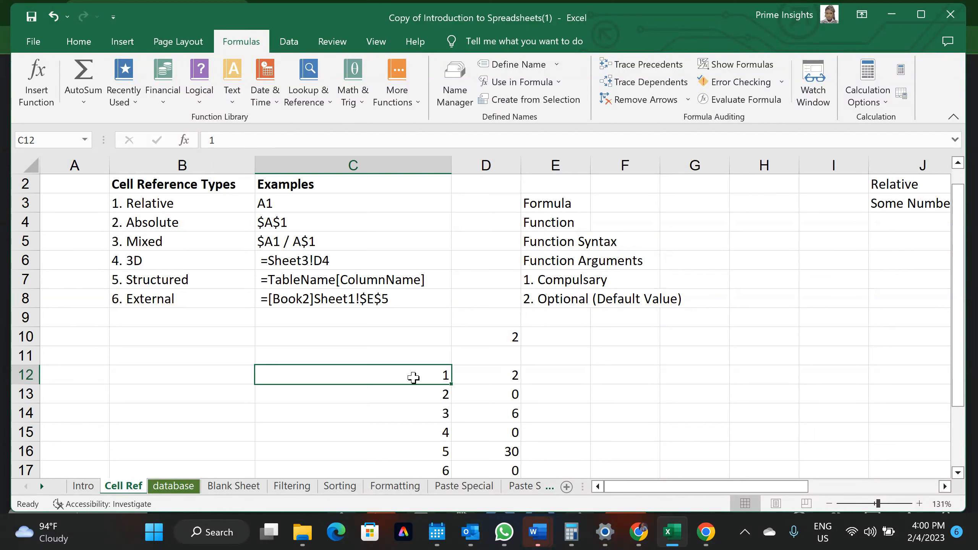
{"action": "left_click", "coordinate": [524, 376]}
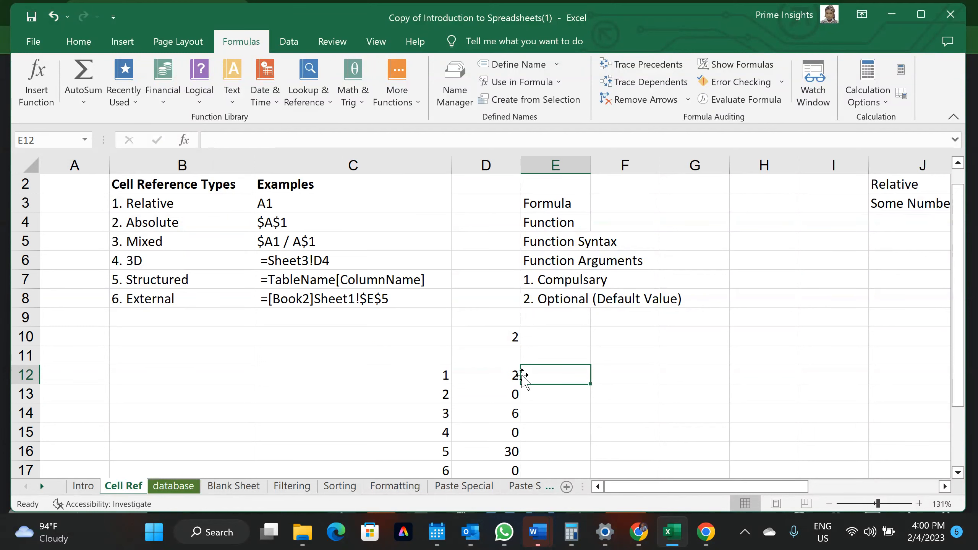
Inspect the shifted references in D13 (=C13*D11) and D14 (=C14*D12) in the formula bar
{"action": "left_click", "coordinate": [496, 374]}
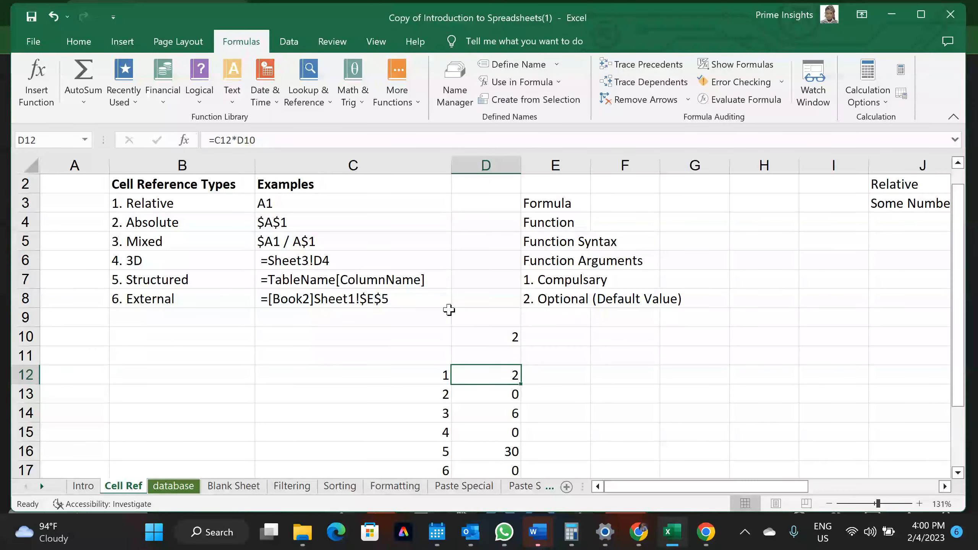
{"action": "left_click", "coordinate": [485, 330]}
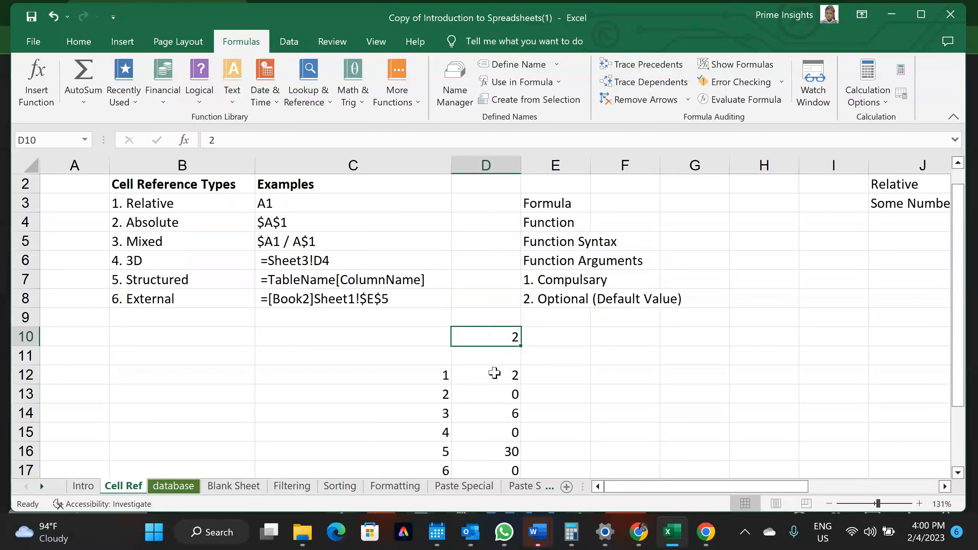
{"action": "left_click", "coordinate": [499, 394]}
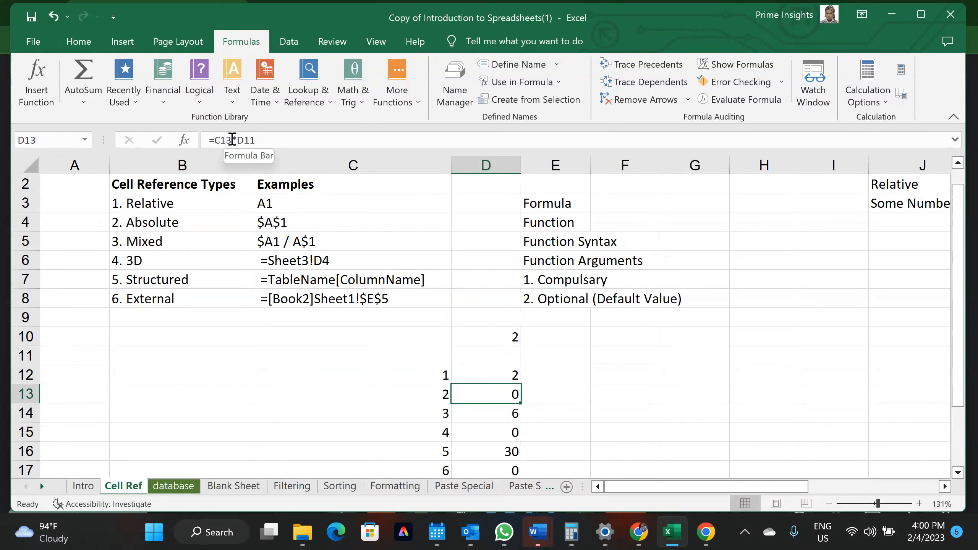
{"action": "left_click", "coordinate": [257, 140]}
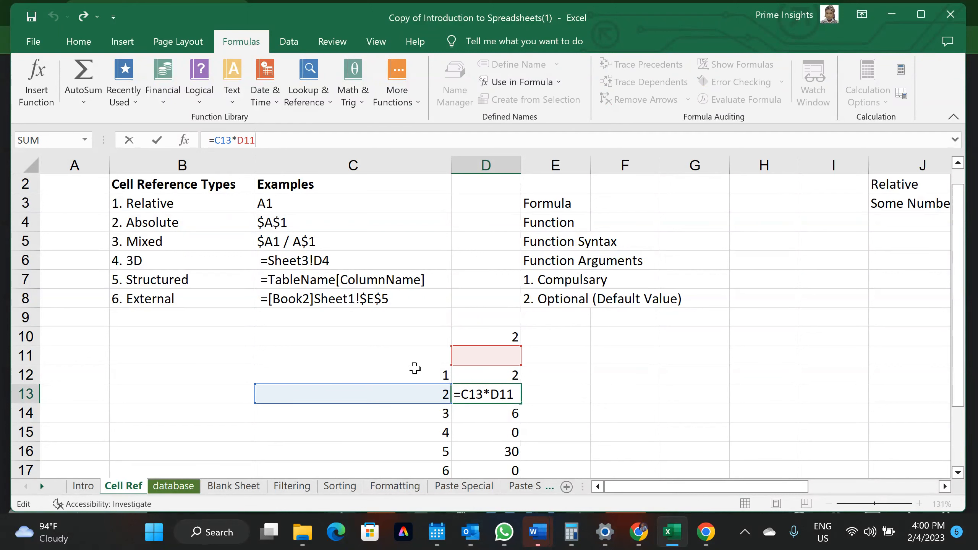
{"action": "left_click", "coordinate": [514, 416]}
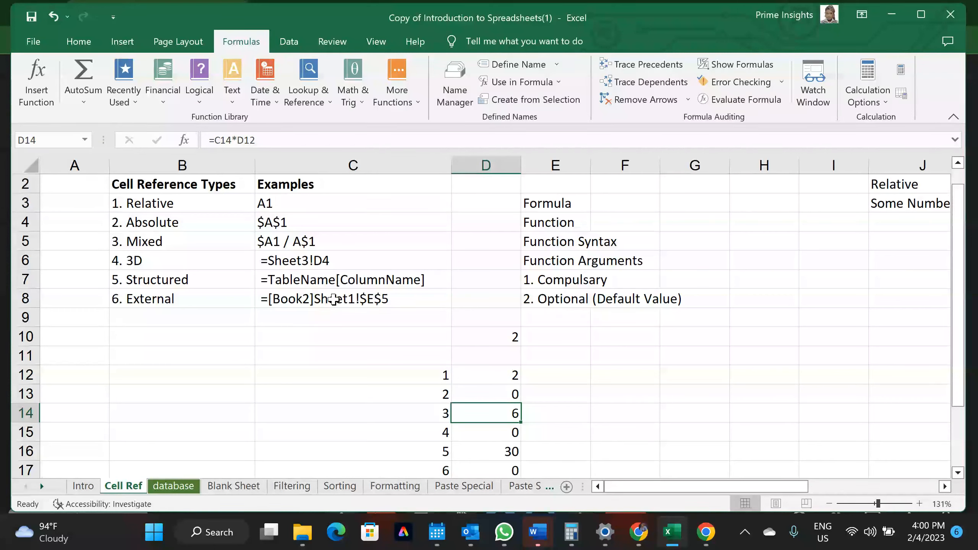
{"action": "left_click", "coordinate": [244, 140]}
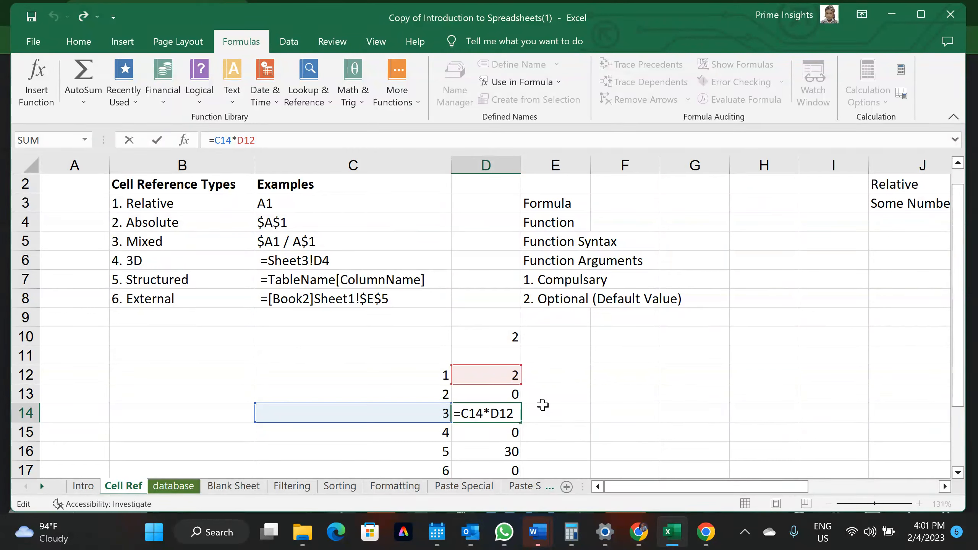
{"action": "left_click", "coordinate": [585, 370]}
{"action": "left_click_drag", "start_coordinate": [503, 392], "coordinate": [511, 470]}
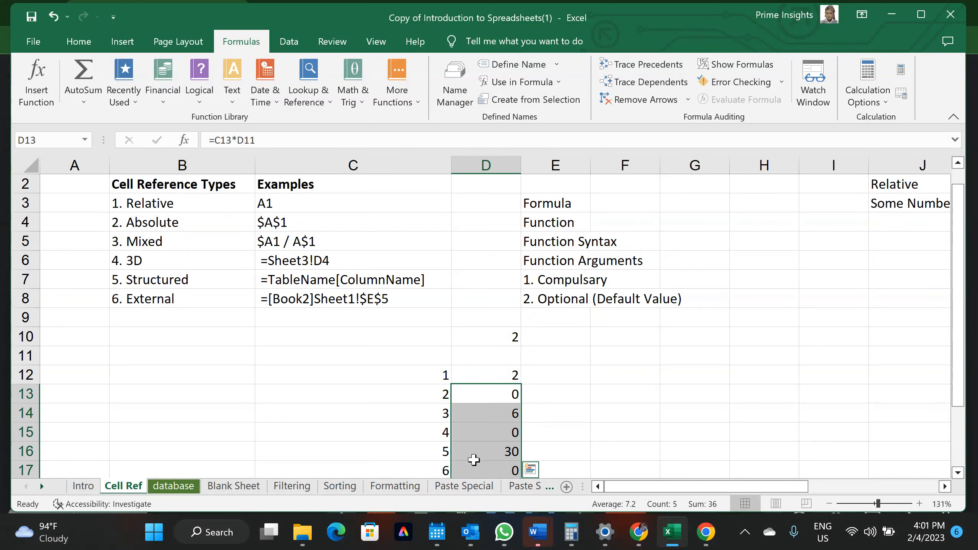
{"action": "left_click_drag", "start_coordinate": [438, 377], "coordinate": [437, 440]}
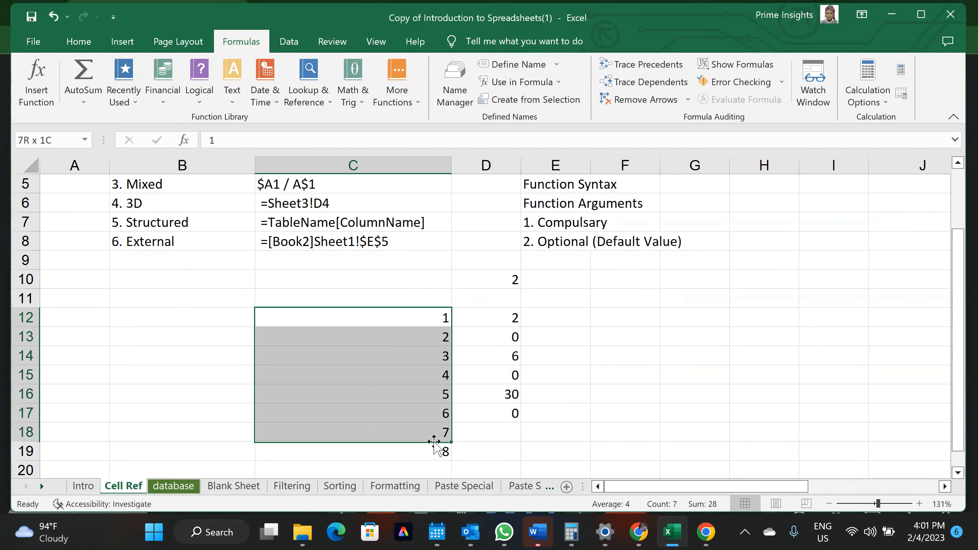
{"action": "left_click", "coordinate": [507, 281]}
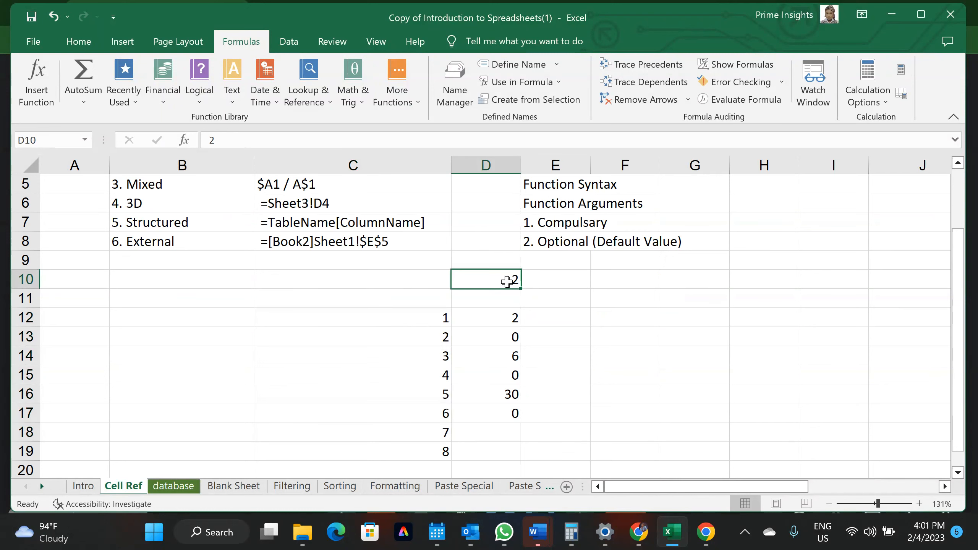
{"action": "scroll", "coordinate": [478, 306], "scroll_direction": "up", "scroll_amount": 2}
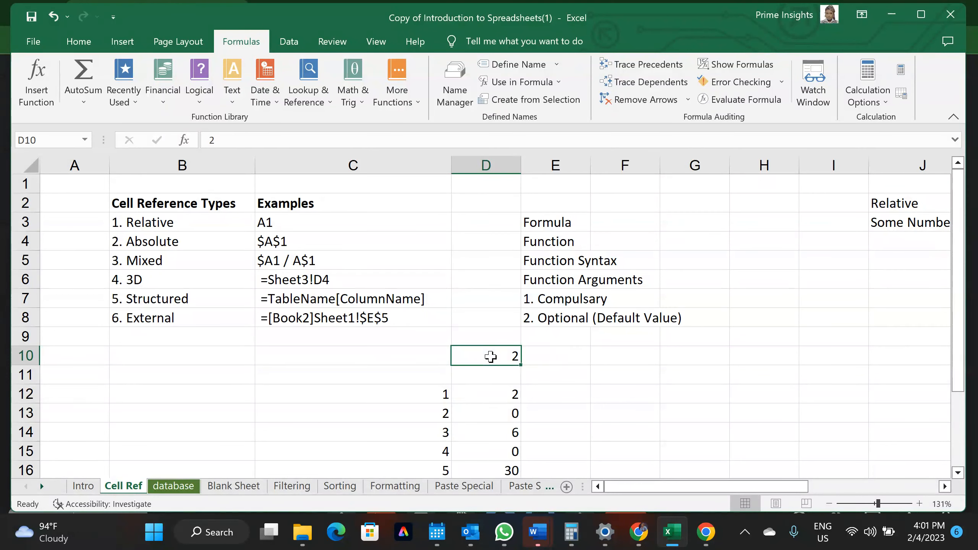
{"action": "left_click", "coordinate": [251, 222]}
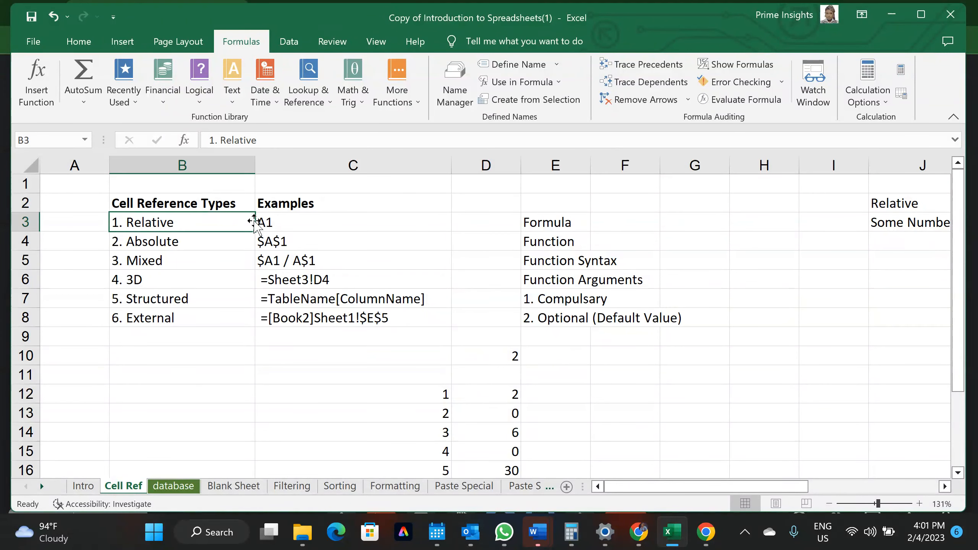
{"action": "left_click", "coordinate": [277, 241]}
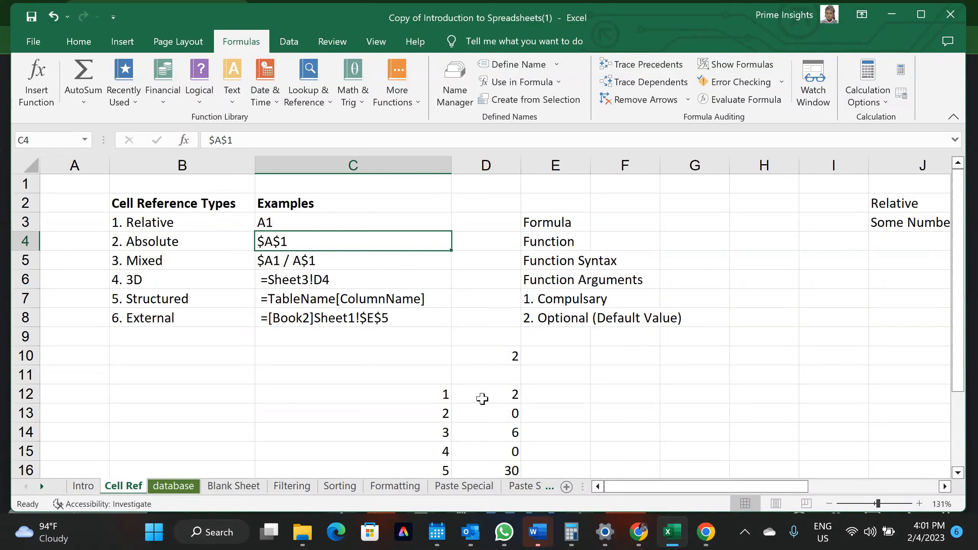
{"action": "left_click", "coordinate": [482, 399]}
{"action": "left_click", "coordinate": [547, 400]}
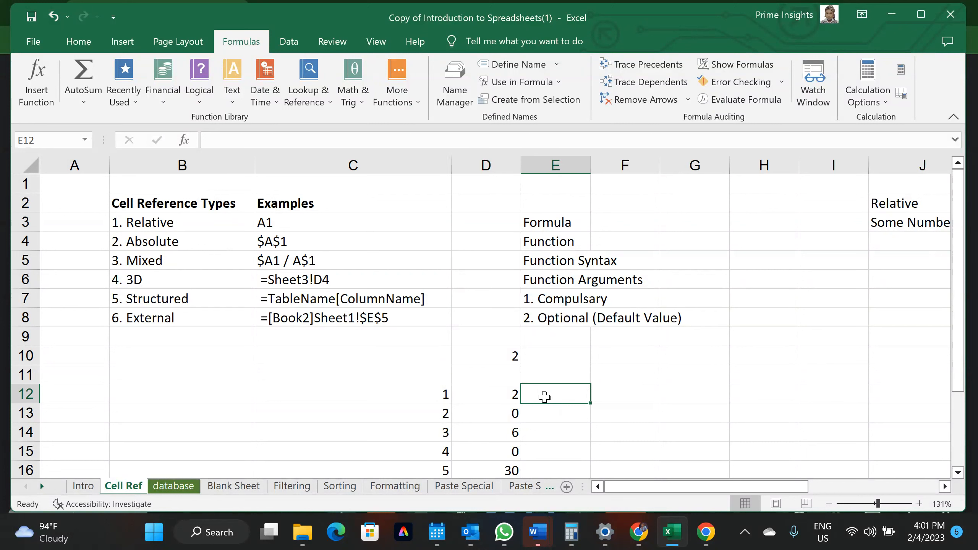
Enter =C12*D10 in E12, returning 2
{"action": "type", "text": "="}
{"action": "left_click", "coordinate": [430, 393]}
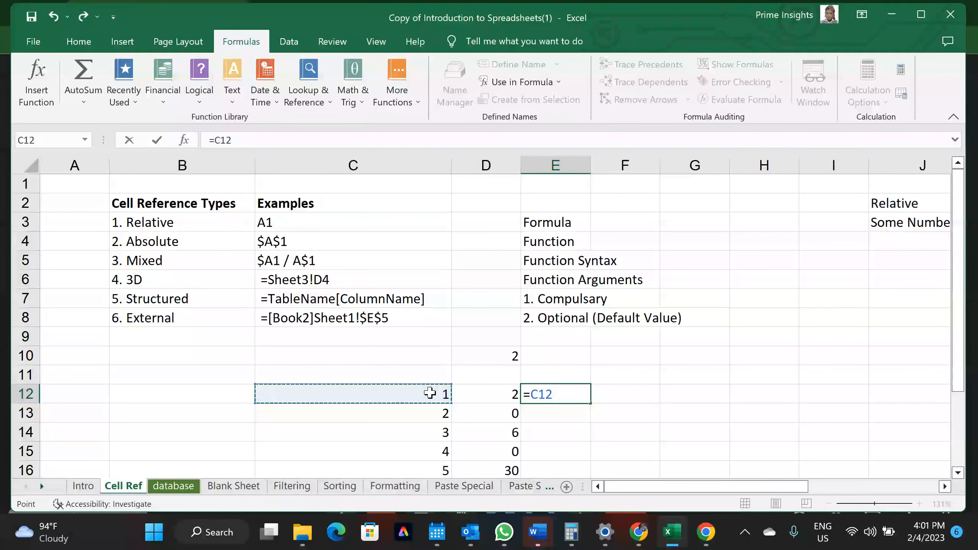
{"action": "type", "text": "*"}
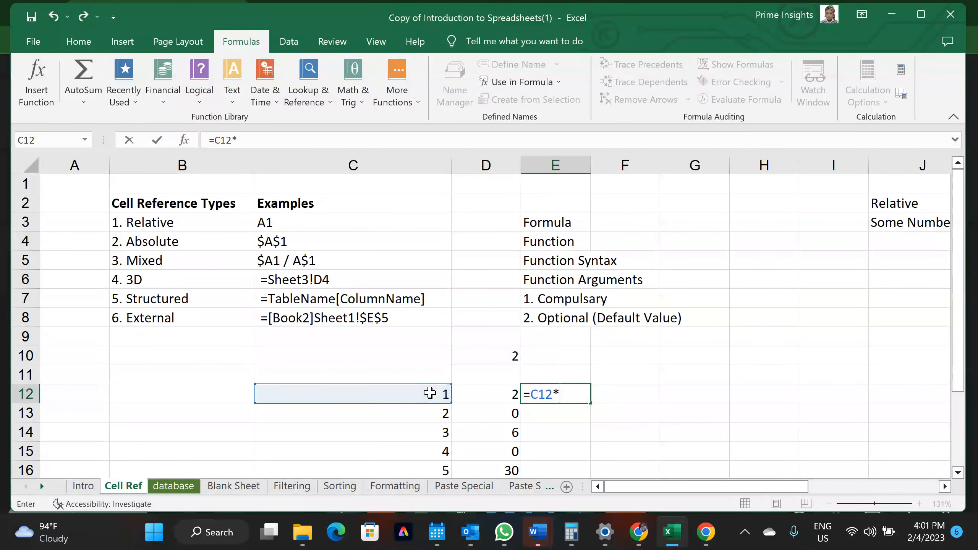
{"action": "left_click", "coordinate": [478, 363]}
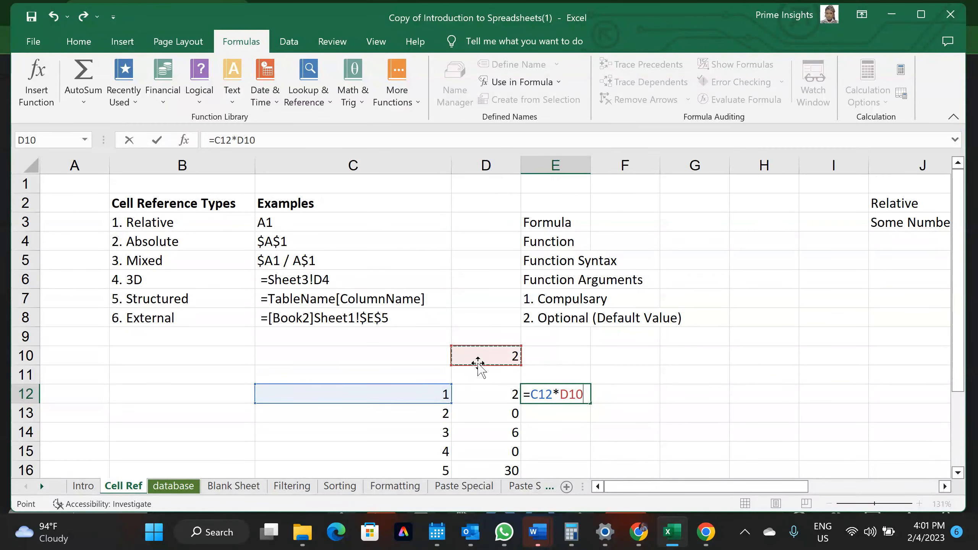
{"action": "key", "text": "Return"}
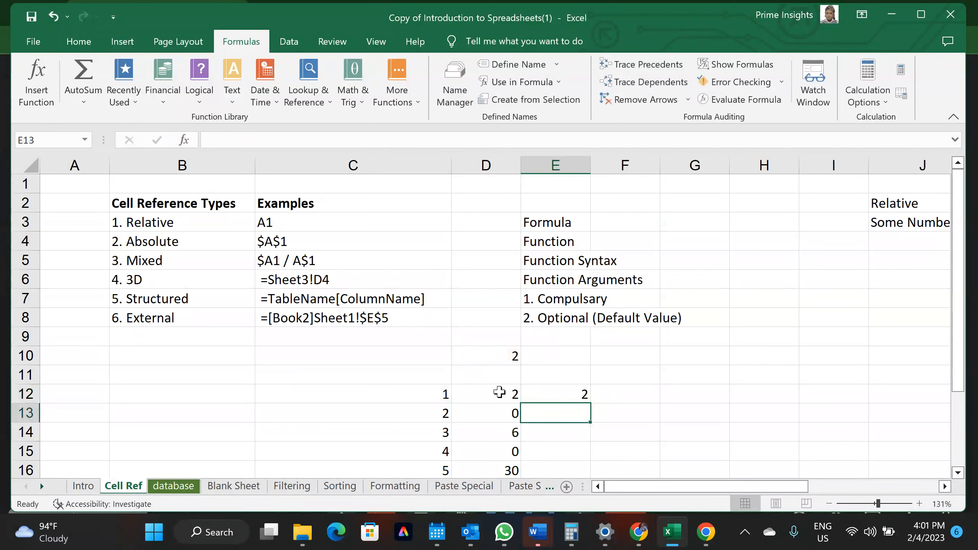
{"action": "left_click", "coordinate": [570, 395]}
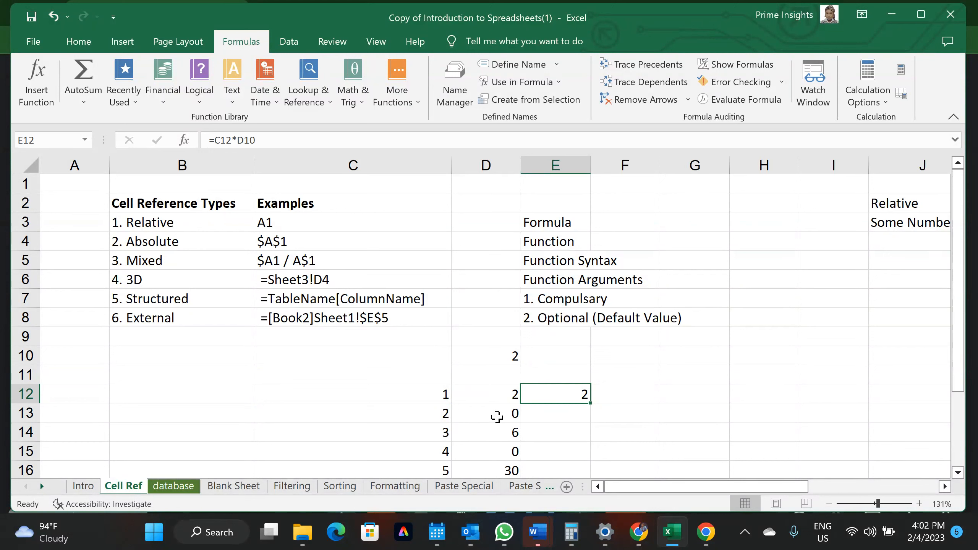
Review C12:C17 and D10, then highlight D10 in E12's formula =C12*D10 in the formula bar
{"action": "left_click_drag", "start_coordinate": [426, 395], "coordinate": [422, 447]}
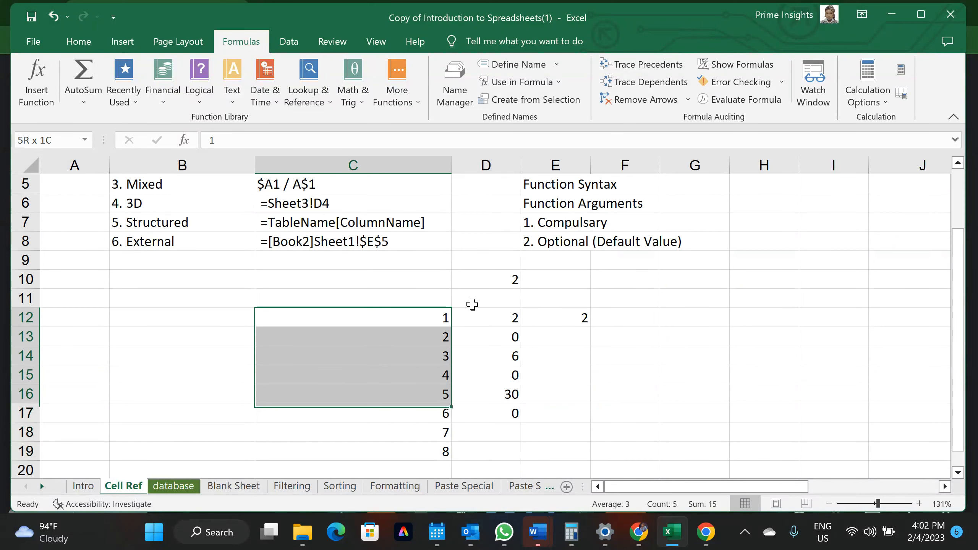
{"action": "left_click", "coordinate": [479, 295]}
{"action": "left_click", "coordinate": [487, 283]}
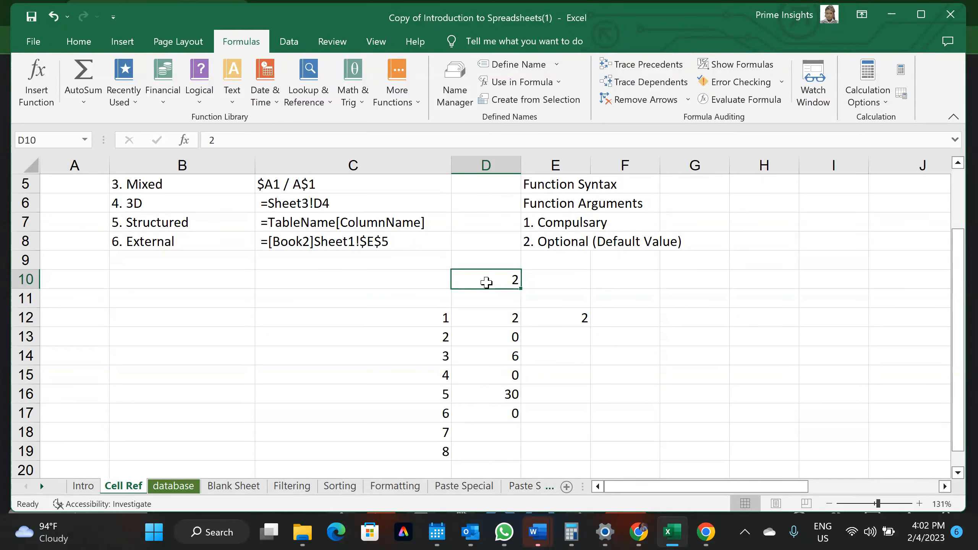
{"action": "left_click", "coordinate": [574, 319]}
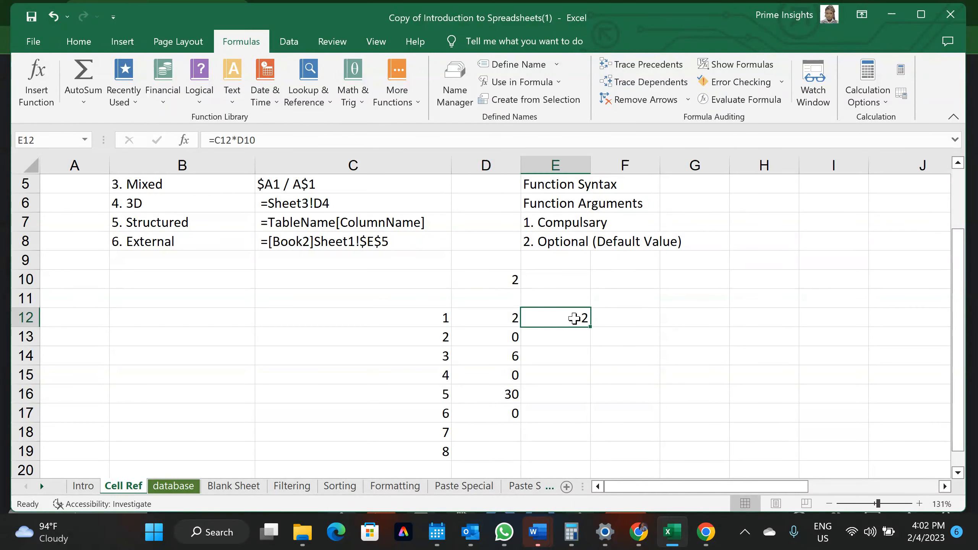
{"action": "left_click", "coordinate": [240, 140]}
{"action": "left_click_drag", "start_coordinate": [241, 140], "coordinate": [272, 142]}
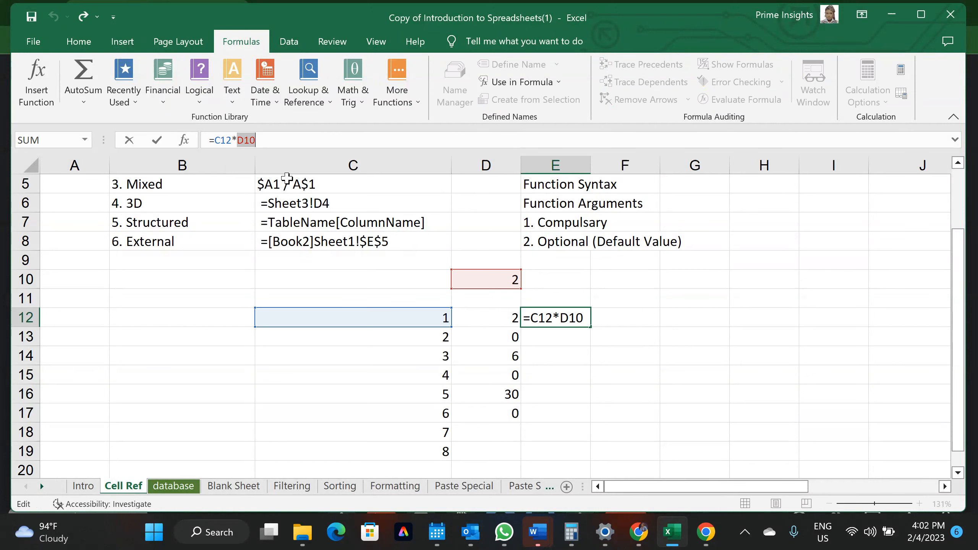
Make the D10 reference absolute so E12 reads =C12*$D$10
{"action": "scroll", "coordinate": [396, 302], "scroll_direction": "up", "scroll_amount": 2}
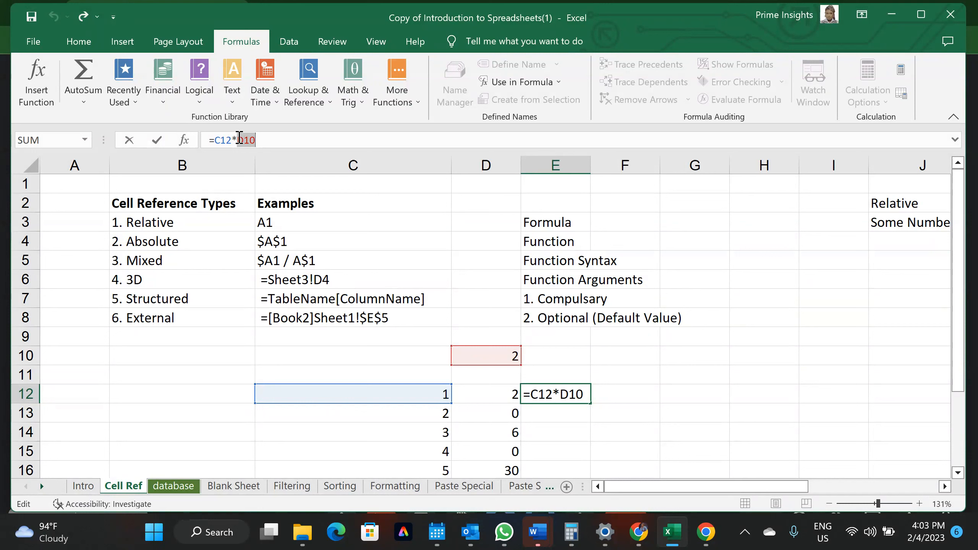
{"action": "key", "text": "F4"}
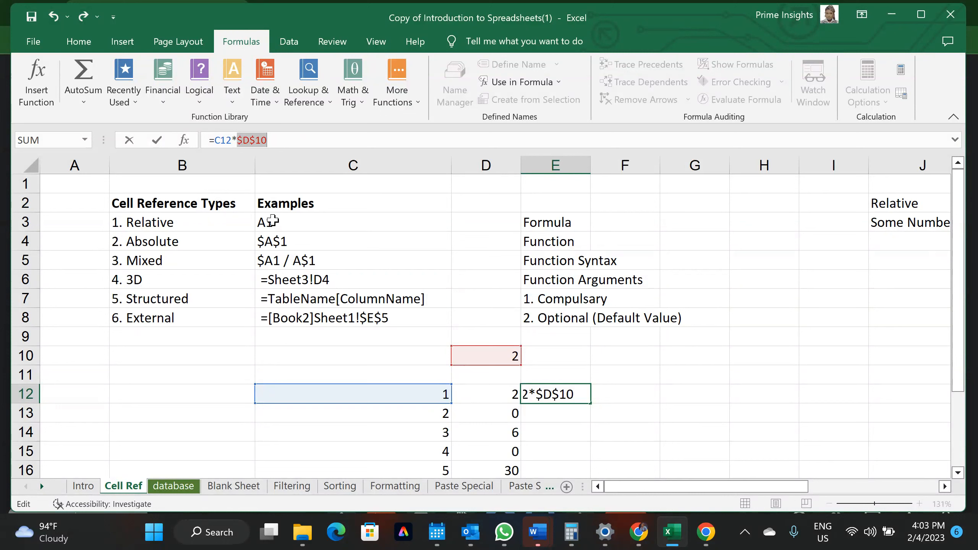
{"action": "left_click", "coordinate": [242, 140]}
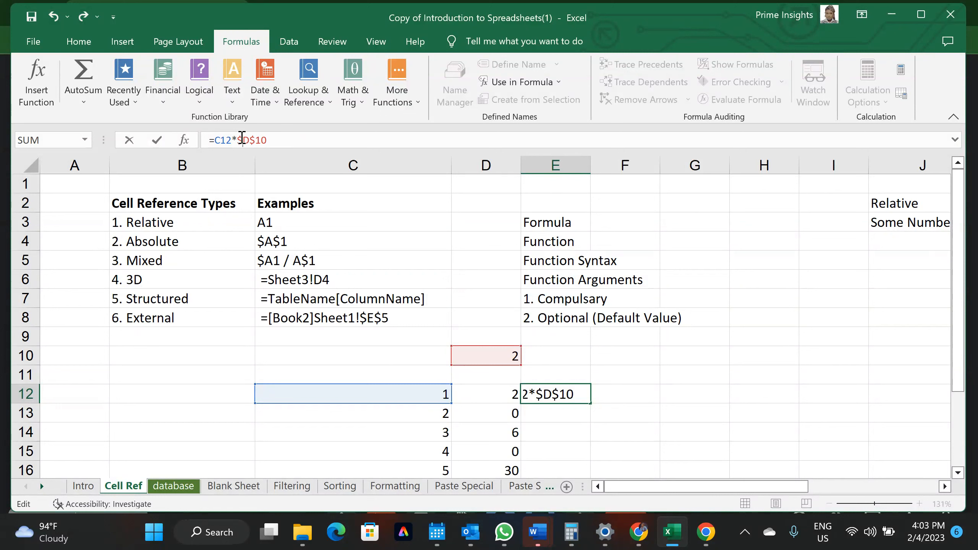
{"action": "key", "text": "BackSpace"}
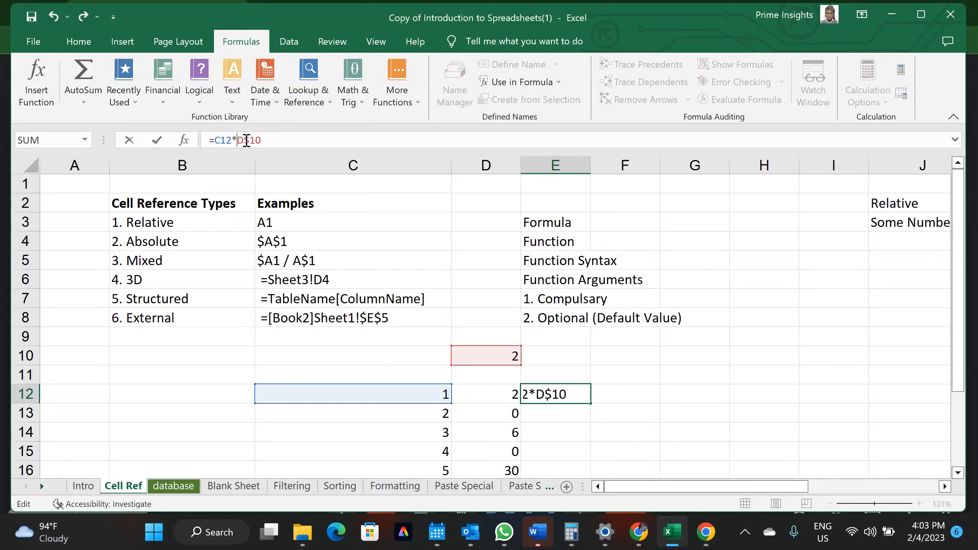
{"action": "left_click", "coordinate": [248, 139]}
{"action": "key", "text": "BackSpace"}
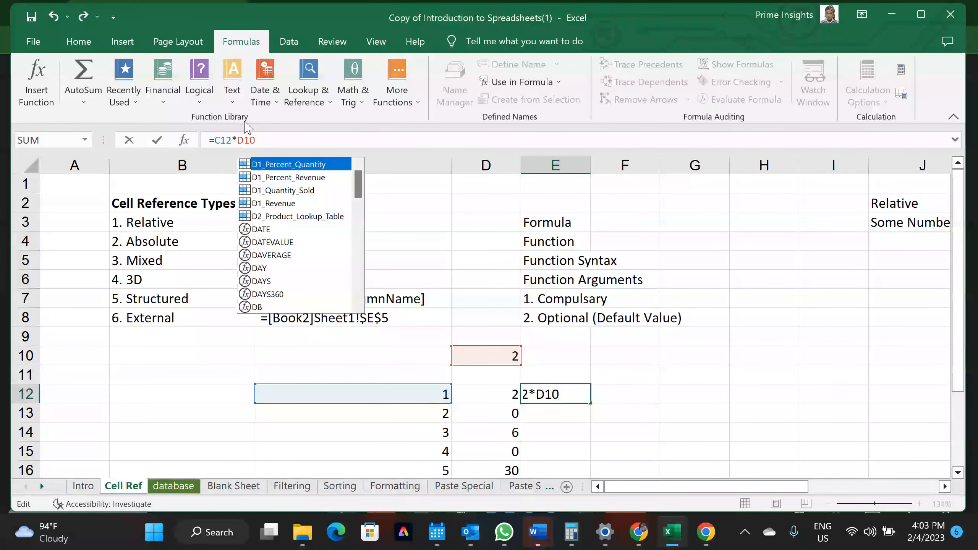
{"action": "left_click", "coordinate": [239, 141]}
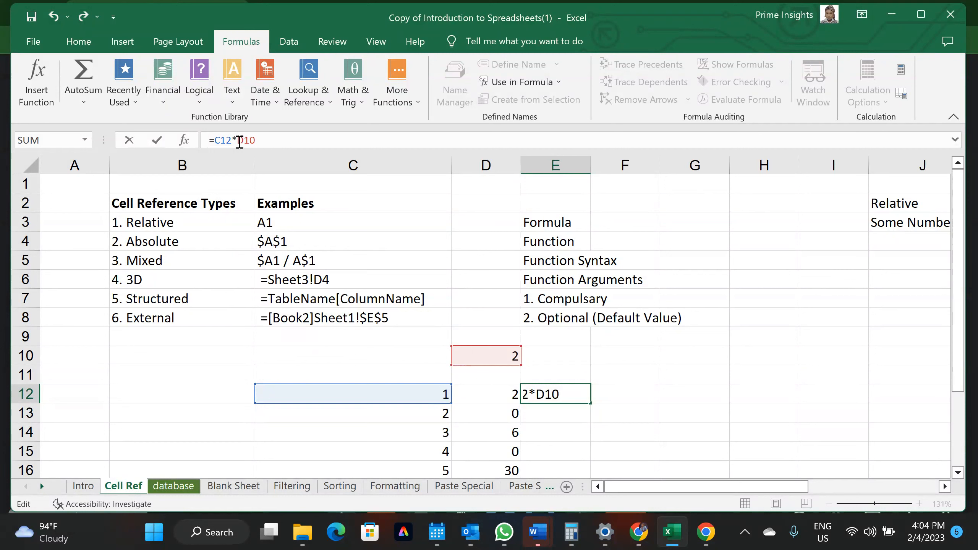
{"action": "type", "text": "$"}
{"action": "left_click", "coordinate": [250, 140]}
{"action": "type", "text": "$"}
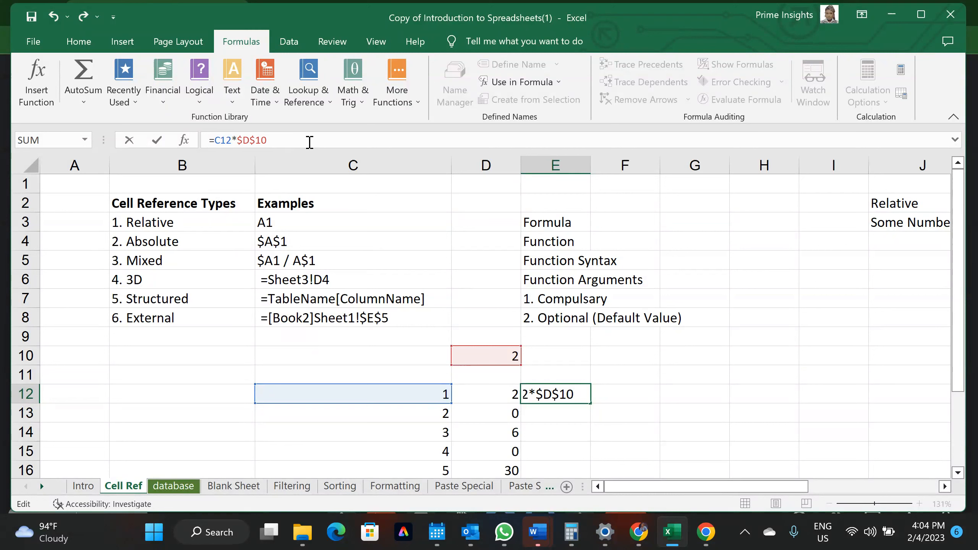
{"action": "key", "text": "Return"}
Fill E12's formula down to E17 and check that E13 reads =C13*$D$10
{"action": "left_click", "coordinate": [565, 394]}
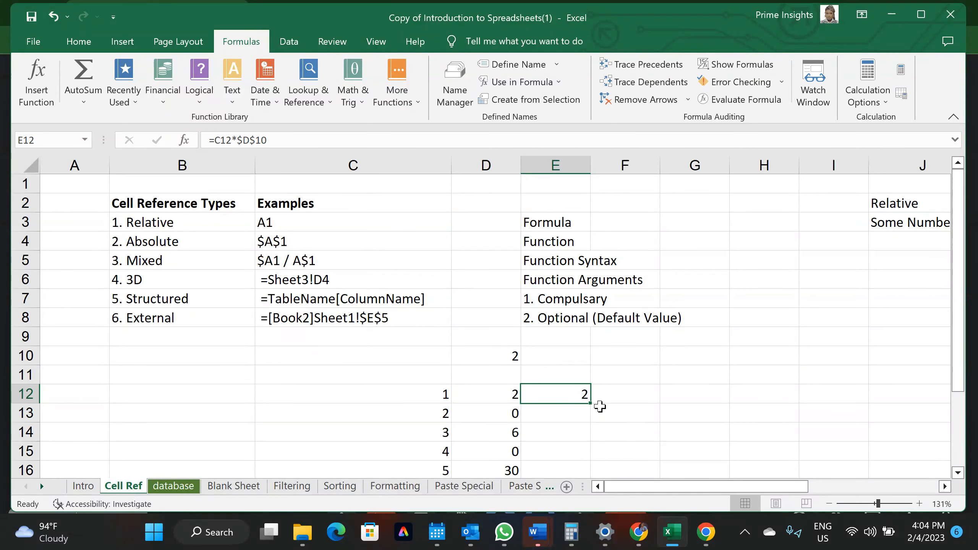
{"action": "left_click_drag", "start_coordinate": [590, 401], "coordinate": [578, 436]}
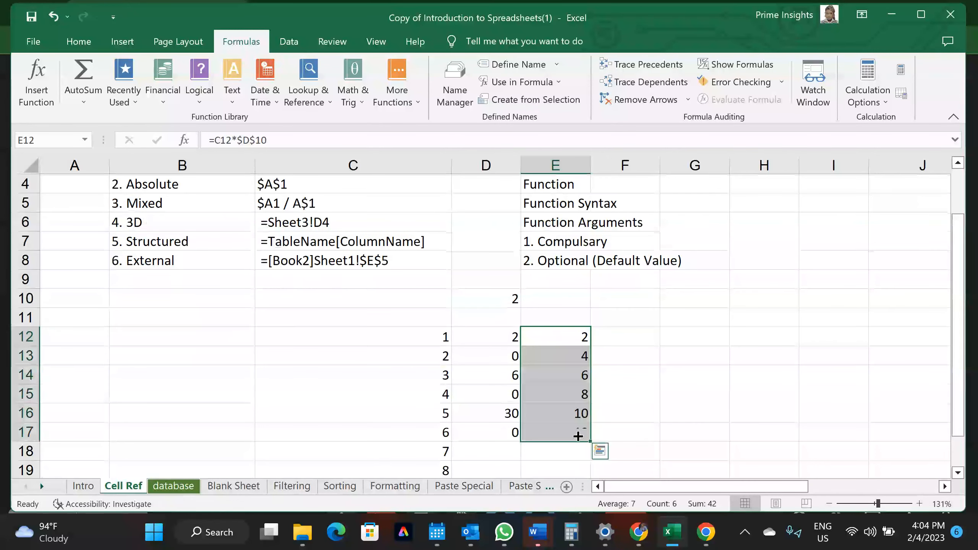
{"action": "left_click", "coordinate": [578, 341]}
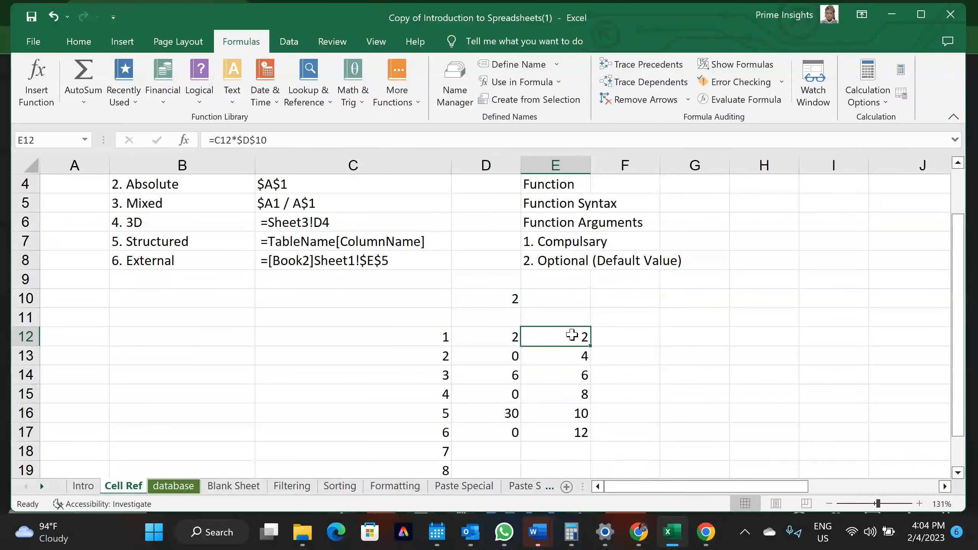
{"action": "left_click", "coordinate": [170, 185]}
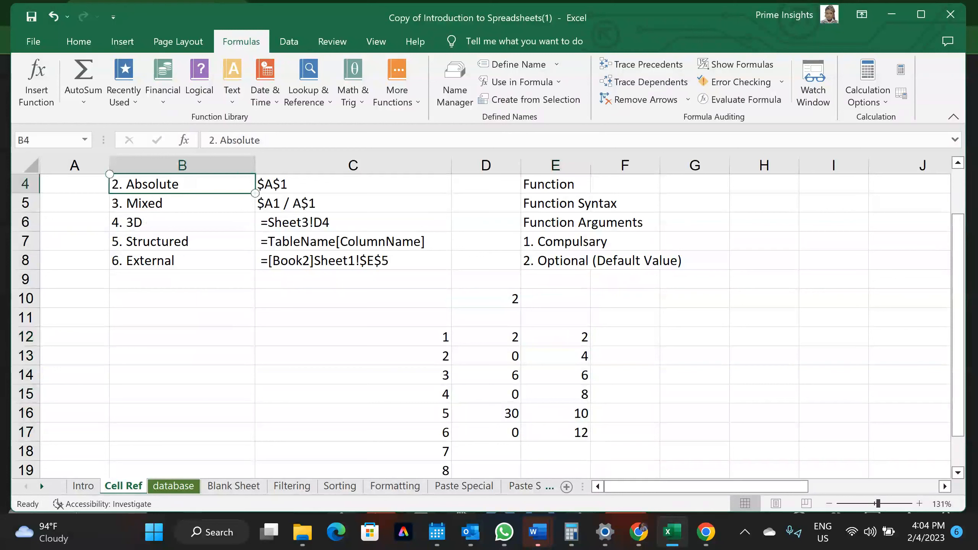
{"action": "left_click", "coordinate": [563, 339]}
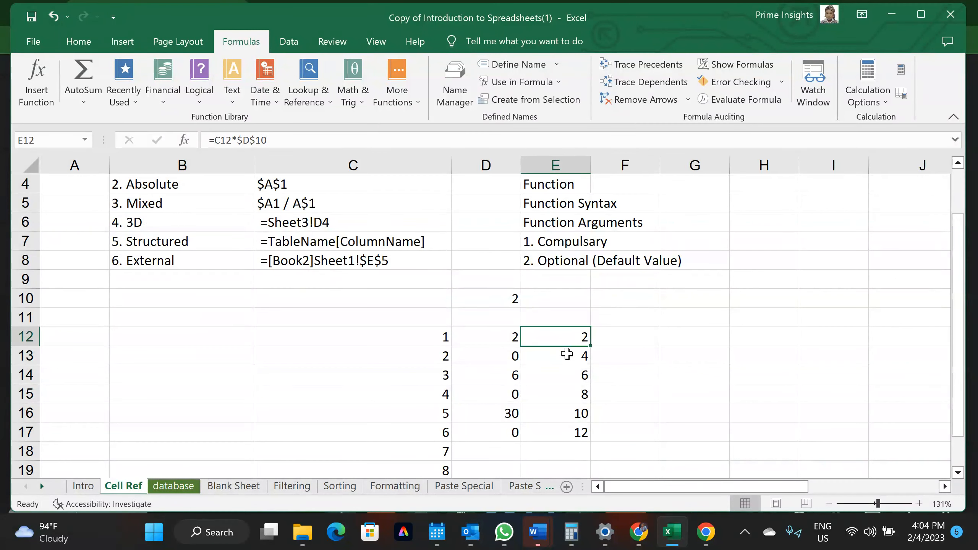
{"action": "left_click", "coordinate": [567, 355]}
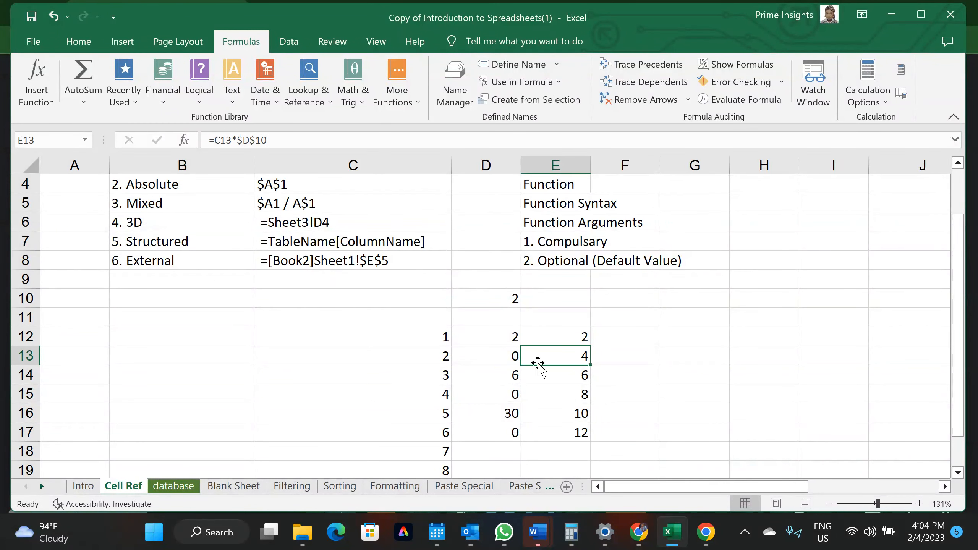
{"action": "left_click", "coordinate": [227, 141]}
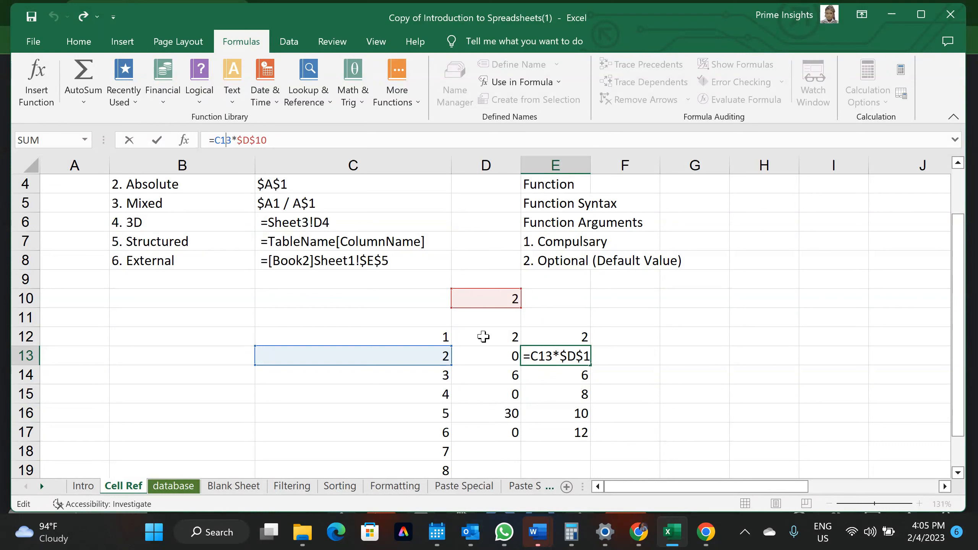
{"action": "key", "text": "Return"}
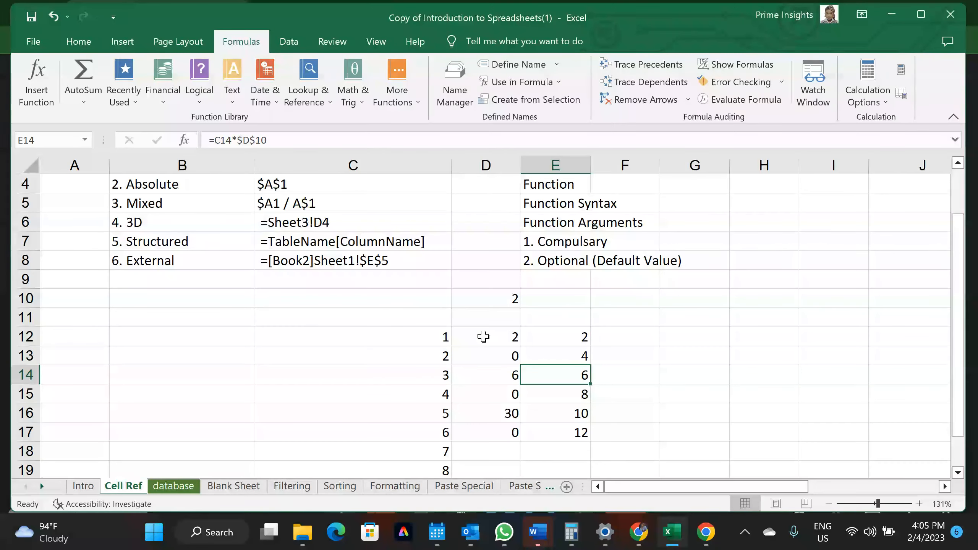
{"action": "left_click", "coordinate": [388, 336]}
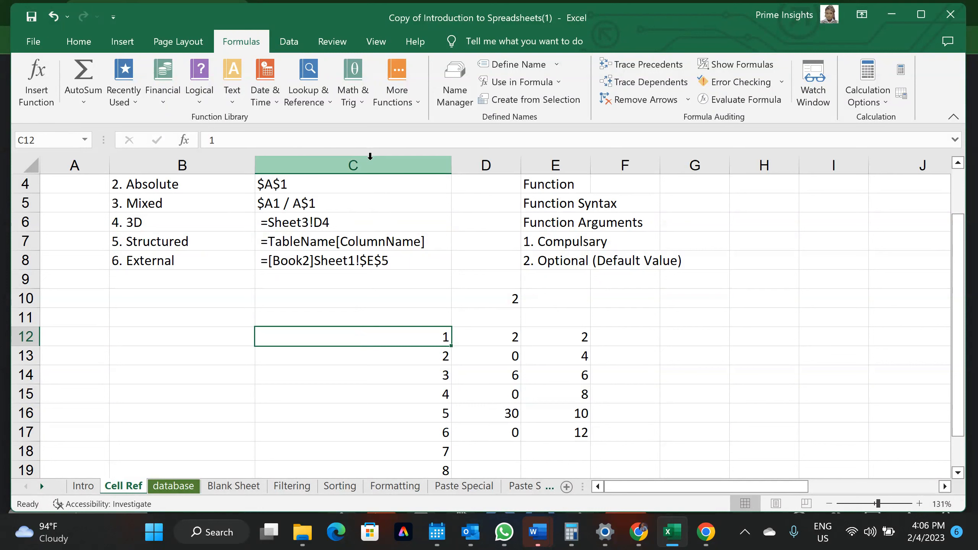
Clear the formula results in D12:F17
{"action": "left_click", "coordinate": [356, 160]}
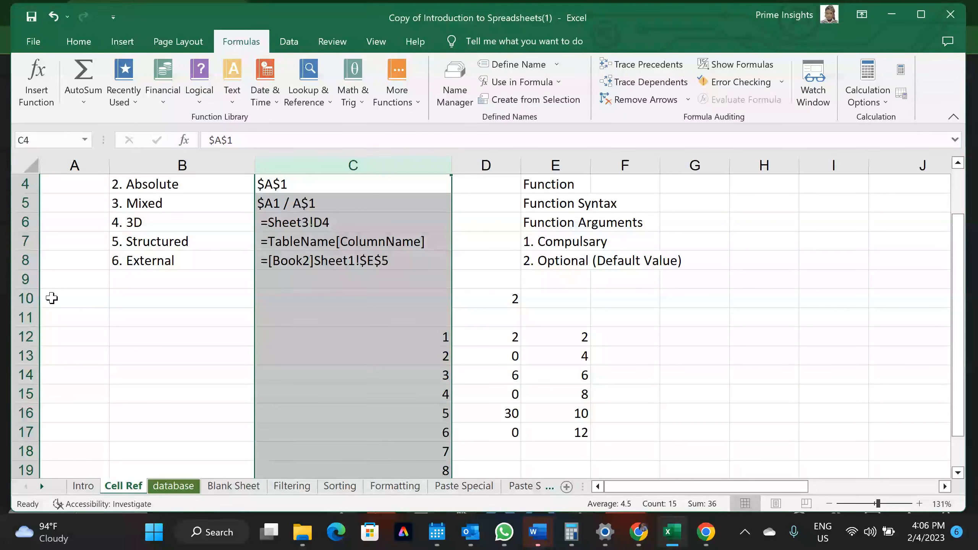
{"action": "left_click", "coordinate": [14, 295]}
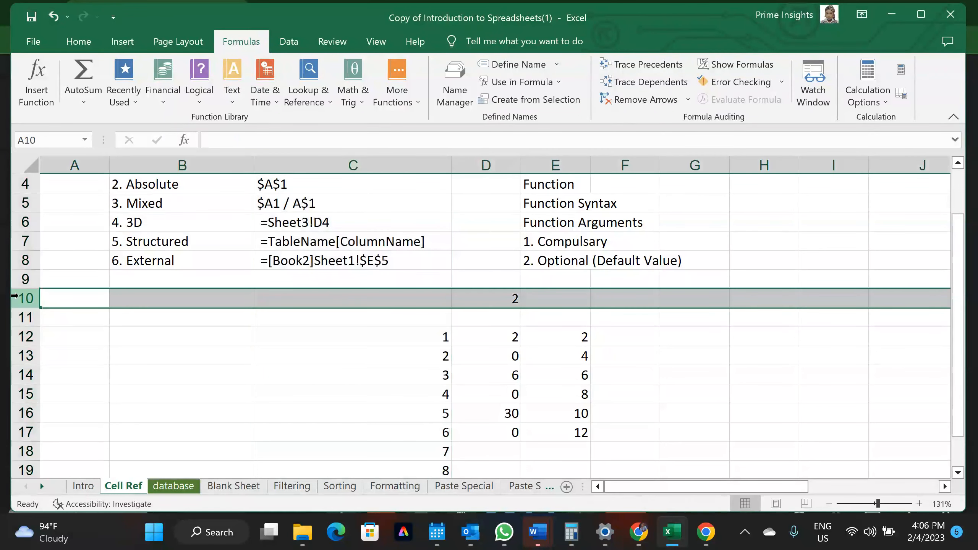
{"action": "left_click", "coordinate": [374, 155]}
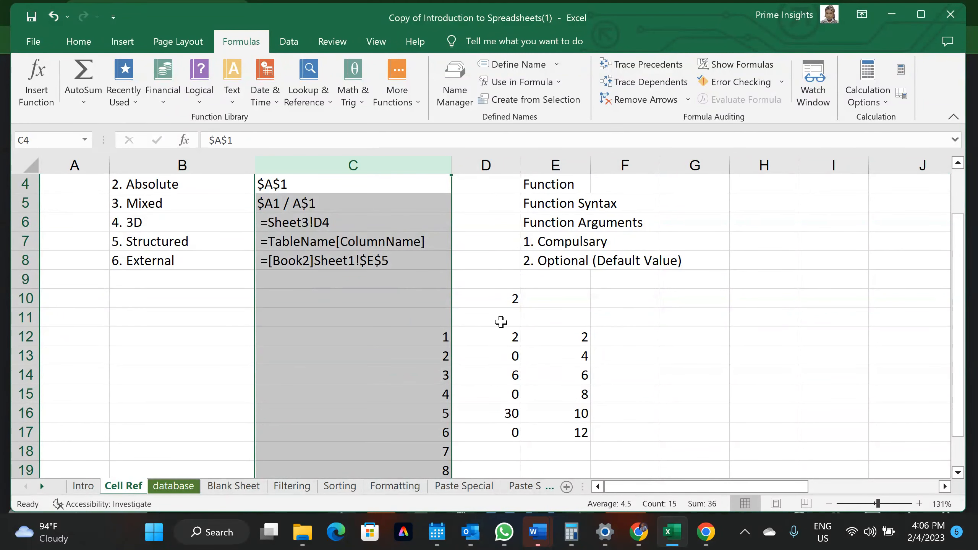
{"action": "left_click_drag", "start_coordinate": [493, 339], "coordinate": [611, 431]}
{"action": "key", "text": "Delete"}
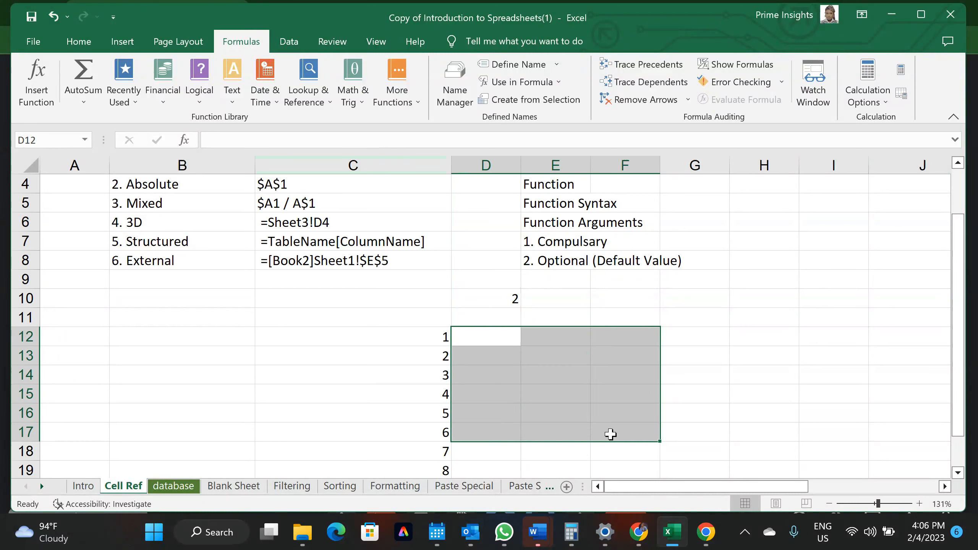
Set E10 to 3 and keep 4 in F10
{"action": "left_click", "coordinate": [555, 301]}
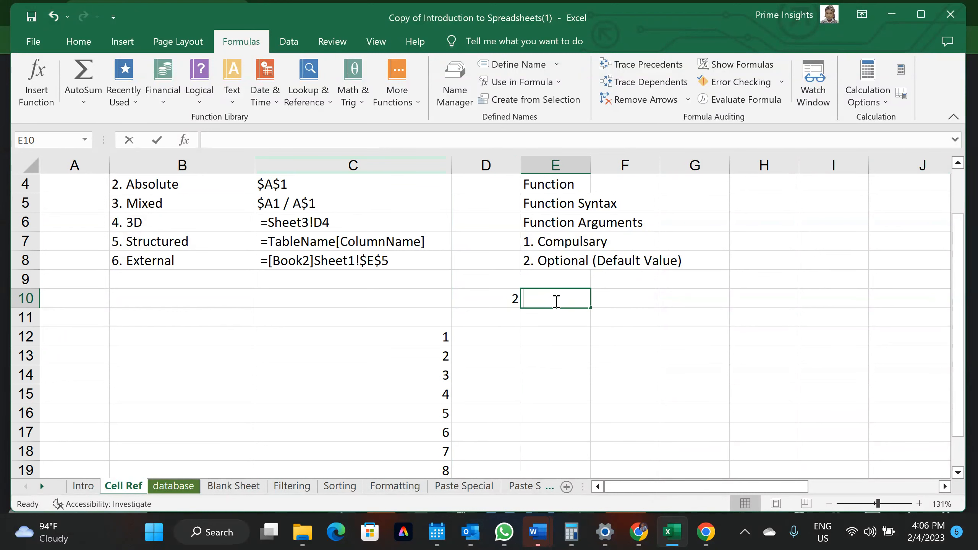
{"action": "type", "text": "4"}
{"action": "left_click", "coordinate": [597, 301]}
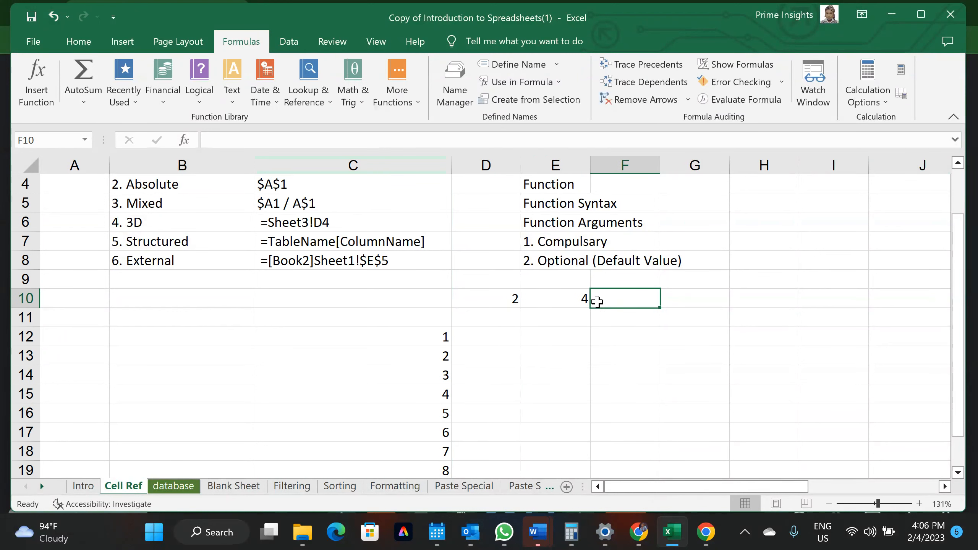
{"action": "double_click", "coordinate": [597, 302]}
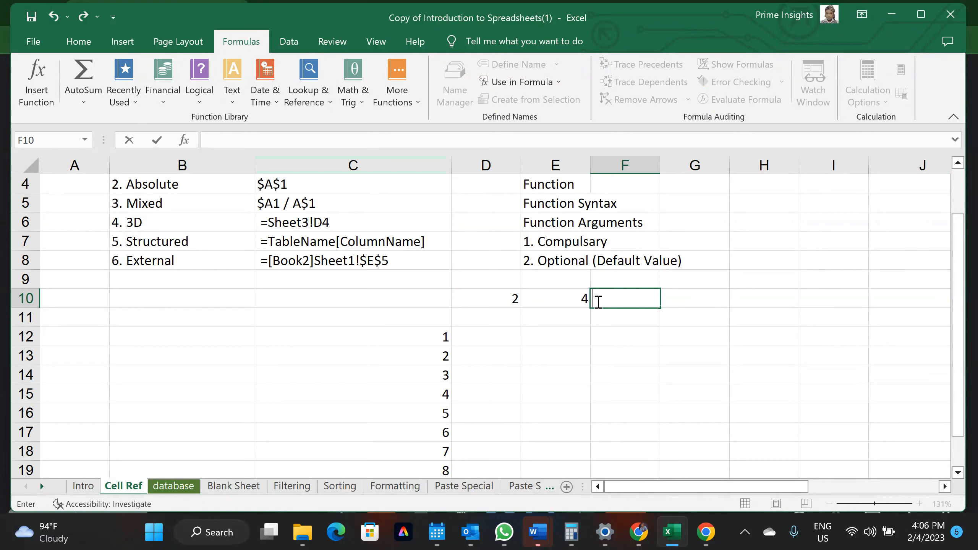
{"action": "key", "text": "Left"}
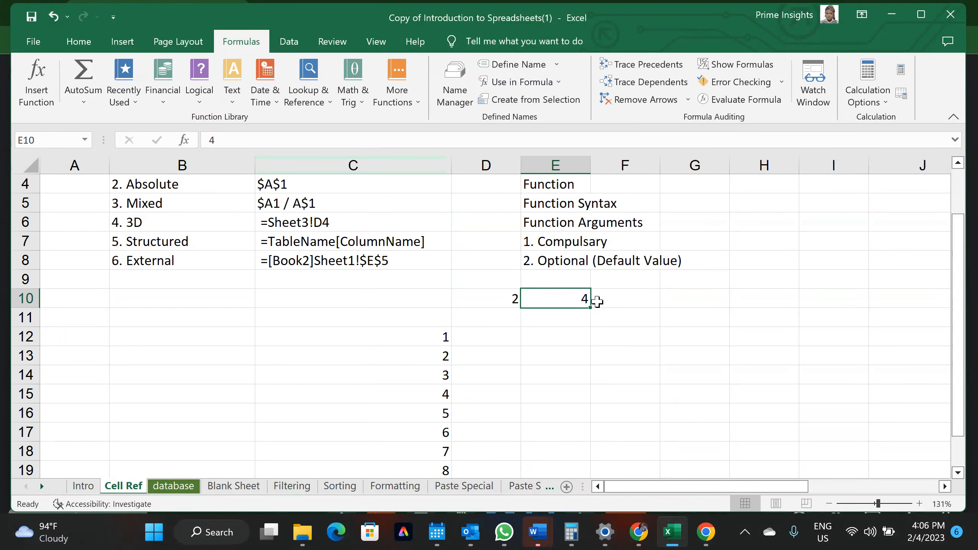
{"action": "type", "text": "3"}
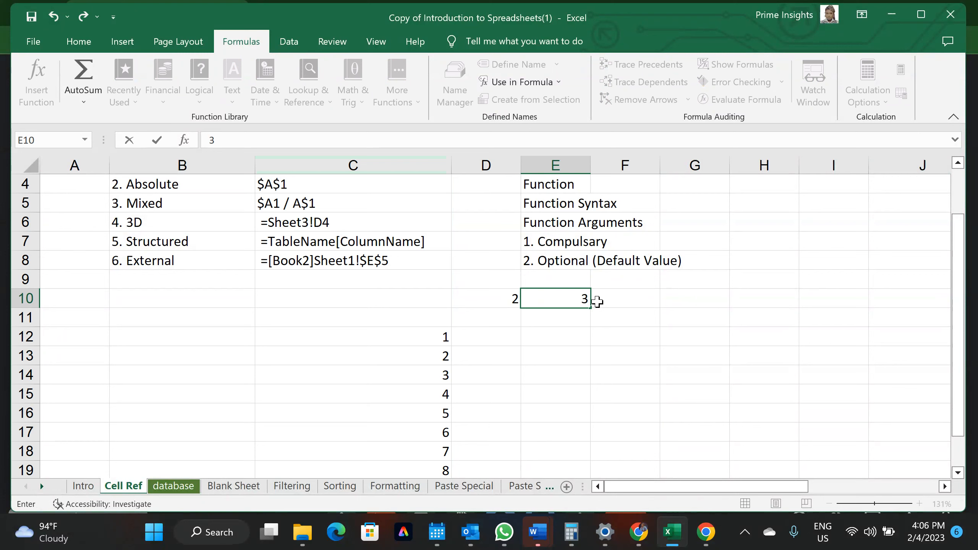
{"action": "key", "text": "Right"}
{"action": "double_click", "coordinate": [598, 301]}
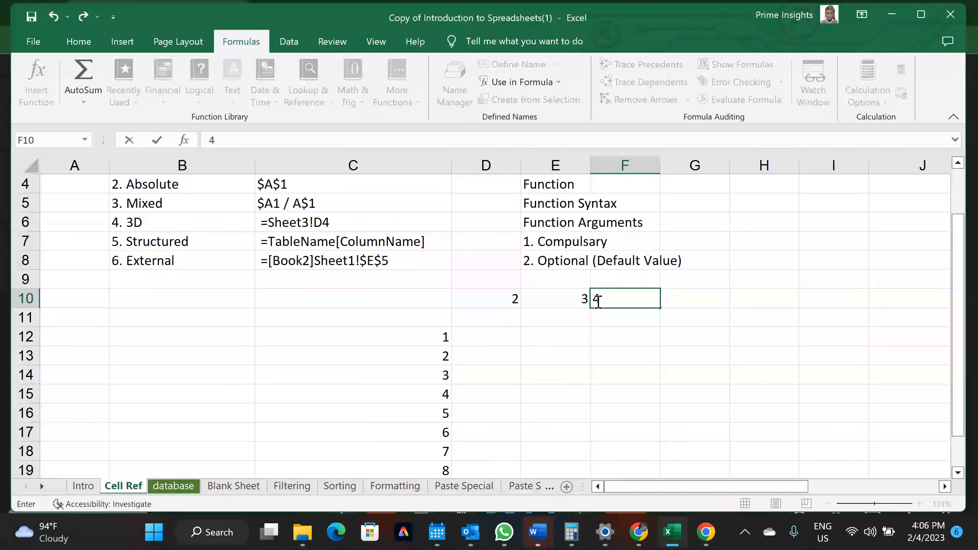
{"action": "left_click", "coordinate": [639, 391]}
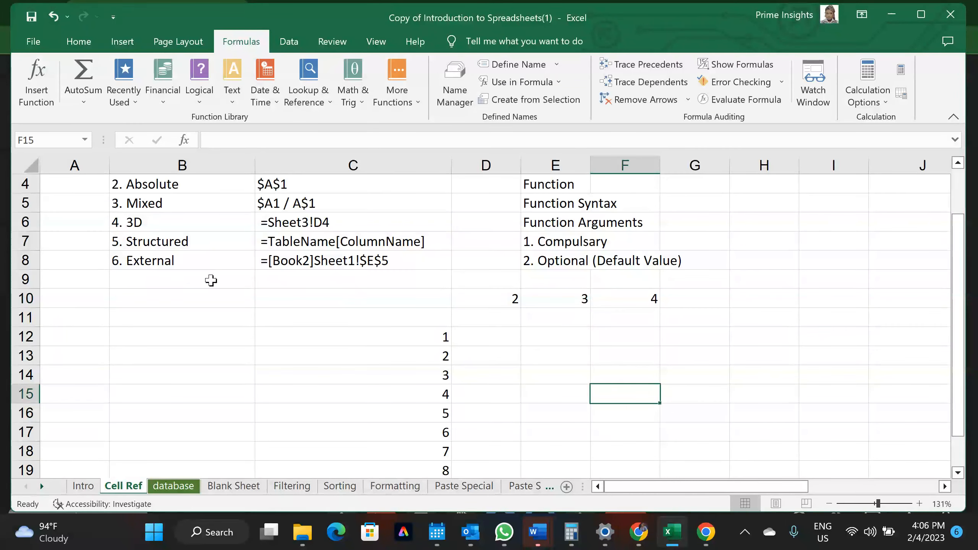
Delete the empty row 11 through its row header menu
{"action": "left_click", "coordinate": [24, 299]}
{"action": "right_click", "coordinate": [23, 299]}
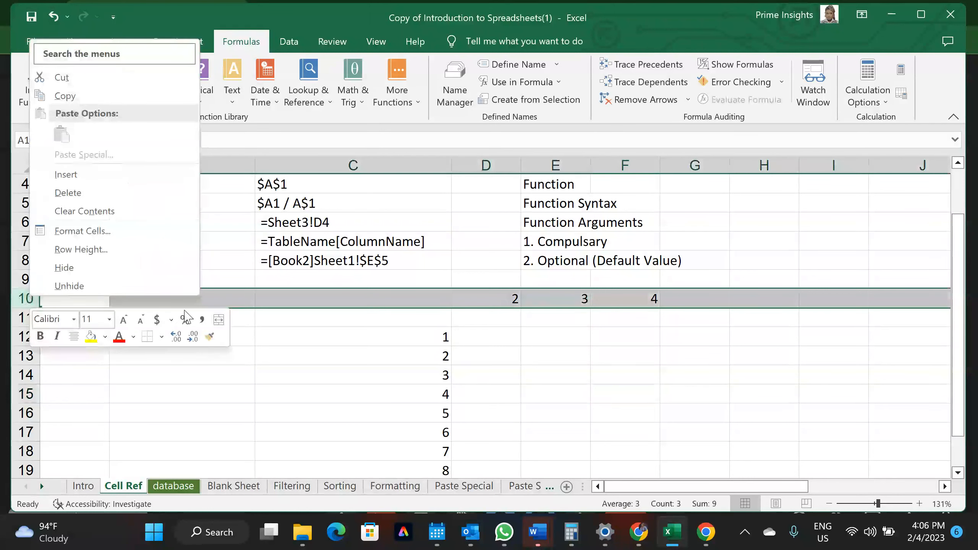
{"action": "left_click", "coordinate": [262, 321]}
{"action": "left_click", "coordinate": [26, 317]}
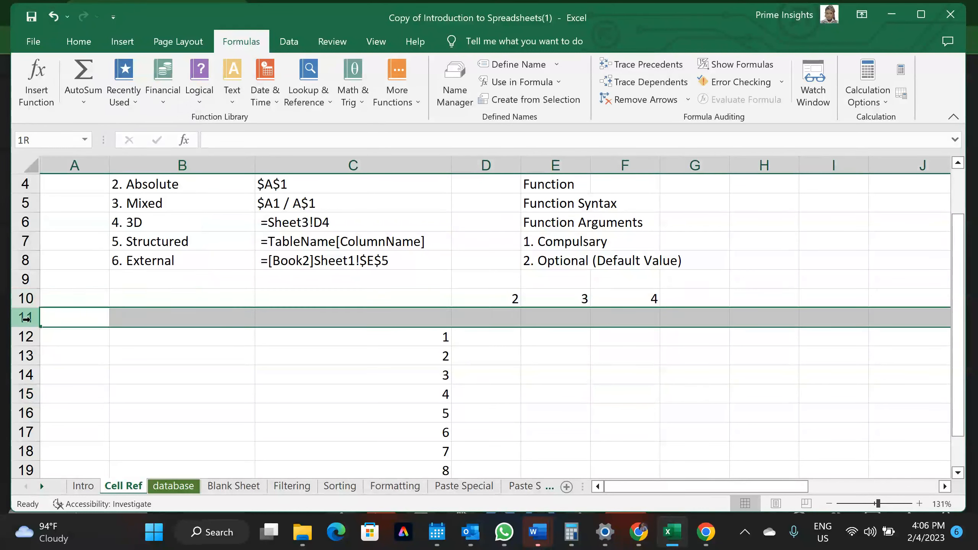
{"action": "right_click", "coordinate": [29, 319]}
{"action": "left_click", "coordinate": [74, 212]}
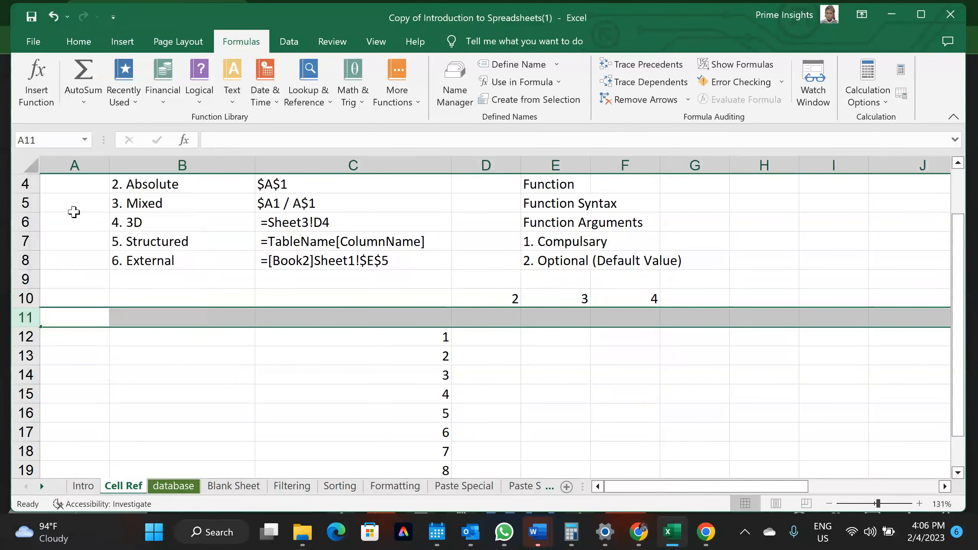
{"action": "left_click", "coordinate": [509, 353]}
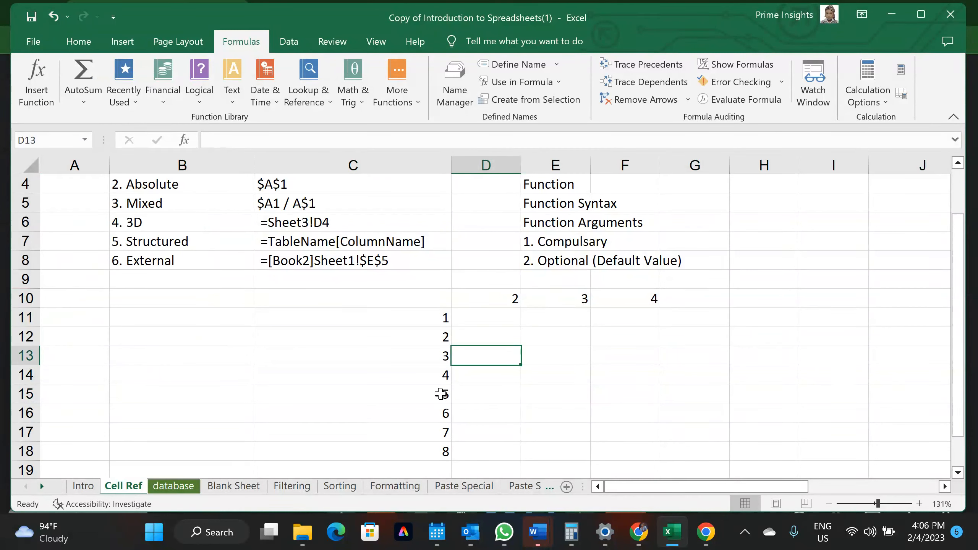
Check the values now in C11, D10 and E10
{"action": "left_click", "coordinate": [505, 315]}
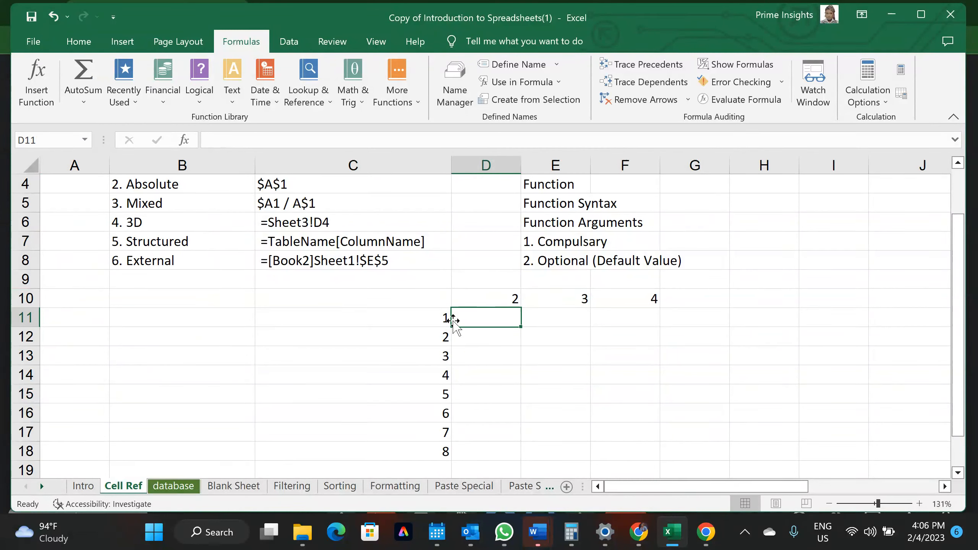
{"action": "left_click", "coordinate": [442, 322]}
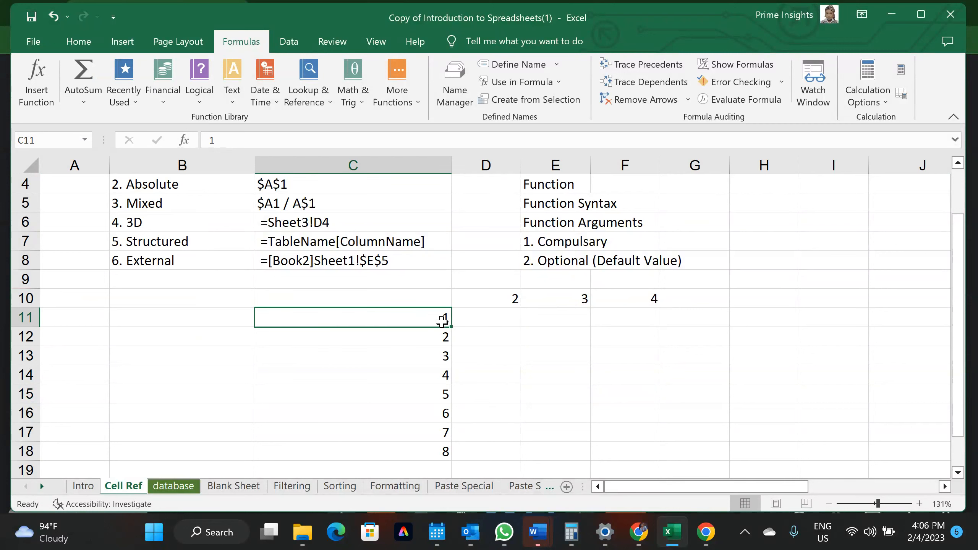
{"action": "left_click", "coordinate": [494, 295]}
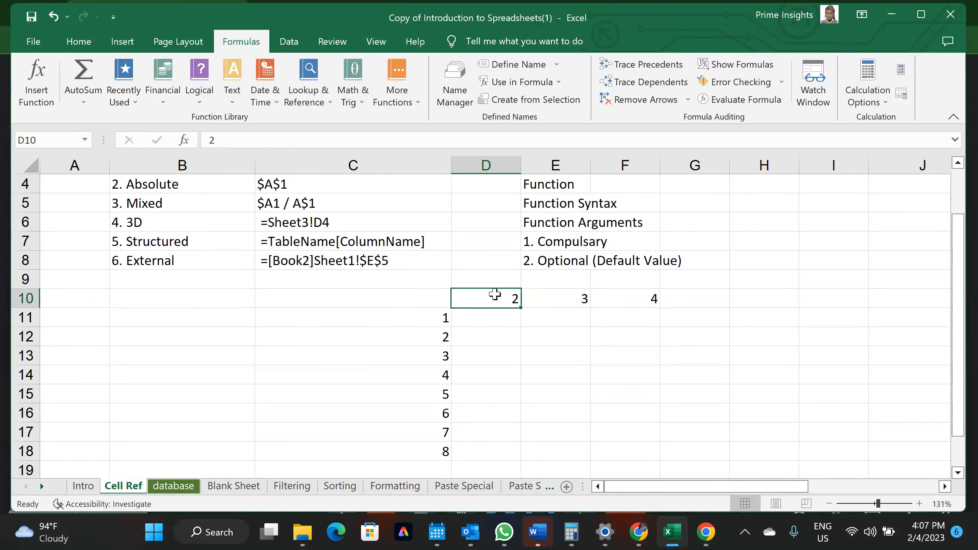
{"action": "left_click", "coordinate": [439, 318]}
{"action": "left_click", "coordinate": [577, 299]}
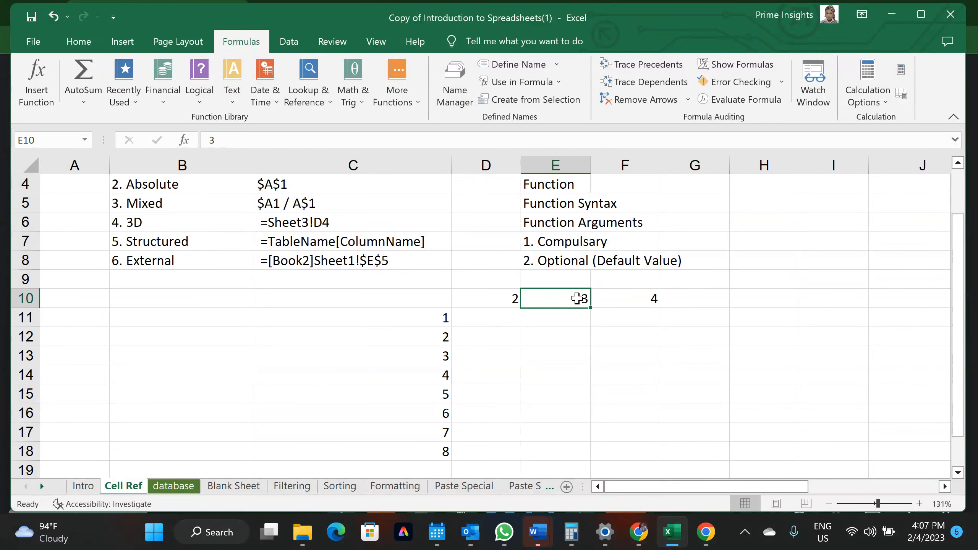
{"action": "left_click", "coordinate": [573, 323]}
{"action": "left_click", "coordinate": [442, 319]}
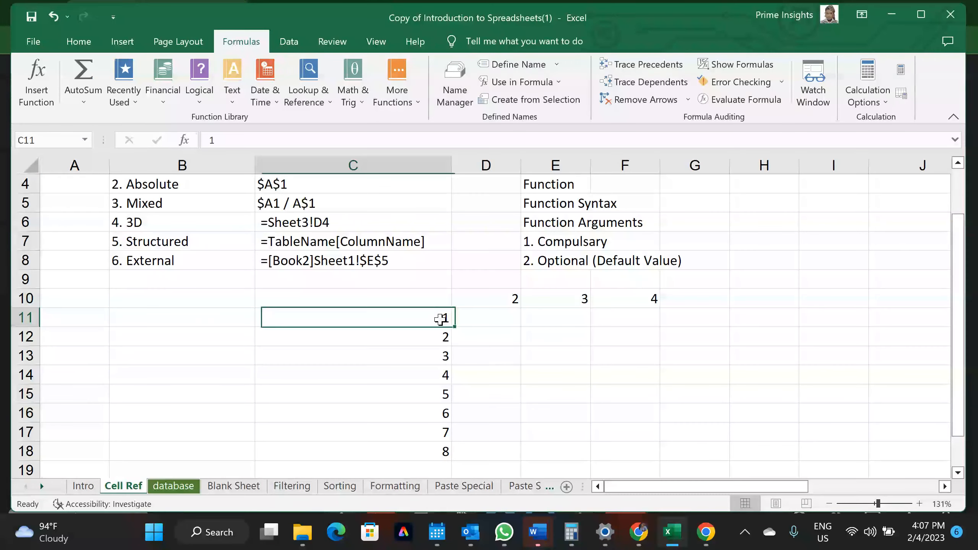
Enter =C11*D10 in D11
{"action": "left_click", "coordinate": [629, 296]}
{"action": "left_click", "coordinate": [634, 319]}
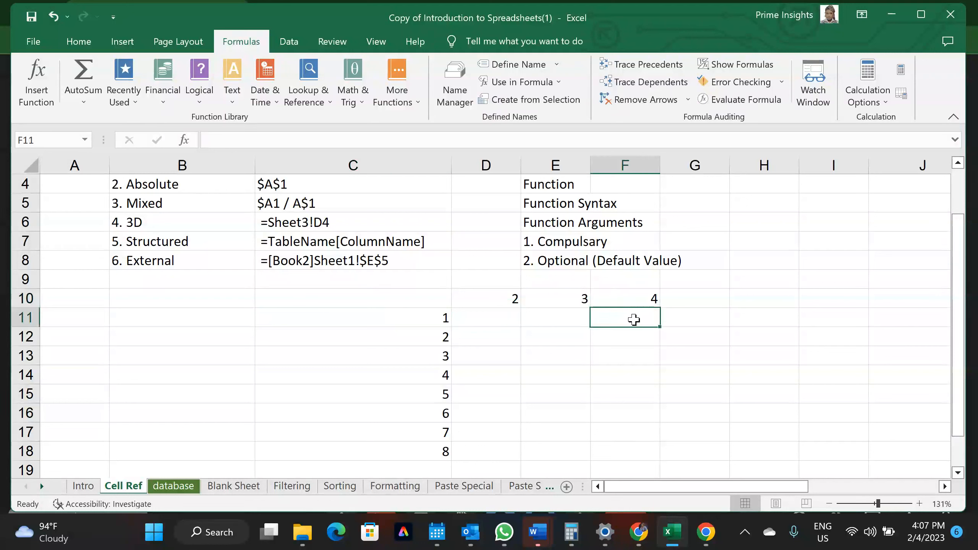
{"action": "left_click", "coordinate": [490, 316]}
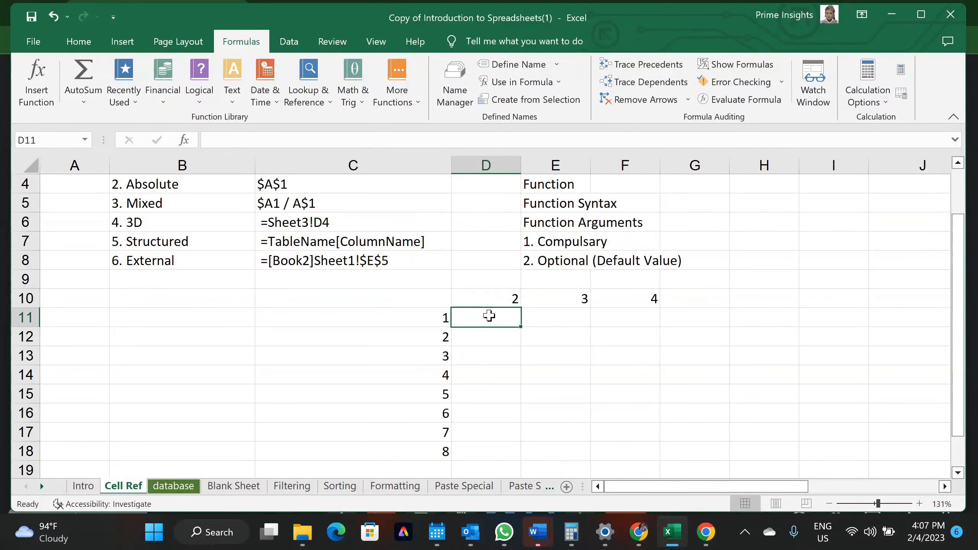
{"action": "type", "text": "="}
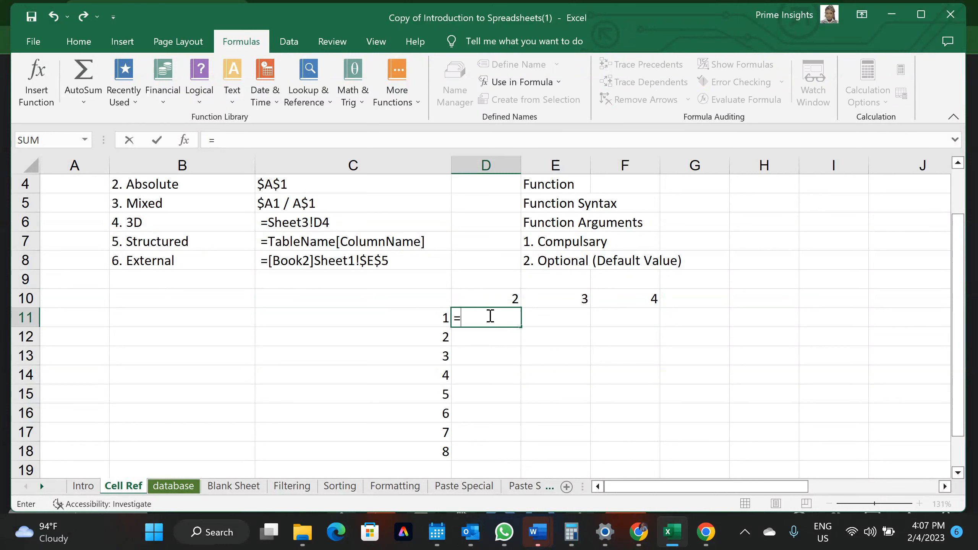
{"action": "left_click", "coordinate": [419, 324]}
{"action": "type", "text": "*"}
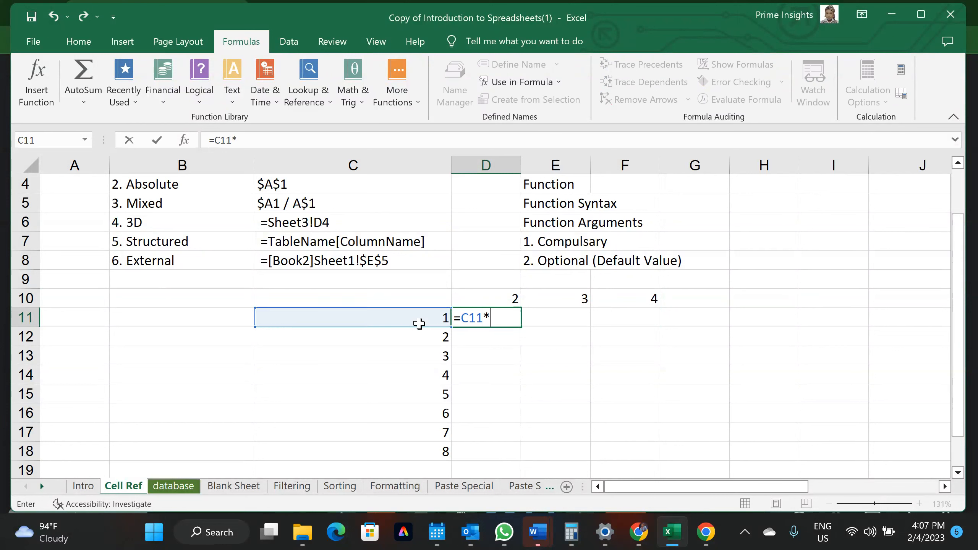
{"action": "left_click", "coordinate": [490, 294]}
{"action": "key", "text": "Return"}
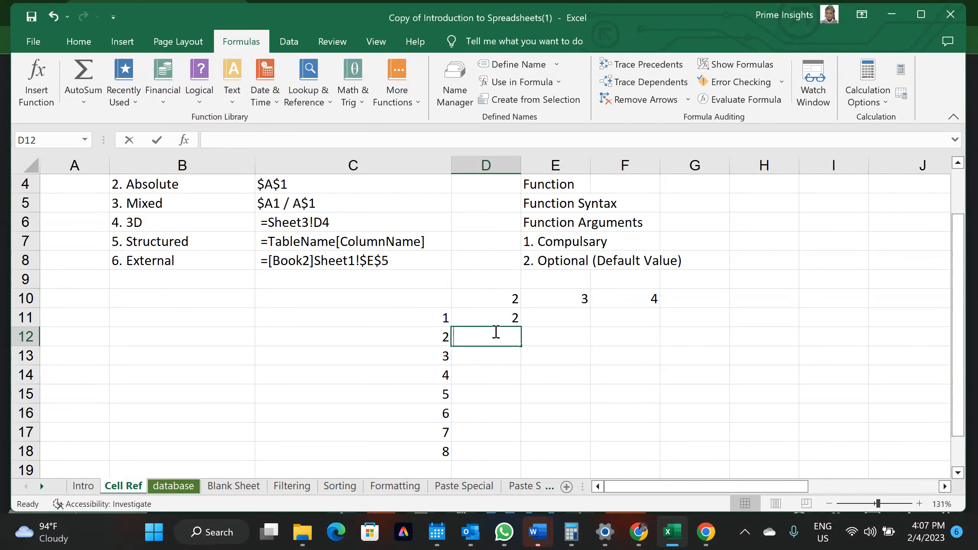
Enter =C12*D10 in D12, then delete it so D12 is empty
{"action": "type", "text": "="}
{"action": "left_click", "coordinate": [431, 344]}
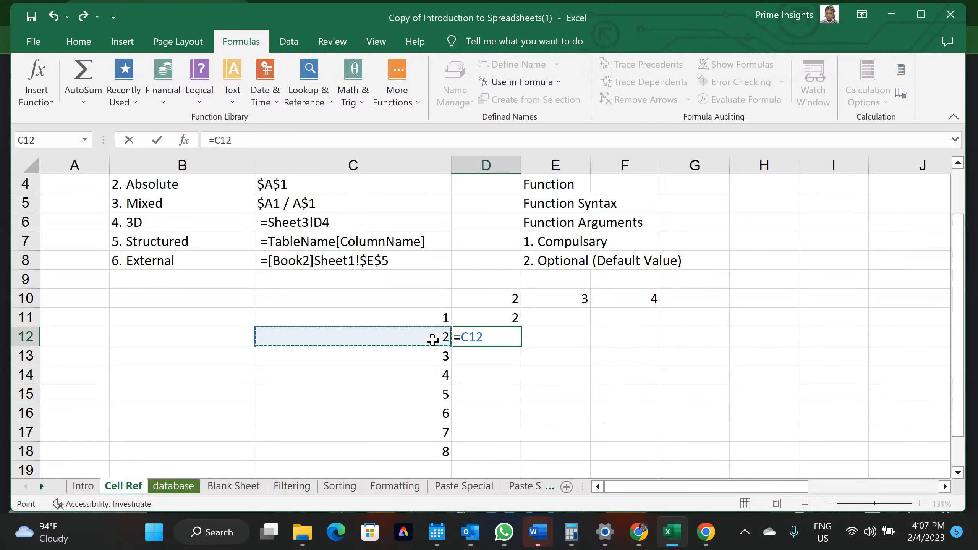
{"action": "type", "text": "*"}
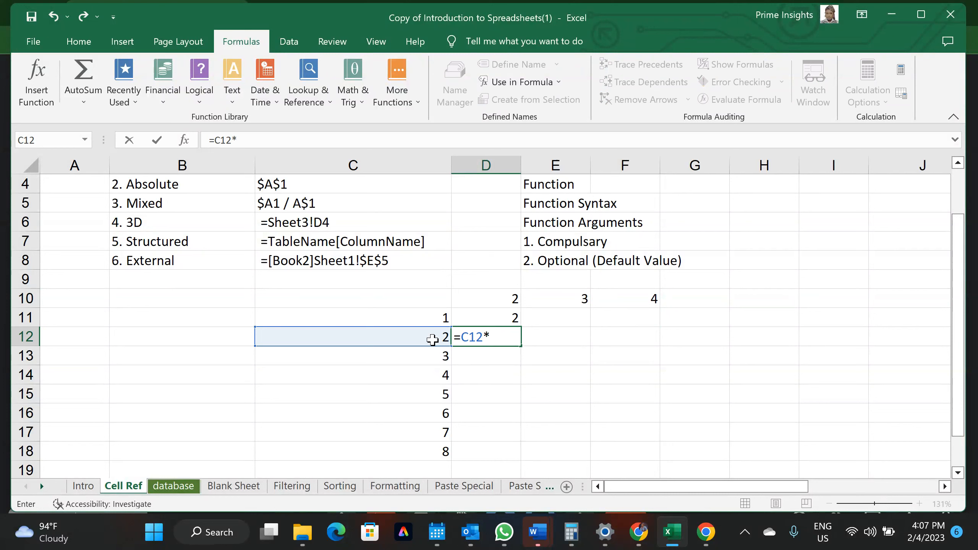
{"action": "left_click", "coordinate": [497, 305]}
{"action": "key", "text": "Return"}
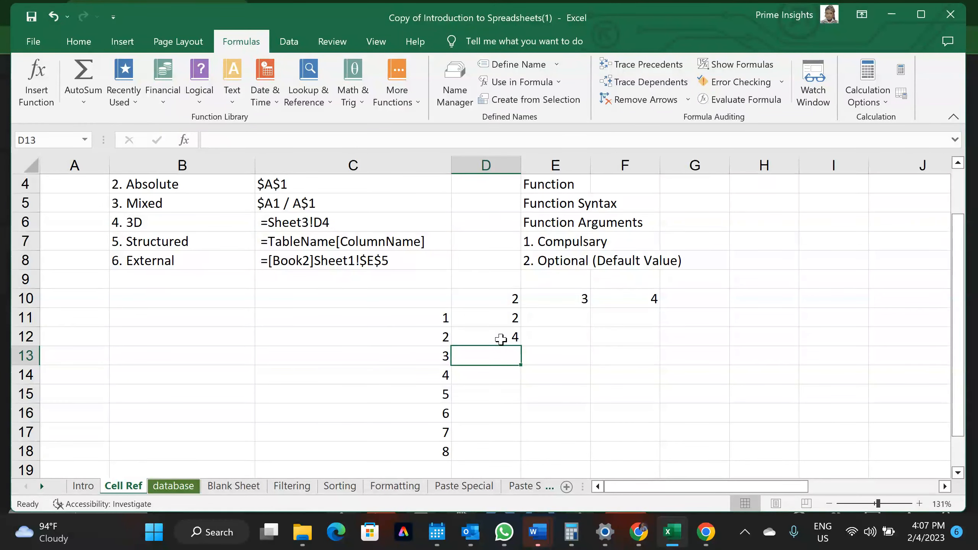
{"action": "key", "text": "Up"}
{"action": "key", "text": "Up"}
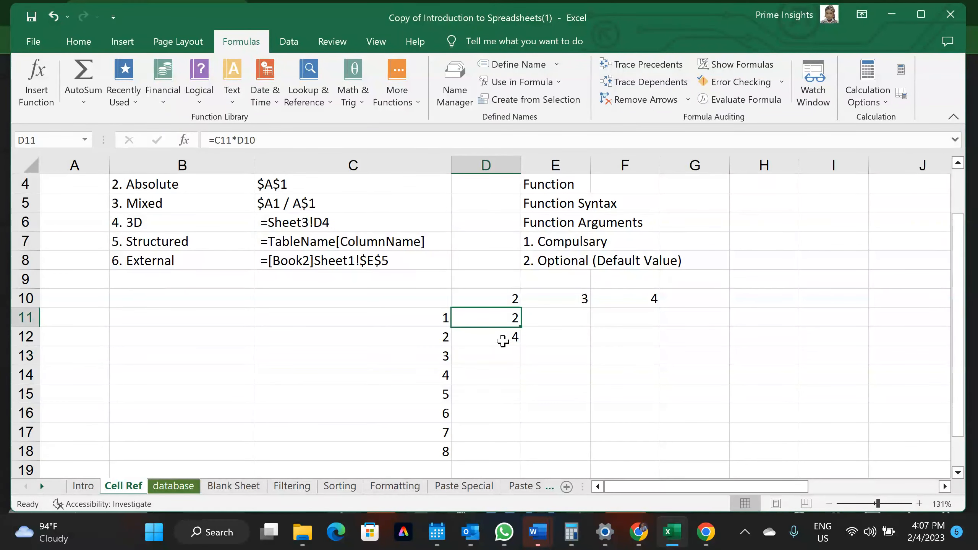
{"action": "left_click", "coordinate": [503, 341]}
{"action": "key", "text": "Delete"}
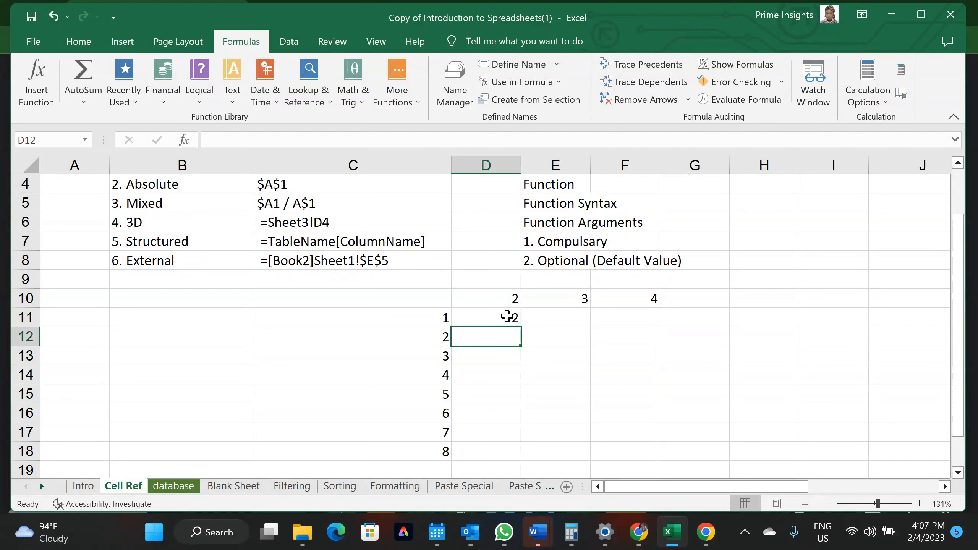
{"action": "left_click", "coordinate": [511, 322]}
Fill D11's formula down to D18 and across to F, then autofit and widen columns E and F
{"action": "left_click_drag", "start_coordinate": [518, 327], "coordinate": [511, 454]}
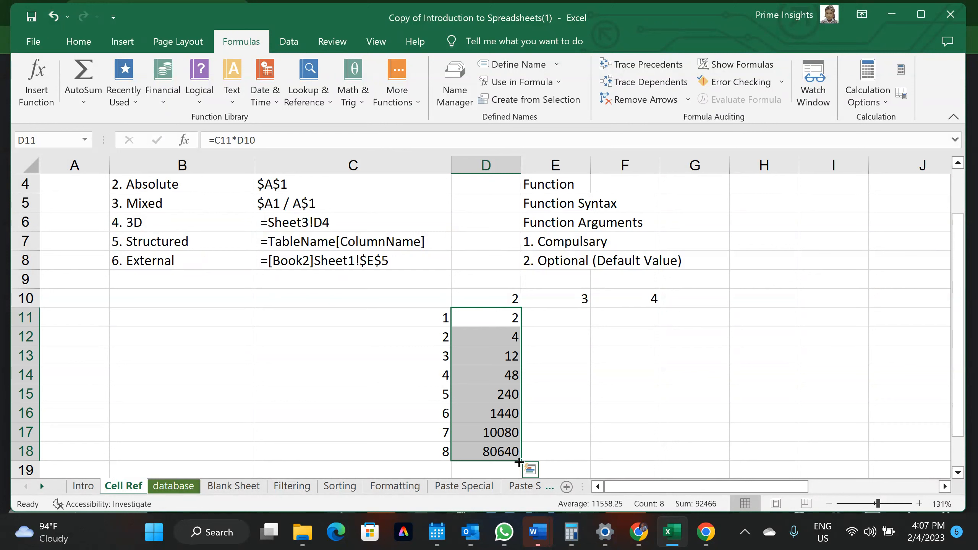
{"action": "left_click_drag", "start_coordinate": [519, 462], "coordinate": [633, 452]}
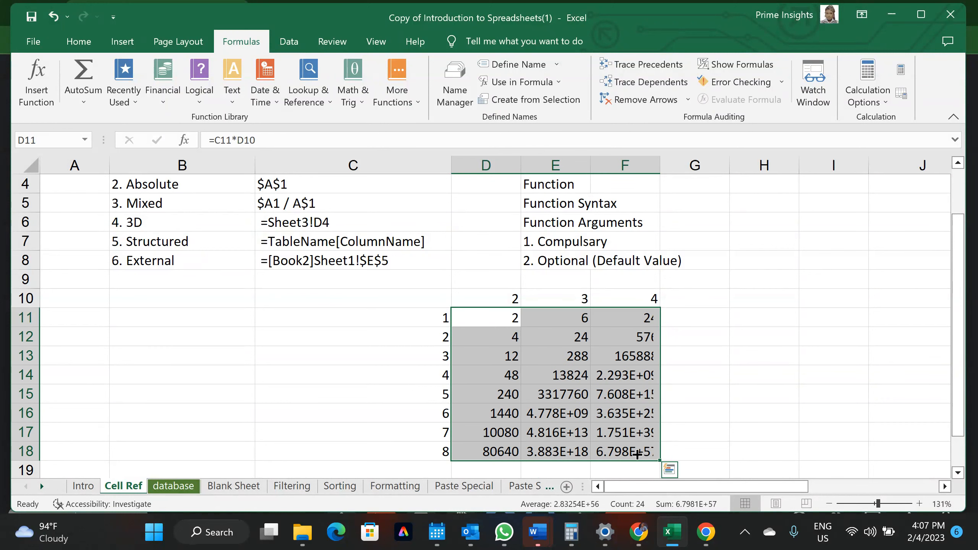
{"action": "double_click", "coordinate": [661, 158]}
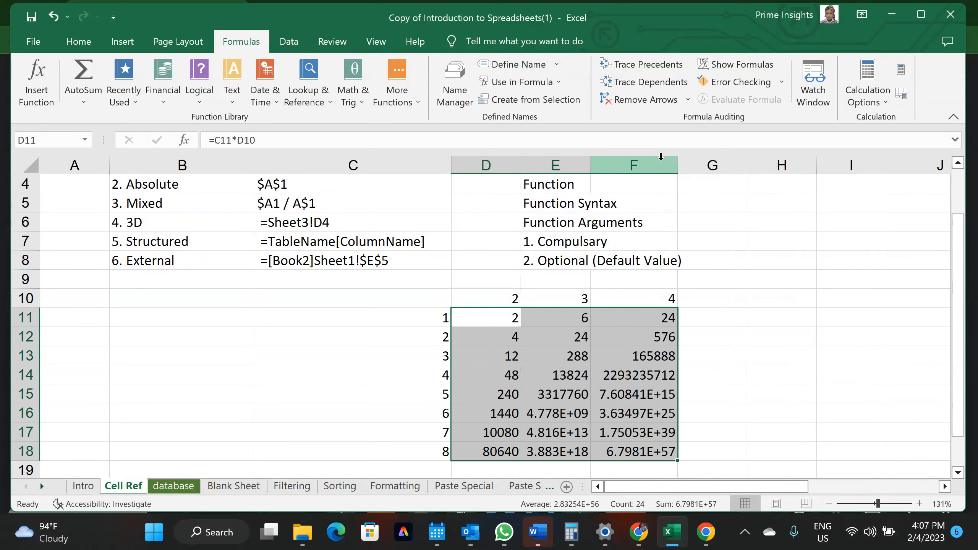
{"action": "double_click", "coordinate": [590, 164]}
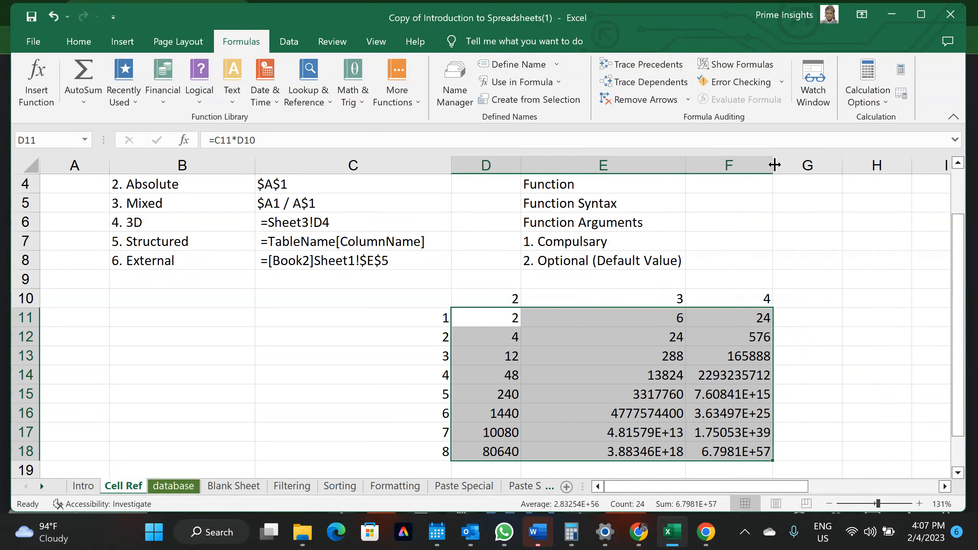
{"action": "left_click_drag", "start_coordinate": [769, 168], "coordinate": [808, 177]}
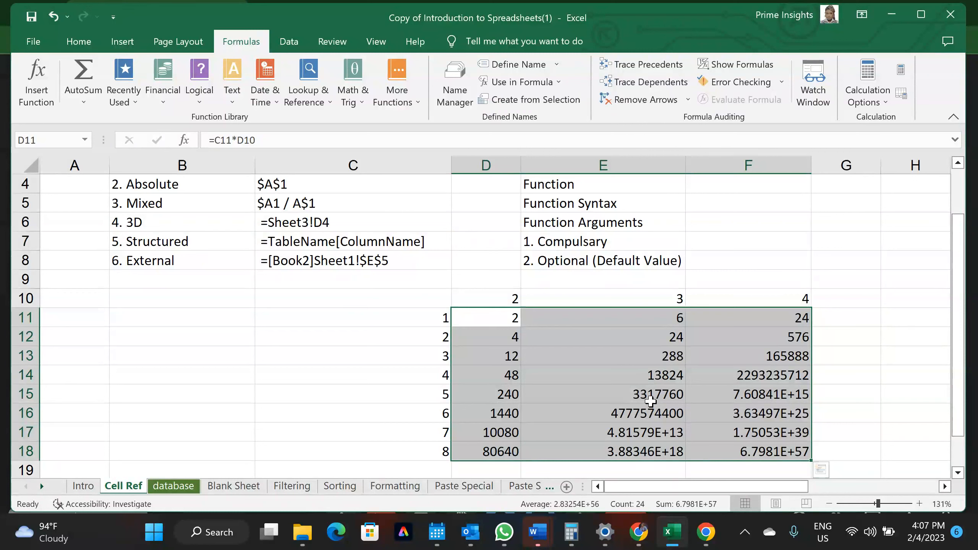
Review the copied formulas in D12 and E14 (=D14*E13), then select D11:F18
{"action": "left_click", "coordinate": [498, 319]}
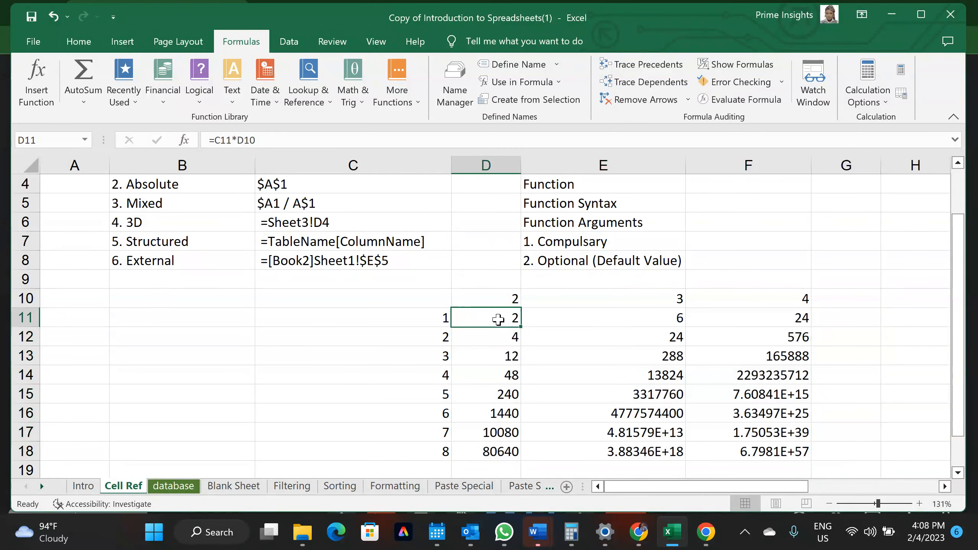
{"action": "left_click", "coordinate": [498, 339]}
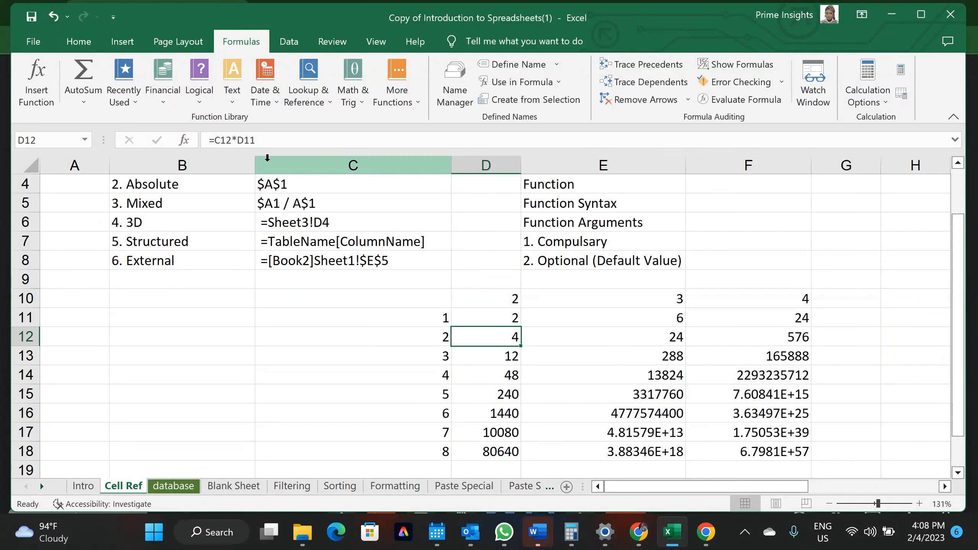
{"action": "left_click", "coordinate": [232, 141]}
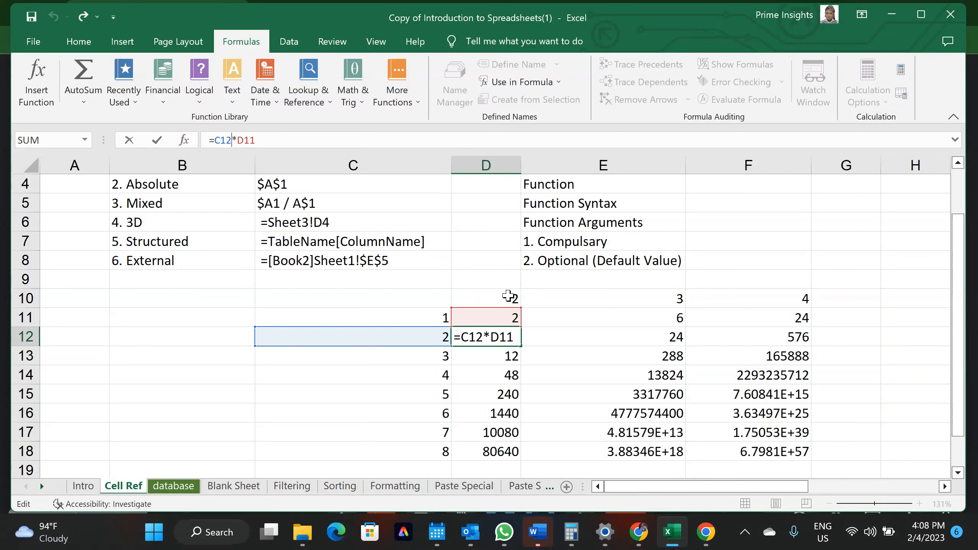
{"action": "left_click", "coordinate": [668, 375]}
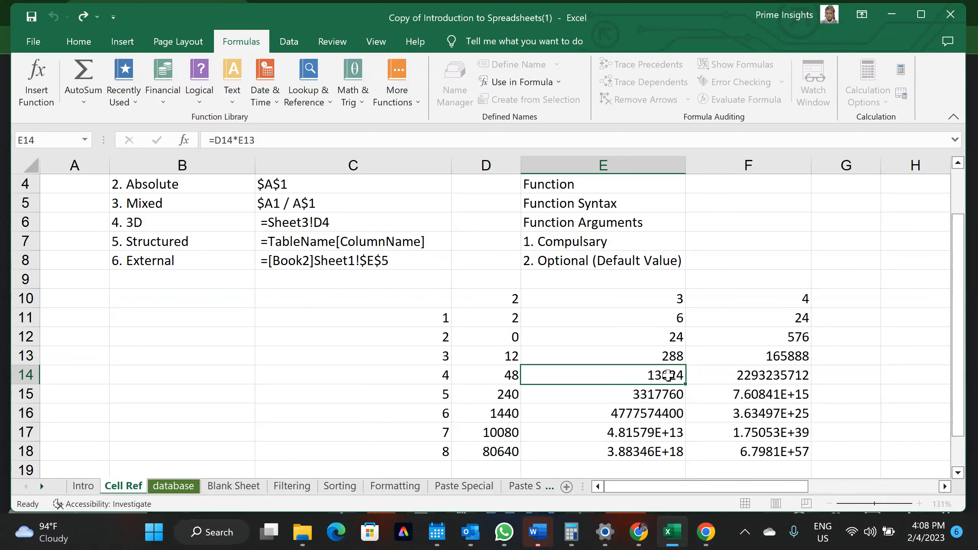
{"action": "left_click", "coordinate": [239, 139]}
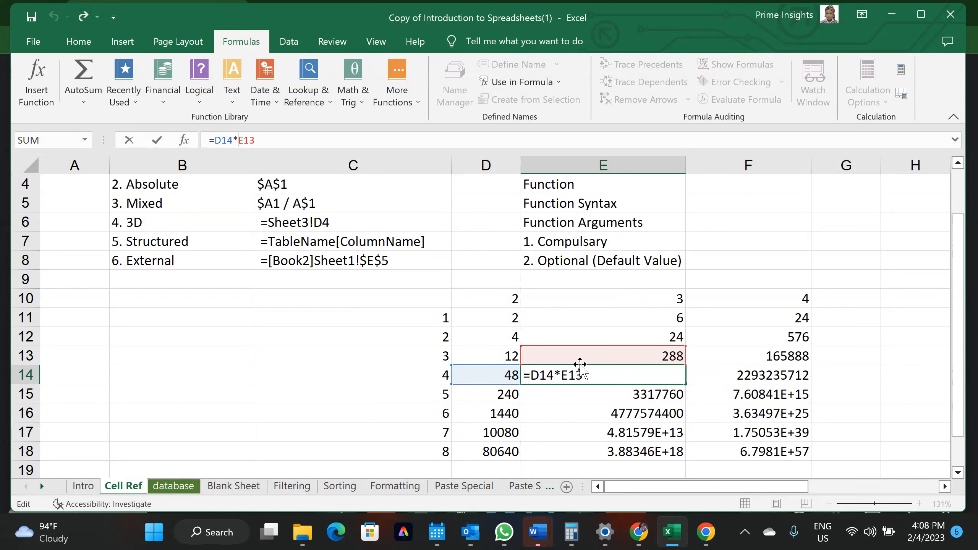
{"action": "key", "text": "Return"}
{"action": "left_click_drag", "start_coordinate": [496, 320], "coordinate": [797, 445]}
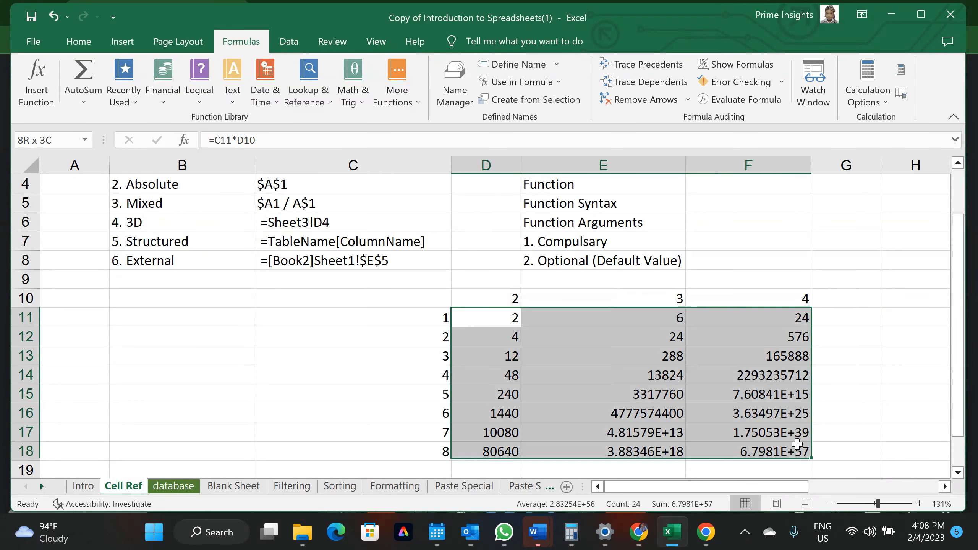
Clear D11:F18 and give C11:C18 a light grey fill
{"action": "key", "text": "Delete"}
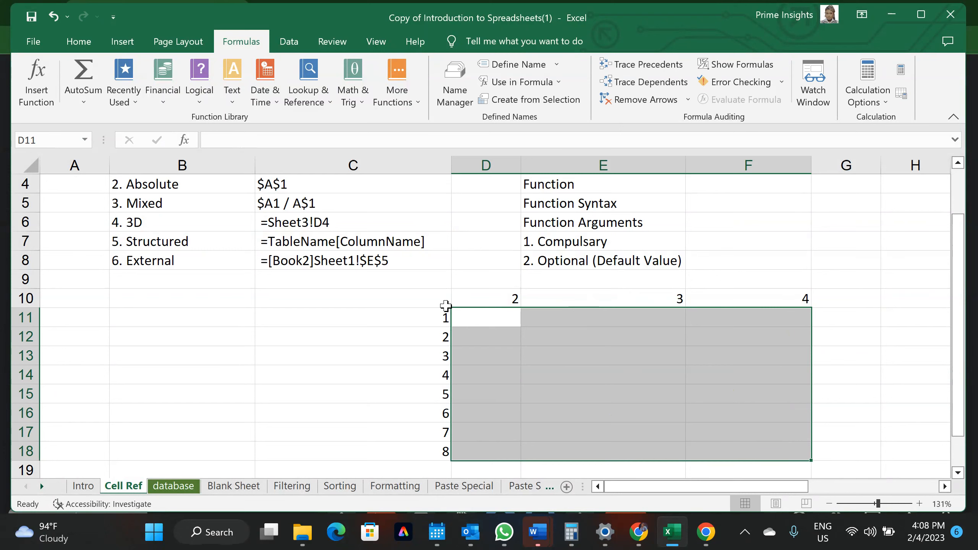
{"action": "left_click_drag", "start_coordinate": [423, 312], "coordinate": [443, 459]}
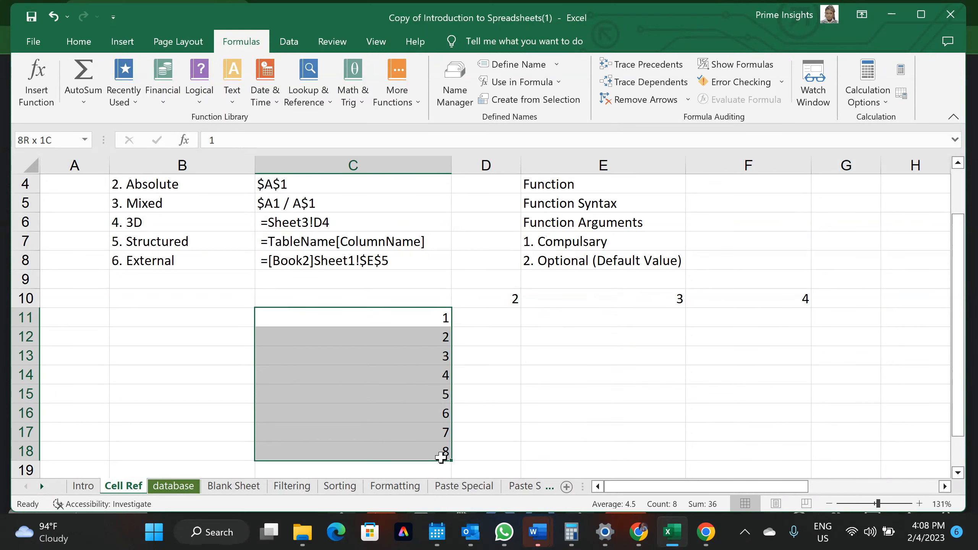
{"action": "left_click", "coordinate": [65, 43]}
{"action": "left_click", "coordinate": [215, 94]}
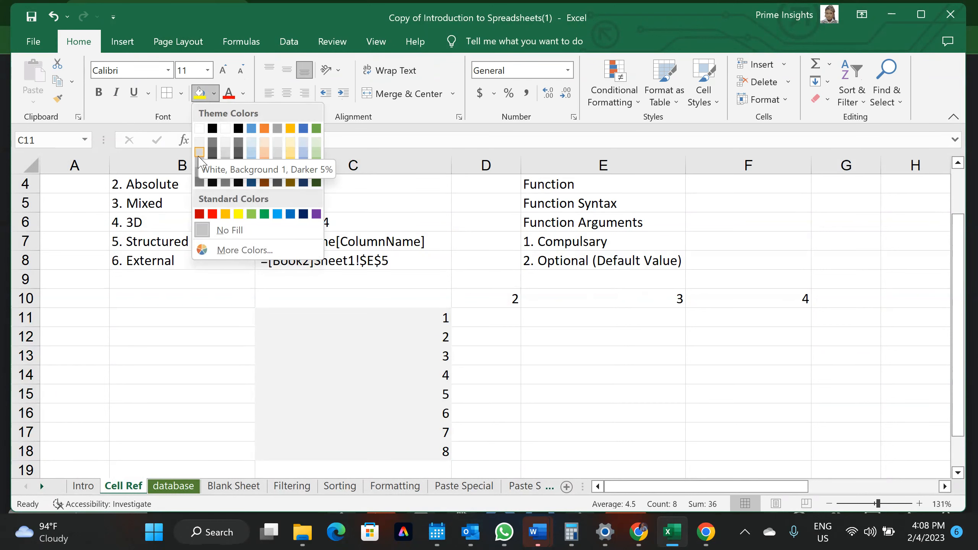
{"action": "left_click", "coordinate": [199, 171]}
Apply the same light grey fill to D10:F10
{"action": "left_click_drag", "start_coordinate": [477, 295], "coordinate": [766, 294]}
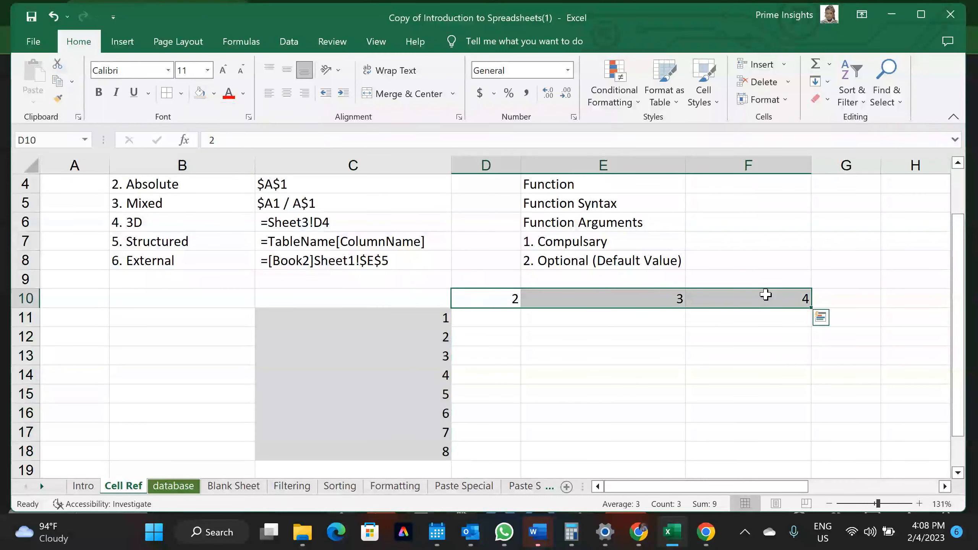
{"action": "left_click", "coordinate": [199, 93]}
{"action": "left_click", "coordinate": [528, 345]}
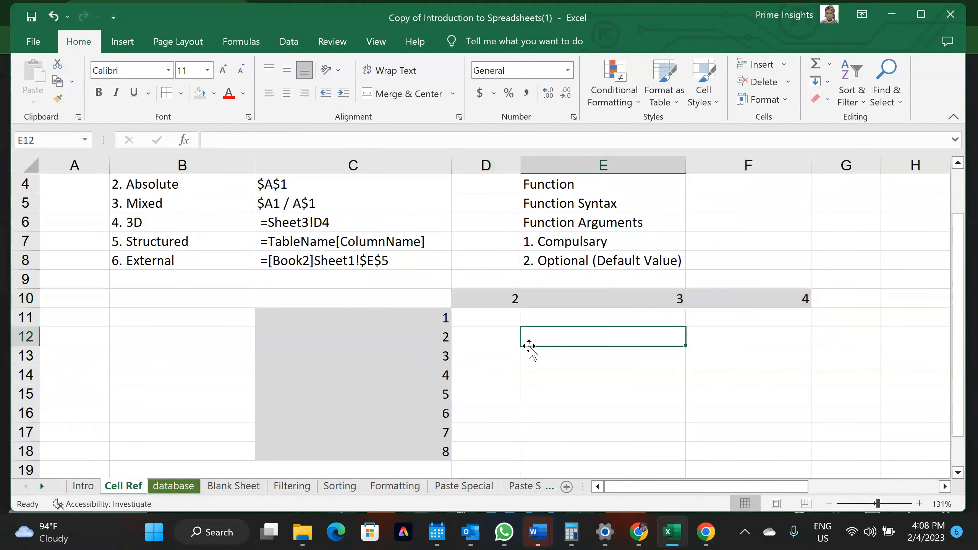
{"action": "left_click", "coordinate": [489, 323]}
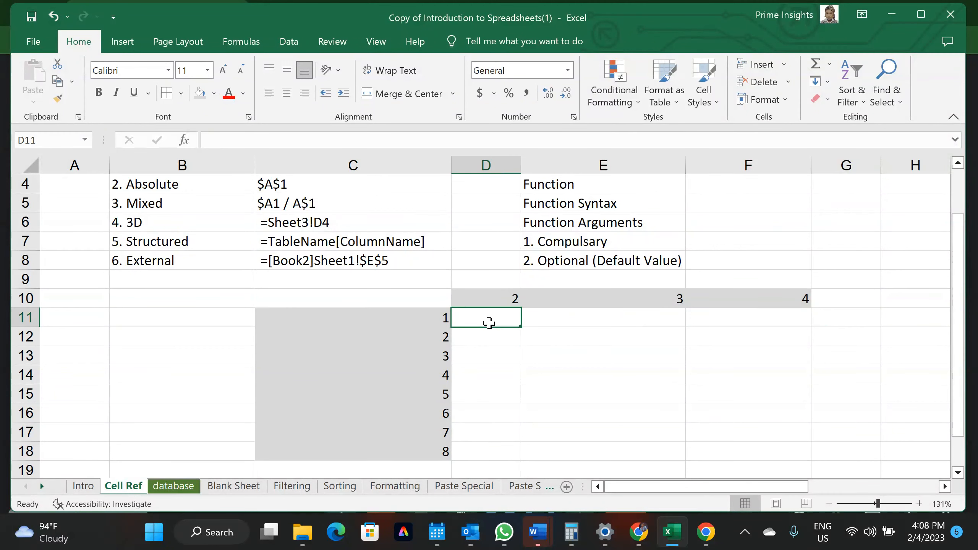
Enter =C11*D10 in D11
{"action": "type", "text": "="}
{"action": "left_click", "coordinate": [420, 318]}
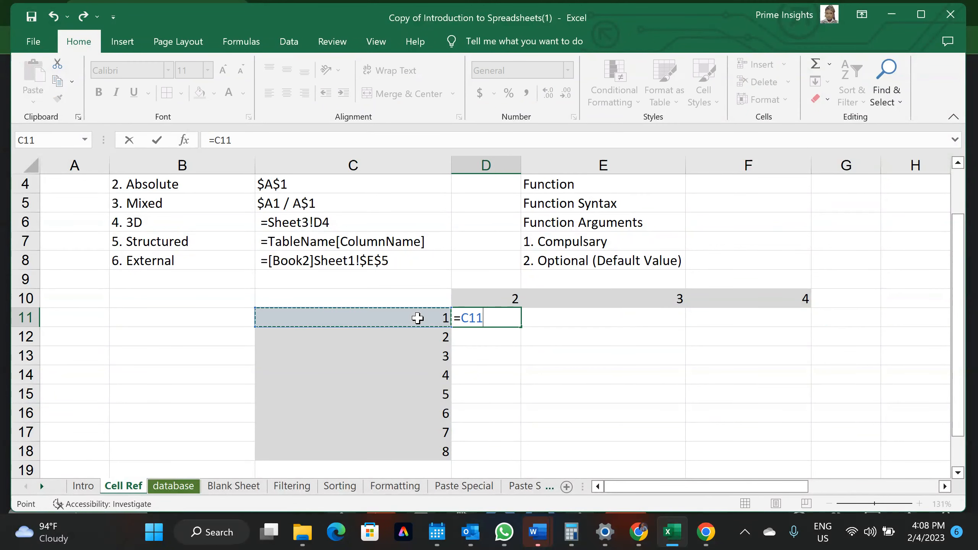
{"action": "type", "text": "*"}
{"action": "left_click", "coordinate": [484, 303]}
{"action": "key", "text": "Return"}
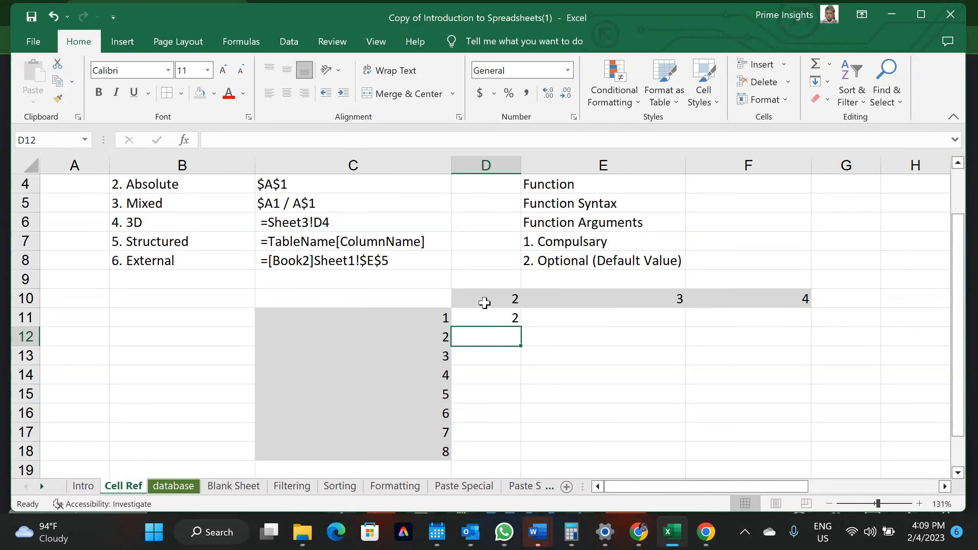
Make D11's D10 reference absolute with F4, giving =C11*$D$10
{"action": "left_click", "coordinate": [497, 319]}
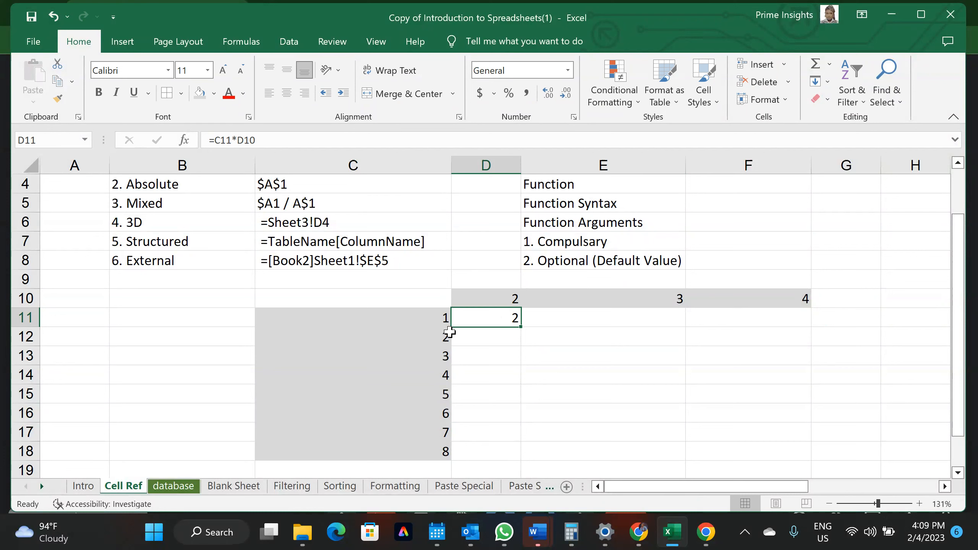
{"action": "left_click_drag", "start_coordinate": [502, 294], "coordinate": [478, 314]}
{"action": "left_click", "coordinate": [479, 314]}
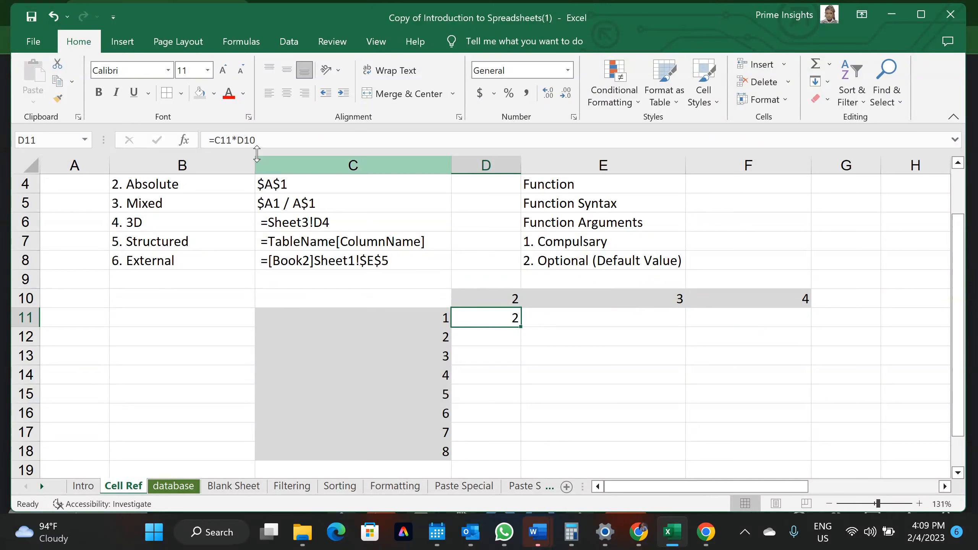
{"action": "left_click", "coordinate": [245, 140]}
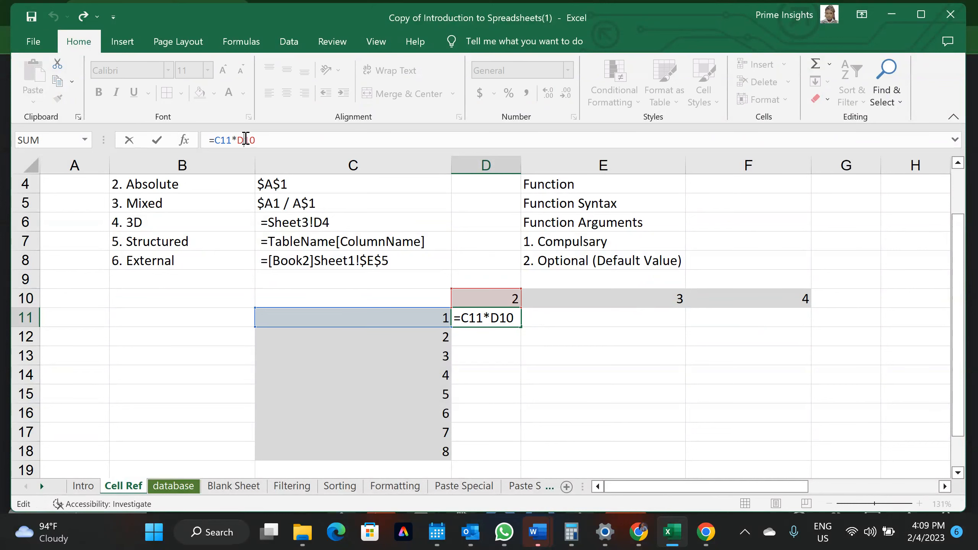
{"action": "key", "text": "F4"}
{"action": "key", "text": "Return"}
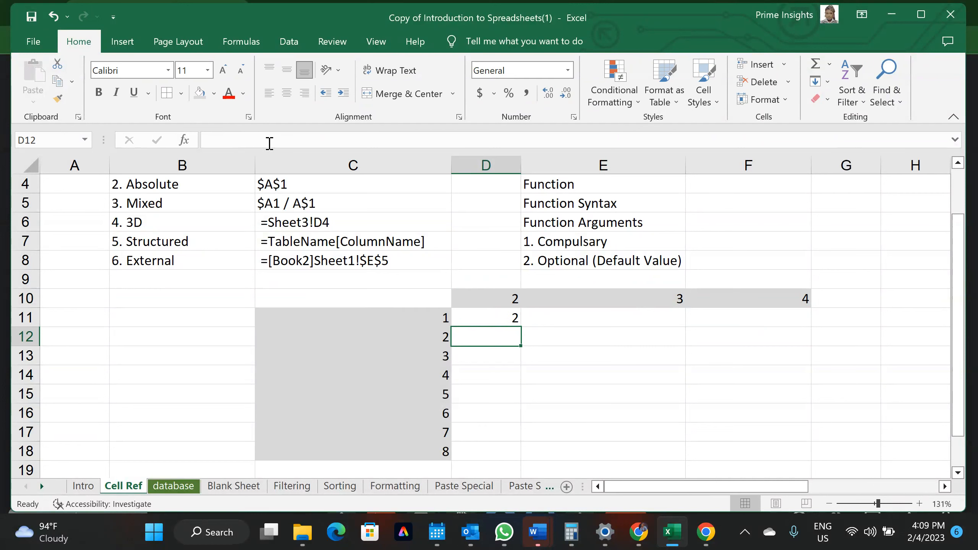
{"action": "left_click", "coordinate": [467, 316]}
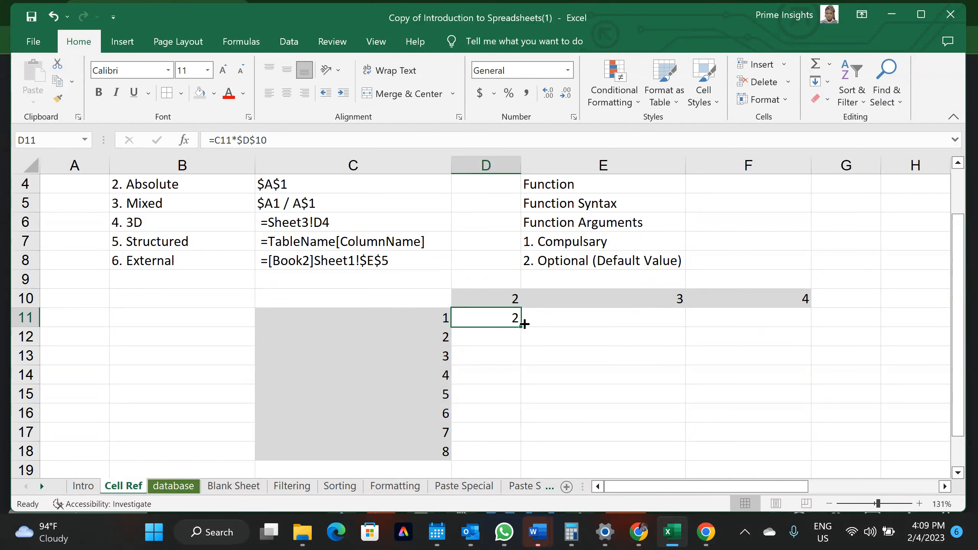
Fill D11's formula down to D18 and check D12's references
{"action": "left_click_drag", "start_coordinate": [520, 326], "coordinate": [509, 459]}
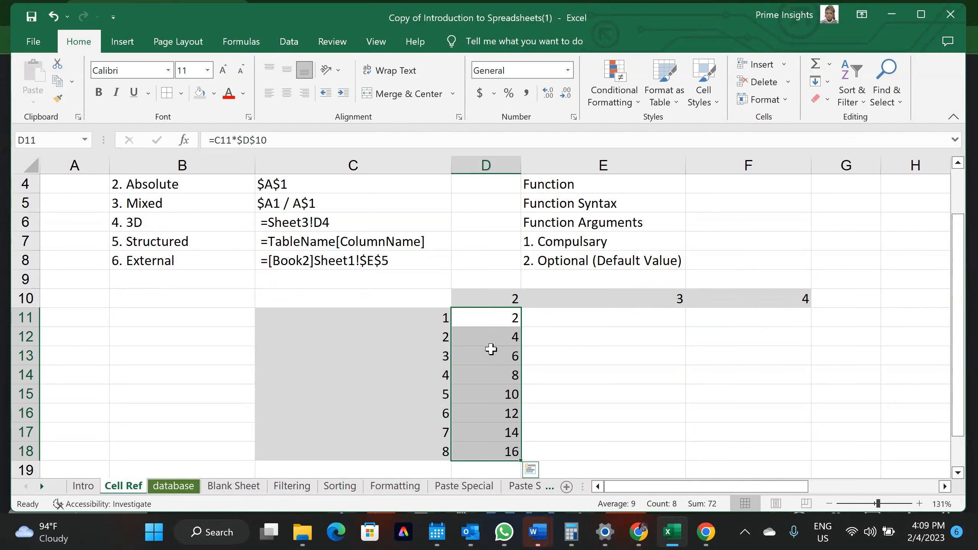
{"action": "left_click", "coordinate": [495, 333]}
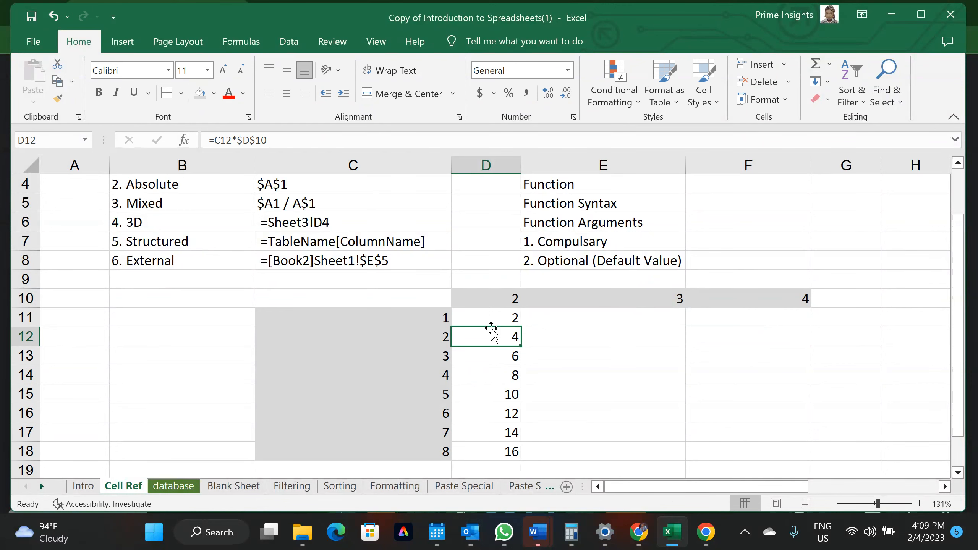
{"action": "left_click", "coordinate": [254, 140]}
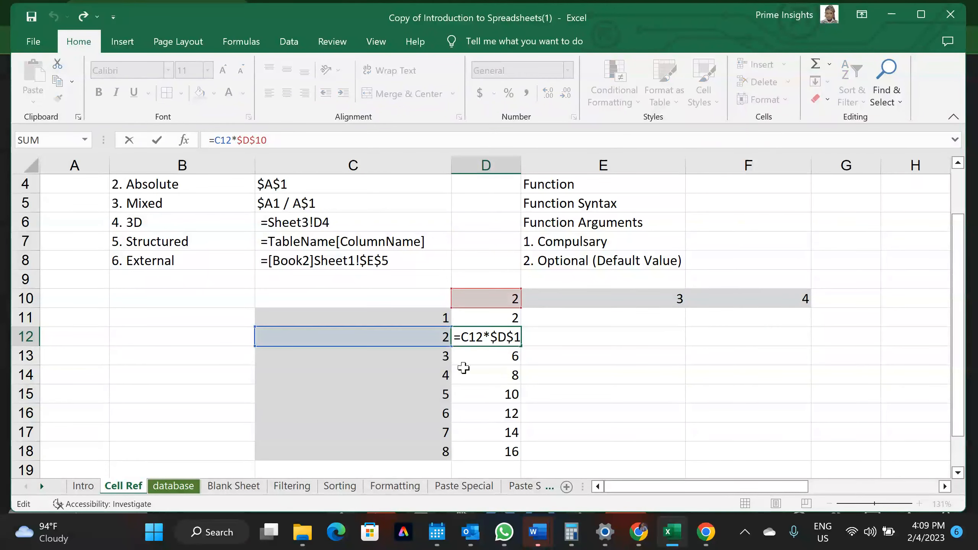
{"action": "key", "text": "Return"}
Copy D11:D18 across into column E and inspect the E11 and E12 formulas
{"action": "left_click_drag", "start_coordinate": [511, 317], "coordinate": [516, 373]}
{"action": "left_click_drag", "start_coordinate": [520, 460], "coordinate": [632, 462]}
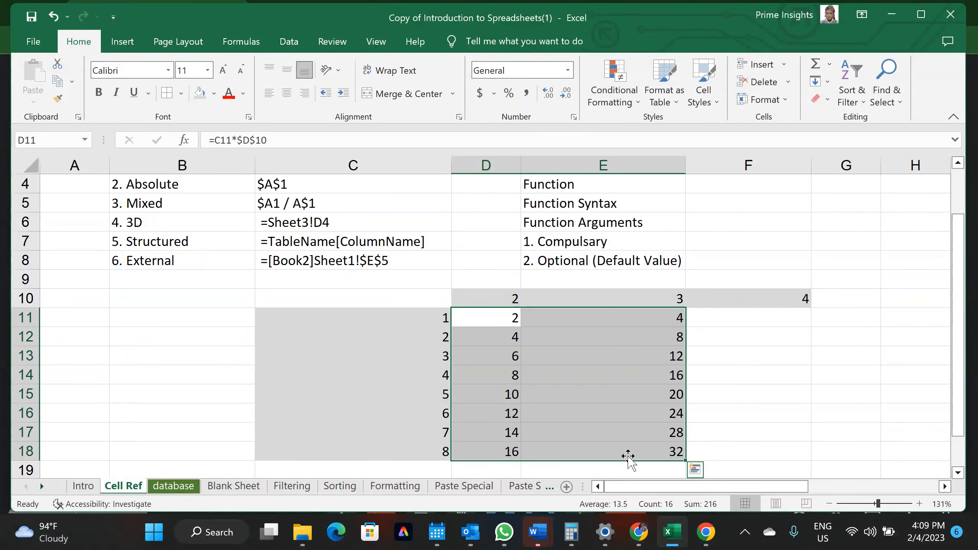
{"action": "left_click", "coordinate": [614, 319]}
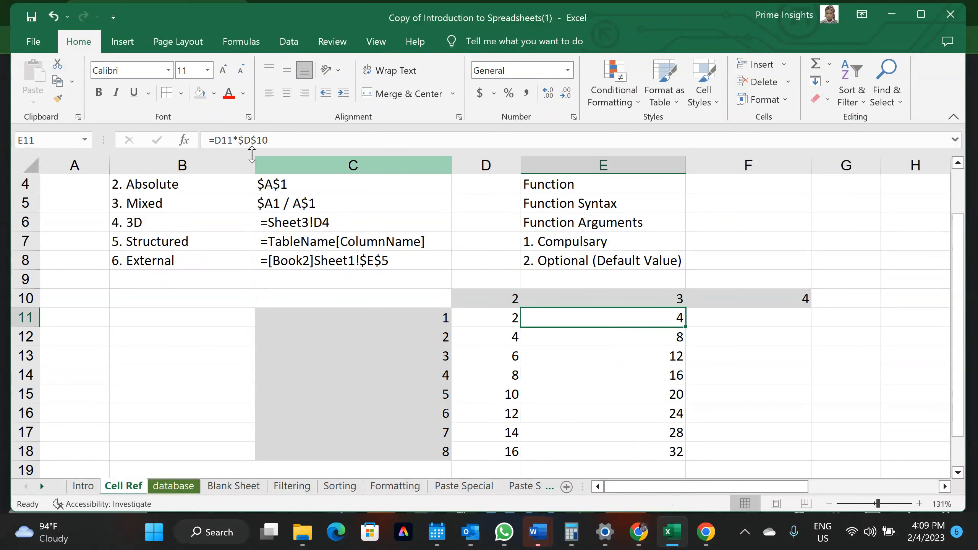
{"action": "left_click", "coordinate": [257, 138]}
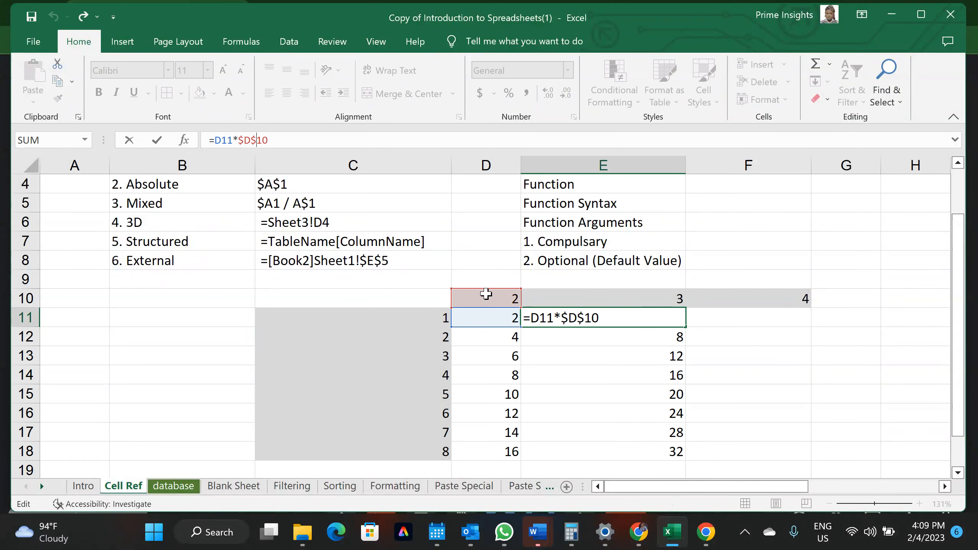
{"action": "left_click", "coordinate": [606, 335]}
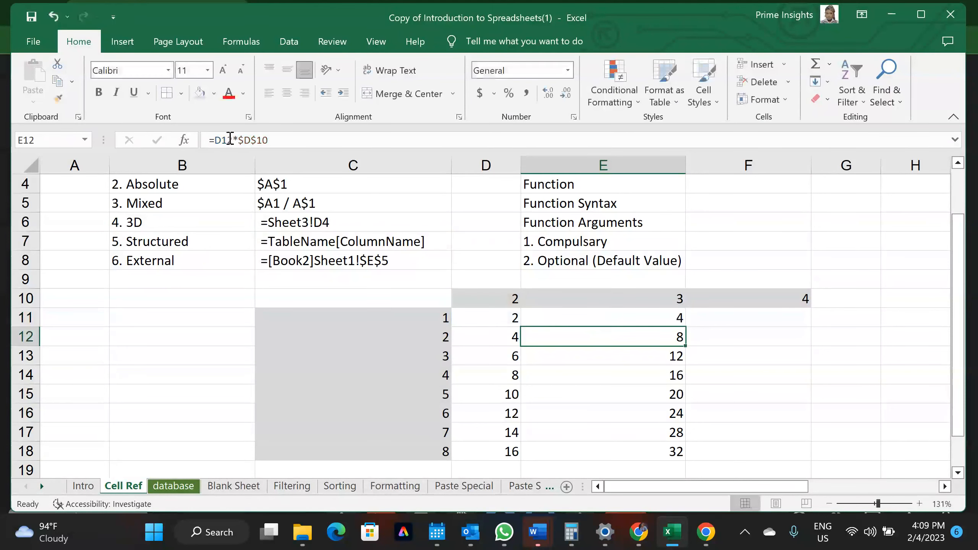
{"action": "left_click", "coordinate": [256, 140]}
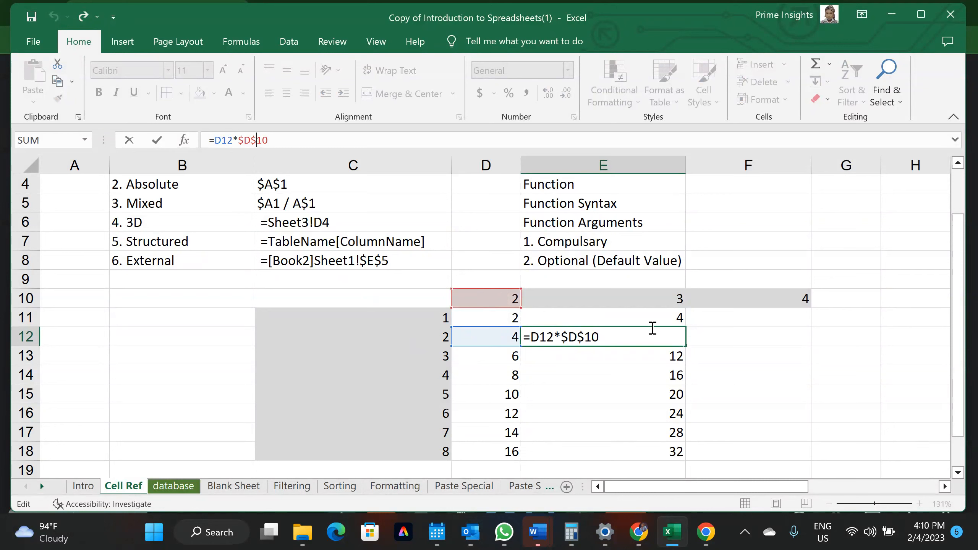
{"action": "key", "text": "Return"}
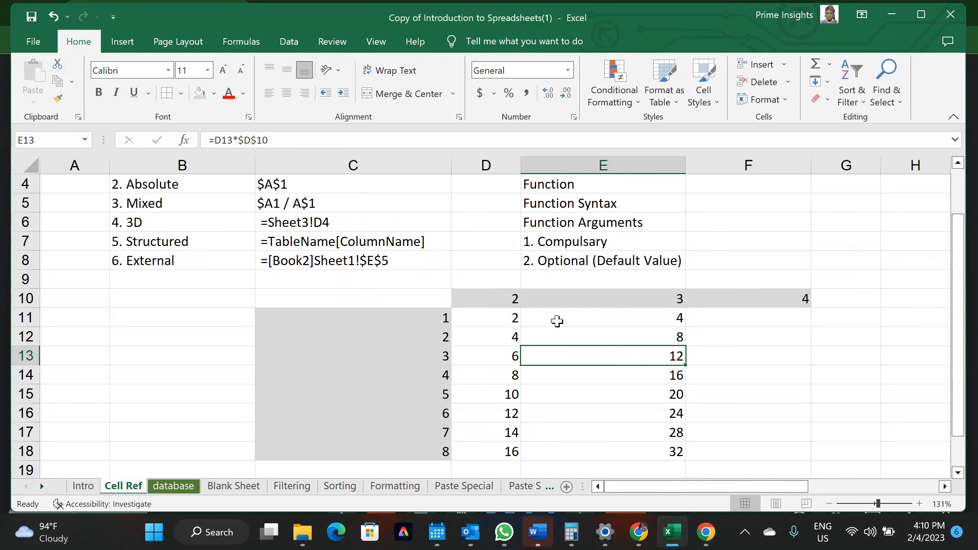
{"action": "left_click_drag", "start_coordinate": [505, 318], "coordinate": [653, 446]}
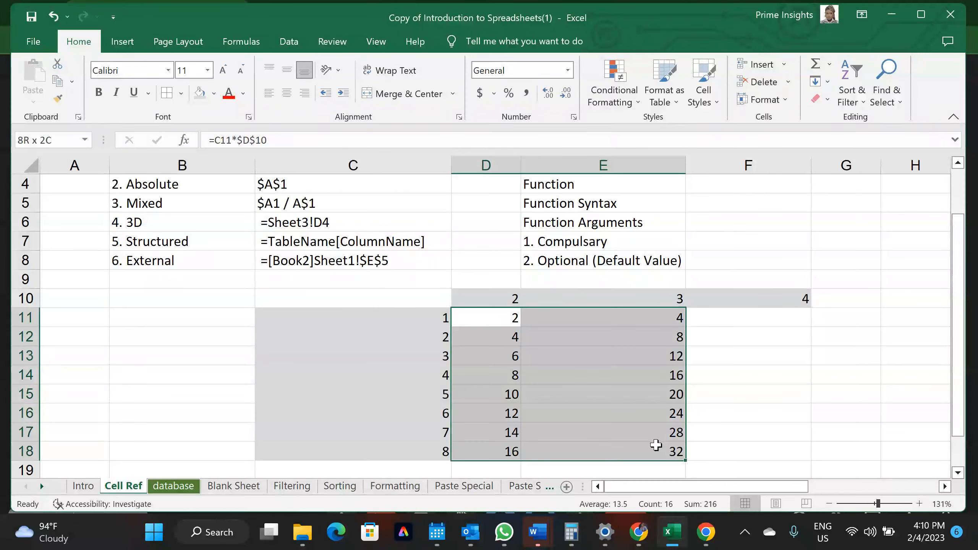
Clear D11:E18 and re-enter =C11*D10 in D11, which shows 2
{"action": "key", "text": "Delete"}
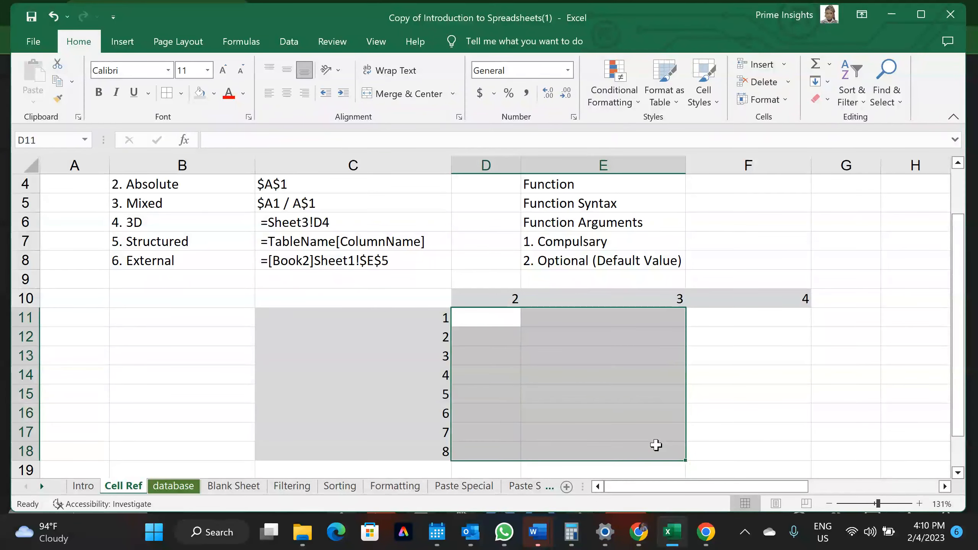
{"action": "left_click", "coordinate": [486, 320]}
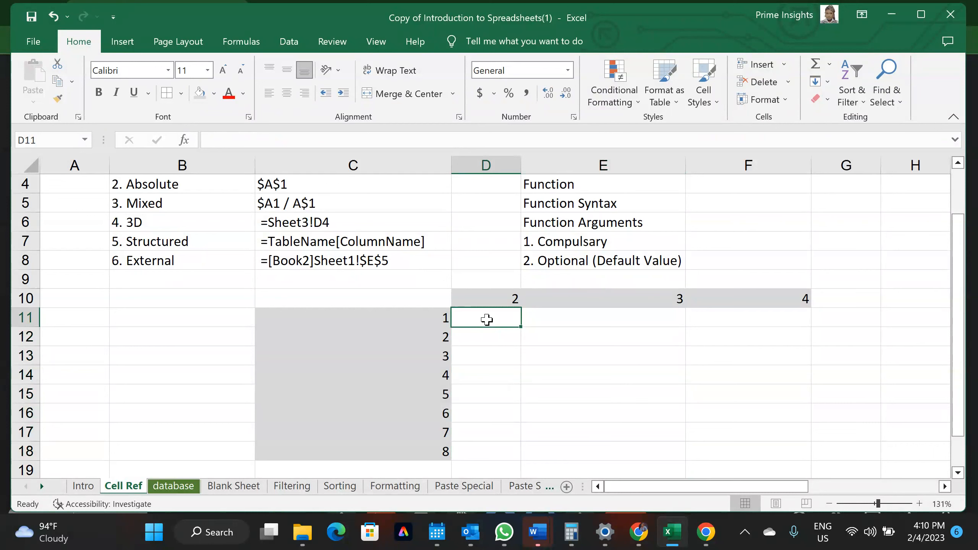
{"action": "type", "text": "="}
{"action": "left_click", "coordinate": [427, 320]}
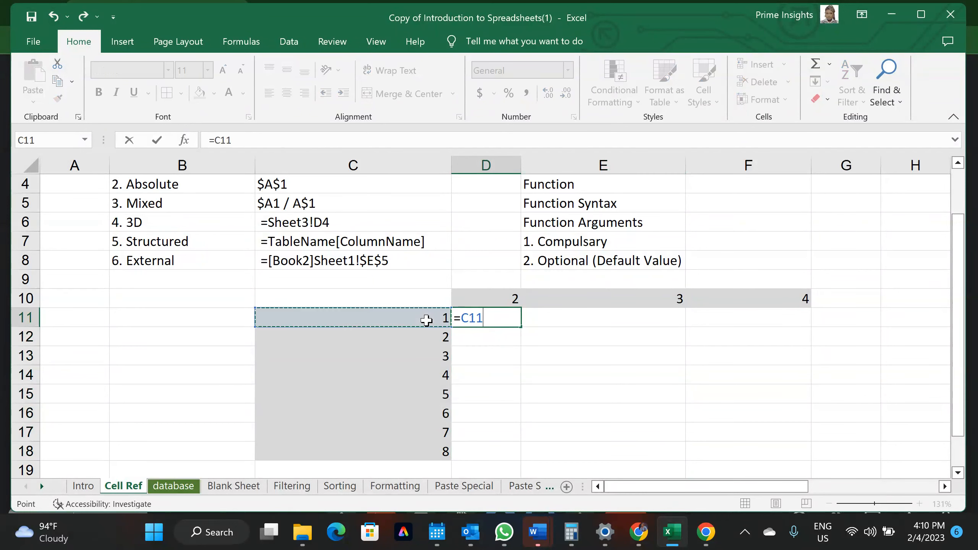
{"action": "type", "text": "*"}
{"action": "left_click", "coordinate": [481, 292]}
{"action": "key", "text": "Return"}
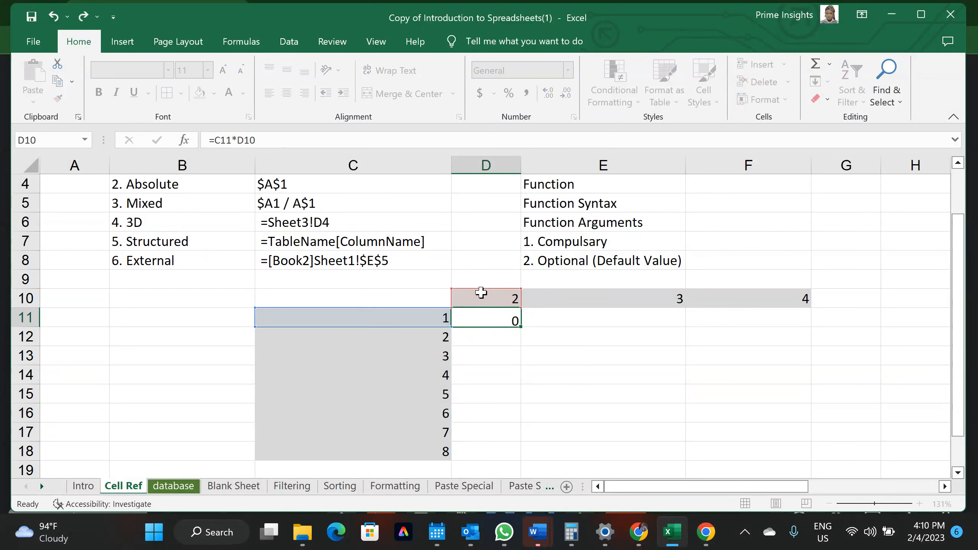
{"action": "left_click", "coordinate": [484, 317]}
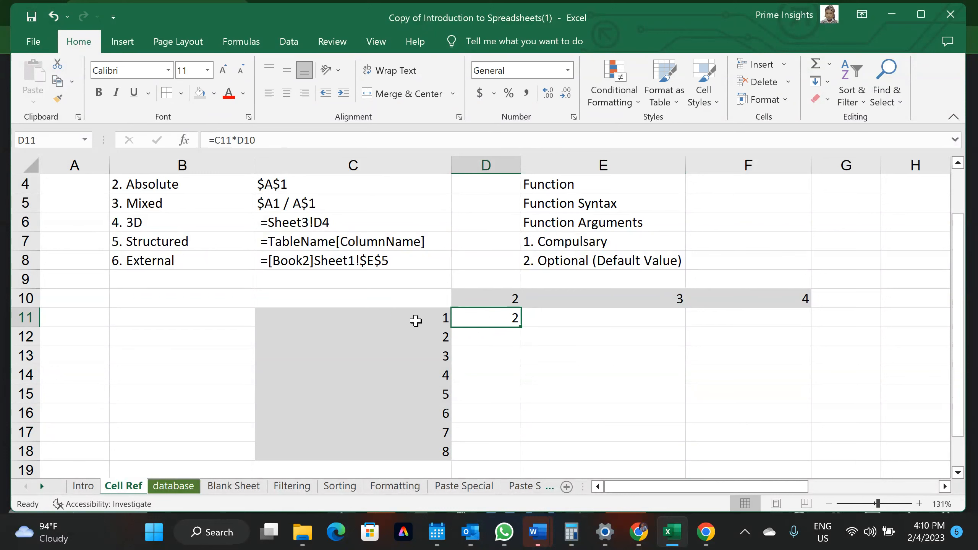
{"action": "left_click", "coordinate": [381, 160]}
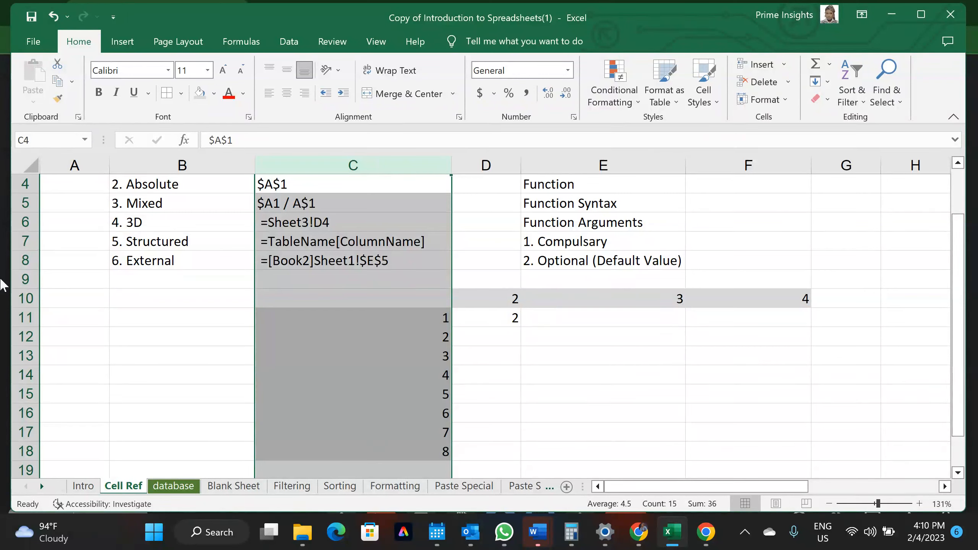
{"action": "left_click", "coordinate": [8, 294]}
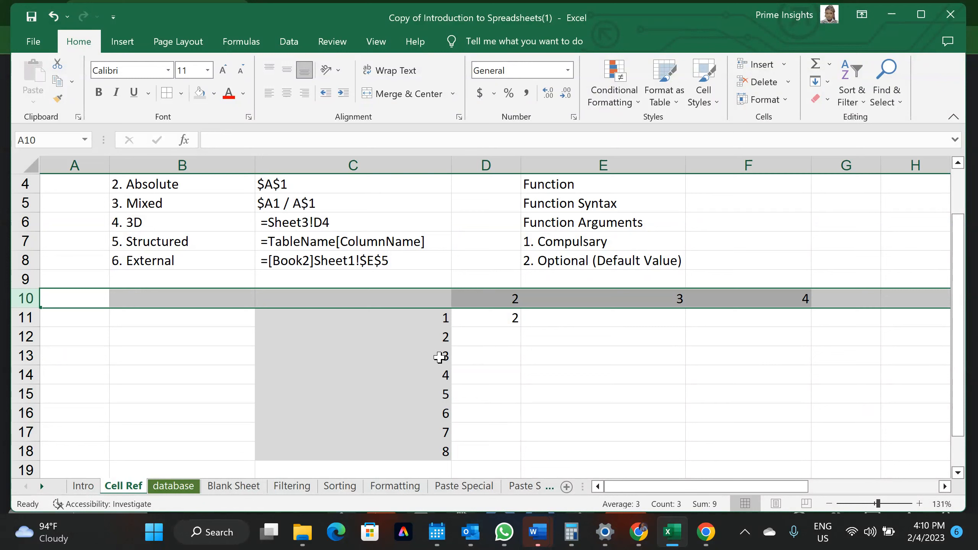
{"action": "left_click", "coordinate": [369, 162]}
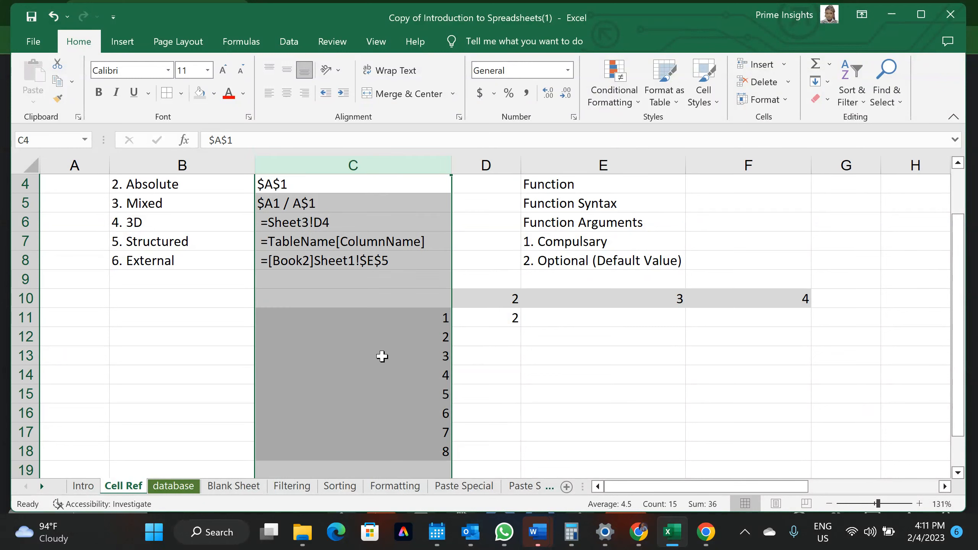
{"action": "left_click", "coordinate": [18, 298]}
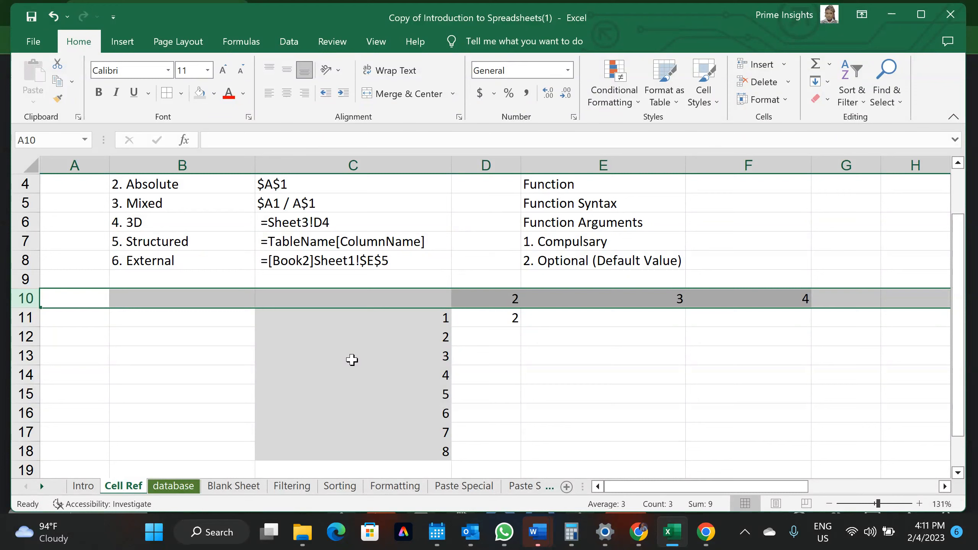
{"action": "left_click", "coordinate": [332, 166]}
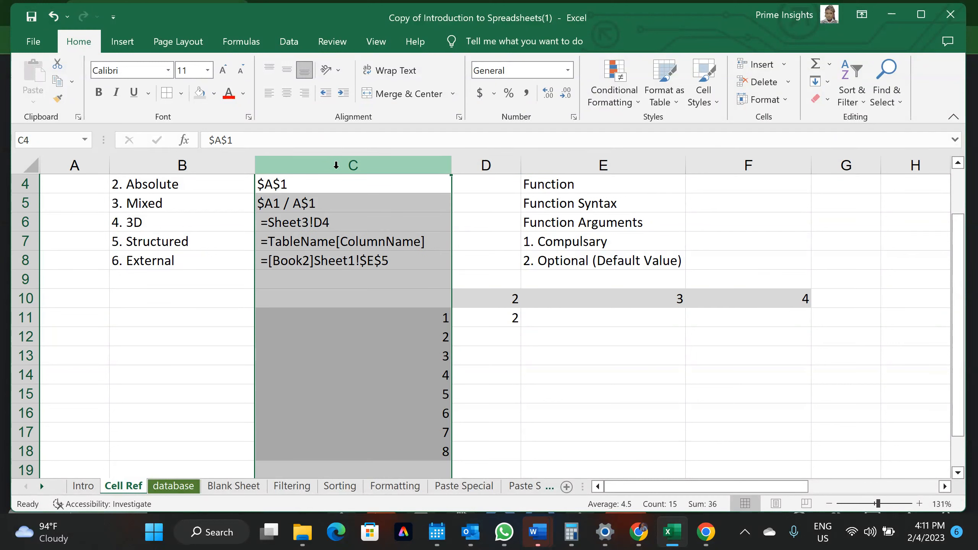
{"action": "left_click", "coordinate": [348, 316]}
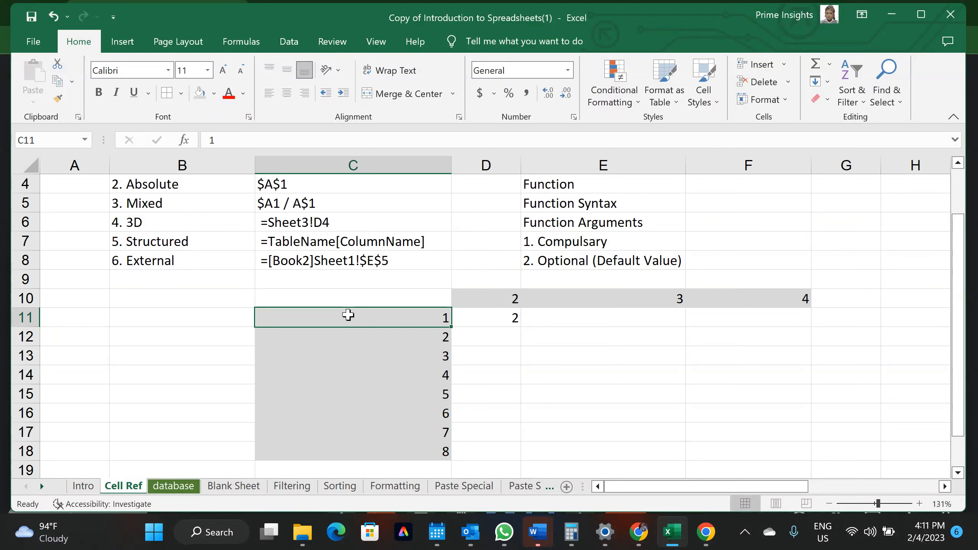
{"action": "left_click", "coordinate": [363, 162]}
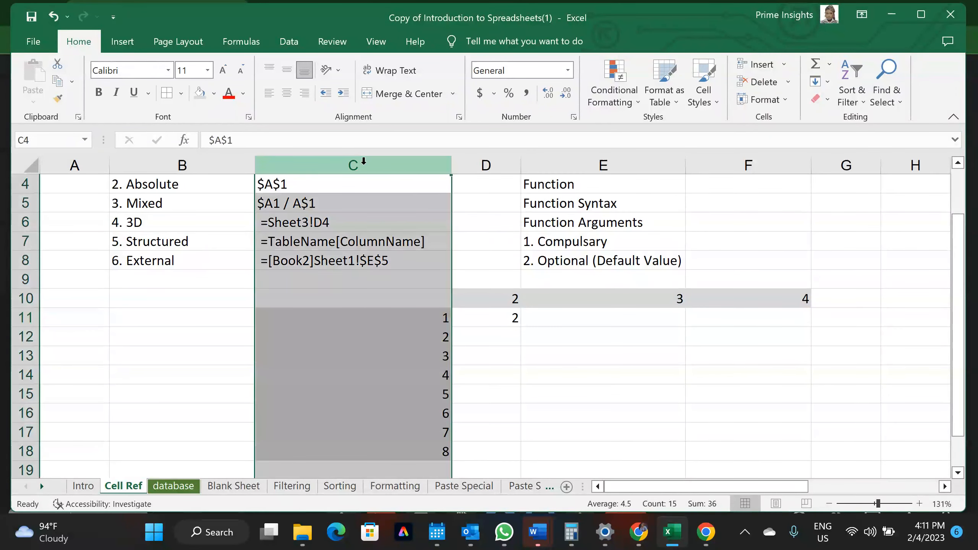
{"action": "left_click_drag", "start_coordinate": [358, 319], "coordinate": [371, 225]}
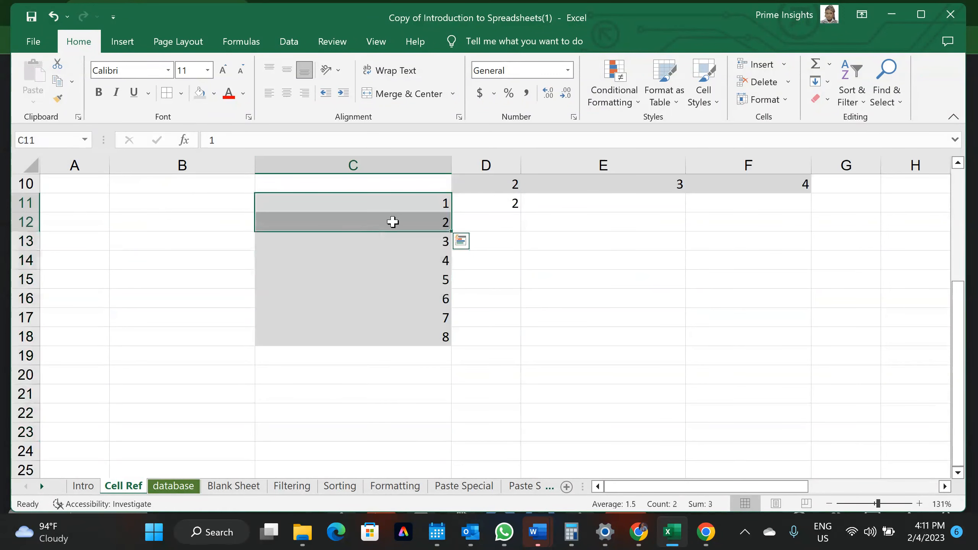
{"action": "left_click", "coordinate": [473, 226]}
{"action": "left_click", "coordinate": [222, 254]}
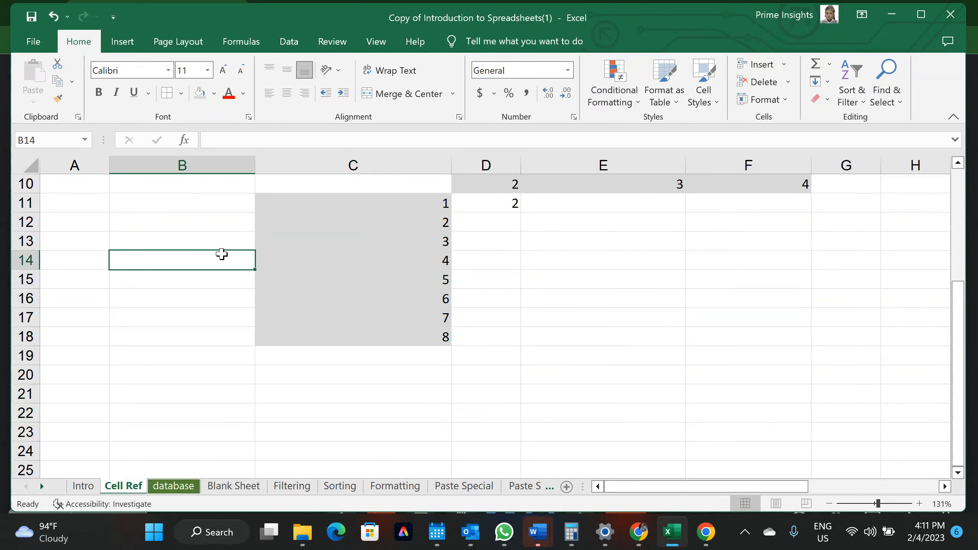
{"action": "scroll", "coordinate": [311, 273], "scroll_direction": "up", "scroll_amount": 3}
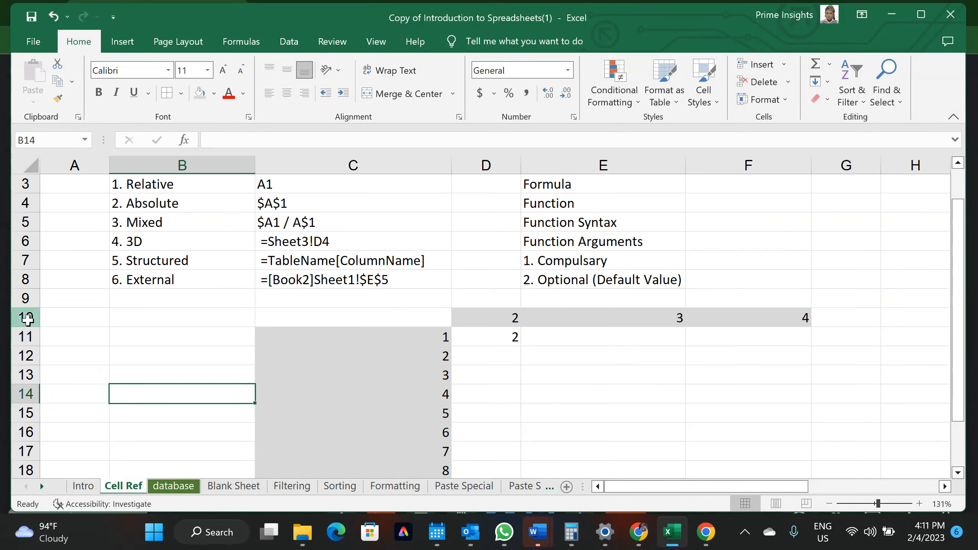
{"action": "left_click", "coordinate": [27, 319]}
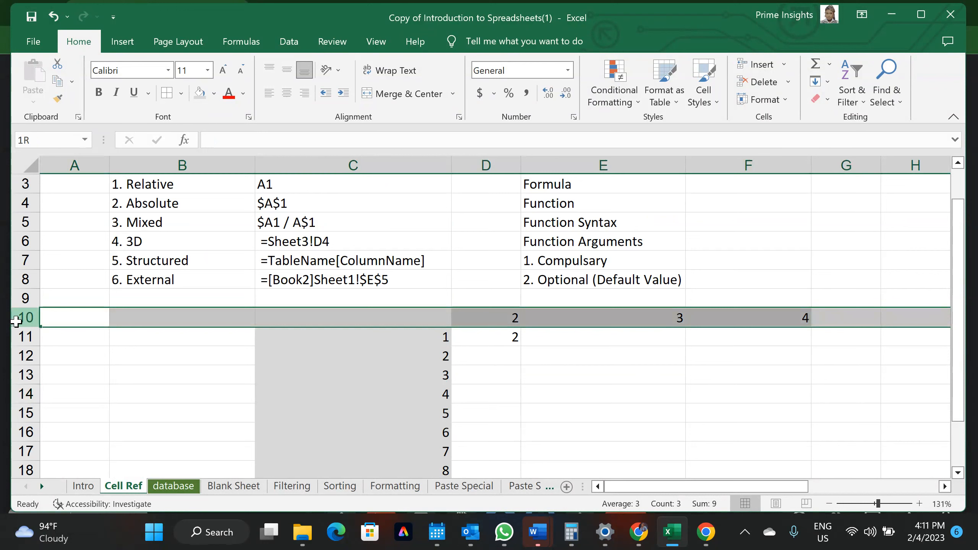
{"action": "left_click_drag", "start_coordinate": [499, 318], "coordinate": [701, 319]}
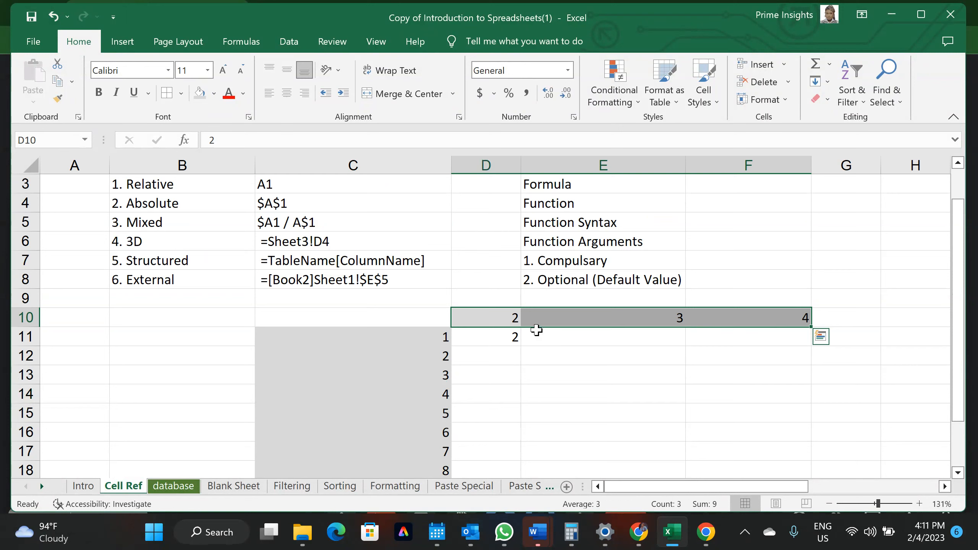
{"action": "left_click", "coordinate": [525, 336]}
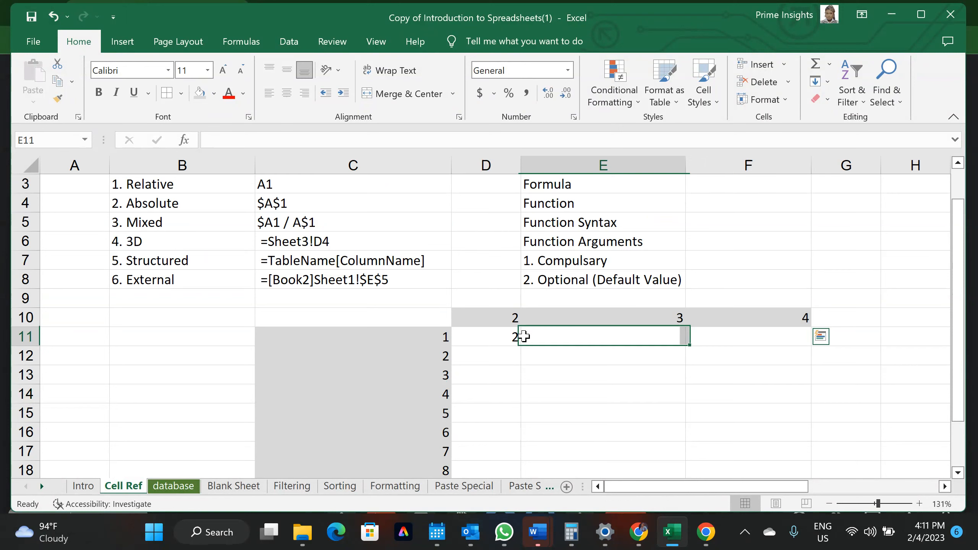
{"action": "left_click", "coordinate": [506, 292]}
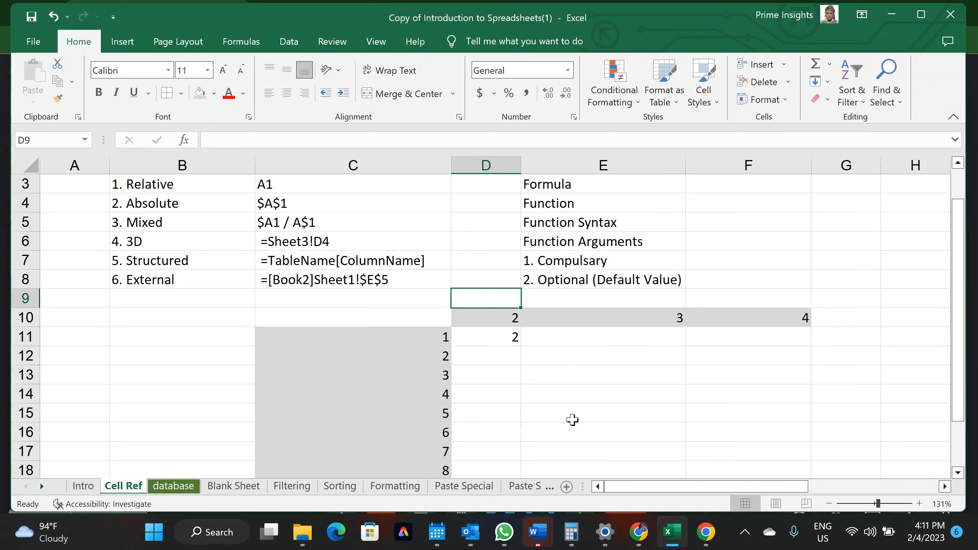
{"action": "left_click", "coordinate": [494, 340]}
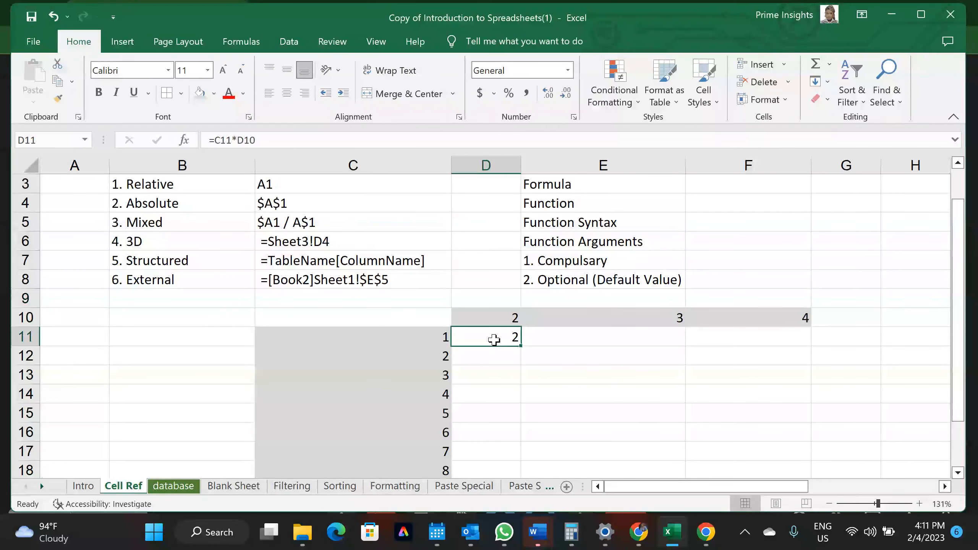
Rewrite D11's formula as =$C11*D$10, locking column C and row 10
{"action": "left_click", "coordinate": [218, 141]}
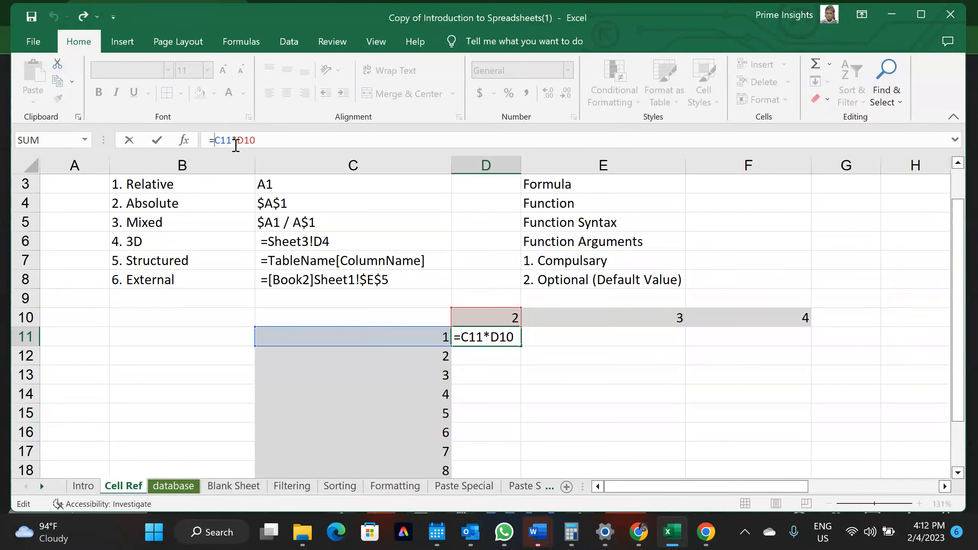
{"action": "key", "text": "F4"}
{"action": "key", "text": "F4"}
{"action": "key", "text": "F4"}
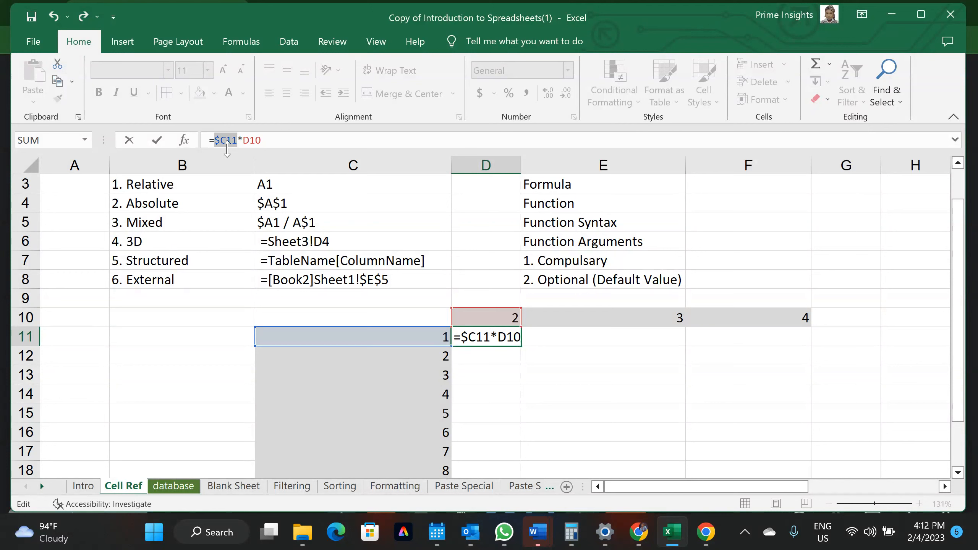
{"action": "left_click", "coordinate": [220, 141]}
{"action": "key", "text": "BackSpace"}
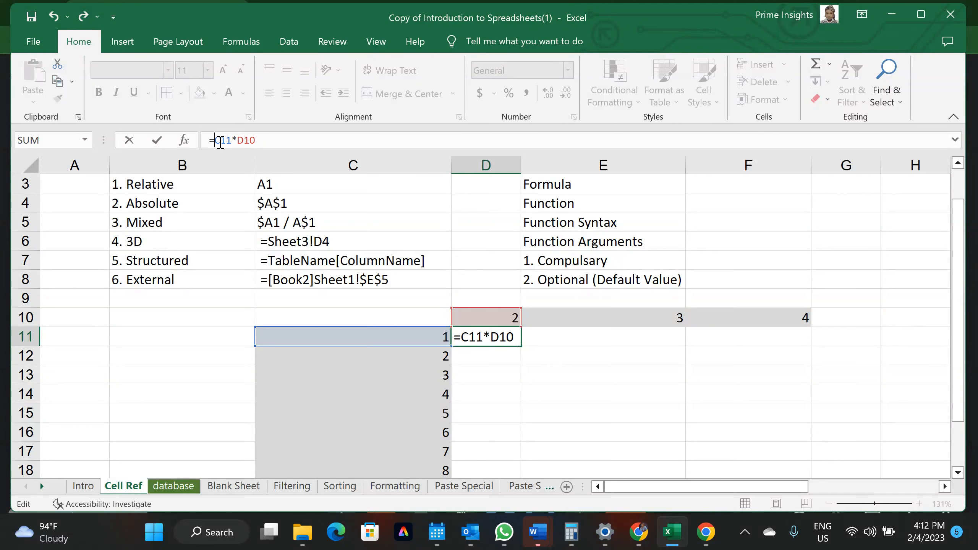
{"action": "type", "text": "$"}
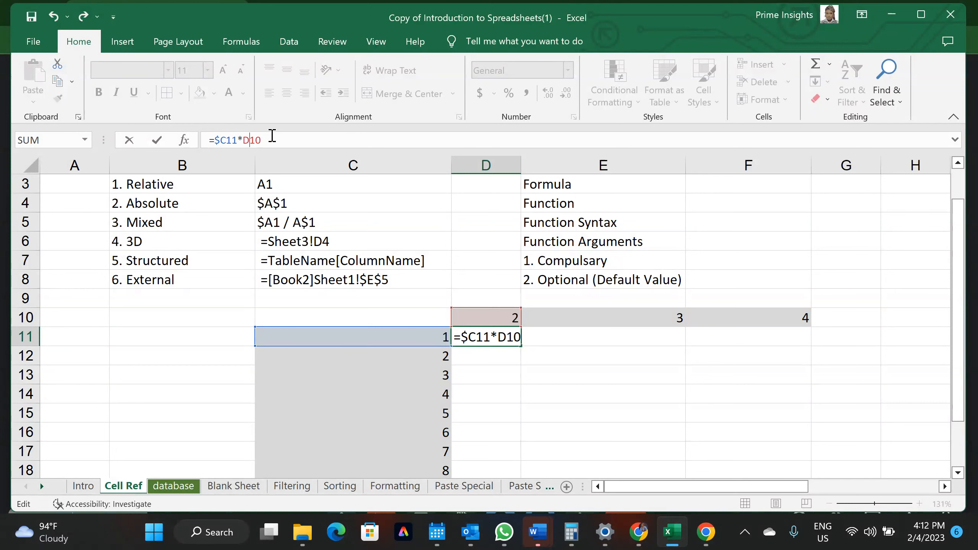
{"action": "type", "text": "$"}
{"action": "key", "text": "Return"}
{"action": "left_click", "coordinate": [505, 334]}
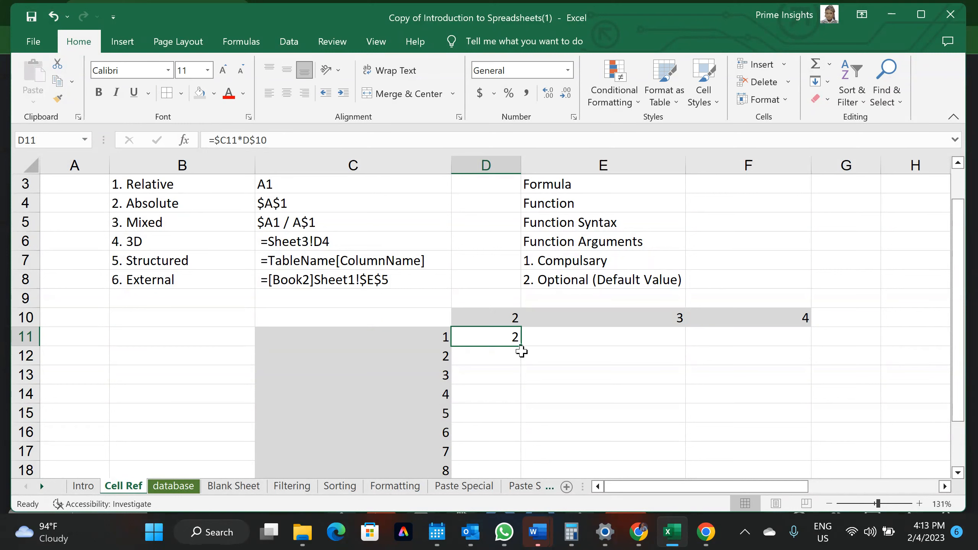
Fill D11's formula down to D18 and inspect D12's copied formula
{"action": "left_click_drag", "start_coordinate": [521, 352], "coordinate": [512, 436]}
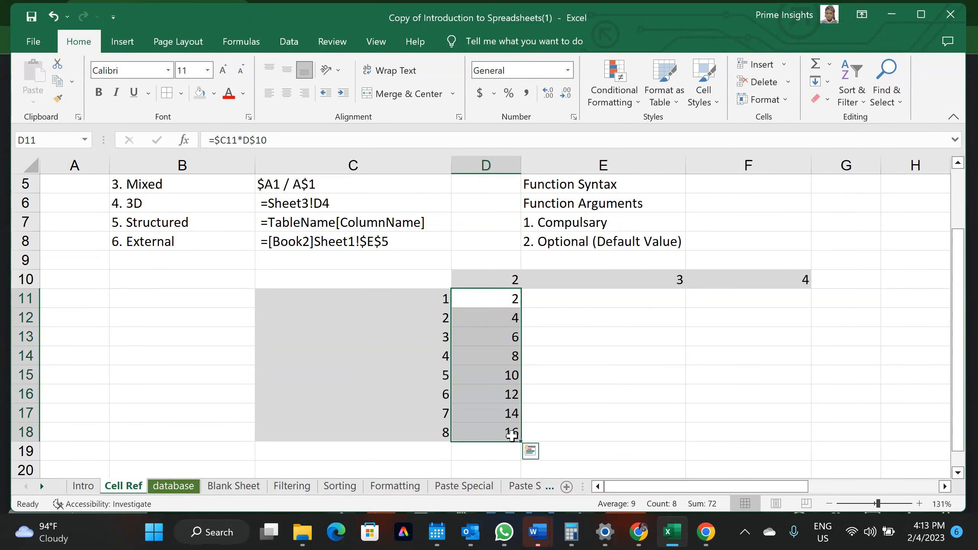
{"action": "left_click", "coordinate": [485, 317]}
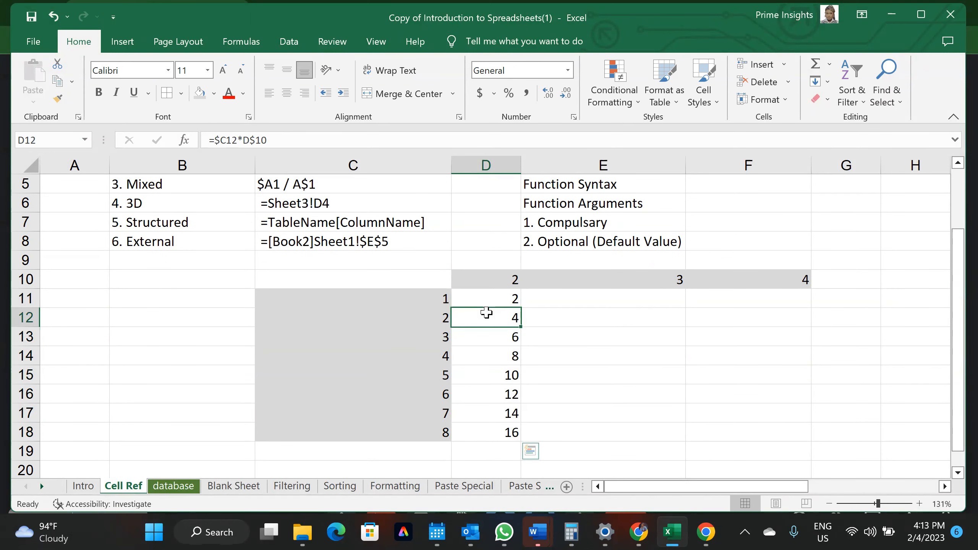
{"action": "left_click", "coordinate": [250, 141]}
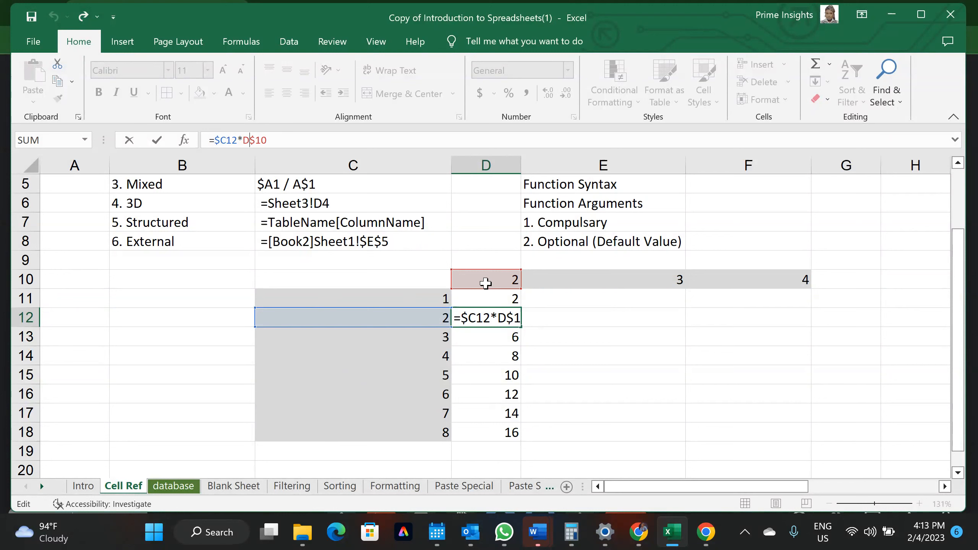
Check that D14's formula reads =$C14*D$10
{"action": "left_click", "coordinate": [488, 351]}
{"action": "left_click", "coordinate": [265, 140]}
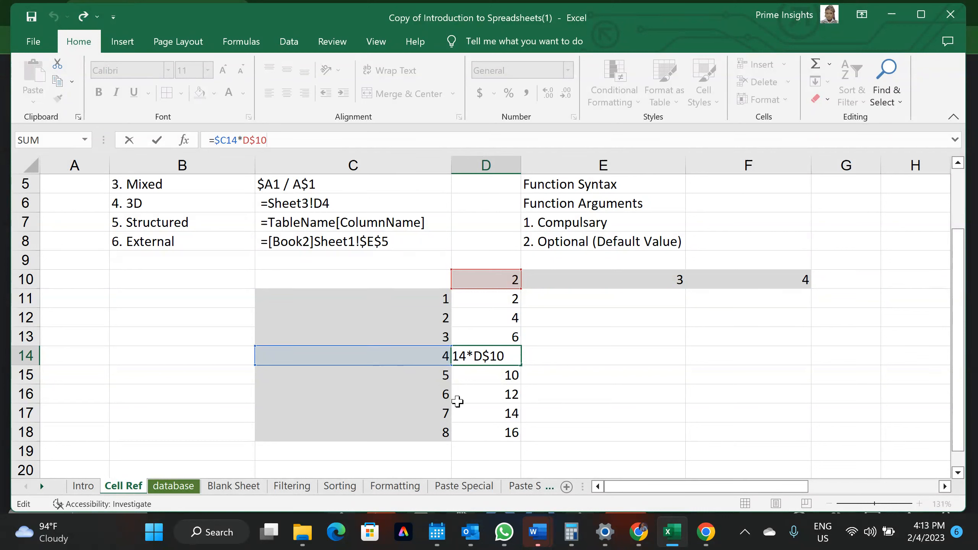
{"action": "key", "text": "Return"}
Fill the D11:D18 formulas right through column F and inspect E11's formula
{"action": "left_click_drag", "start_coordinate": [502, 304], "coordinate": [769, 435]}
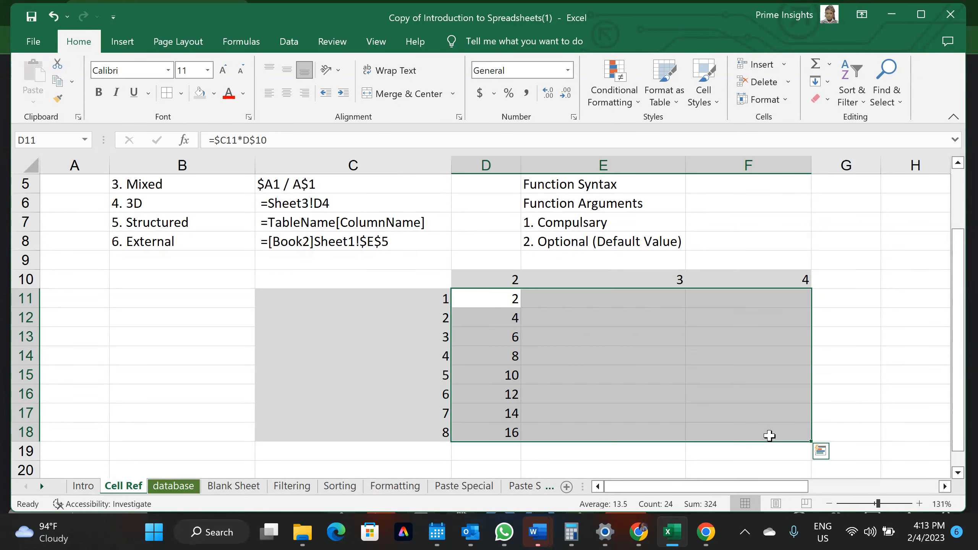
{"action": "left_click", "coordinate": [611, 309]}
{"action": "left_click", "coordinate": [553, 299]}
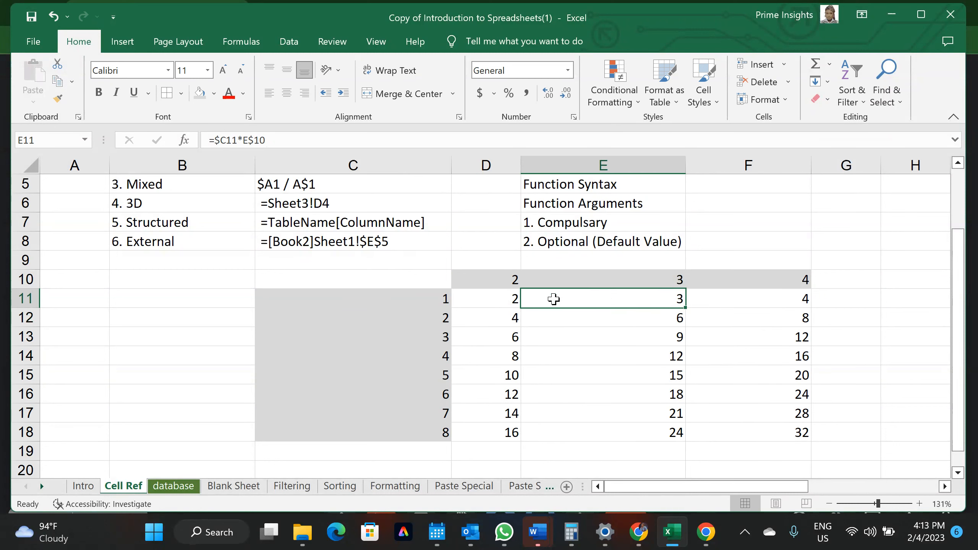
{"action": "left_click", "coordinate": [230, 139]}
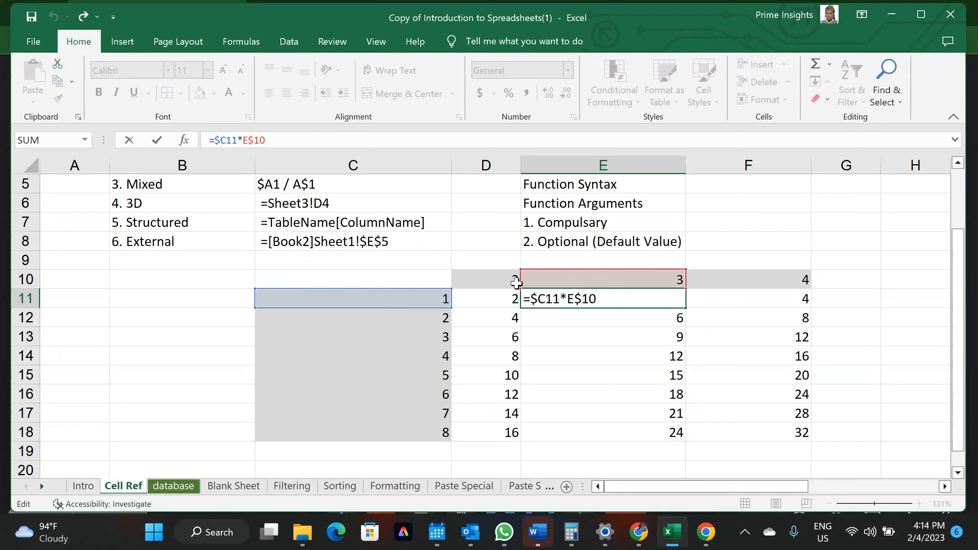
{"action": "key", "text": "Return"}
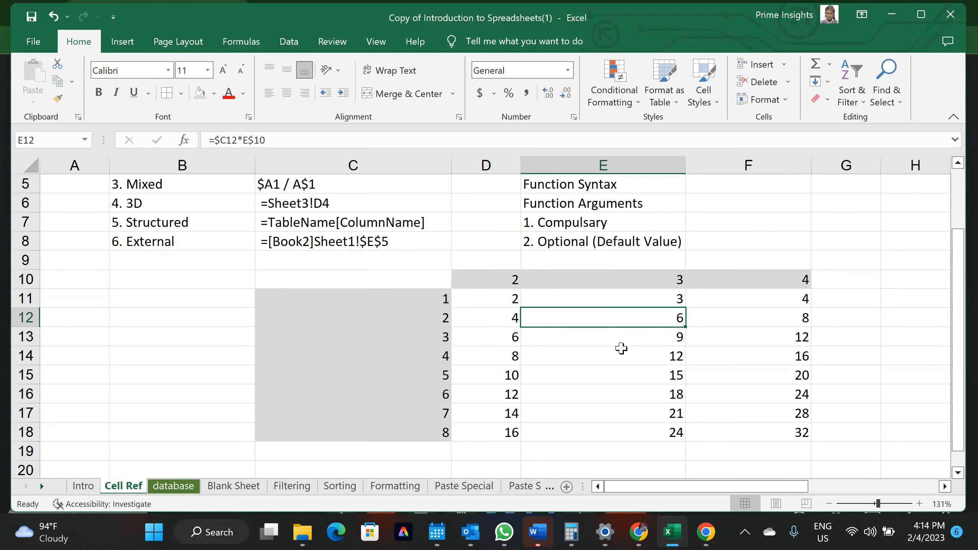
Inspect F15's formula to confirm the anchored references carried across
{"action": "left_click", "coordinate": [770, 371]}
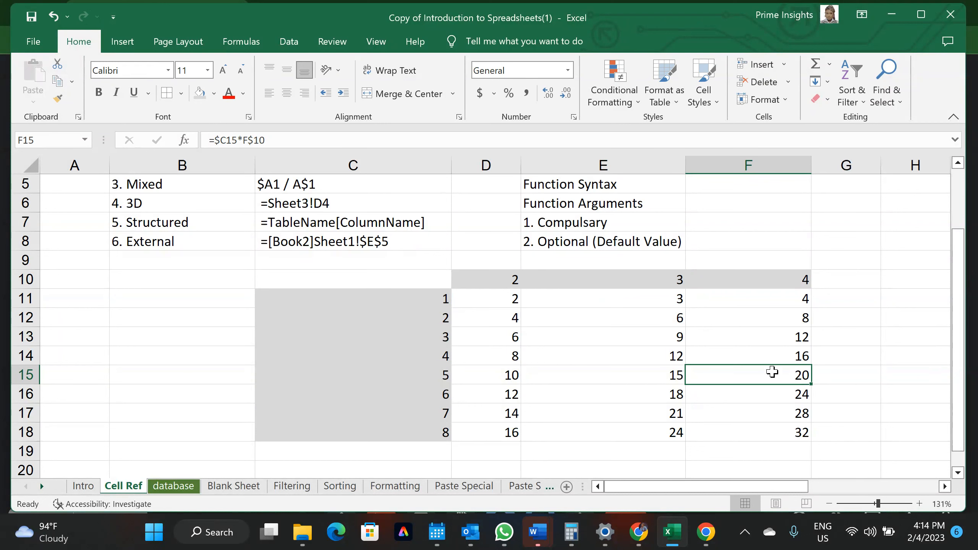
{"action": "left_click", "coordinate": [254, 134]}
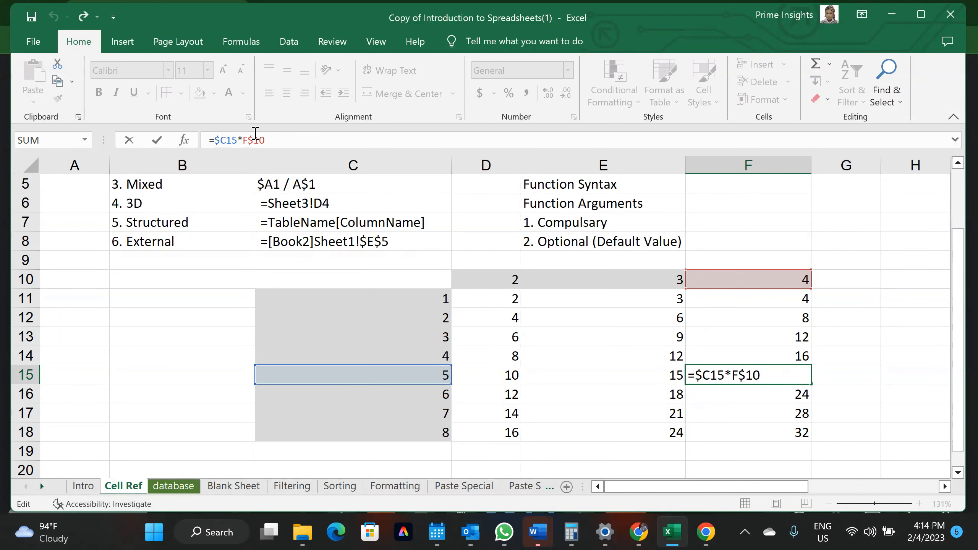
{"action": "key", "text": "Return"}
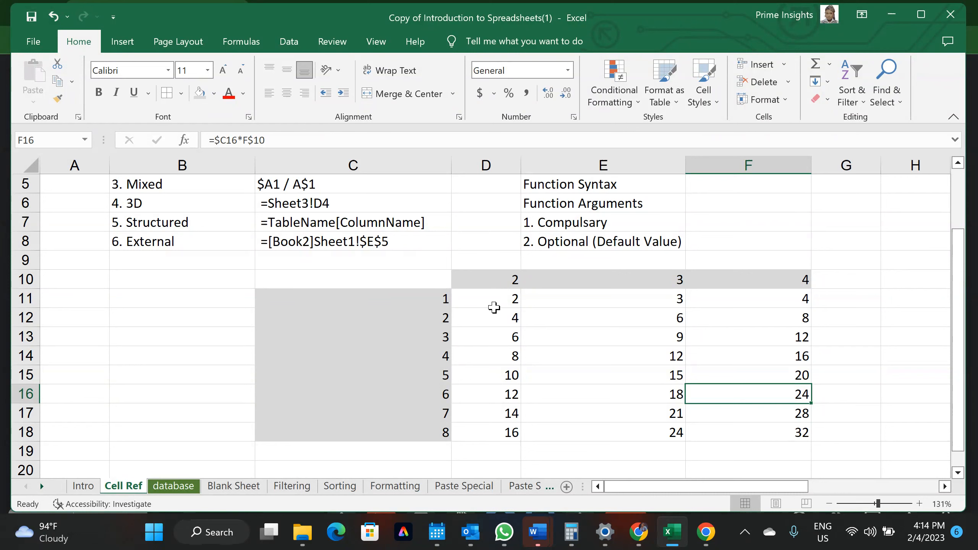
Review the reference examples in C6:C8 and glance at the database and Blank sheets
{"action": "left_click", "coordinate": [372, 304]}
{"action": "scroll", "coordinate": [371, 305], "scroll_direction": "up", "scroll_amount": 2}
{"action": "scroll", "coordinate": [371, 305], "scroll_direction": "down", "scroll_amount": 1}
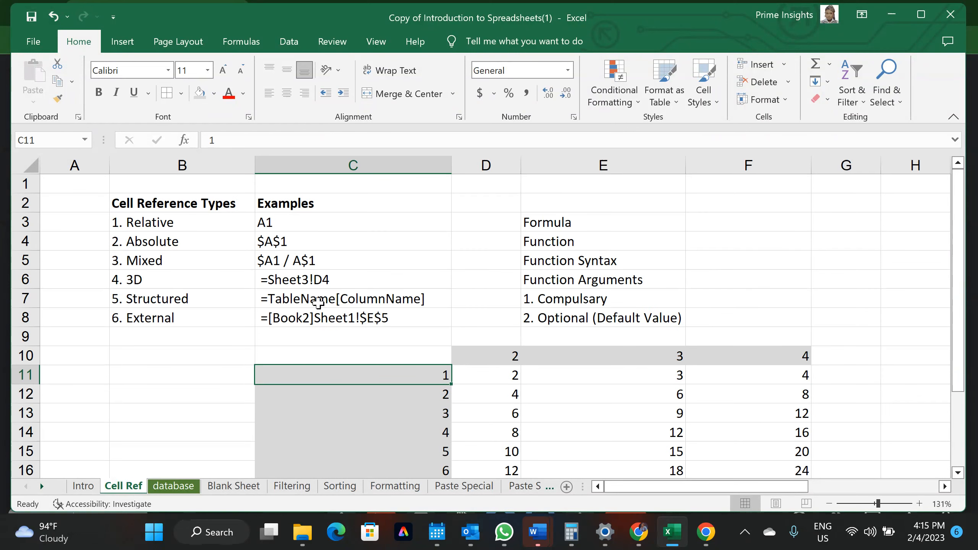
{"action": "left_click", "coordinate": [354, 397]}
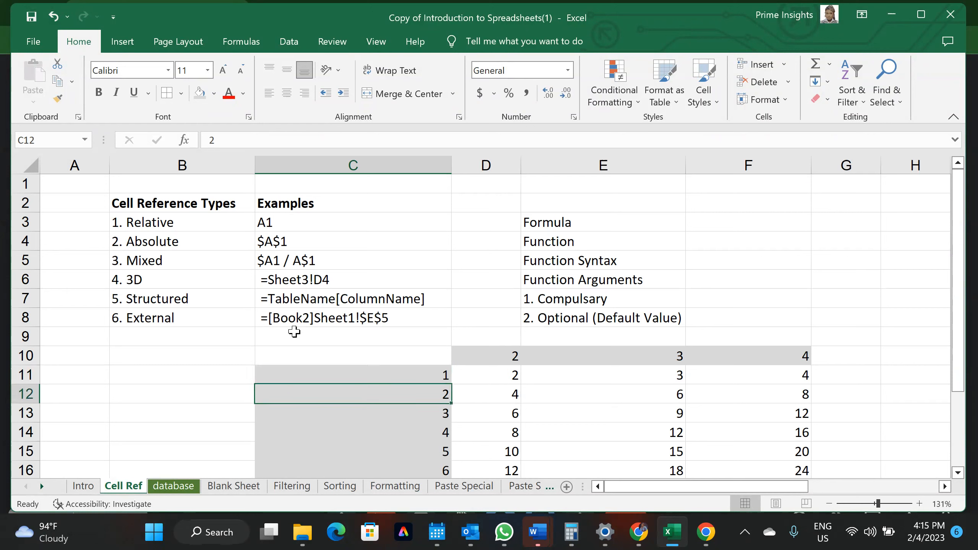
{"action": "left_click", "coordinate": [226, 387]}
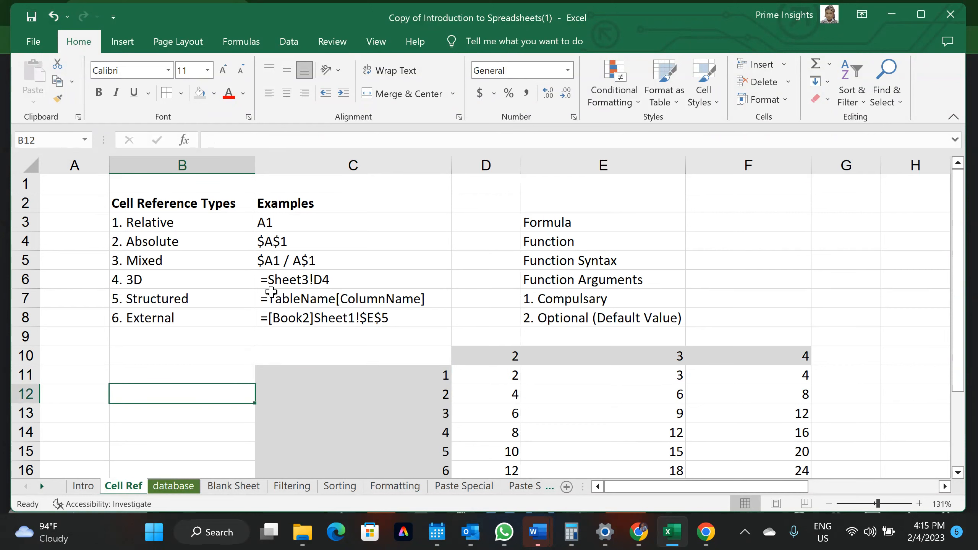
{"action": "left_click_drag", "start_coordinate": [274, 281], "coordinate": [294, 323]}
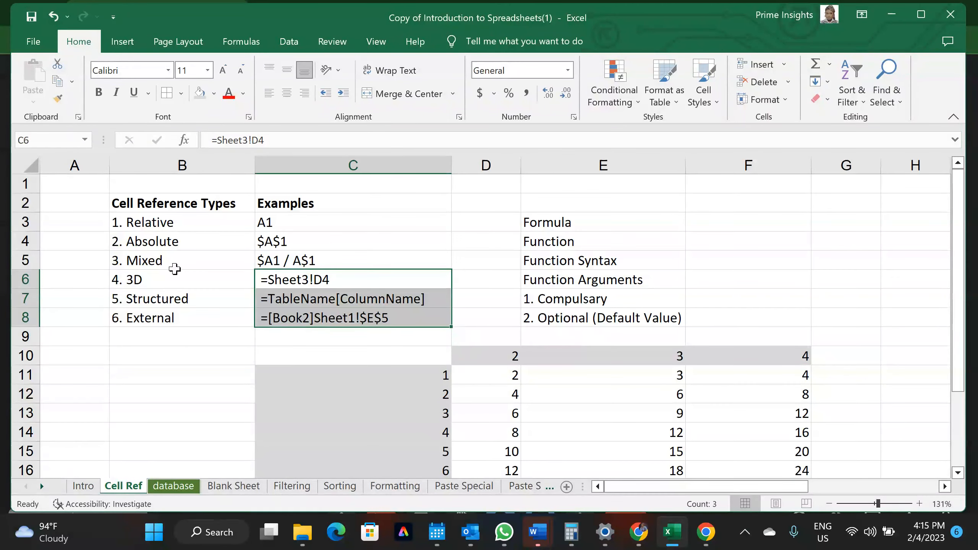
{"action": "left_click", "coordinate": [295, 279]}
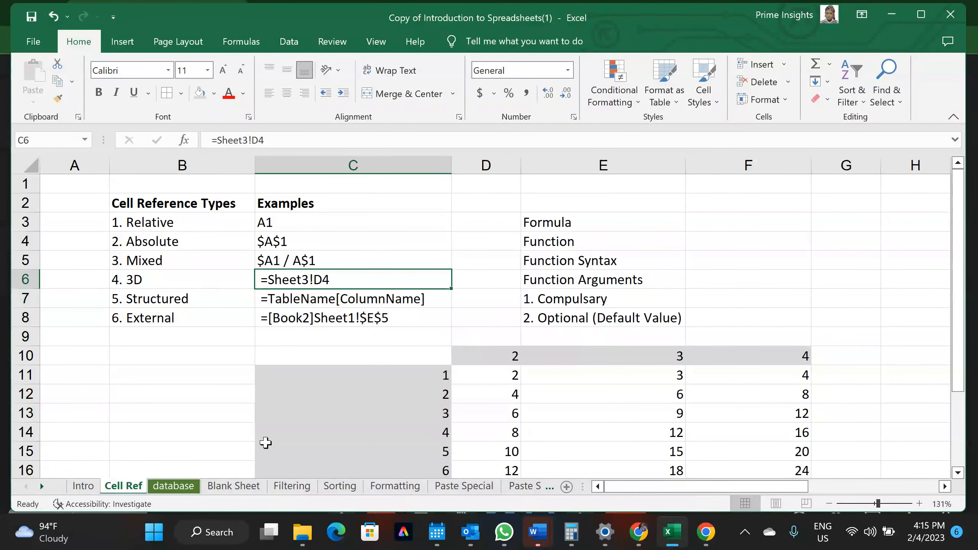
{"action": "left_click", "coordinate": [173, 486]}
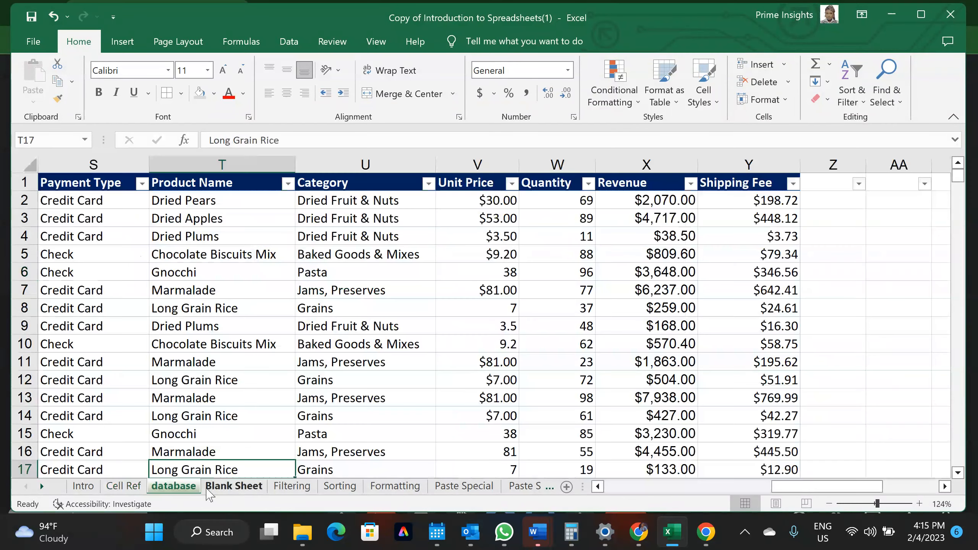
{"action": "left_click", "coordinate": [218, 486]}
{"action": "left_click", "coordinate": [131, 486]}
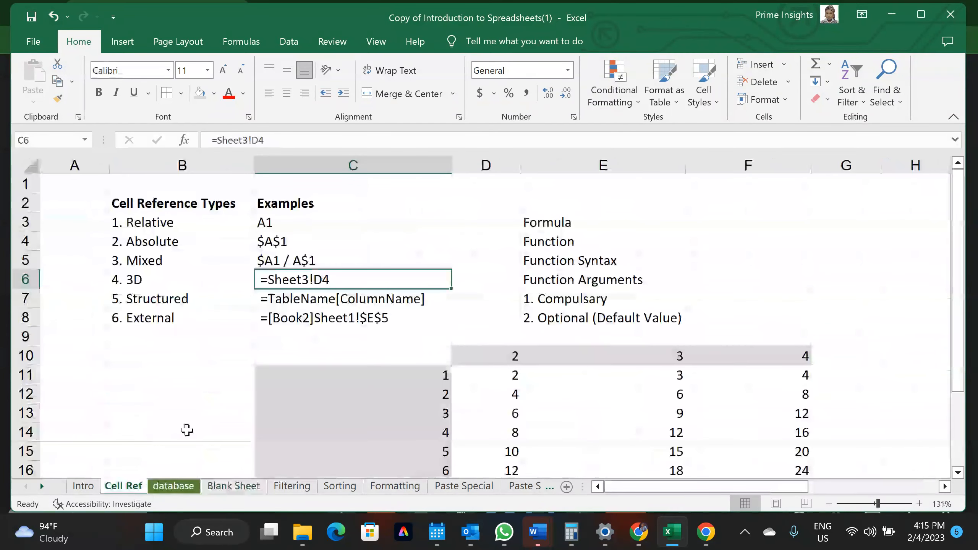
Enter =Filtering!C2 in B12 and confirm the formula
{"action": "left_click", "coordinate": [142, 393]}
{"action": "type", "text": "="}
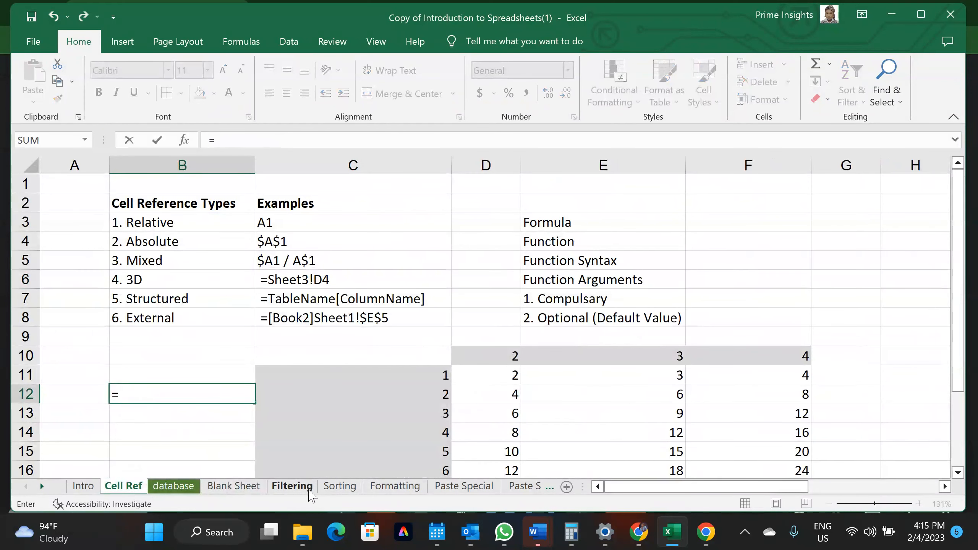
{"action": "left_click", "coordinate": [276, 490]}
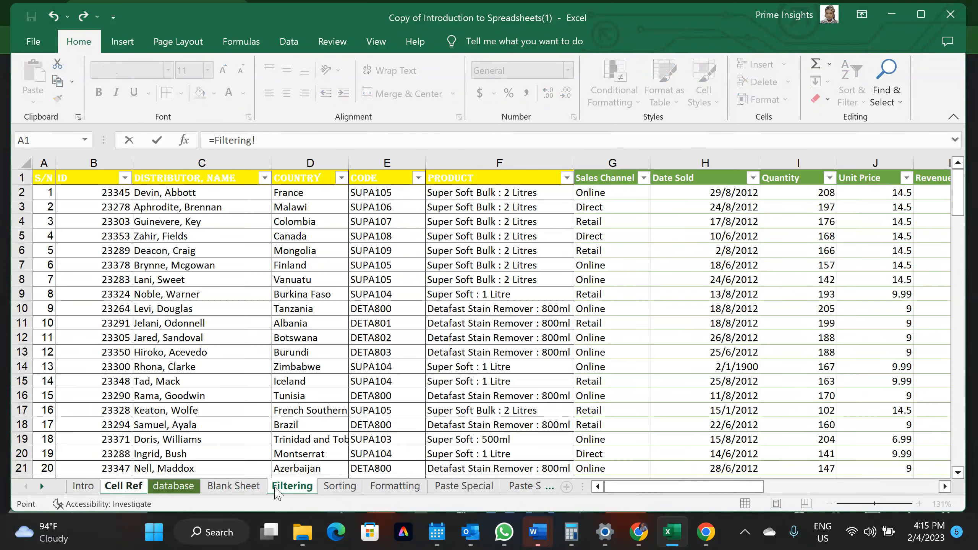
{"action": "left_click", "coordinate": [150, 193]}
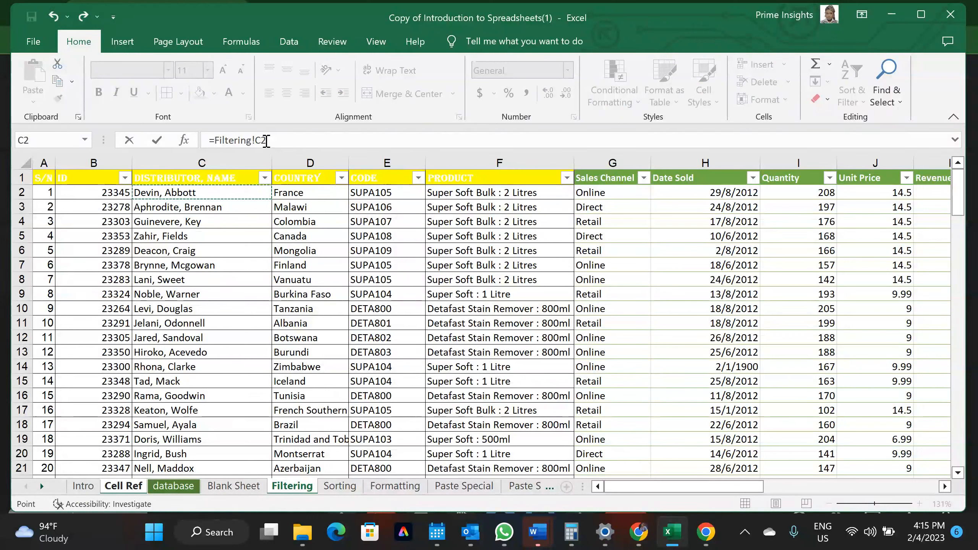
{"action": "key", "text": "Return"}
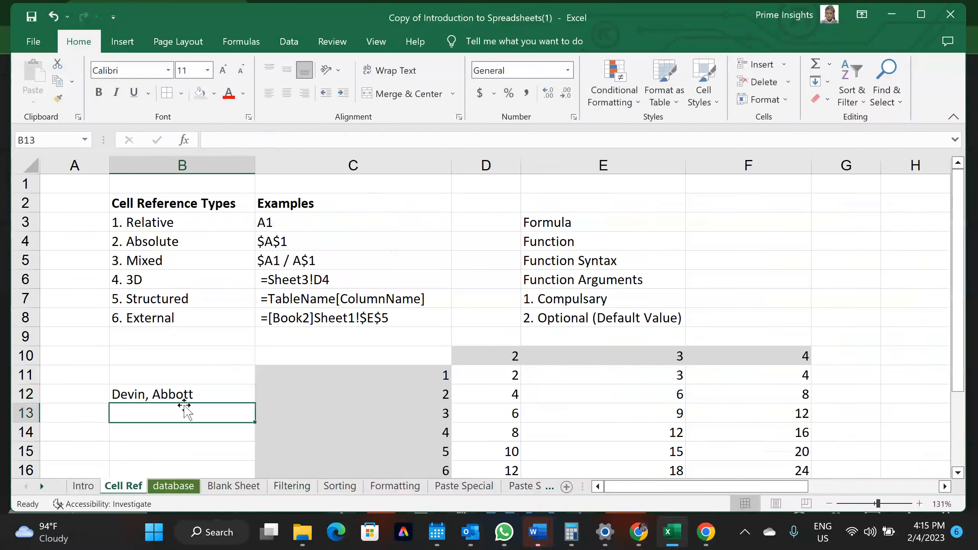
{"action": "left_click", "coordinate": [178, 397]}
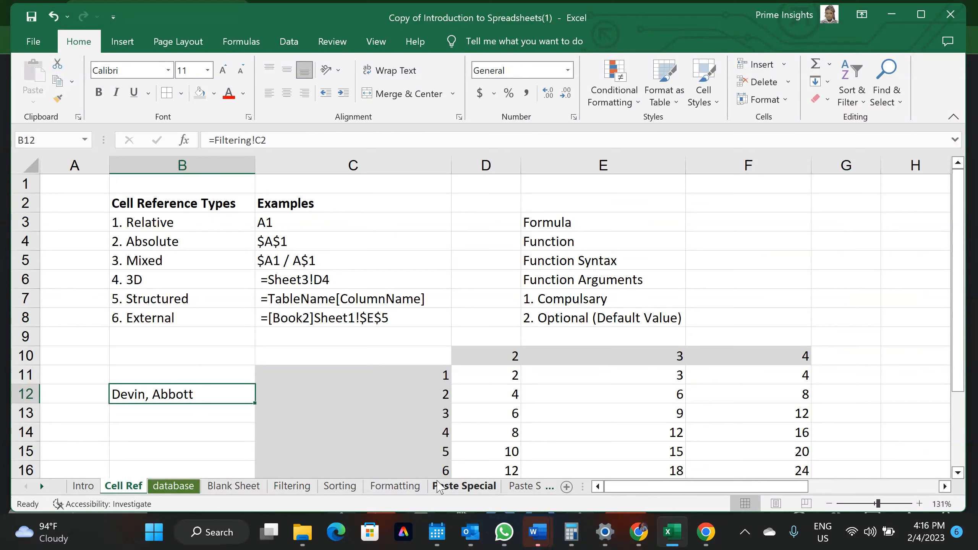
Convert the Named Ranges data into a table with headers
{"action": "scroll", "coordinate": [439, 486], "scroll_direction": "down", "scroll_amount": 3}
{"action": "scroll", "coordinate": [439, 486], "scroll_direction": "down", "scroll_amount": 2}
{"action": "left_click", "coordinate": [422, 486]}
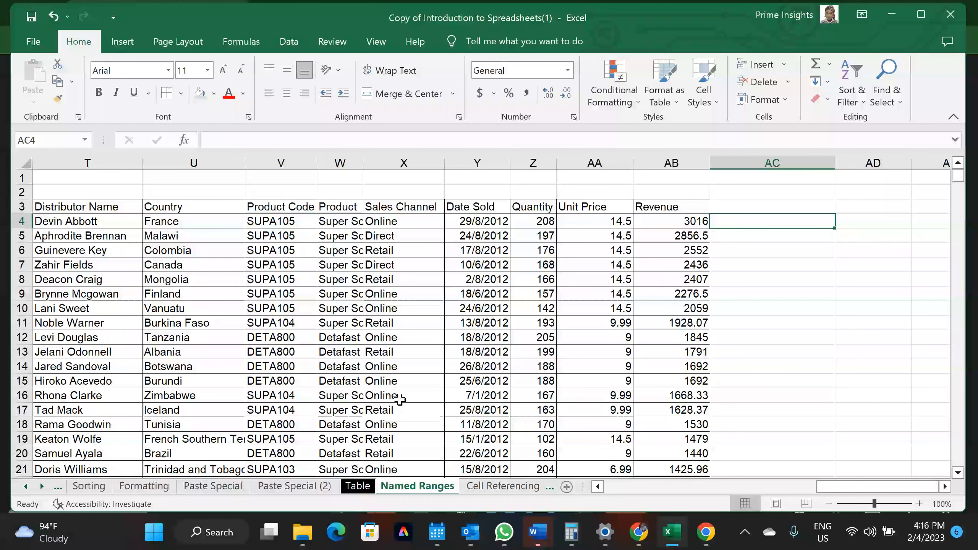
{"action": "key", "text": "ctrl+t"}
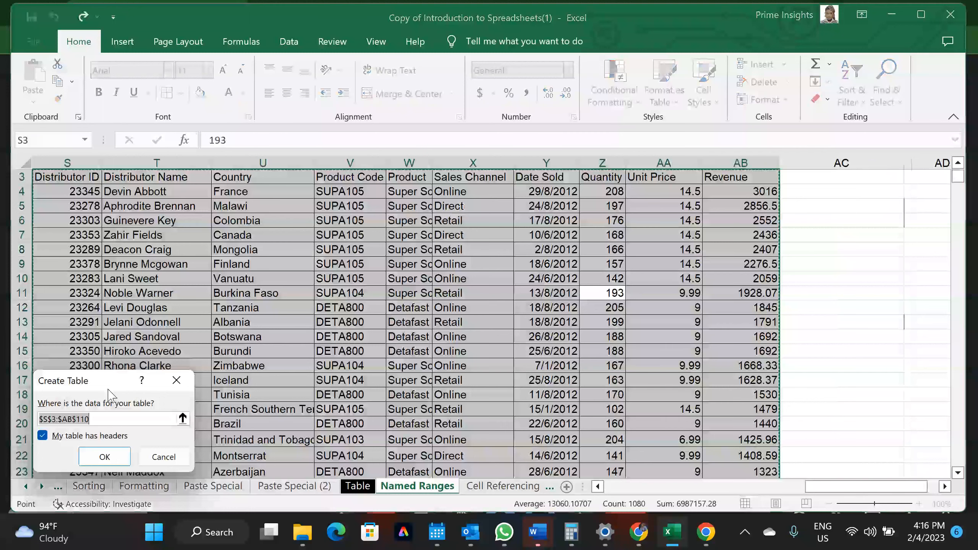
{"action": "left_click", "coordinate": [104, 457]}
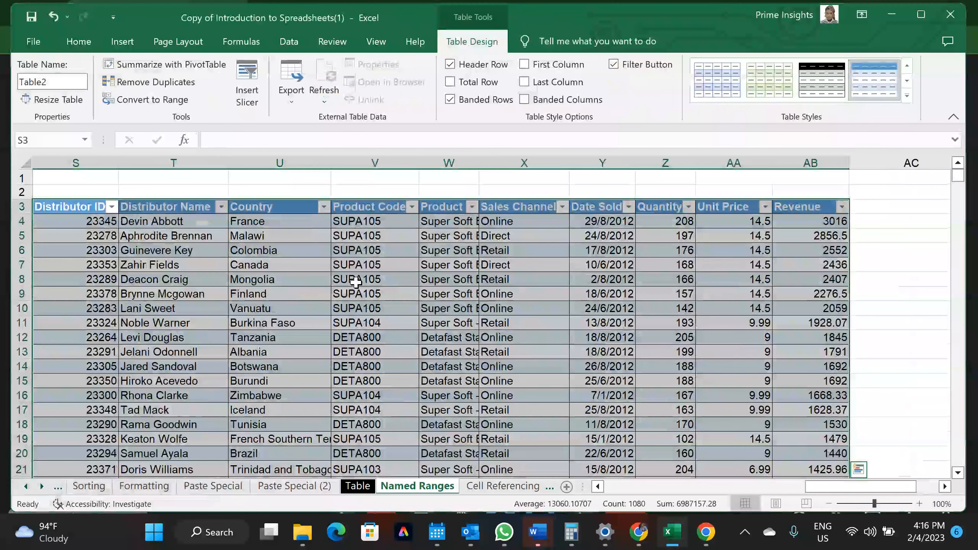
Go back to Cell Ref, then start and cancel a formula in B13
{"action": "scroll", "coordinate": [161, 486], "scroll_direction": "up", "scroll_amount": 3}
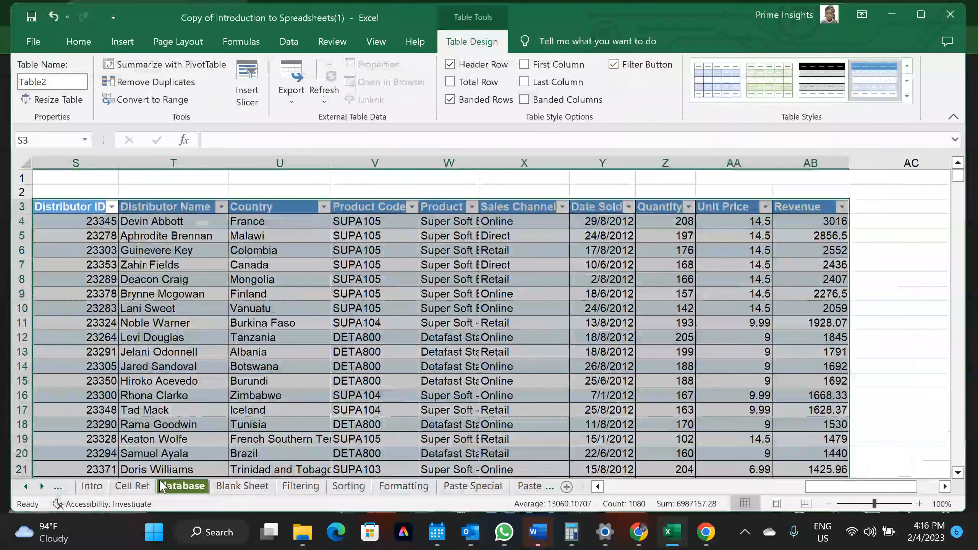
{"action": "scroll", "coordinate": [161, 486], "scroll_direction": "up", "scroll_amount": 1}
{"action": "left_click", "coordinate": [86, 486]}
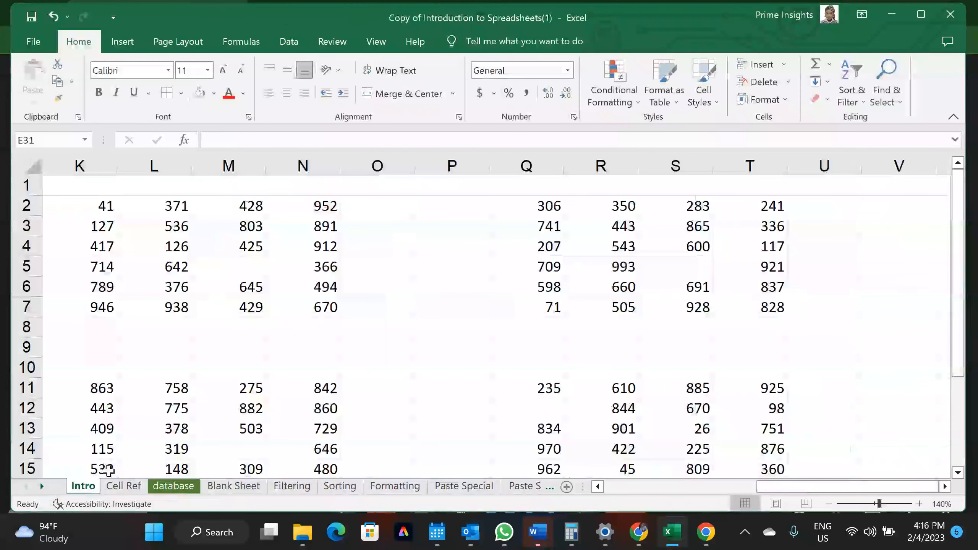
{"action": "left_click", "coordinate": [123, 486]}
{"action": "left_click", "coordinate": [133, 416]}
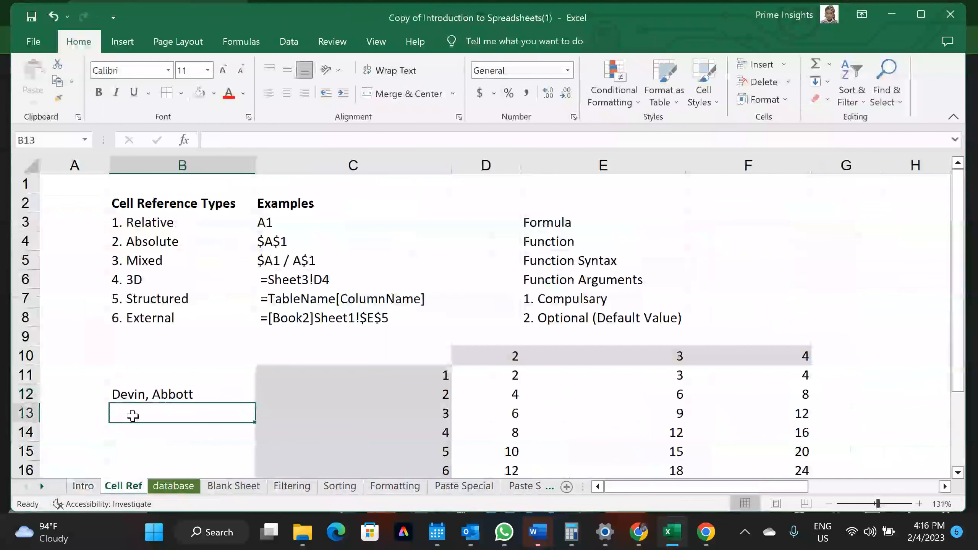
{"action": "type", "text": "="}
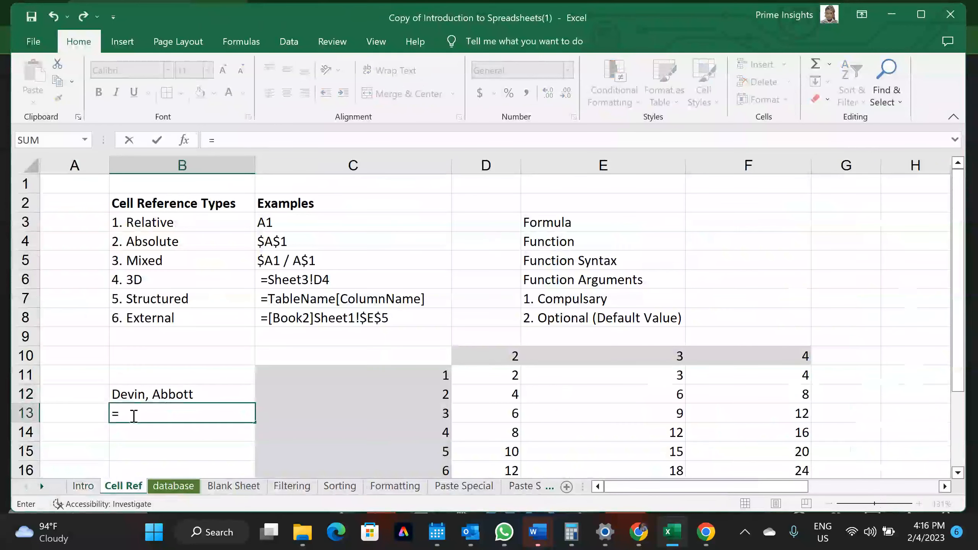
{"action": "key", "text": "Escape"}
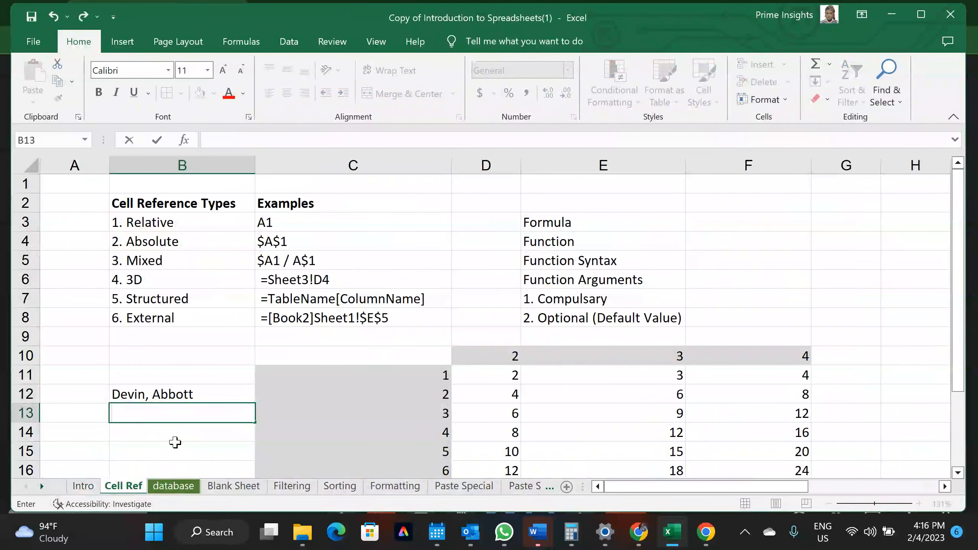
{"action": "scroll", "coordinate": [386, 491], "scroll_direction": "right", "scroll_amount": 5}
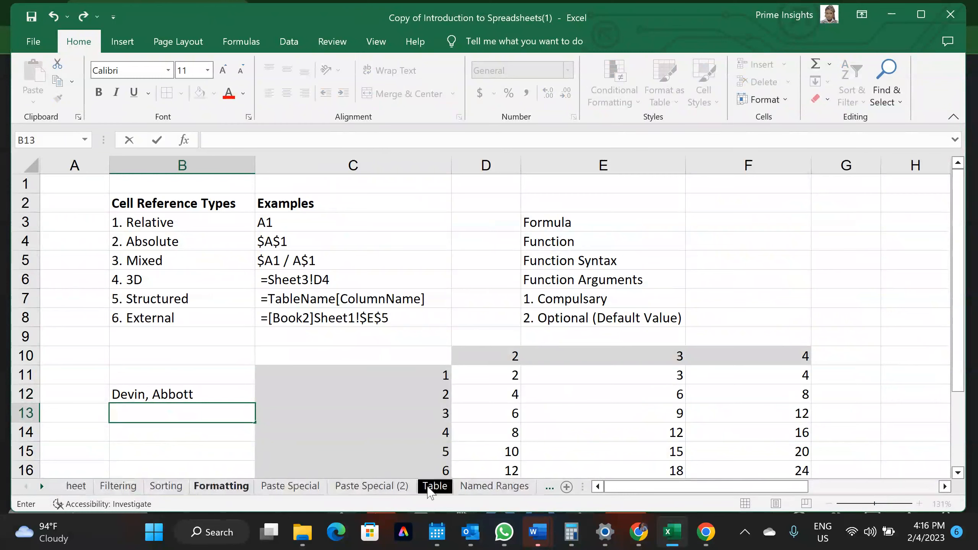
Rename the Named Ranges table from Table2 to Vivian
{"action": "left_click", "coordinate": [429, 489]}
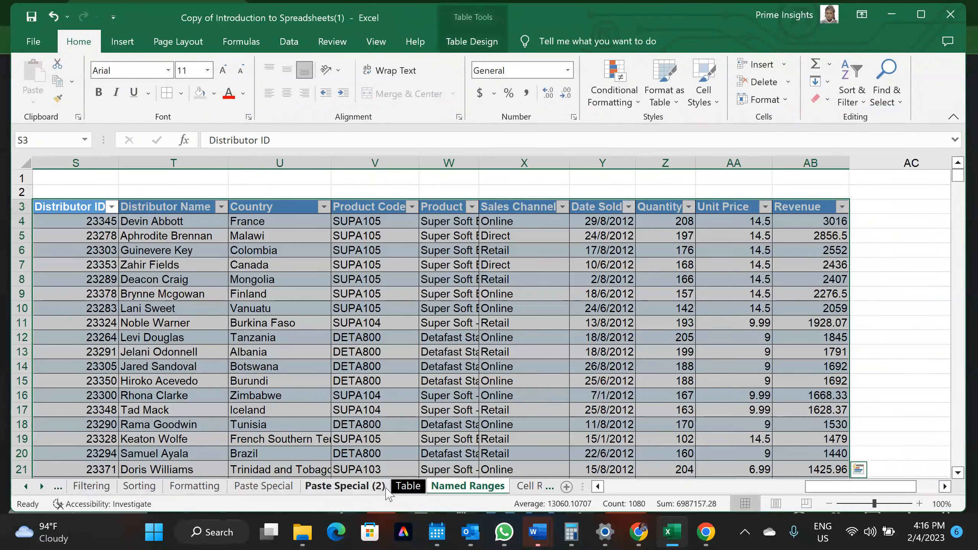
{"action": "left_click", "coordinate": [466, 41]}
{"action": "left_click", "coordinate": [57, 77]}
{"action": "left_click", "coordinate": [57, 77]}
{"action": "left_click_drag", "start_coordinate": [57, 77], "coordinate": [17, 85]}
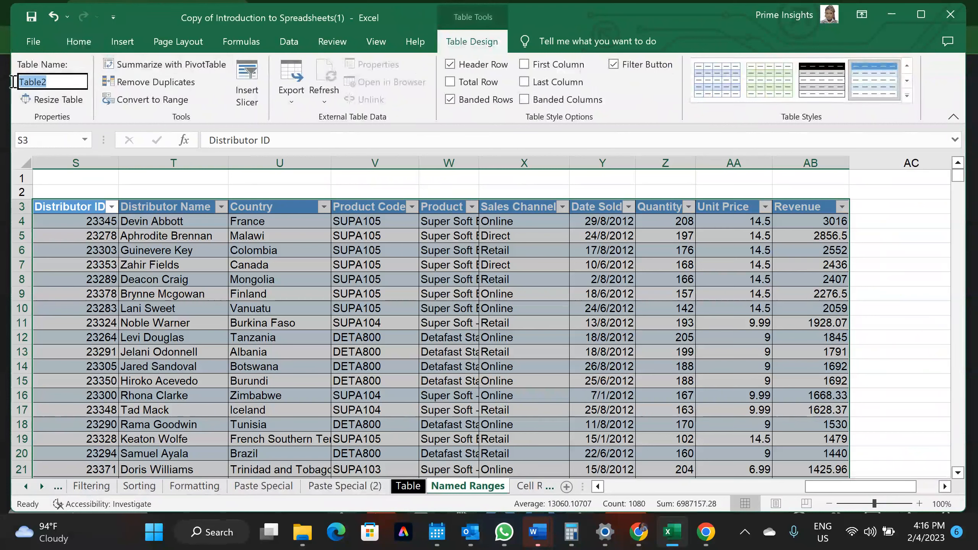
{"action": "type", "text": "Vivian"}
{"action": "key", "text": "Return"}
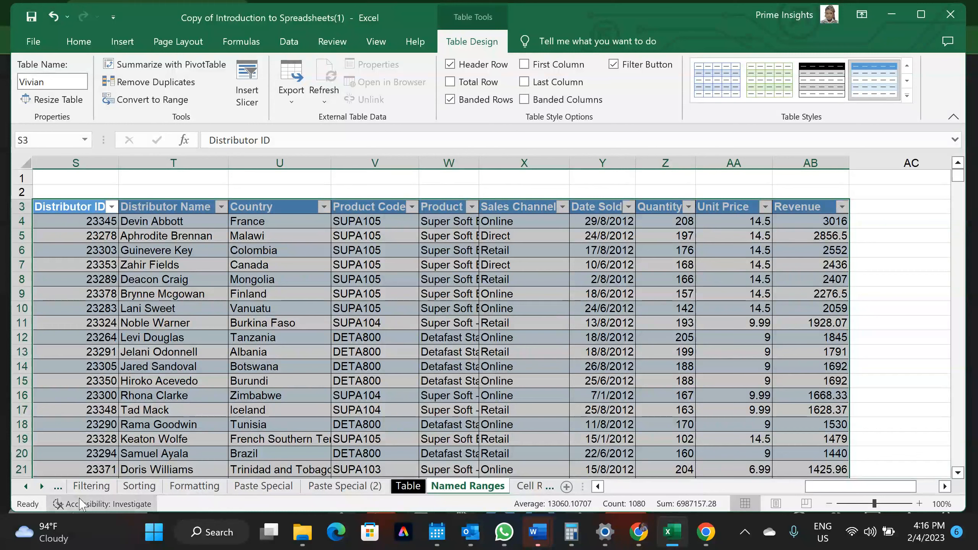
Dismiss the Quick Analysis options and return to the Cell Ref sheet
{"action": "key", "text": "ctrl+q"}
{"action": "scroll", "coordinate": [82, 493], "scroll_direction": "left", "scroll_amount": 5}
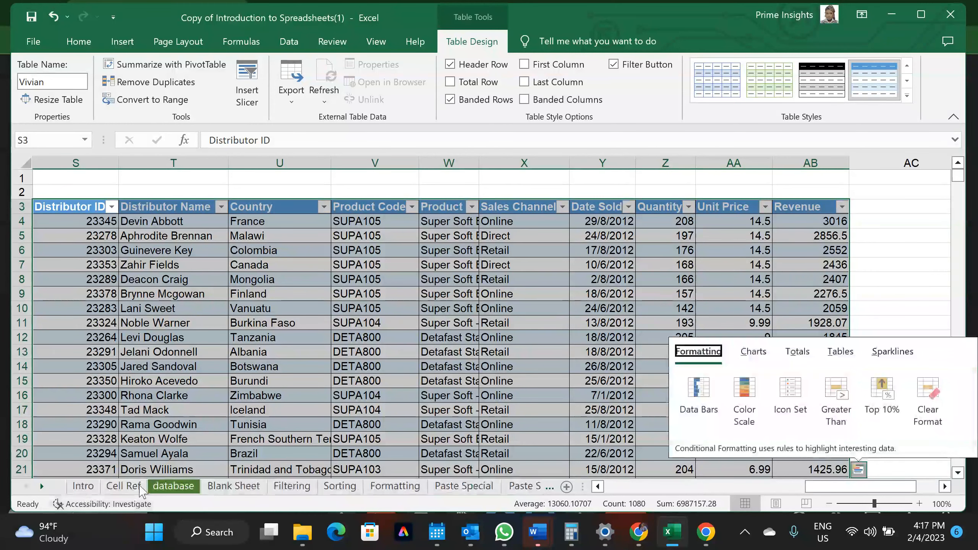
{"action": "left_click", "coordinate": [140, 487]}
{"action": "left_click", "coordinate": [139, 487]}
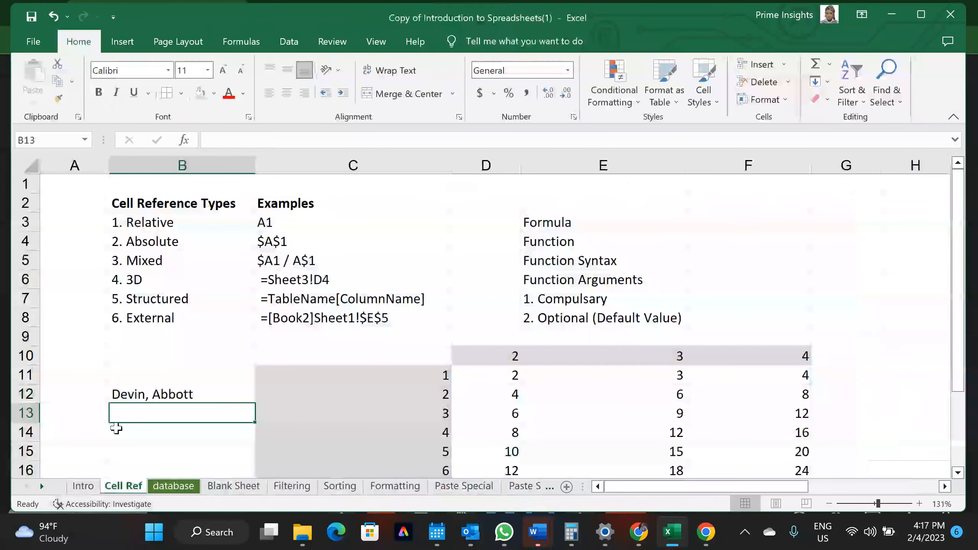
Enter a structured reference in B13 to the Vivian table's Revenue header
{"action": "type", "text": "="}
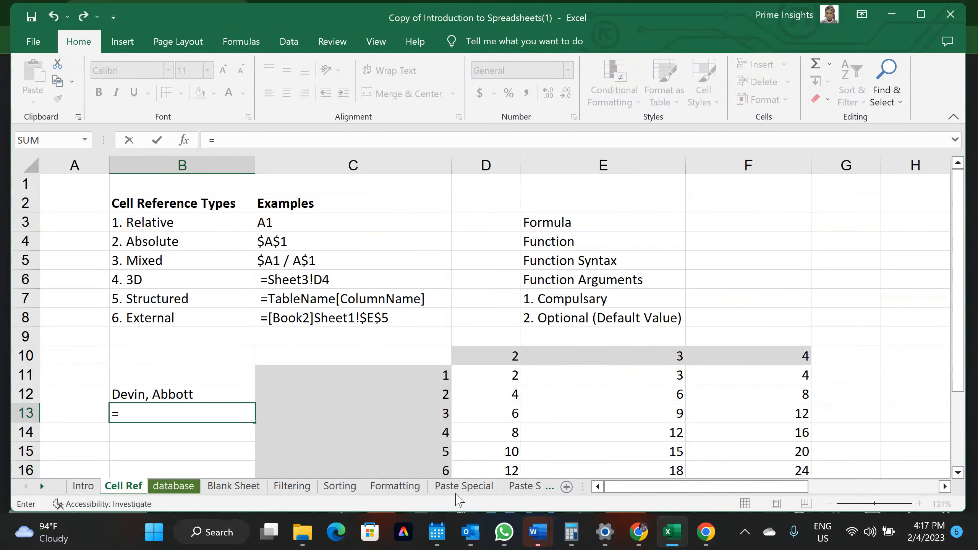
{"action": "left_click", "coordinate": [462, 491]}
{"action": "scroll", "coordinate": [441, 486], "scroll_direction": "down", "scroll_amount": 4}
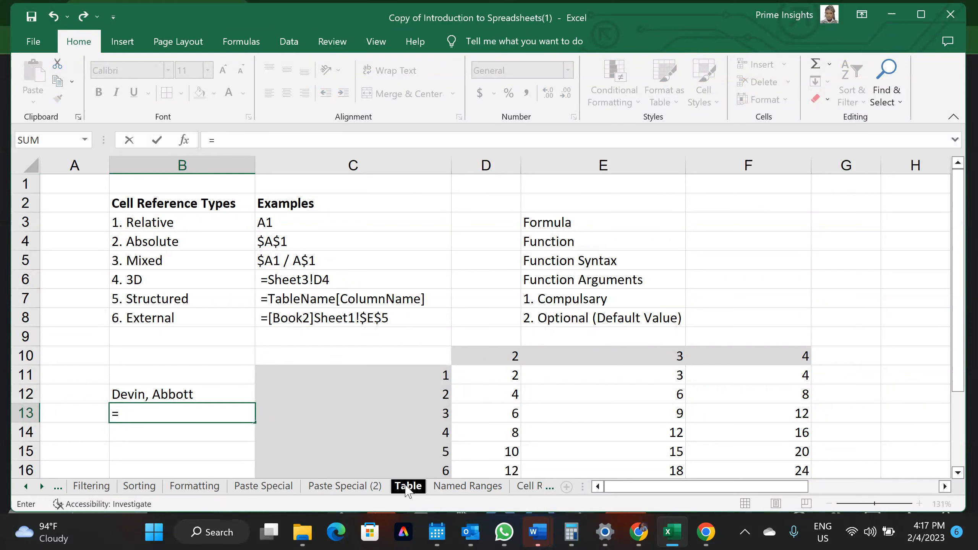
{"action": "left_click", "coordinate": [441, 489]}
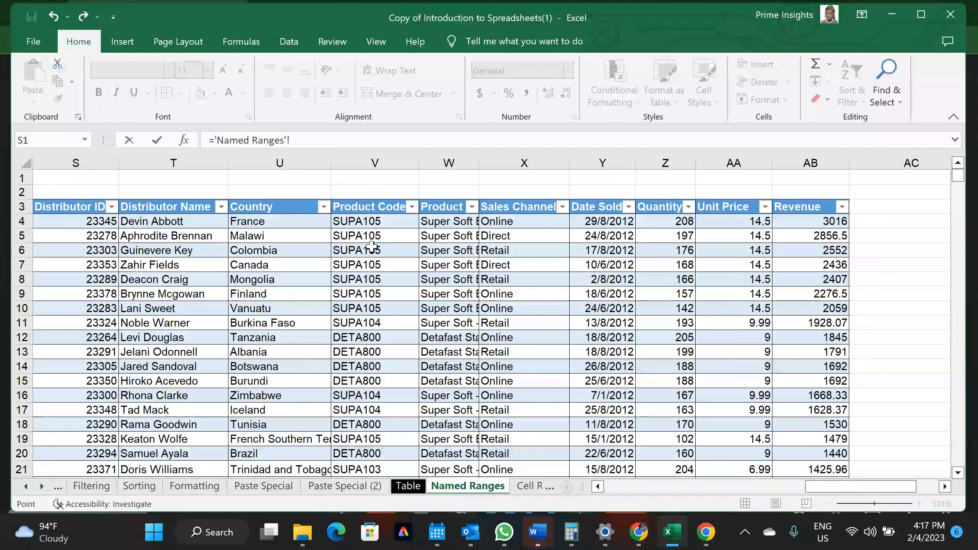
{"action": "left_click", "coordinate": [795, 210]}
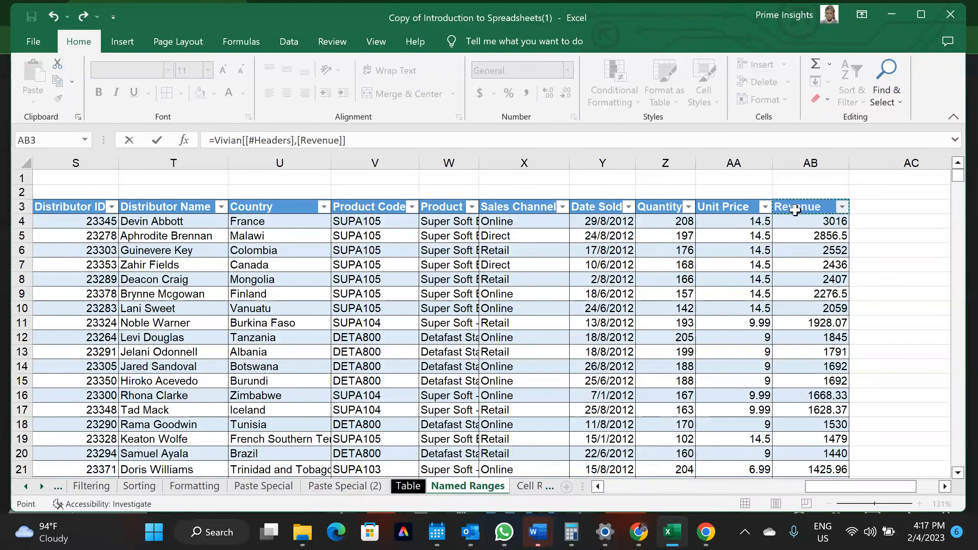
{"action": "key", "text": "Return"}
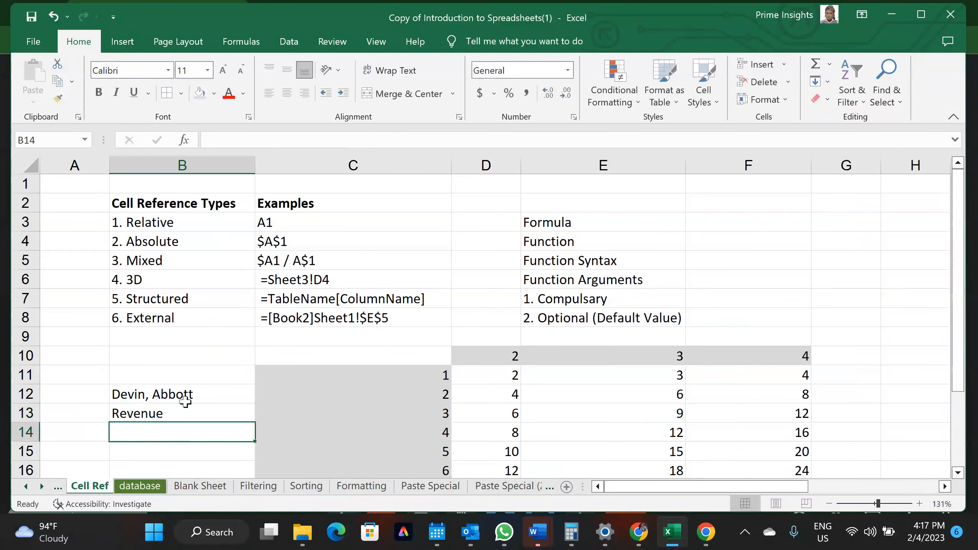
{"action": "left_click", "coordinate": [179, 413]}
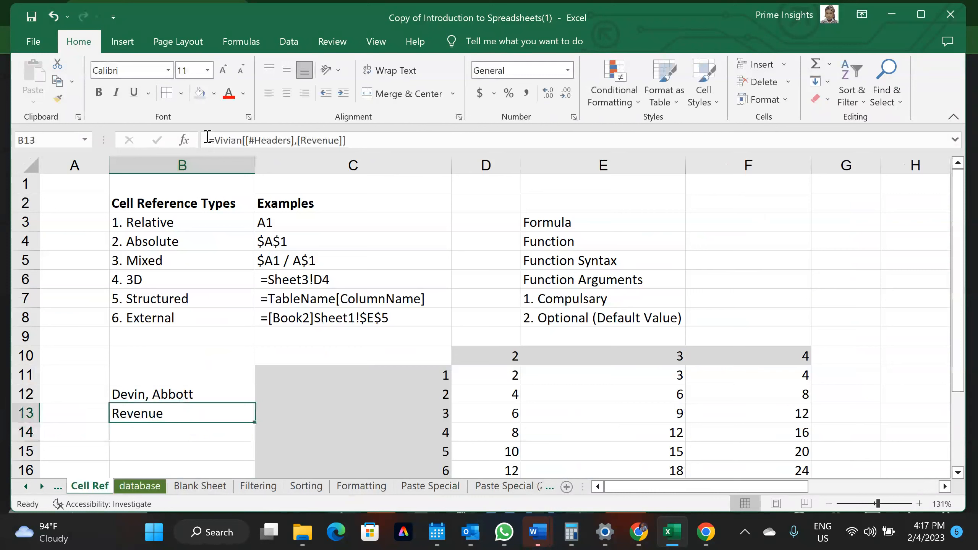
Edit B13's formula, clear the name syntax errors, and restore the Vivian table name
{"action": "left_click_drag", "start_coordinate": [215, 140], "coordinate": [243, 140]}
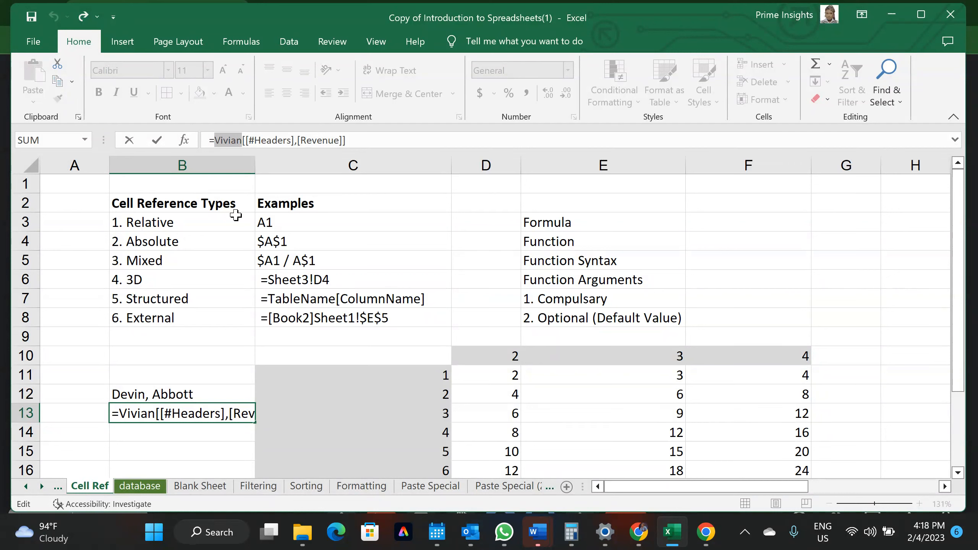
{"action": "left_click", "coordinate": [184, 318]}
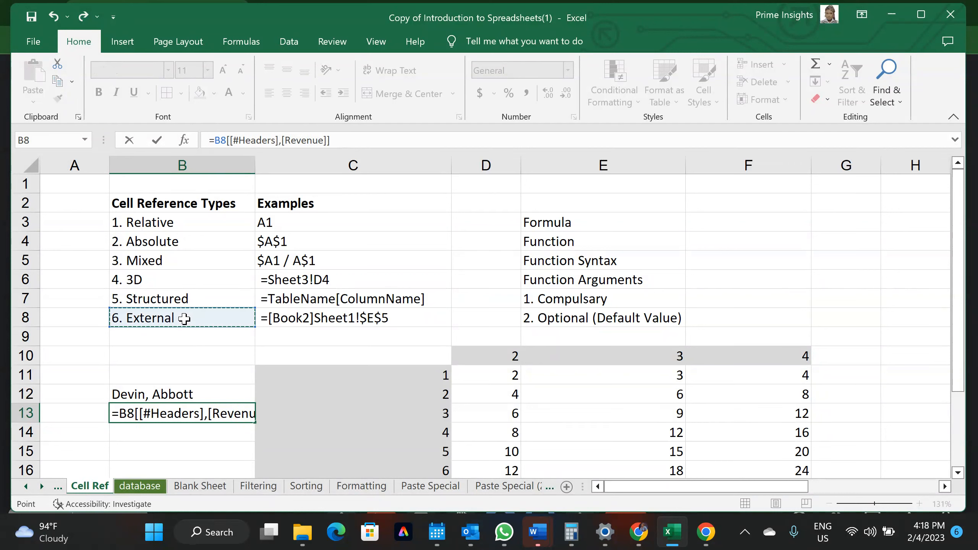
{"action": "key", "text": "BackSpace"}
{"action": "key", "text": "BackSpace"}
{"action": "key", "text": "Return"}
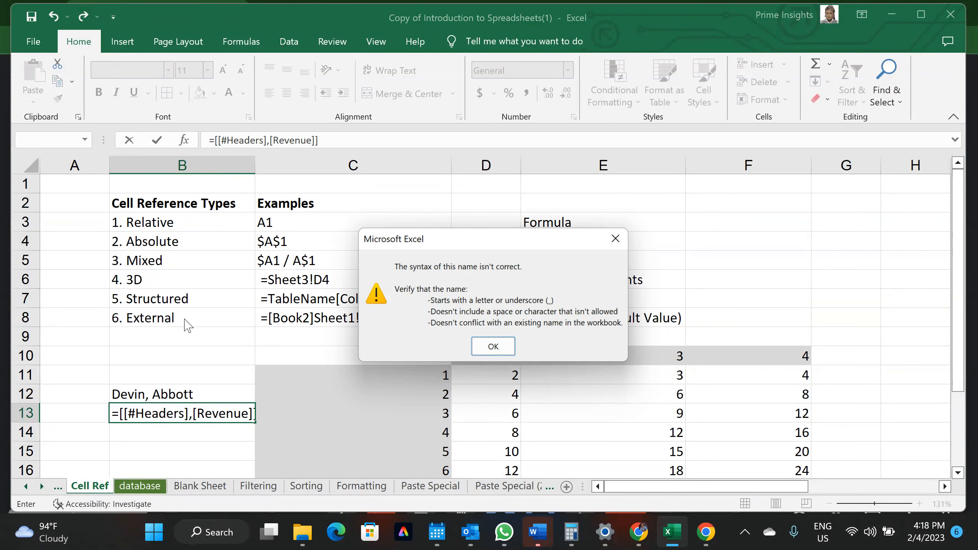
{"action": "left_click", "coordinate": [495, 349]}
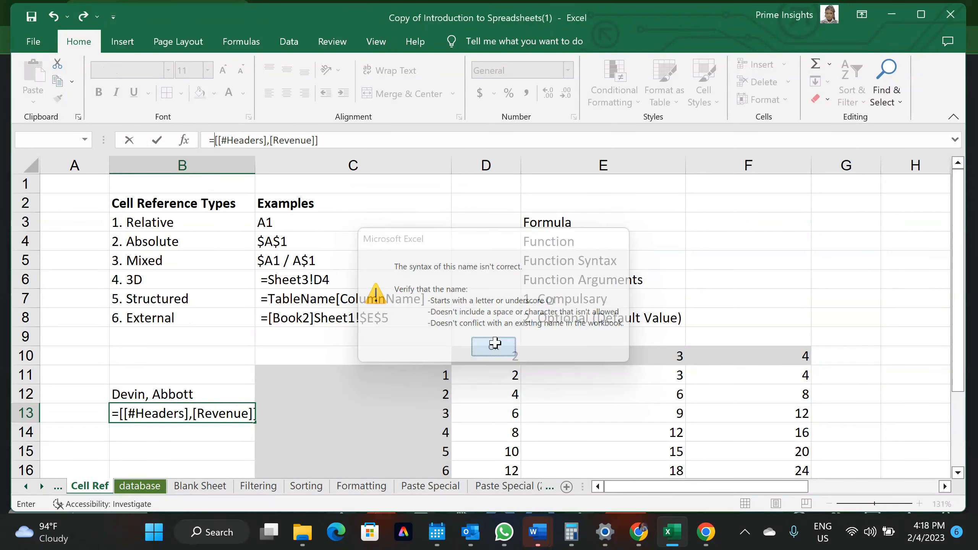
{"action": "key", "text": "Return"}
{"action": "left_click", "coordinate": [495, 349]}
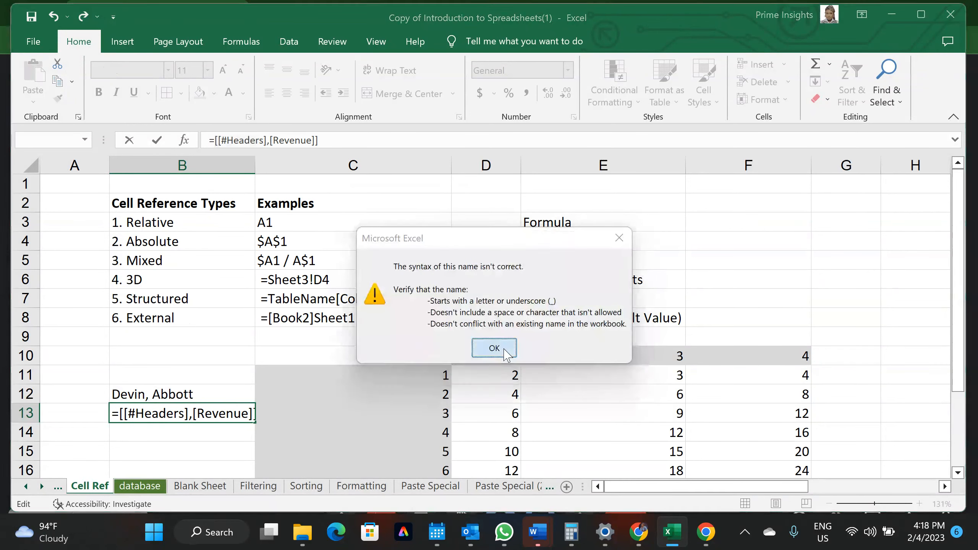
{"action": "type", "text": "Vivian"}
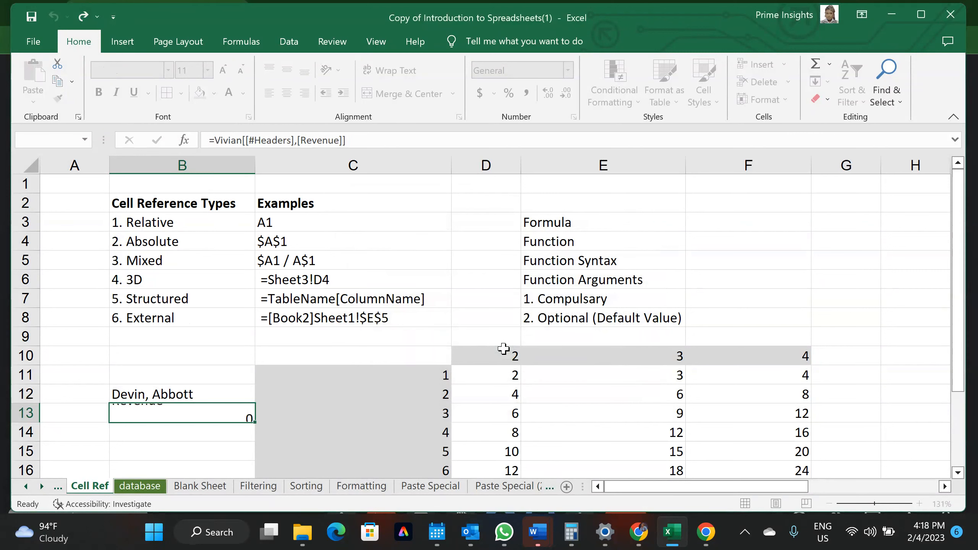
{"action": "key", "text": "Return"}
{"action": "left_click", "coordinate": [209, 318]}
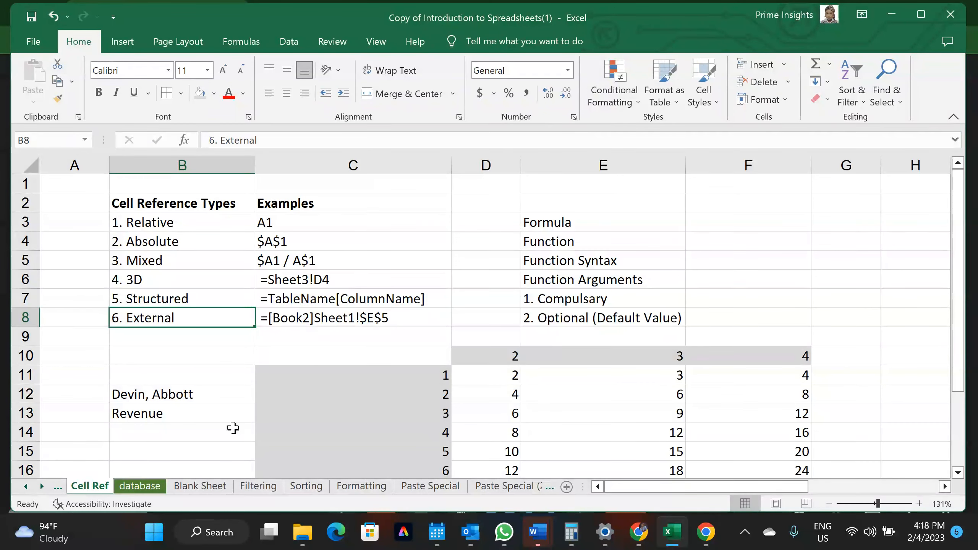
Try opening the recent Data Cleansing workbook, dismiss the missing-file error, and minimise Excel
{"action": "mouse_move", "coordinate": [673, 534]}
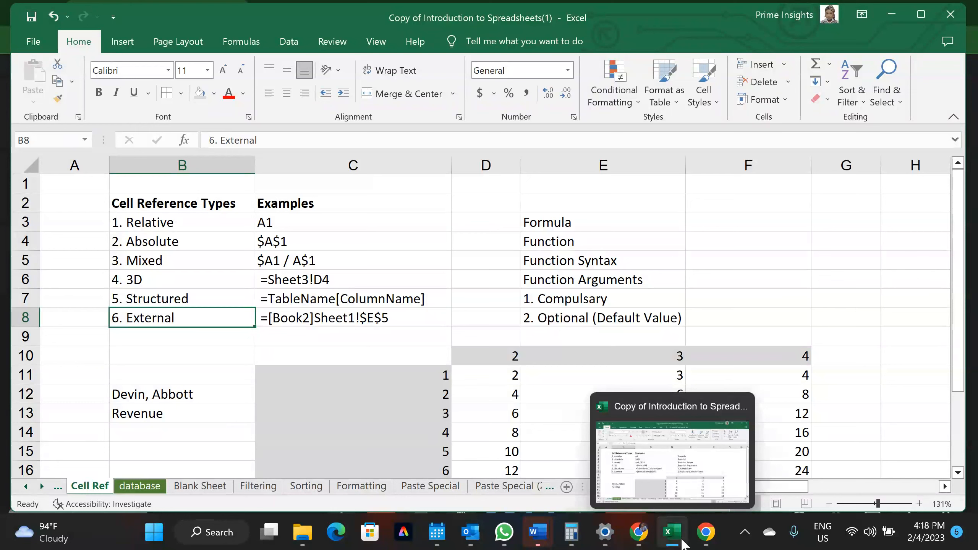
{"action": "left_click", "coordinate": [657, 468]}
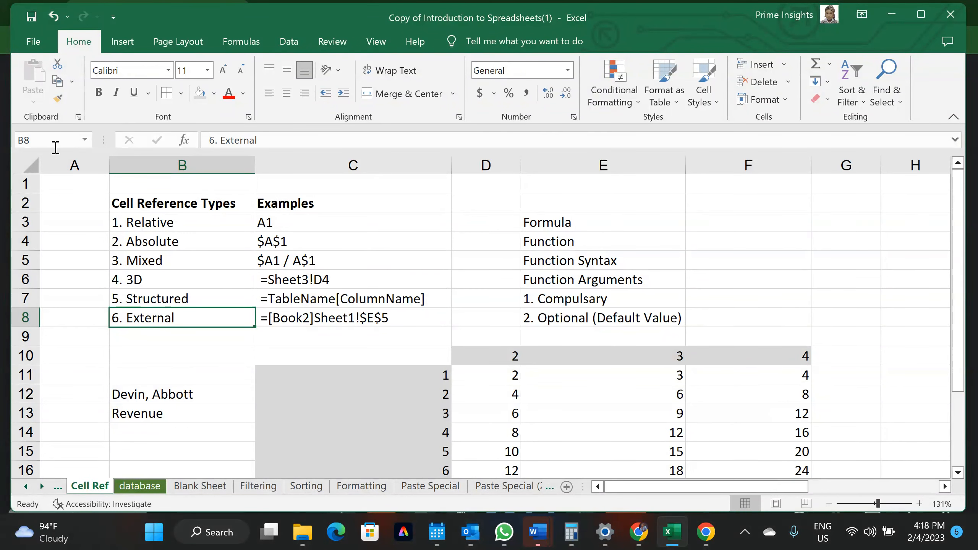
{"action": "left_click", "coordinate": [34, 40]}
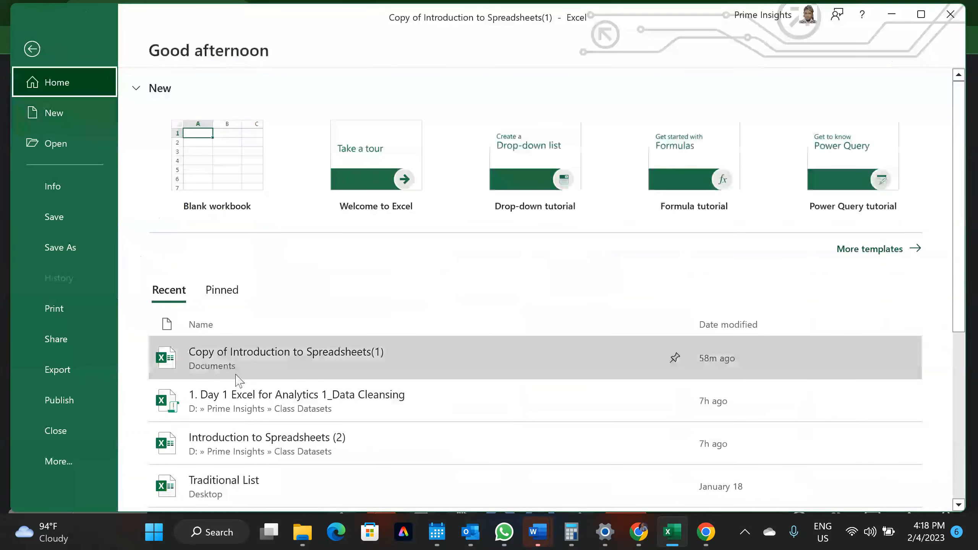
{"action": "left_click", "coordinate": [274, 405]}
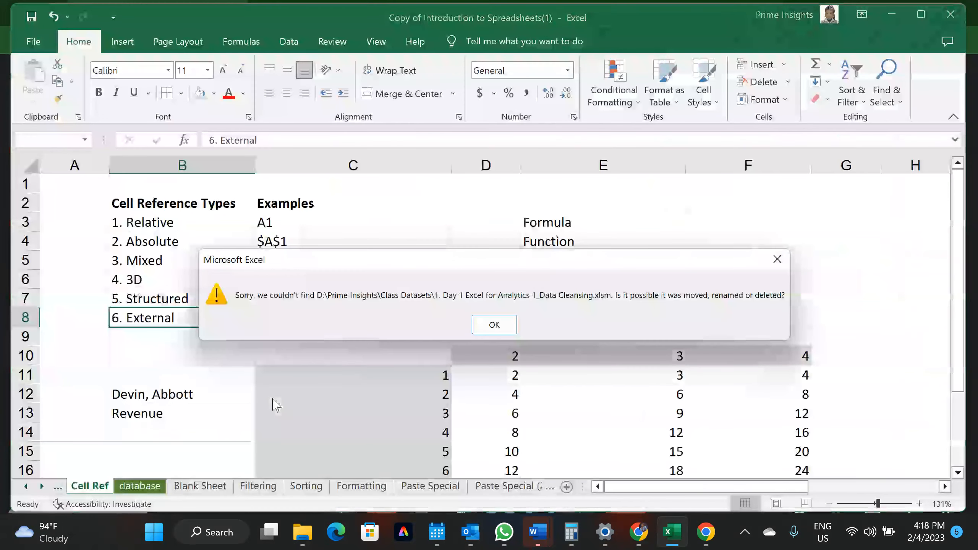
{"action": "left_click", "coordinate": [489, 327]}
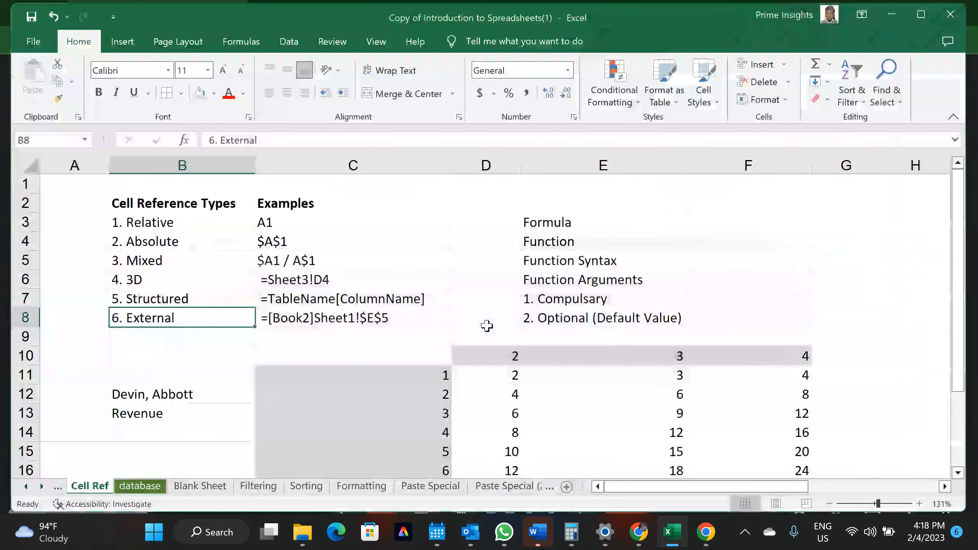
{"action": "left_click", "coordinate": [672, 533]}
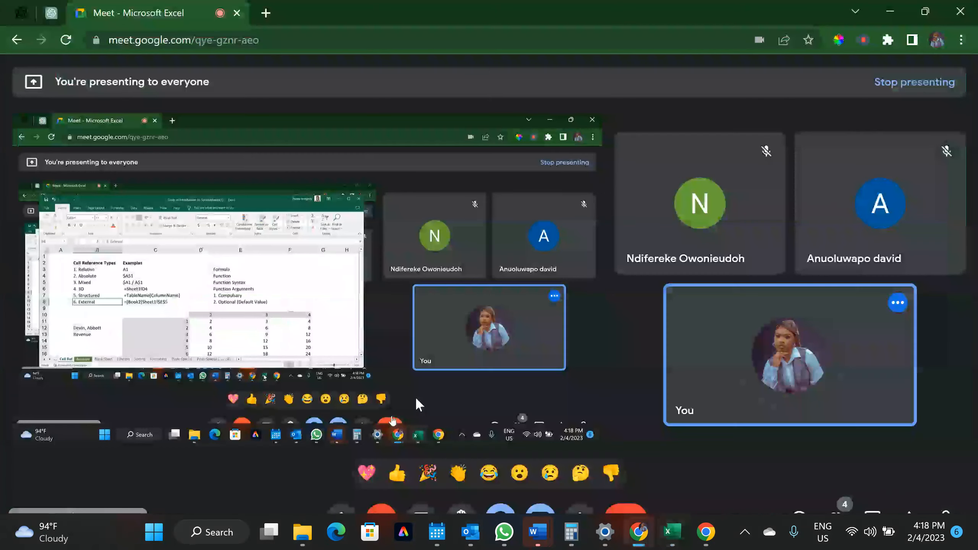
Try opening Introduction to Spreadsheets (2) from Recent, dismiss the error, and minimise Excel
{"action": "left_click", "coordinate": [672, 534]}
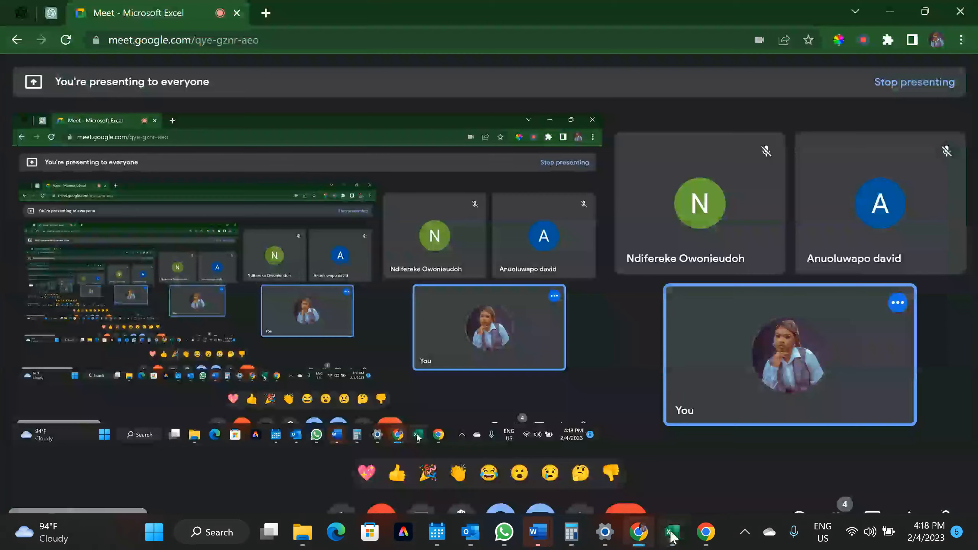
{"action": "left_click", "coordinate": [33, 42]}
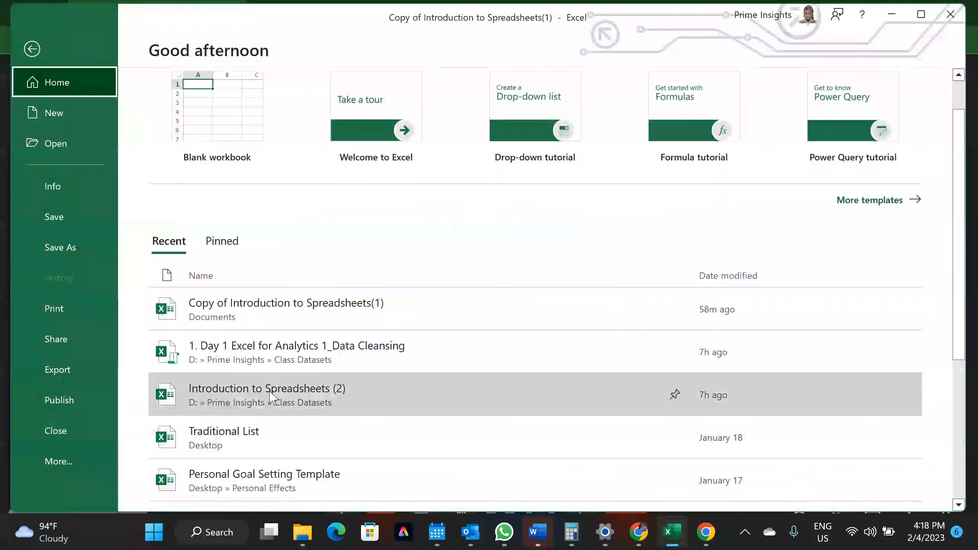
{"action": "left_click", "coordinate": [271, 396]}
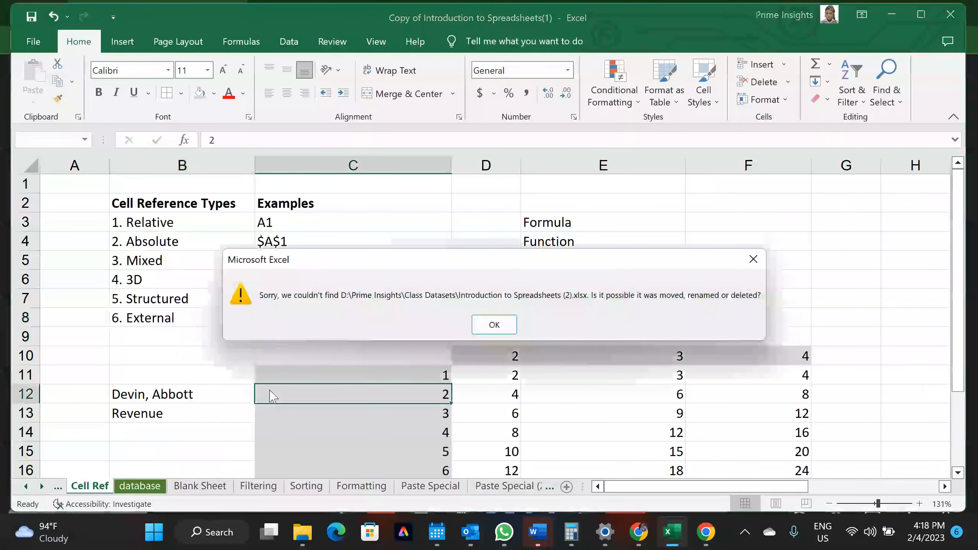
{"action": "left_click", "coordinate": [494, 326]}
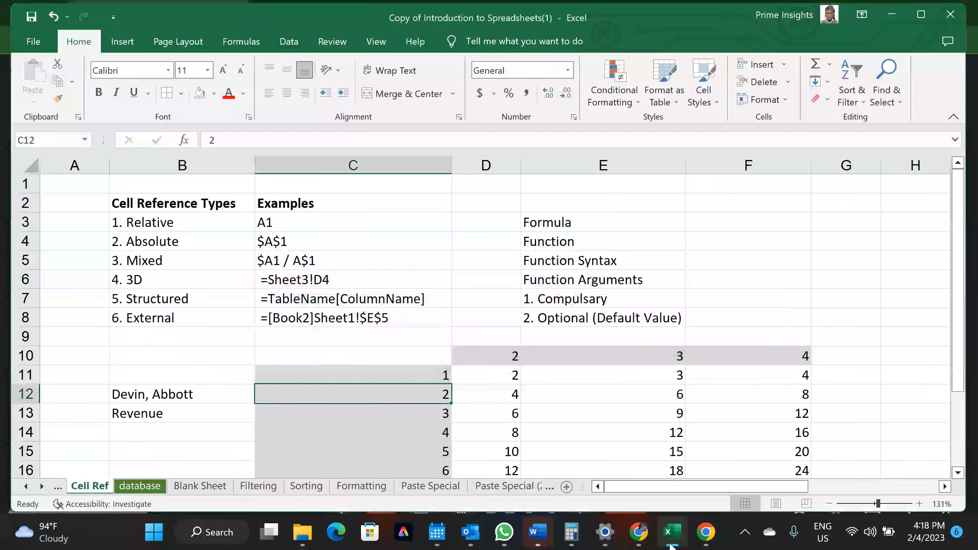
{"action": "left_click", "coordinate": [638, 532]}
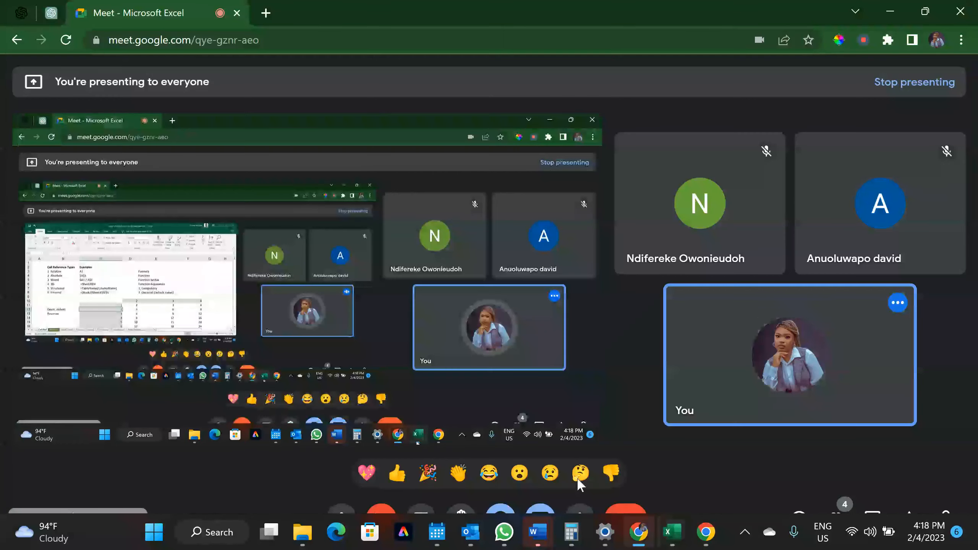
Open 01-Introduction-1 from Downloads, then resize and minimise its window
{"action": "left_click", "coordinate": [299, 539]}
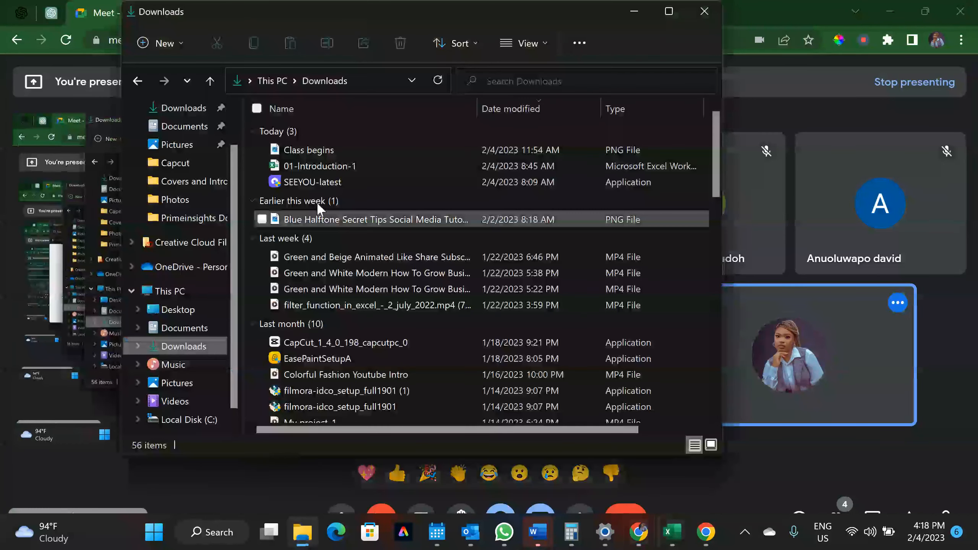
{"action": "double_click", "coordinate": [300, 169]}
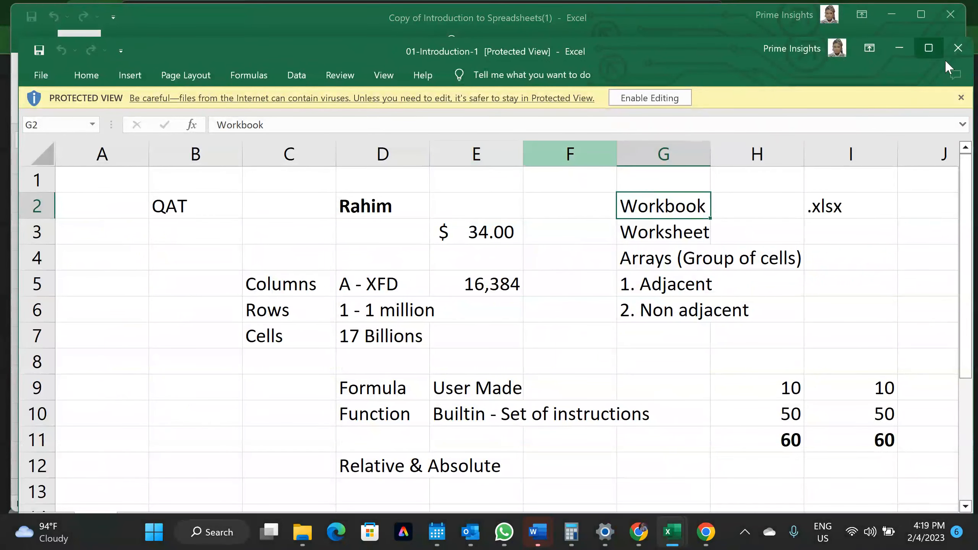
{"action": "double_click", "coordinate": [697, 54]}
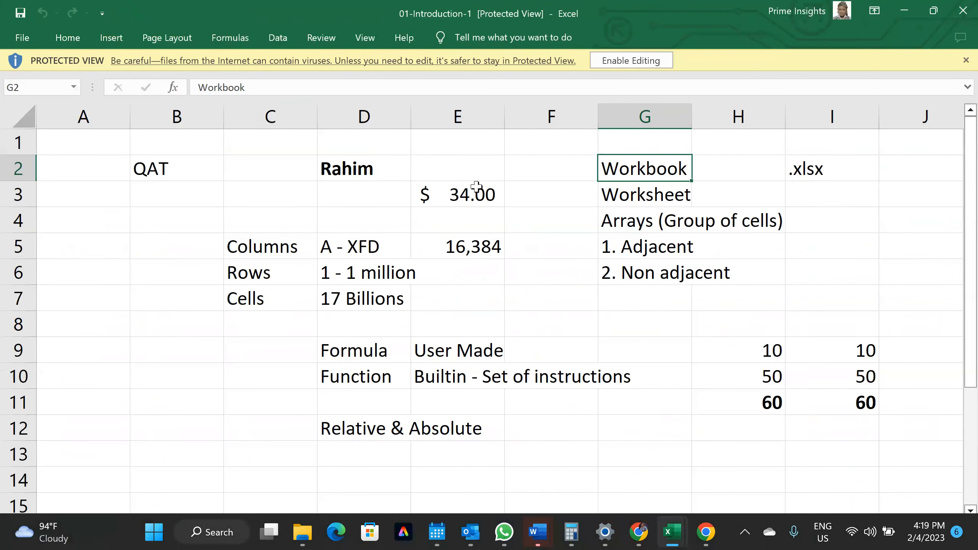
{"action": "left_click", "coordinate": [935, 11]}
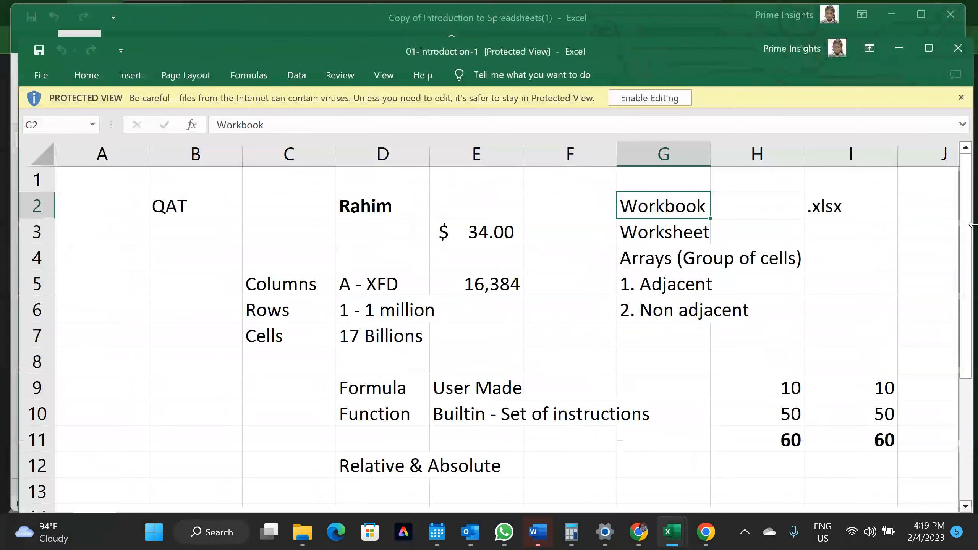
{"action": "left_click_drag", "start_coordinate": [603, 46], "coordinate": [599, 25]}
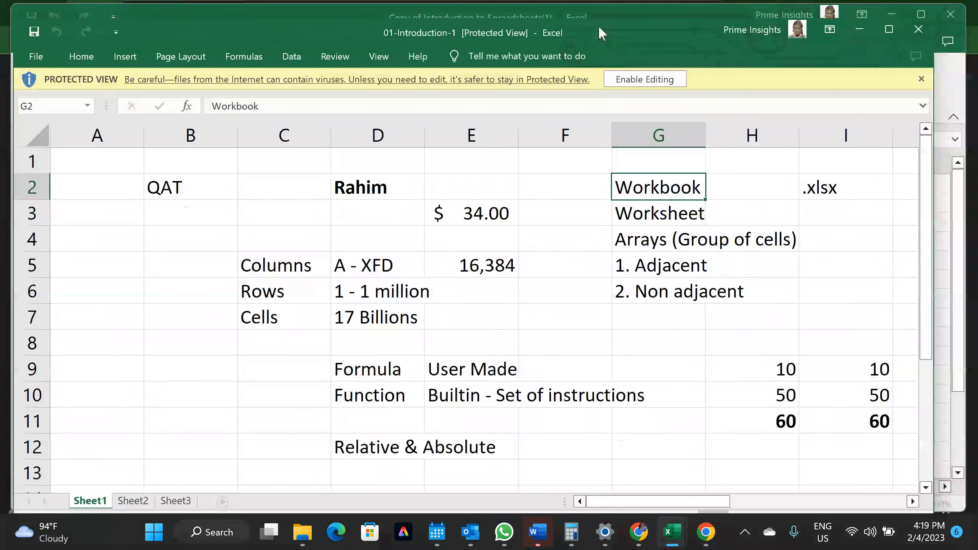
{"action": "left_click", "coordinate": [859, 26]}
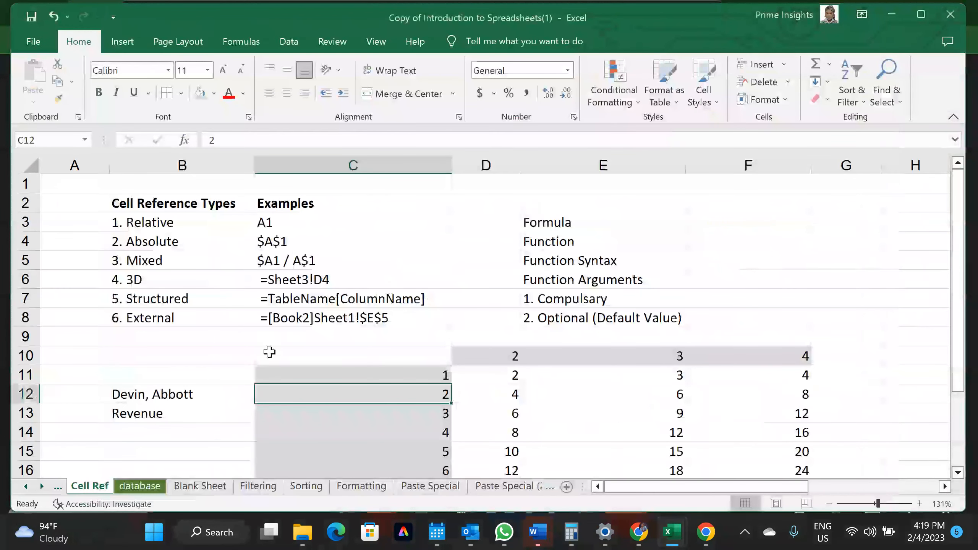
Abandon a first formula attempt in B14 and enable editing in 01-Introduction-1
{"action": "left_click", "coordinate": [161, 429]}
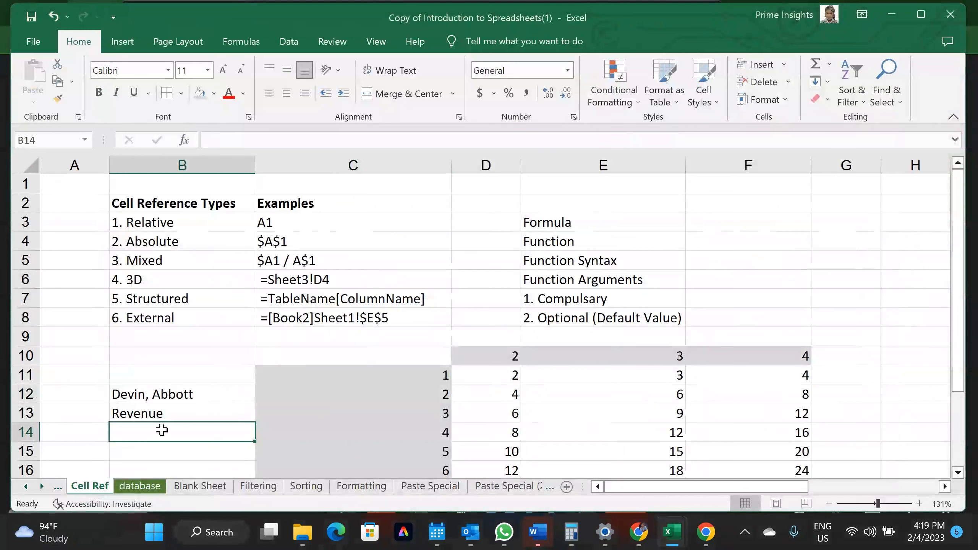
{"action": "type", "text": "="}
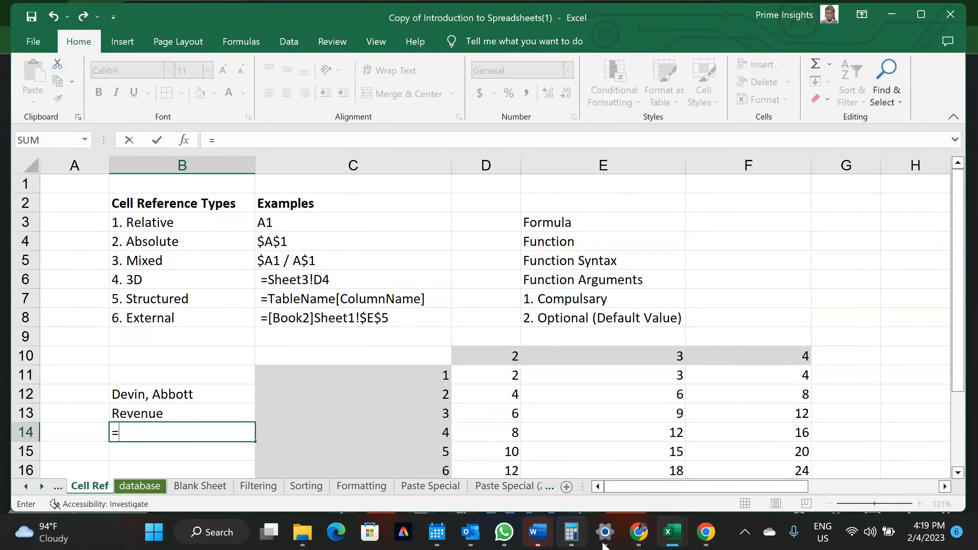
{"action": "mouse_move", "coordinate": [679, 538]}
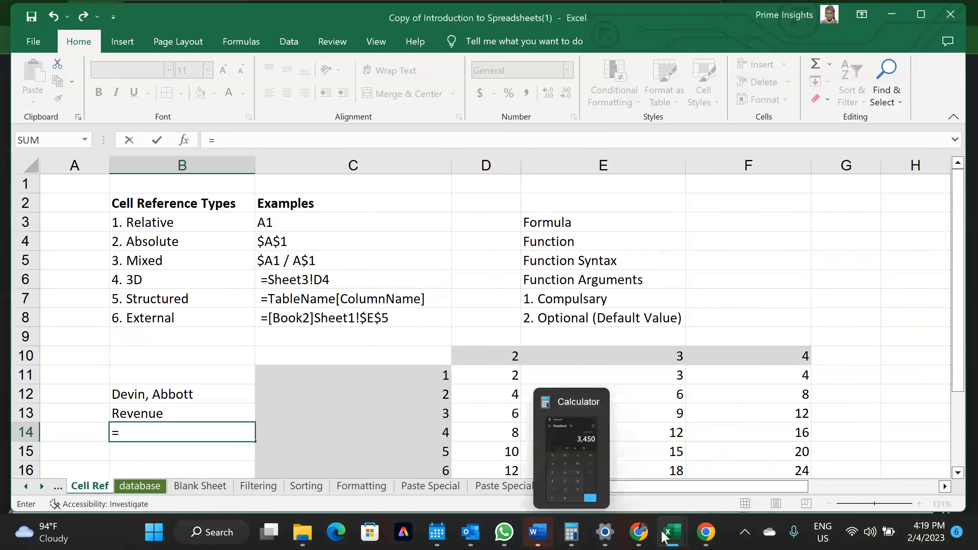
{"action": "mouse_move", "coordinate": [673, 533]}
{"action": "mouse_move", "coordinate": [743, 470]}
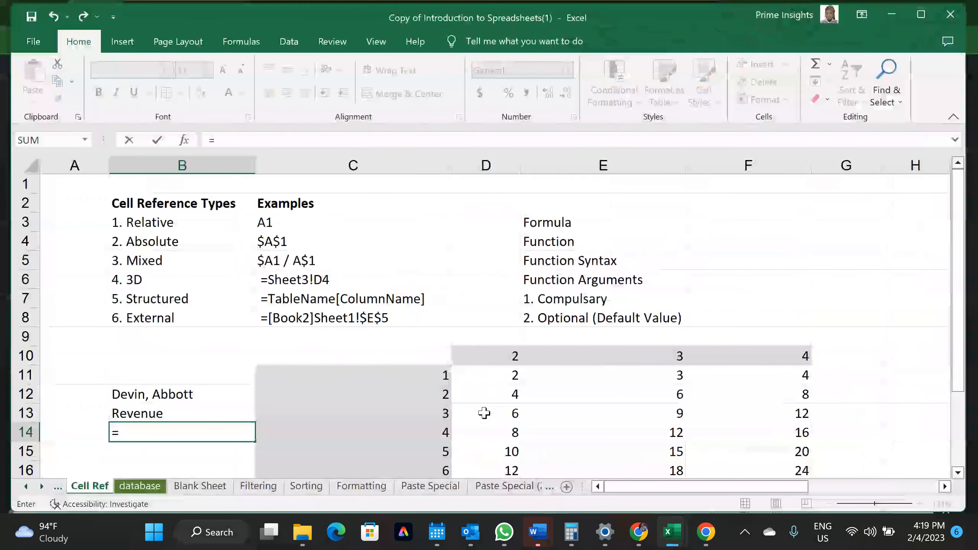
{"action": "key", "text": "BackSpace"}
{"action": "key", "text": "Return"}
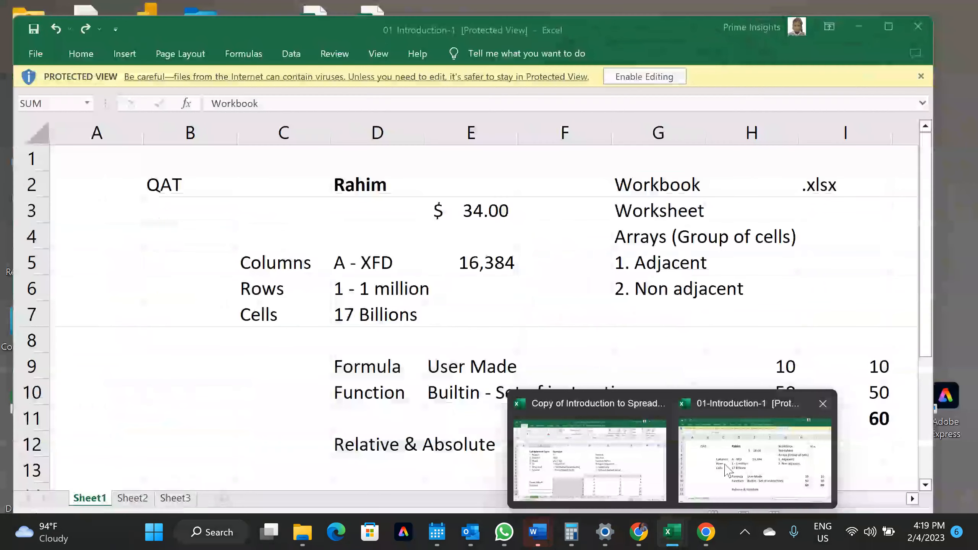
{"action": "left_click", "coordinate": [754, 458]}
{"action": "left_click", "coordinate": [643, 77]}
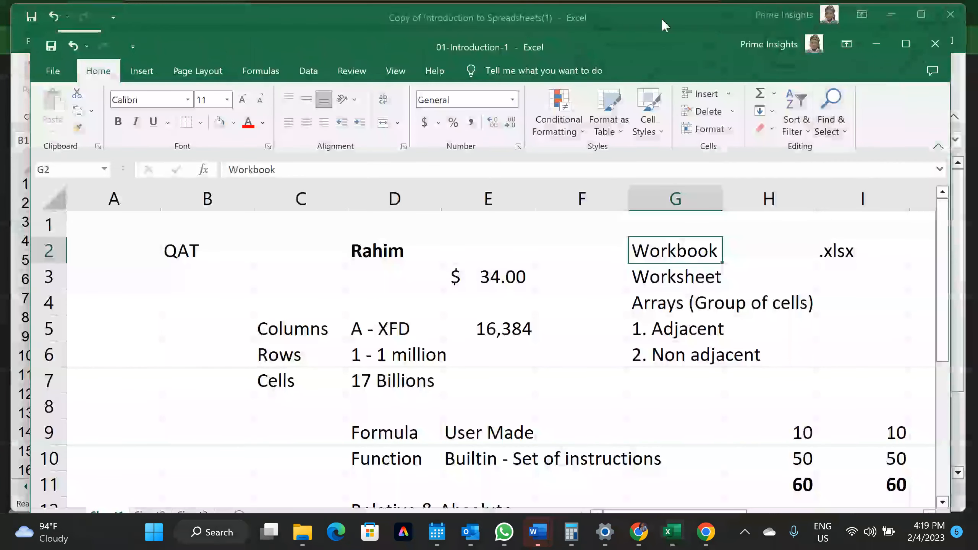
{"action": "left_click", "coordinate": [663, 21]}
Enter ='[01-Introduction-1.xlsx]Sheet1'!$D$2 in B14 and verify the pulled name
{"action": "left_click", "coordinate": [159, 428]}
{"action": "type", "text": "="}
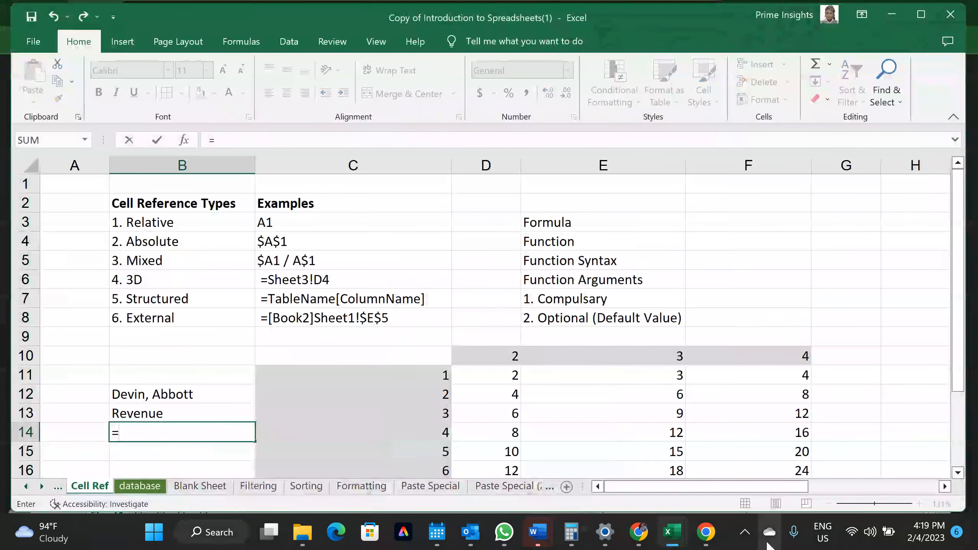
{"action": "mouse_move", "coordinate": [679, 536]}
{"action": "left_click", "coordinate": [691, 501]}
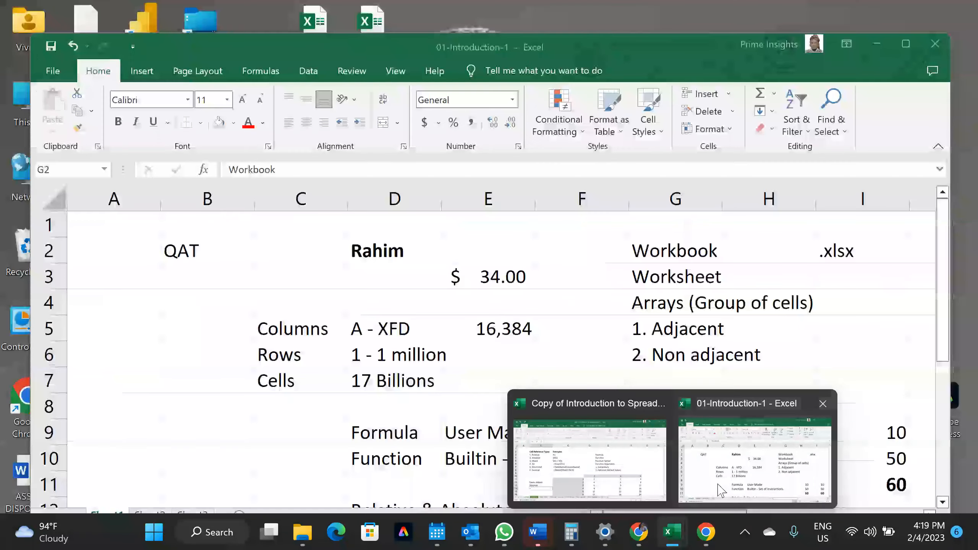
{"action": "left_click", "coordinate": [363, 246]}
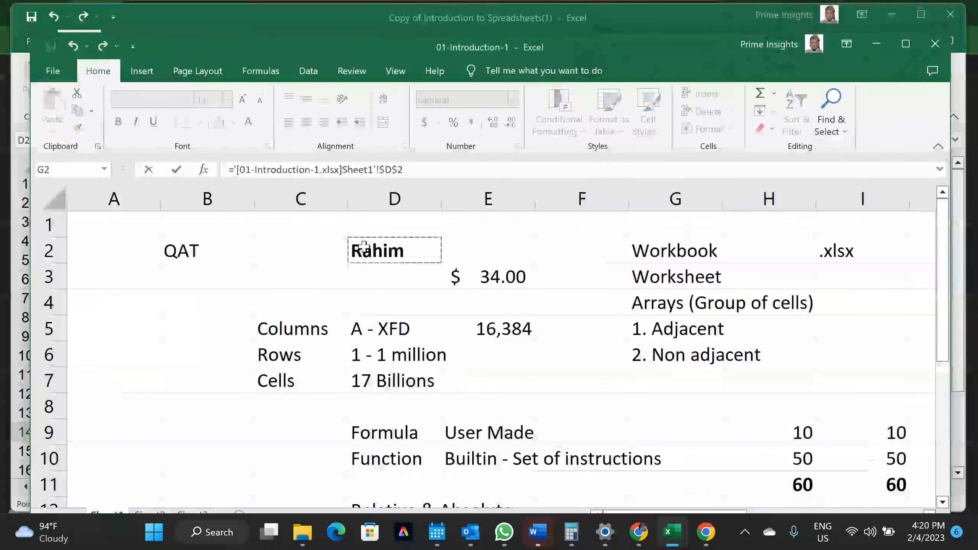
{"action": "key", "text": "Return"}
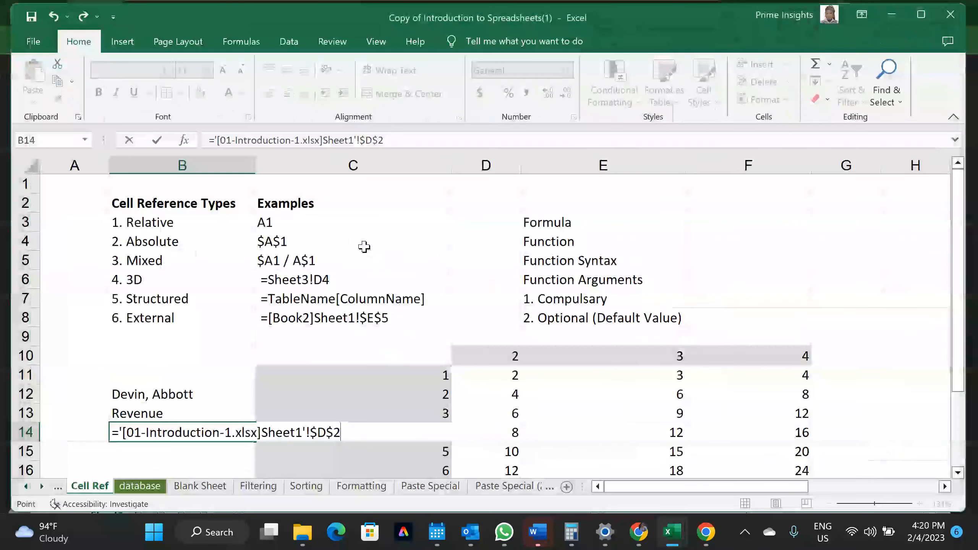
{"action": "left_click", "coordinate": [192, 429]}
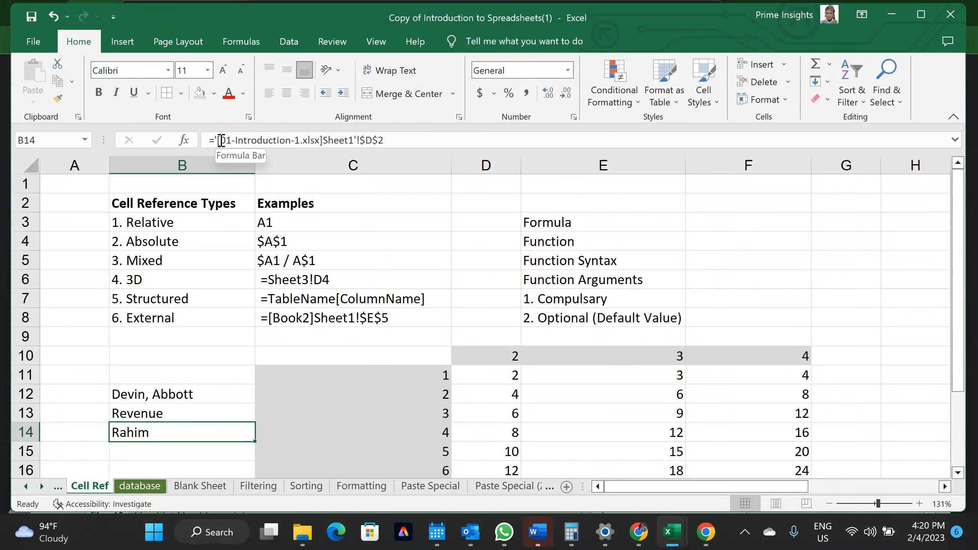
{"action": "left_click_drag", "start_coordinate": [220, 140], "coordinate": [400, 141]}
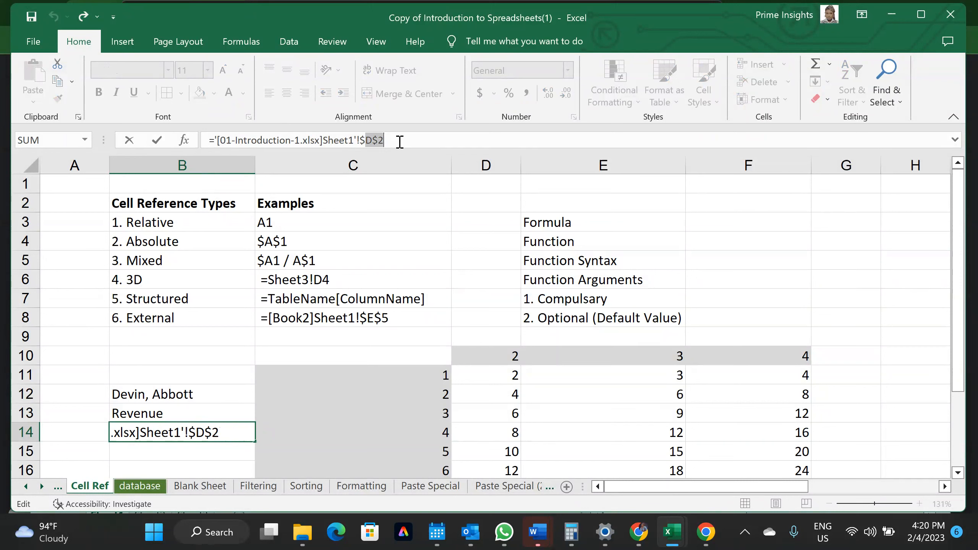
{"action": "key", "text": "Return"}
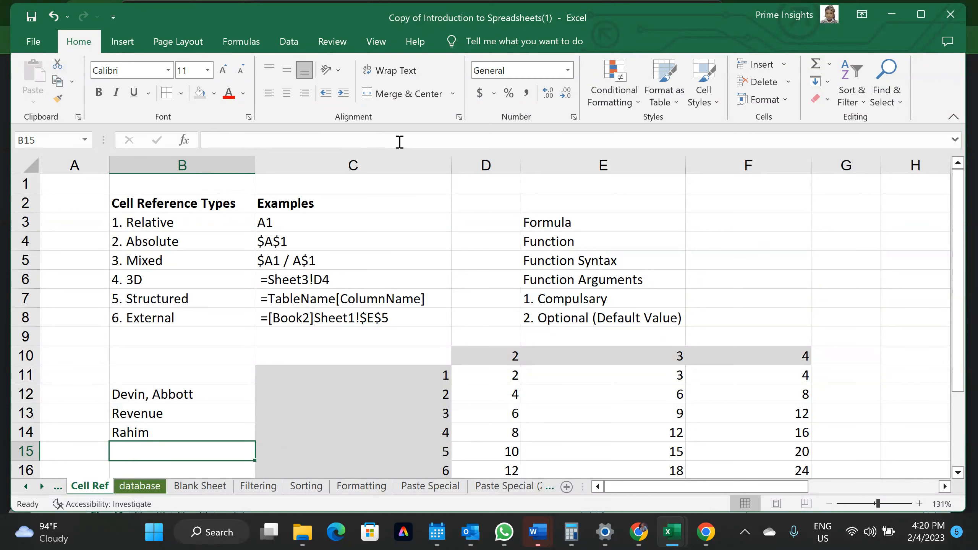
{"action": "left_click", "coordinate": [115, 439]}
{"action": "left_click_drag", "start_coordinate": [255, 441], "coordinate": [253, 462]}
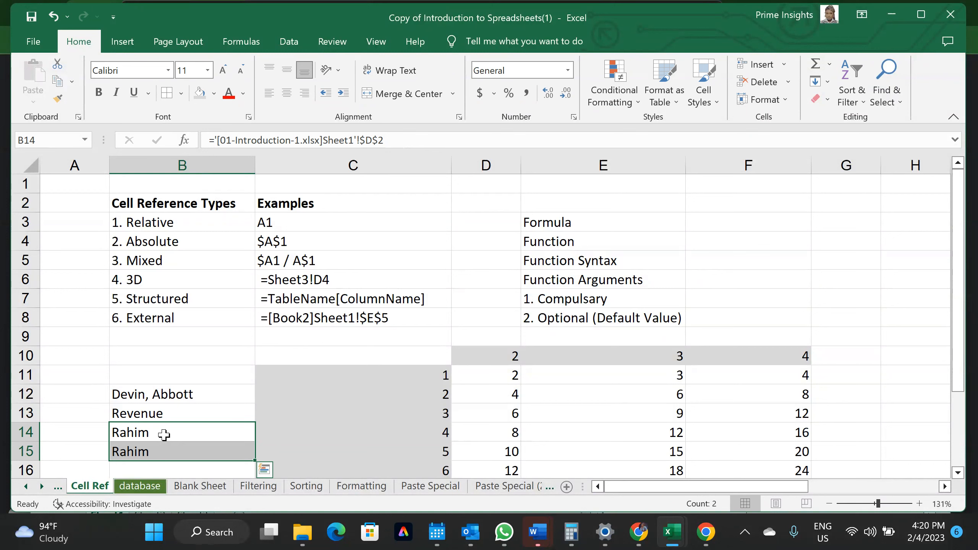
{"action": "left_click", "coordinate": [164, 434]}
{"action": "left_click", "coordinate": [168, 455]}
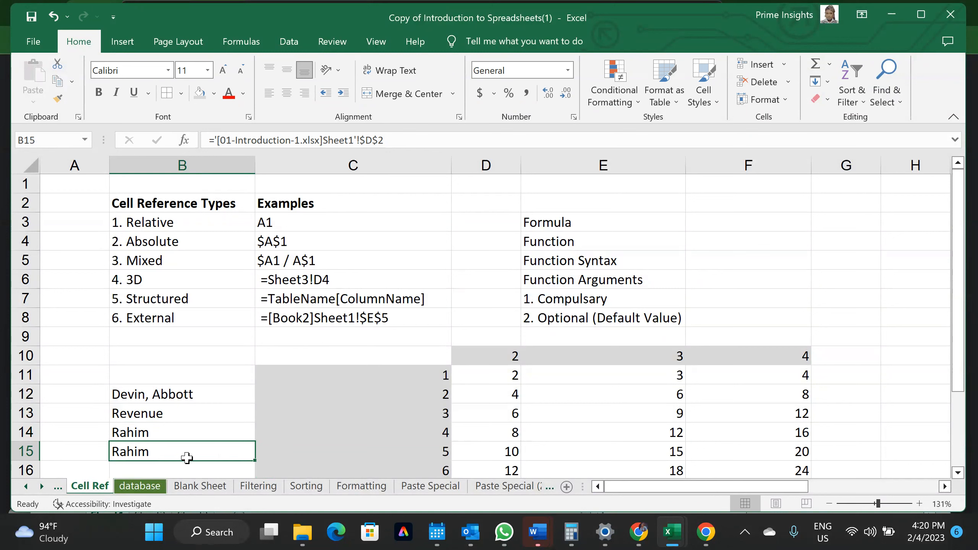
{"action": "key", "text": "Delete"}
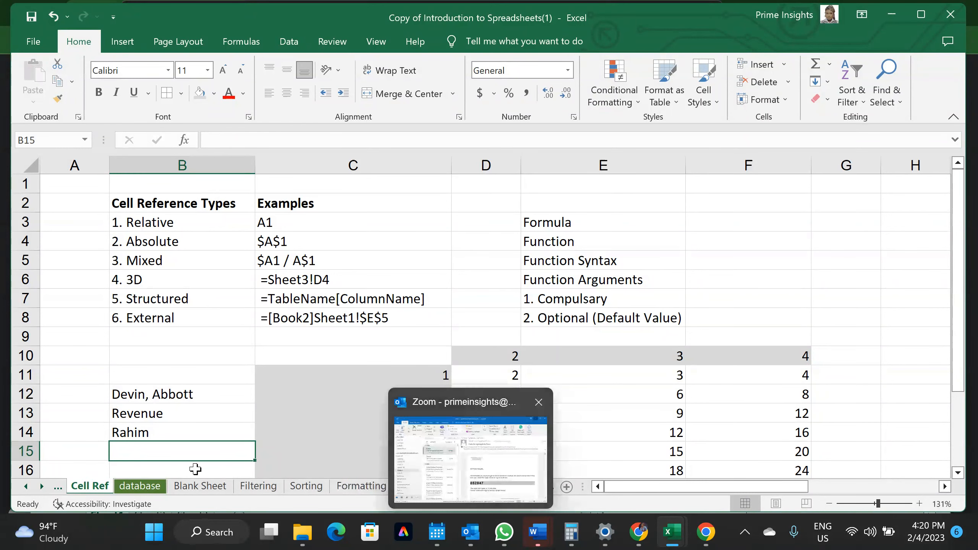
Open the Cell Referencing sheet and scroll through its relative, absolute and mixed reference tables
{"action": "scroll", "coordinate": [208, 487], "scroll_direction": "down", "scroll_amount": 2}
{"action": "scroll", "coordinate": [208, 488], "scroll_direction": "down", "scroll_amount": 5}
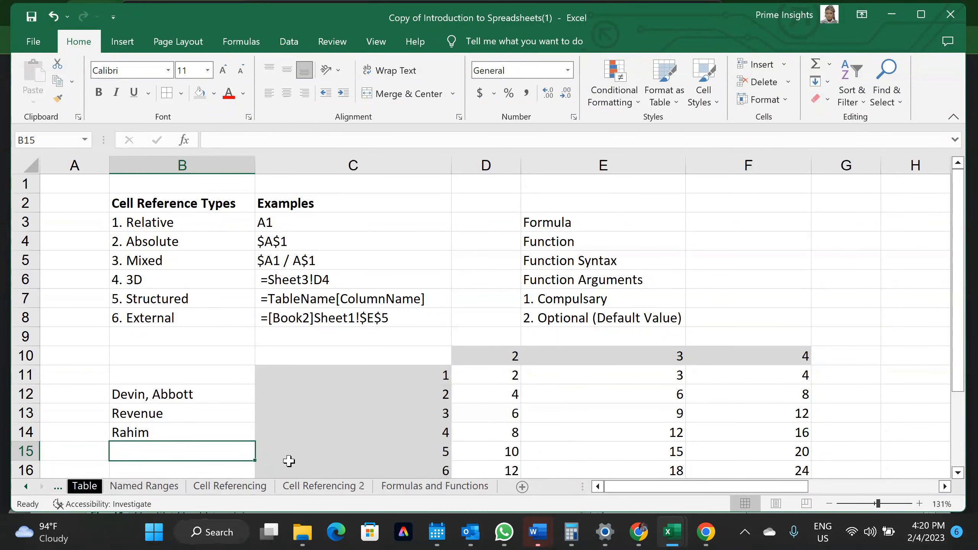
{"action": "left_click", "coordinate": [246, 486]}
{"action": "scroll", "coordinate": [361, 377], "scroll_direction": "up", "scroll_amount": 1}
{"action": "scroll", "coordinate": [361, 377], "scroll_direction": "up", "scroll_amount": 1}
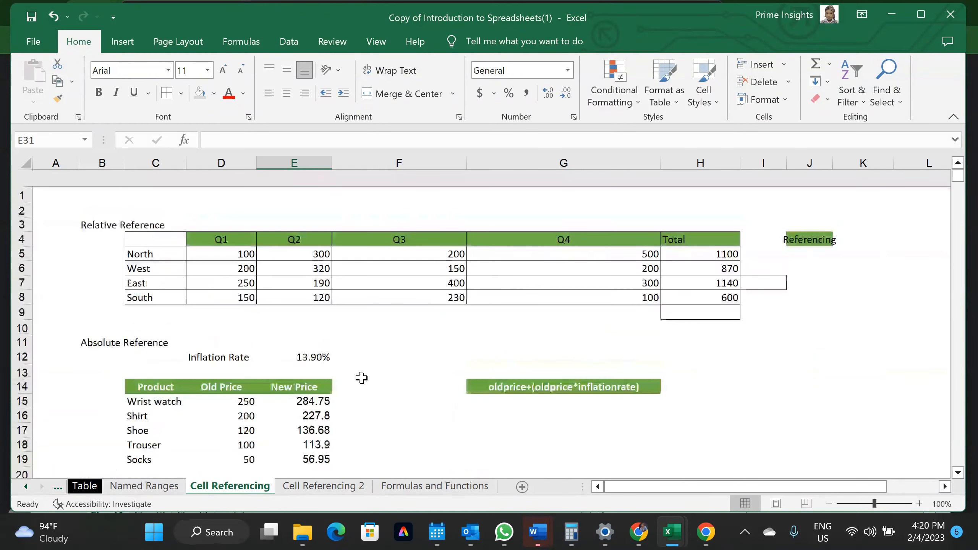
{"action": "scroll", "coordinate": [361, 378], "scroll_direction": "down", "scroll_amount": 5}
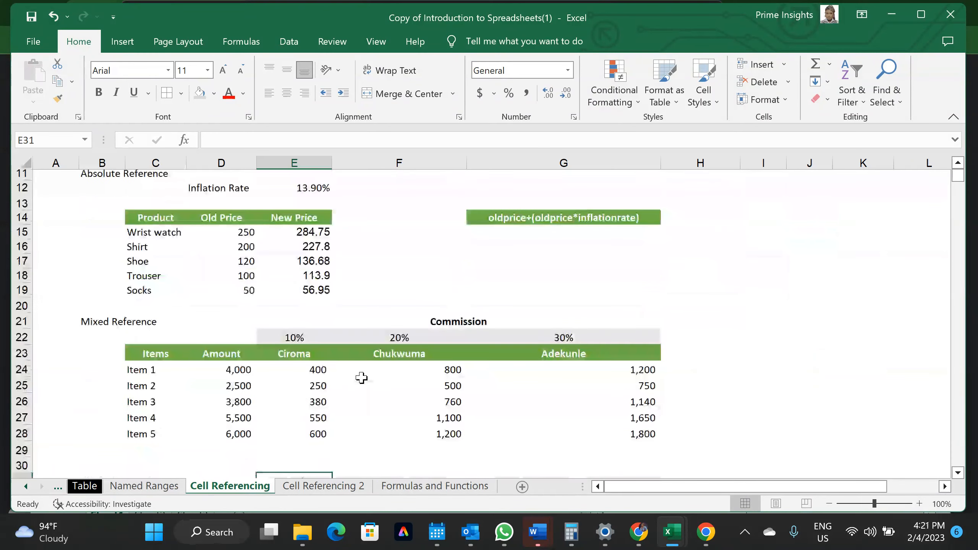
{"action": "scroll", "coordinate": [361, 377], "scroll_direction": "down", "scroll_amount": 1}
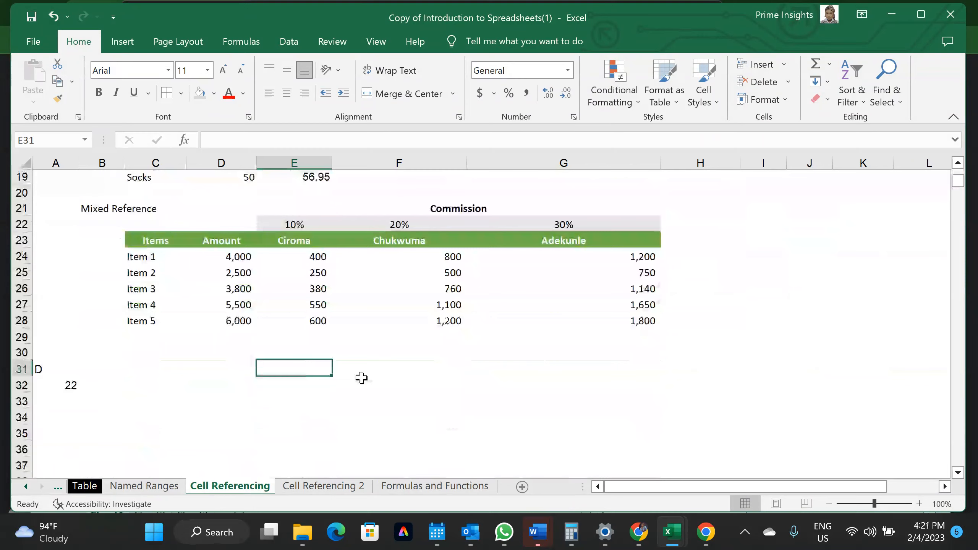
{"action": "scroll", "coordinate": [361, 377], "scroll_direction": "up", "scroll_amount": 6}
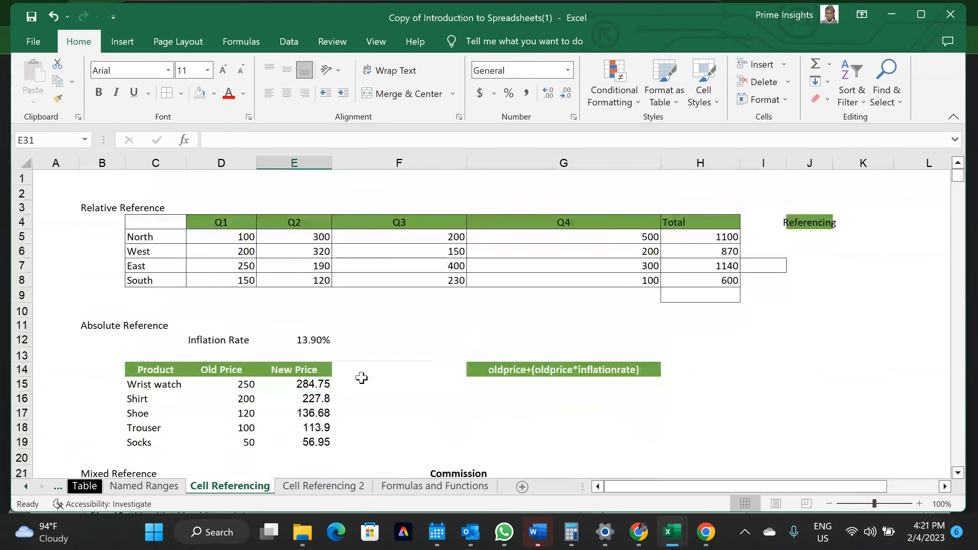
{"action": "scroll", "coordinate": [362, 377], "scroll_direction": "down", "scroll_amount": 3}
{"action": "scroll", "coordinate": [361, 378], "scroll_direction": "down", "scroll_amount": 3}
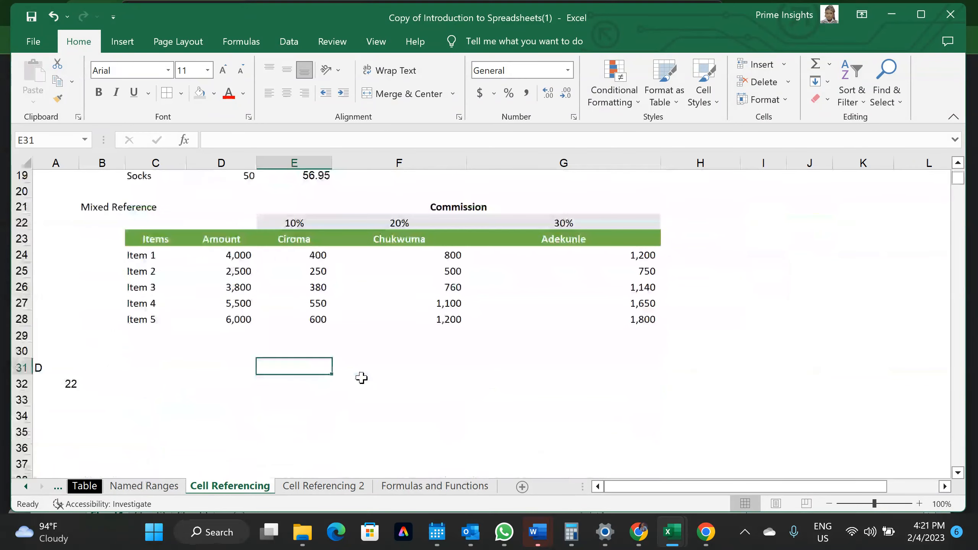
{"action": "scroll", "coordinate": [361, 377], "scroll_direction": "up", "scroll_amount": 4}
{"action": "scroll", "coordinate": [361, 377], "scroll_direction": "up", "scroll_amount": 1}
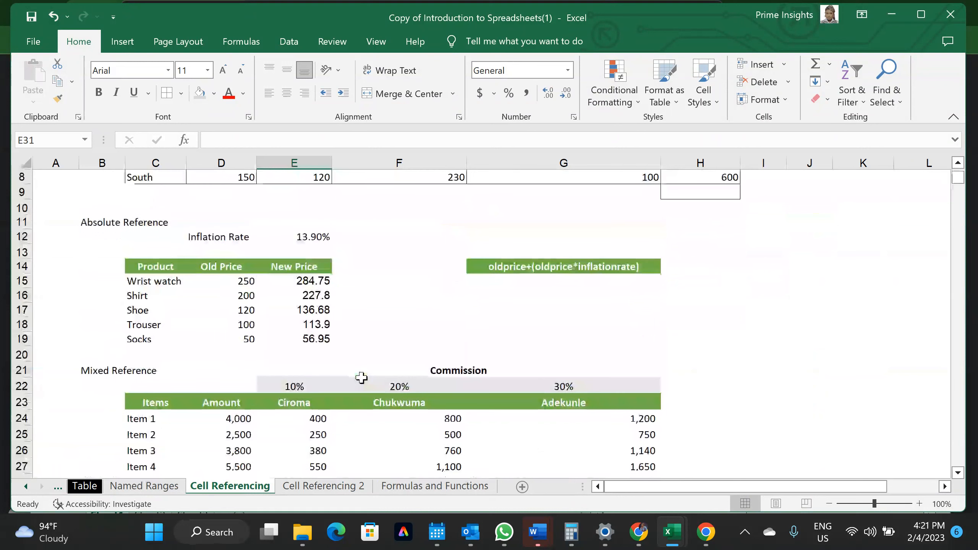